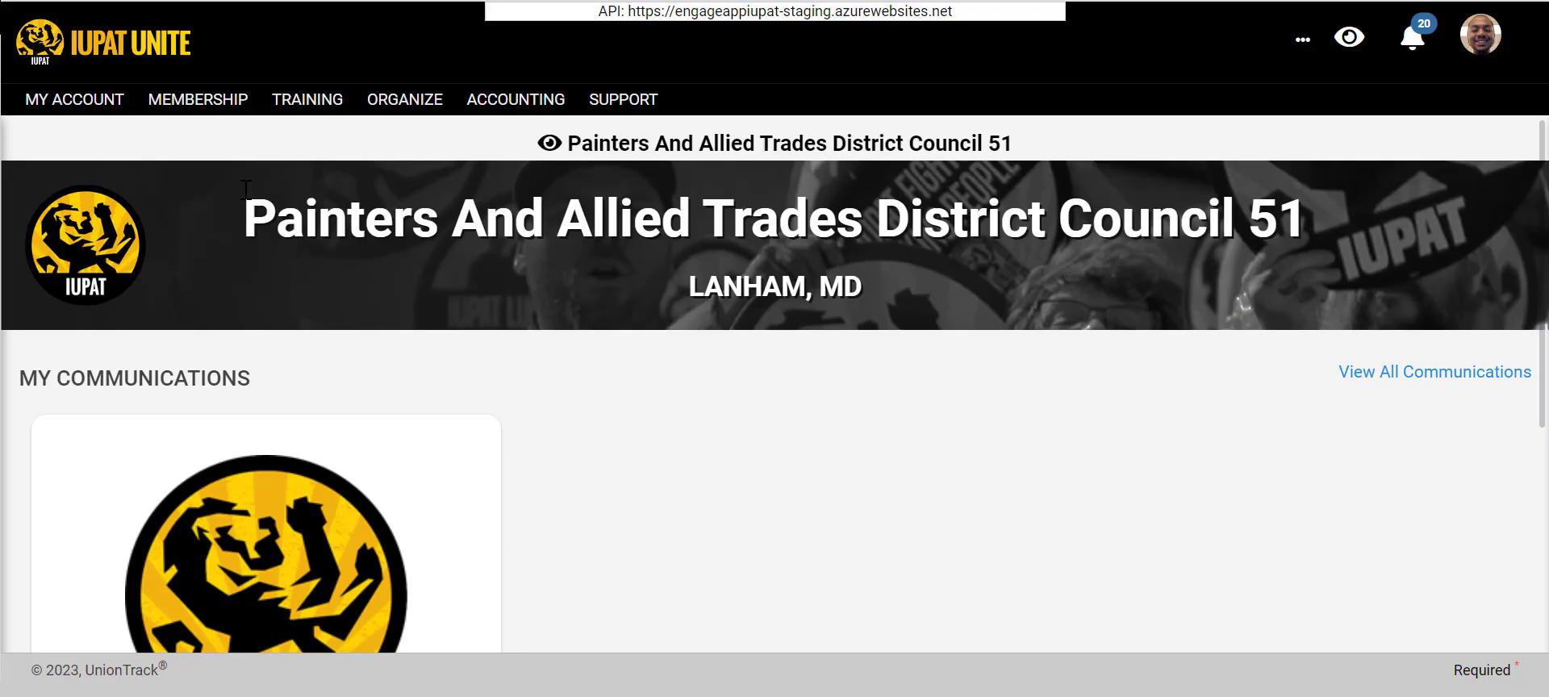
- Open the Distribution Lists page for membership communications
click(200, 101)
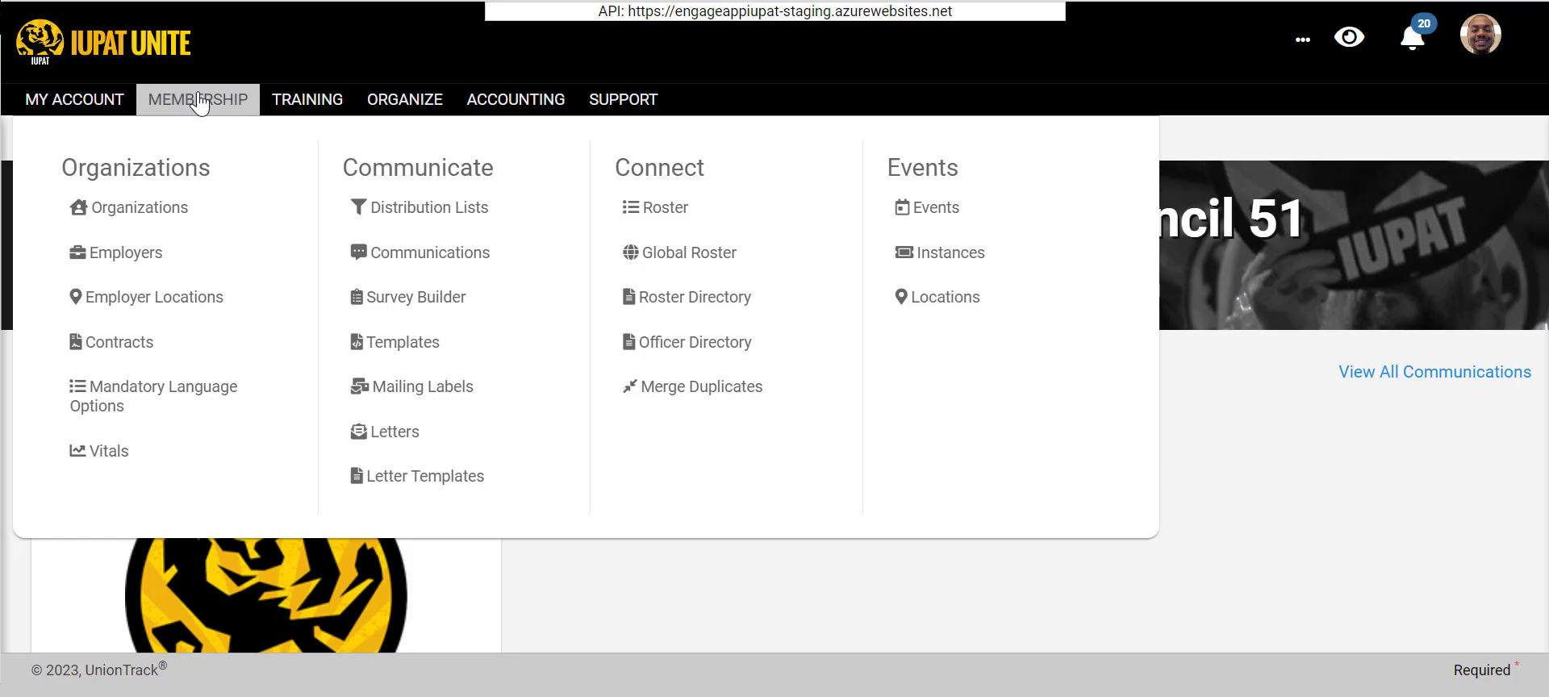
mouse_move(266, 109)
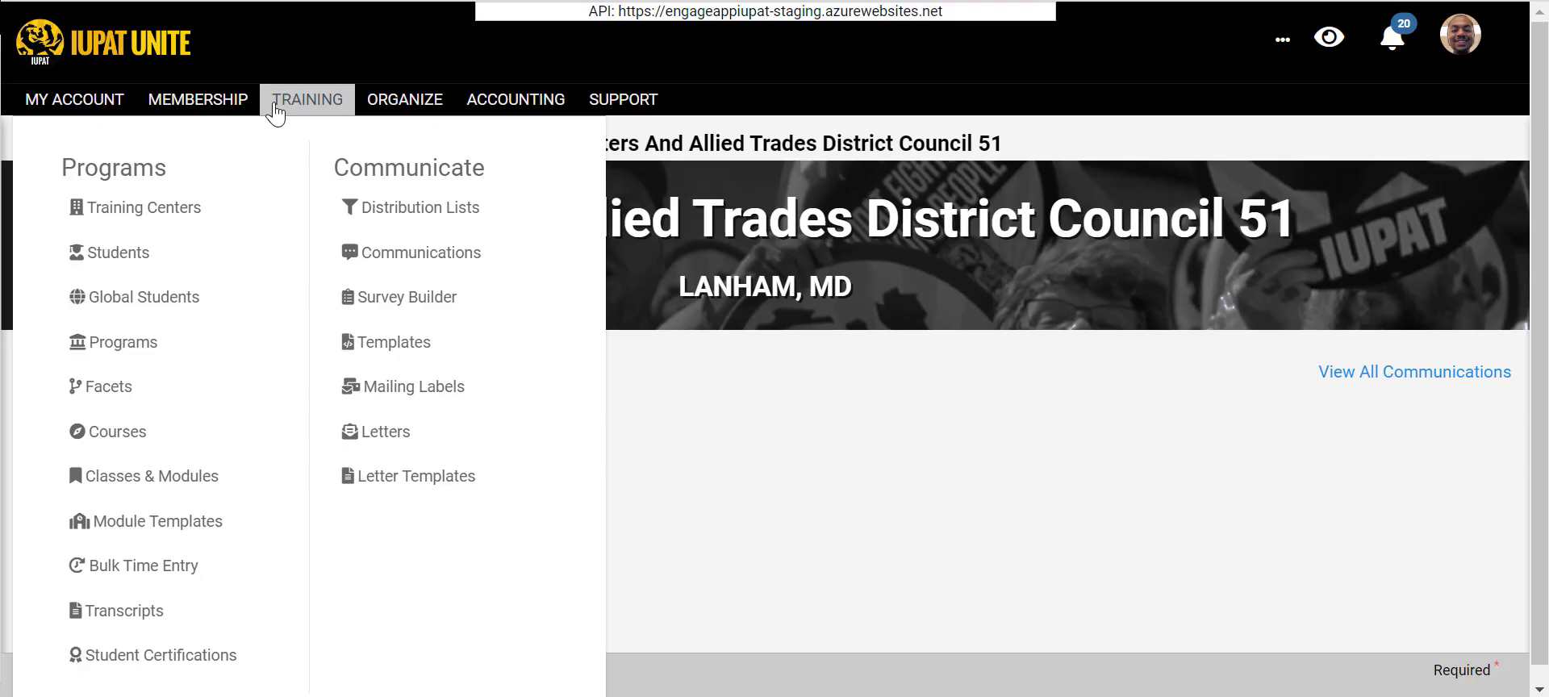
mouse_move(201, 99)
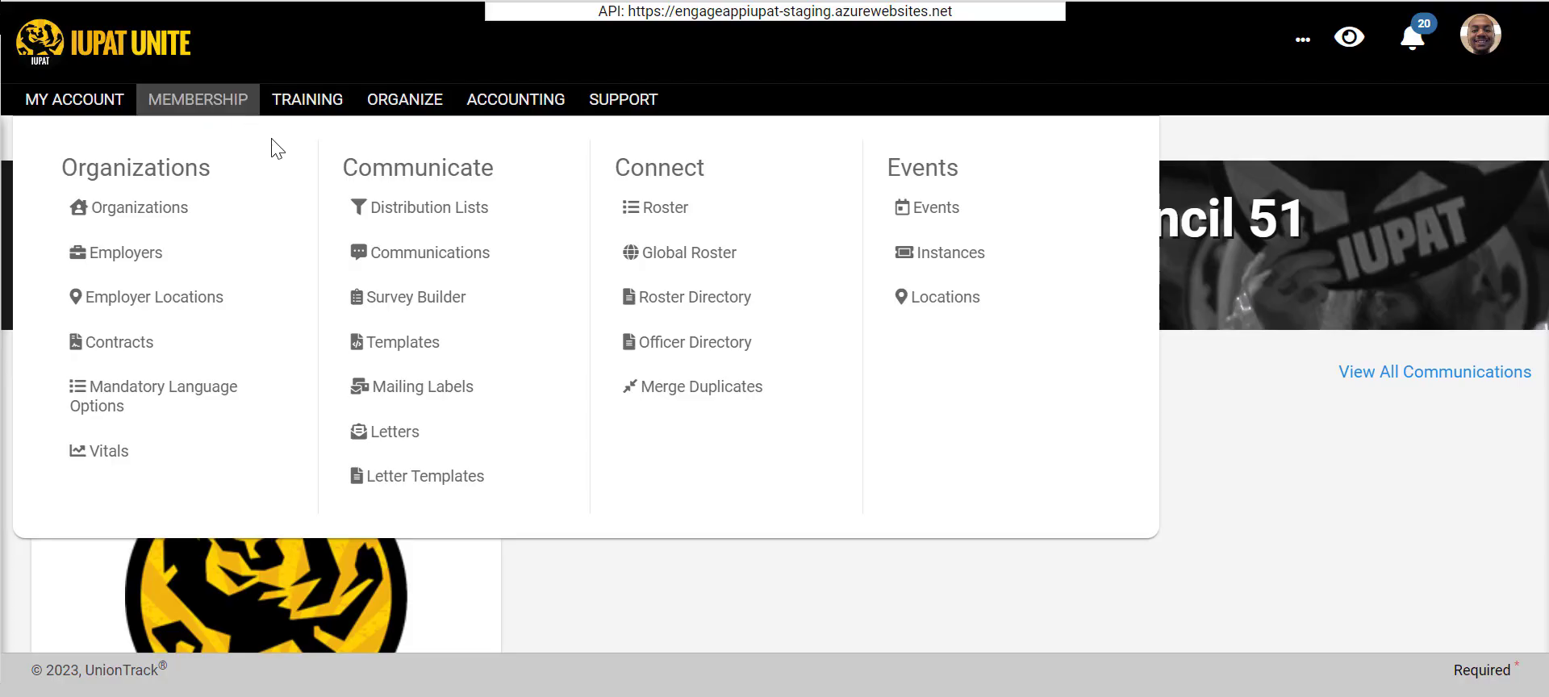
click(374, 204)
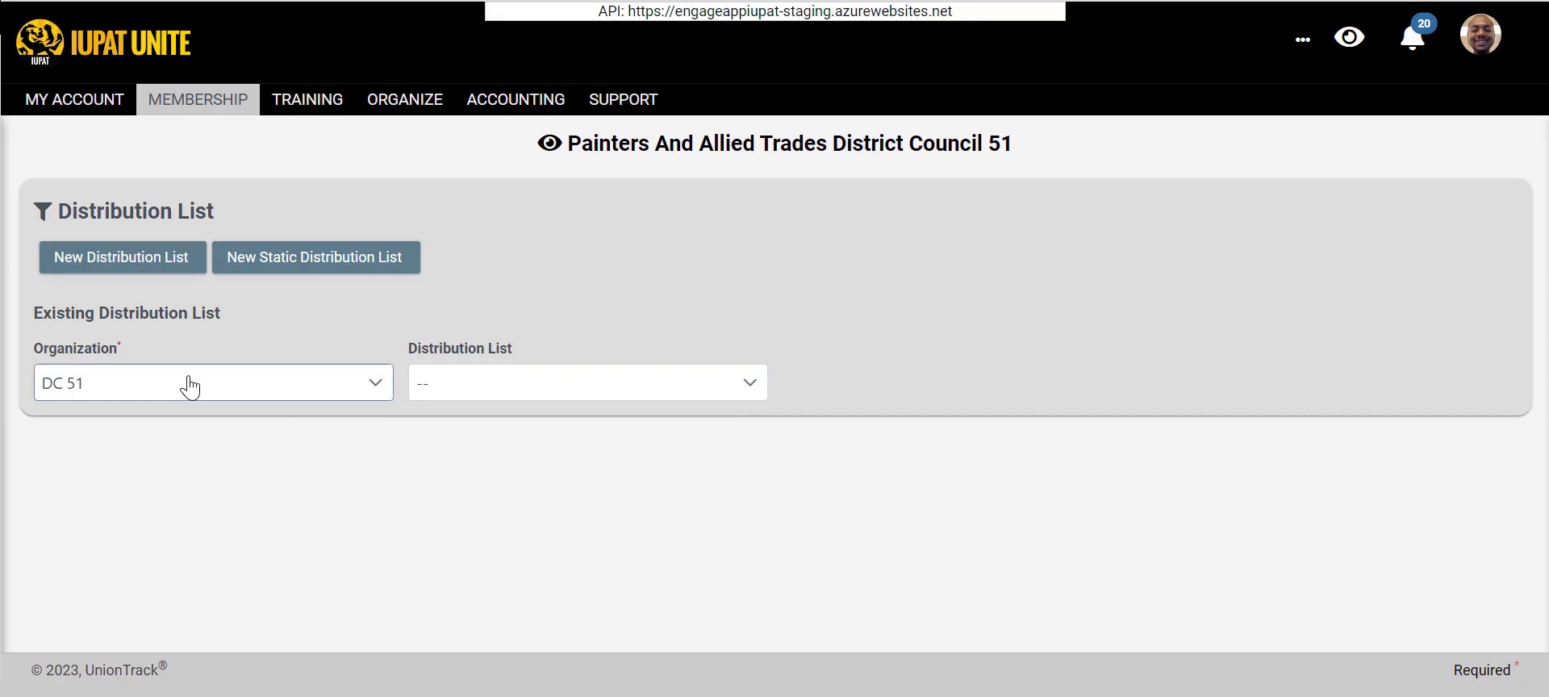
- Examine the selectable organizations and the existing distribution lists for DC 51
click(129, 393)
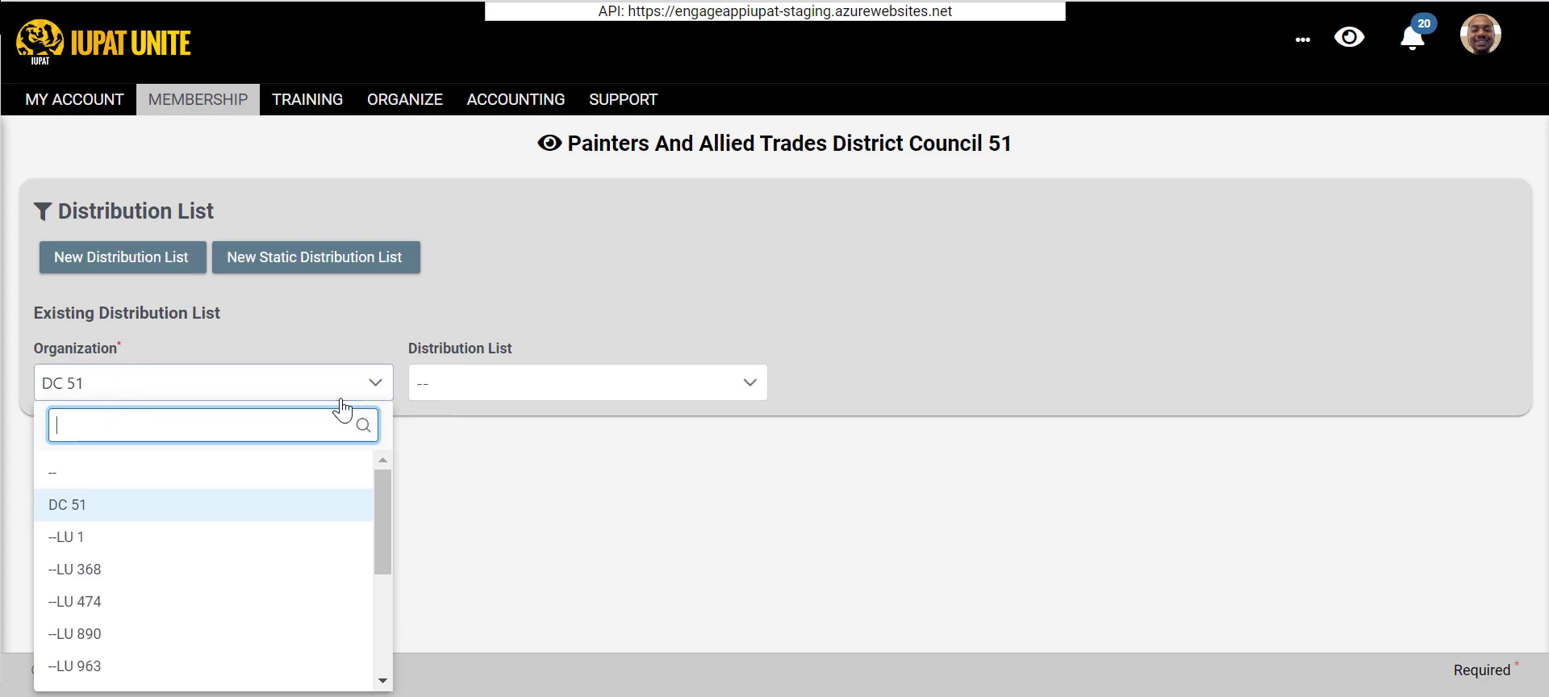
scroll(218, 573, down, 3)
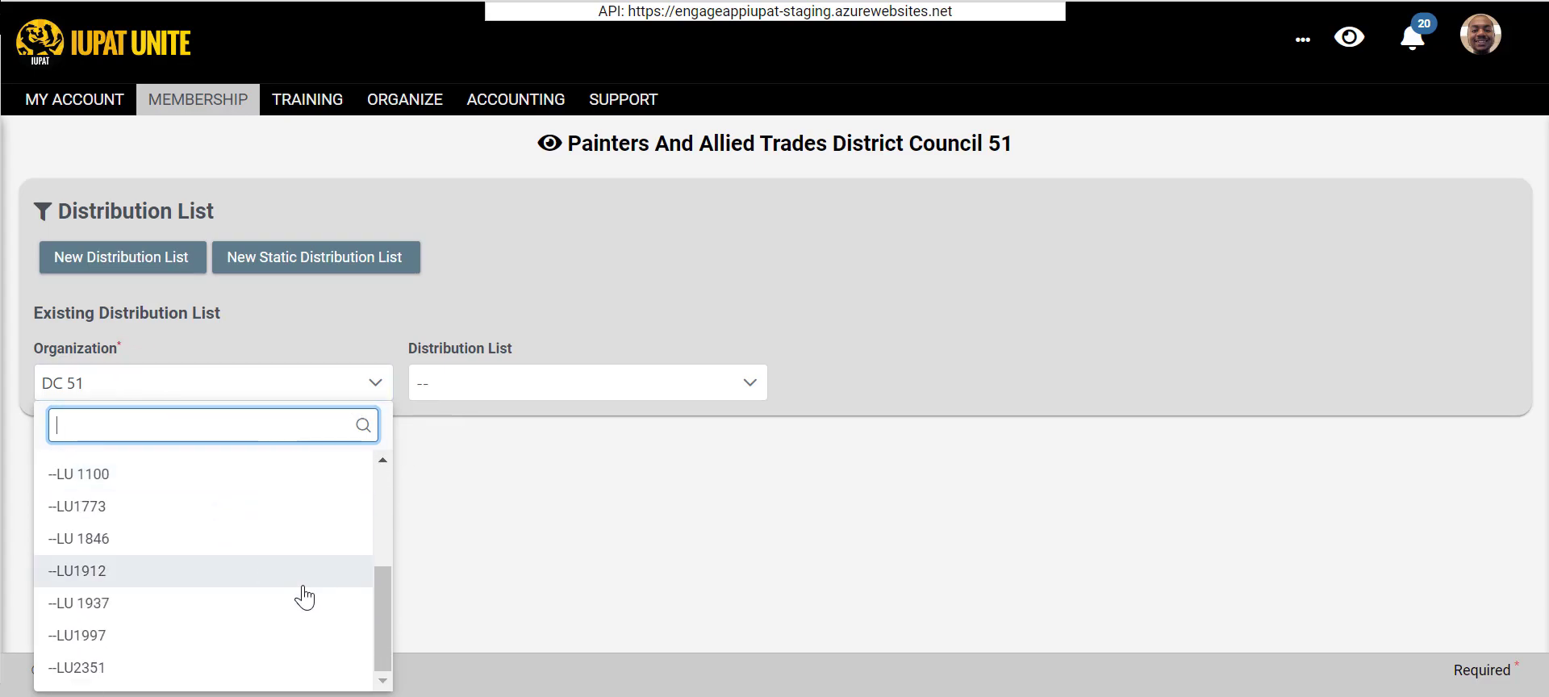
scroll(347, 533, up, 4)
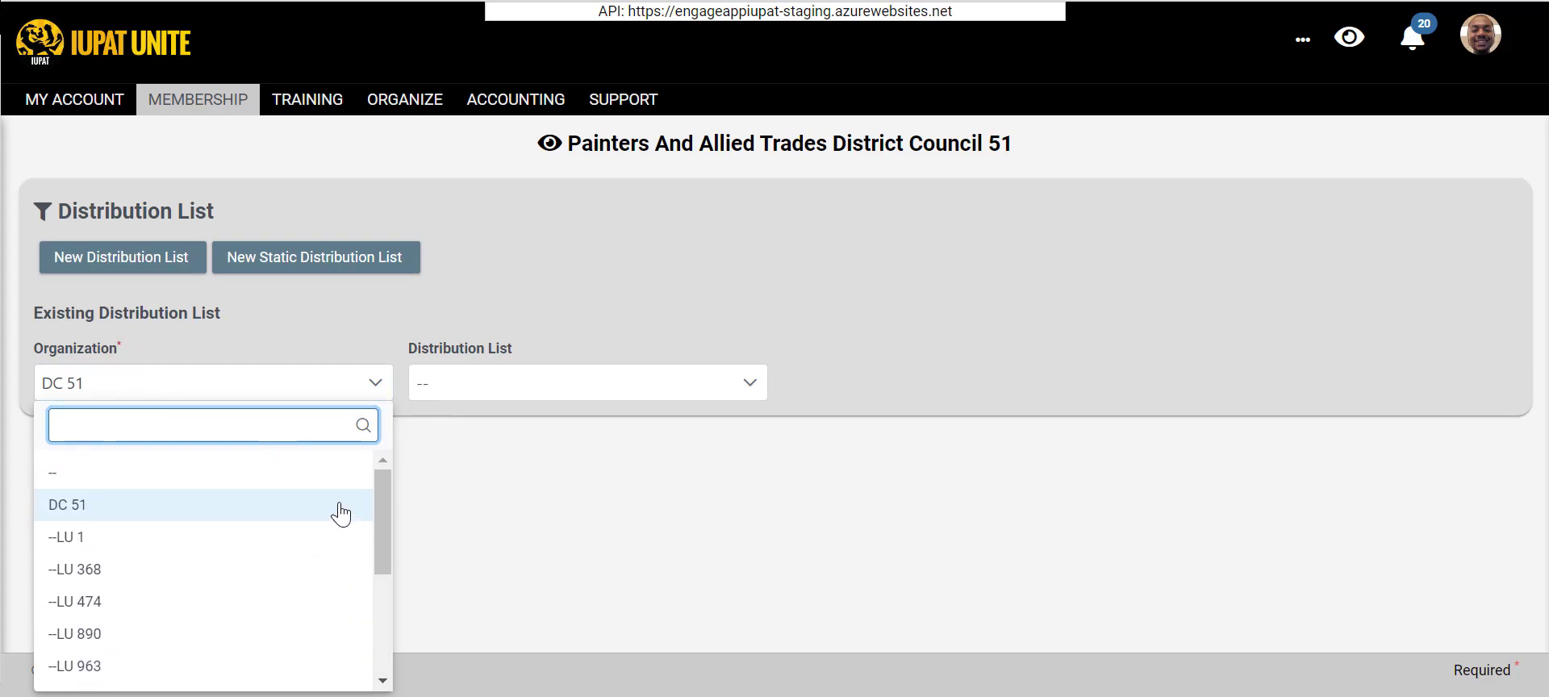
click(552, 336)
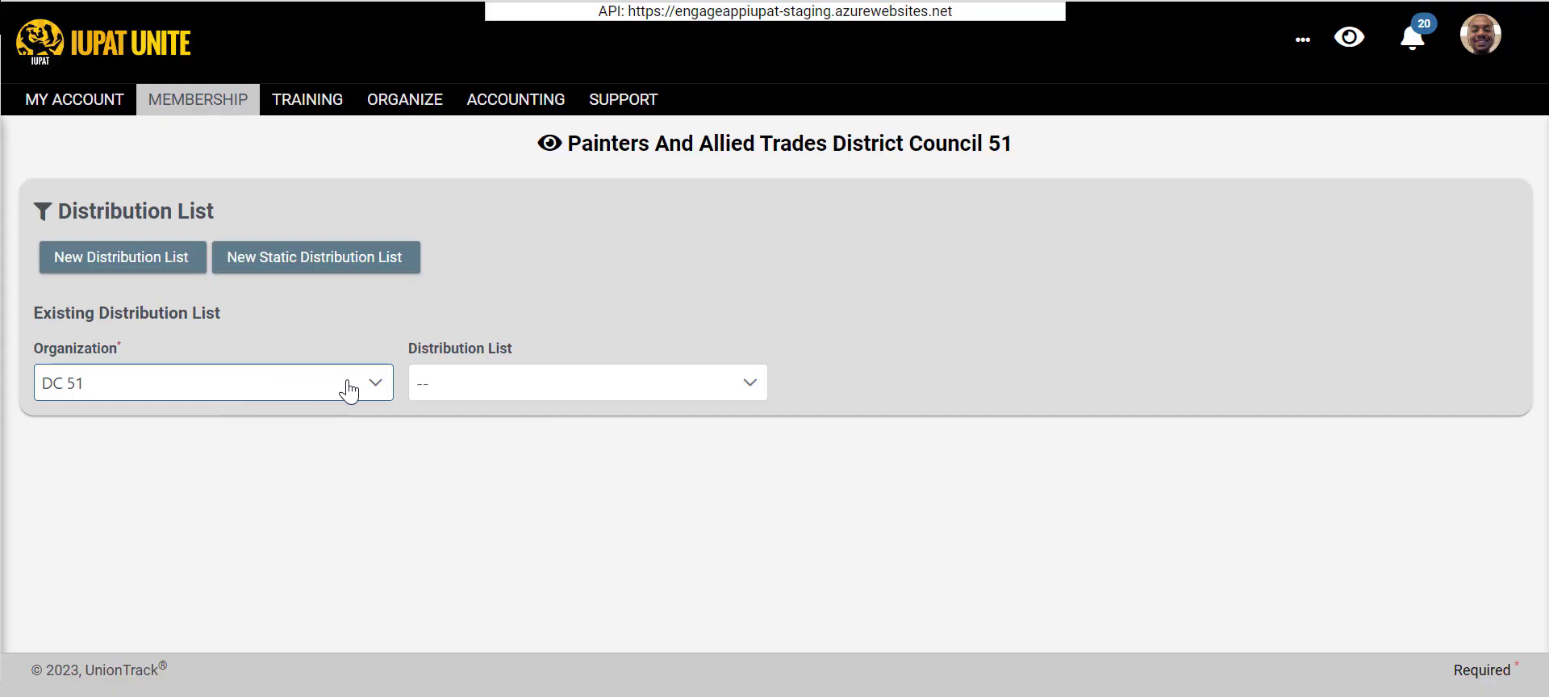
click(451, 386)
scroll(807, 541, down, 3)
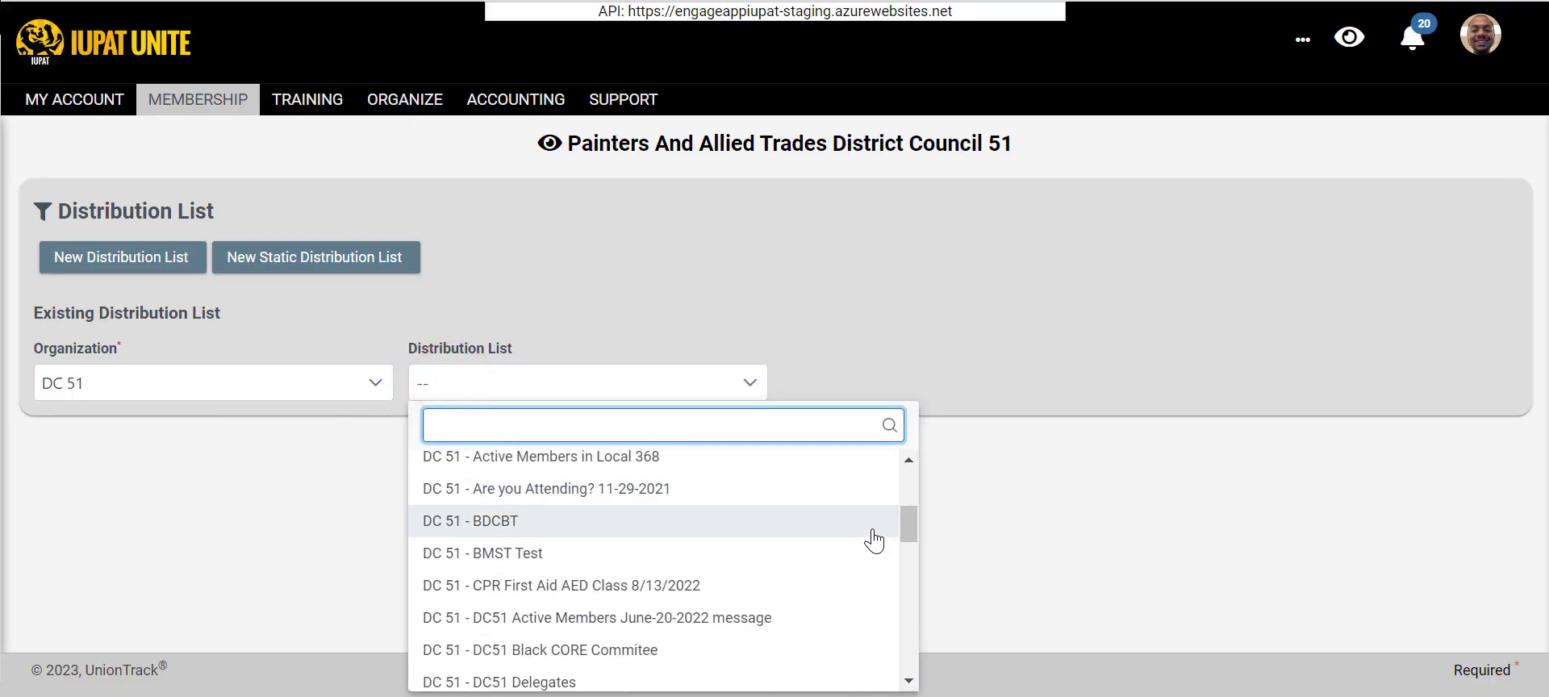
drag(909, 511, 895, 415)
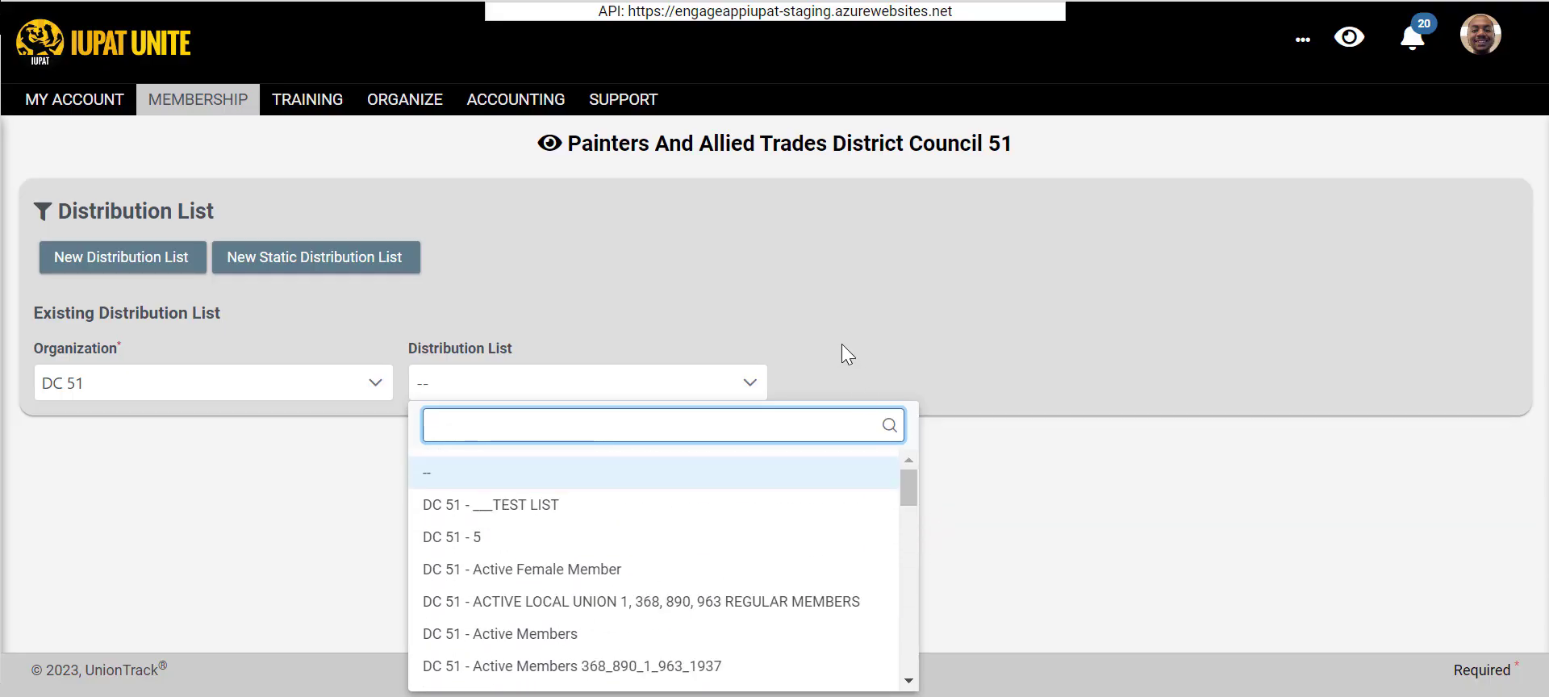
click(749, 307)
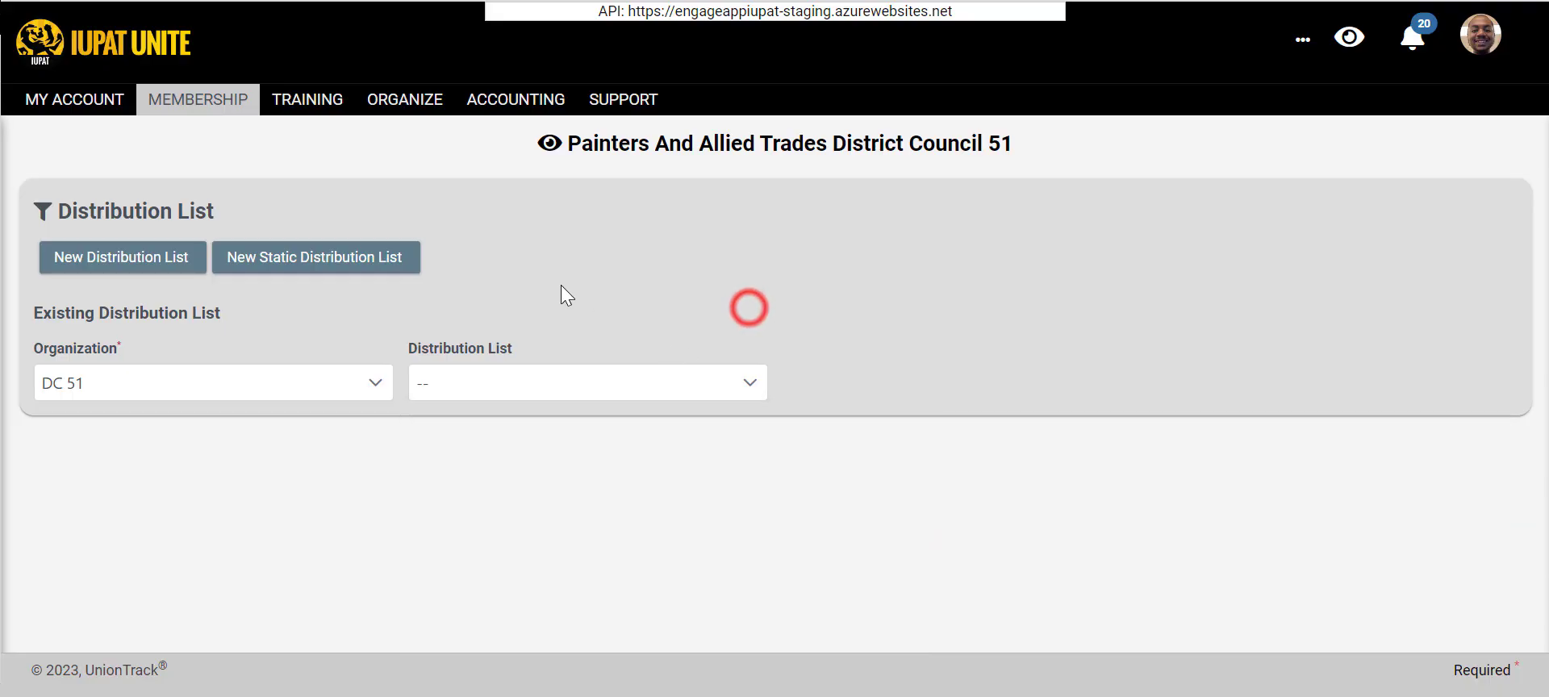
- Start a new dynamic distribution list for DC 51 and name it "Test Tutorial Video"
click(102, 260)
click(517, 384)
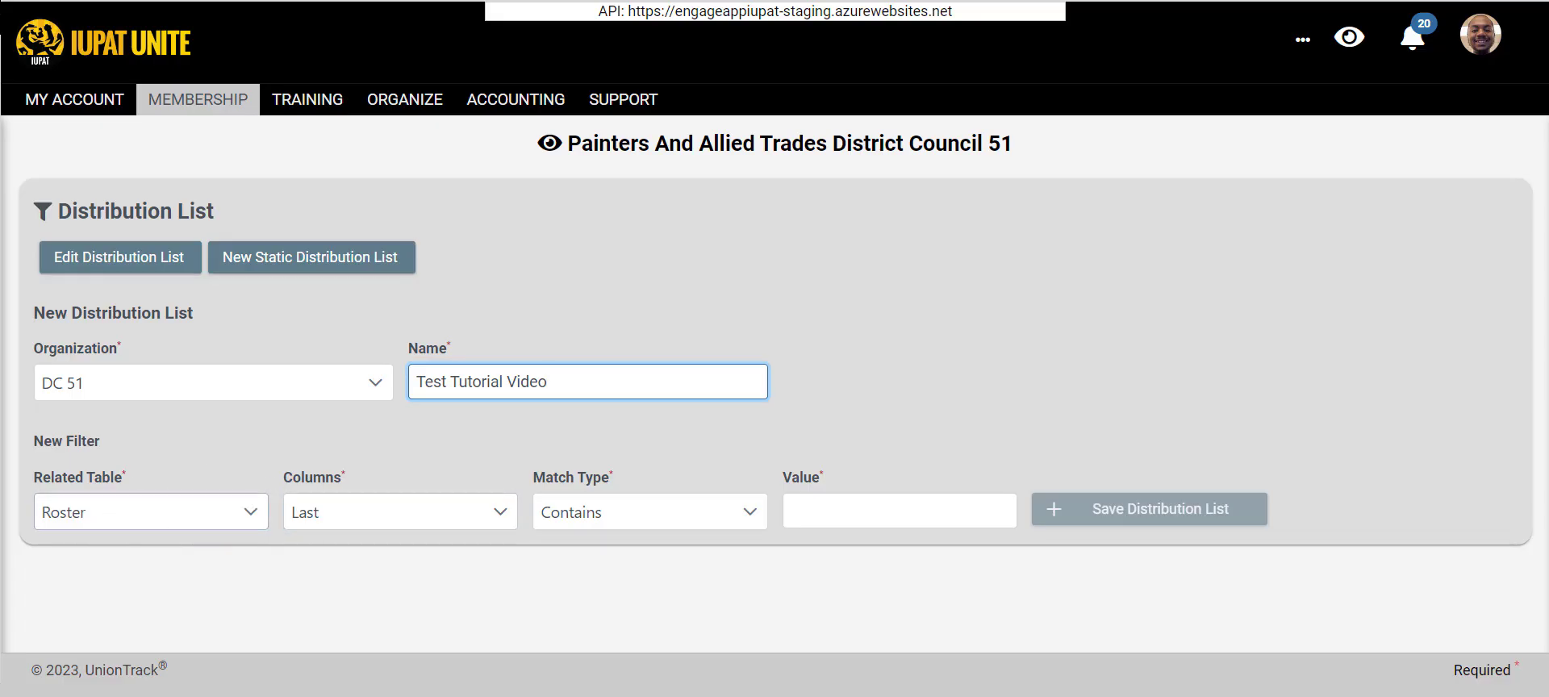
- Examine the related table, column and match type choices available for the new filter
click(193, 523)
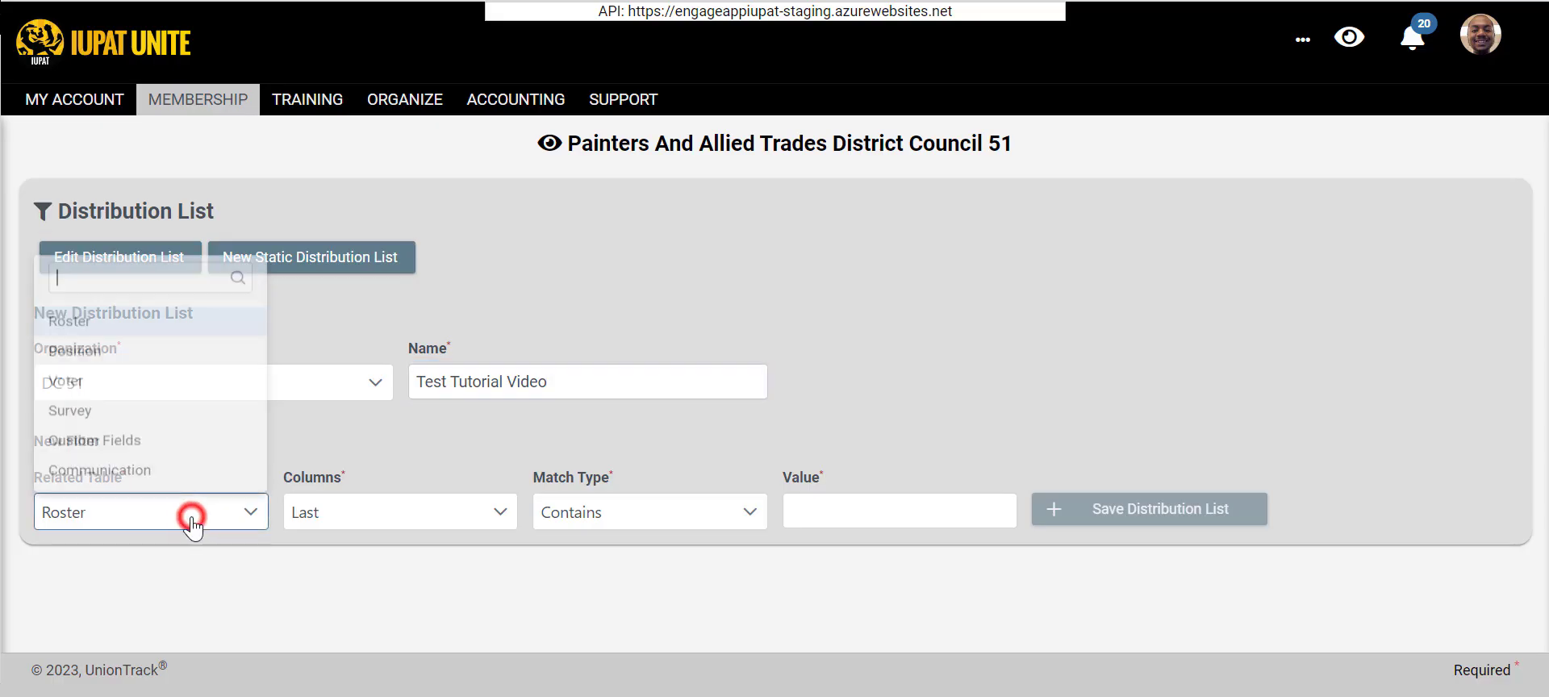
click(389, 448)
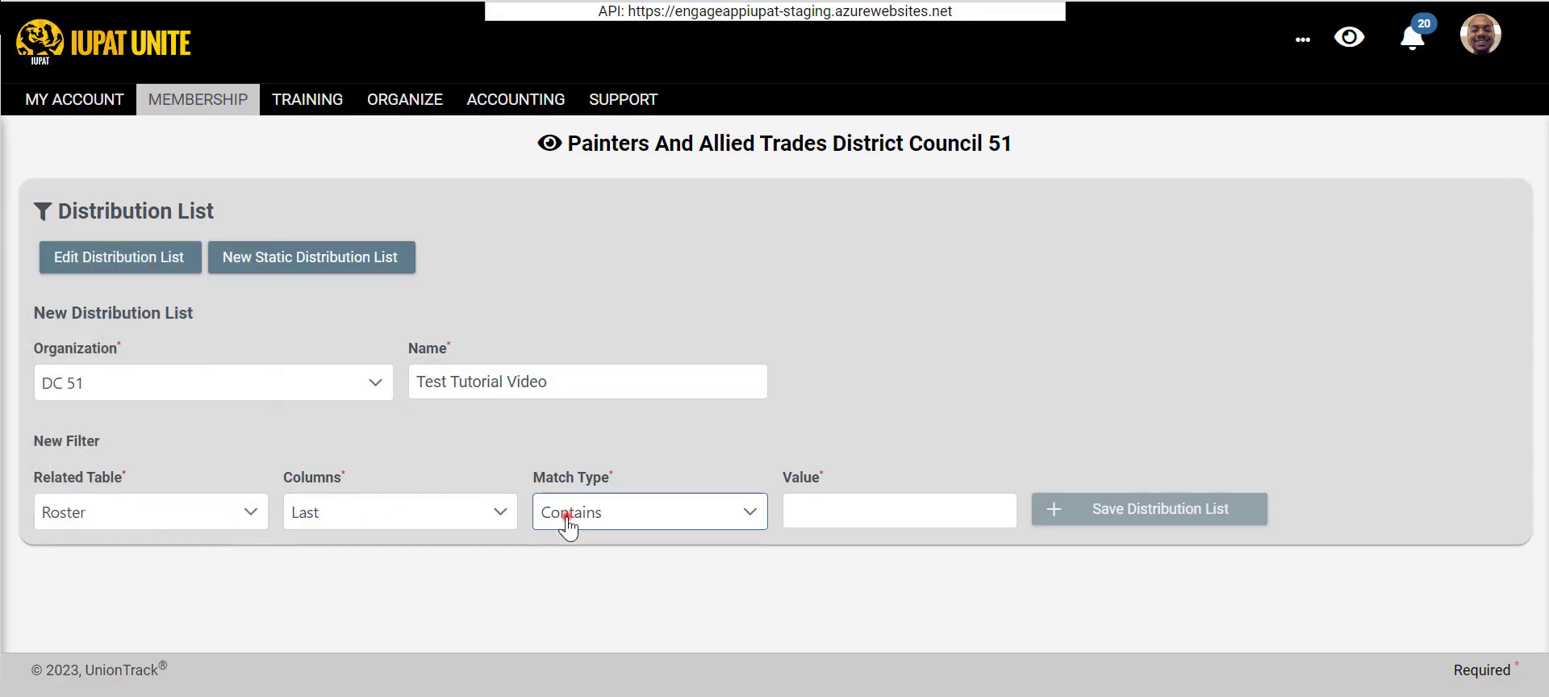
click(567, 514)
click(374, 517)
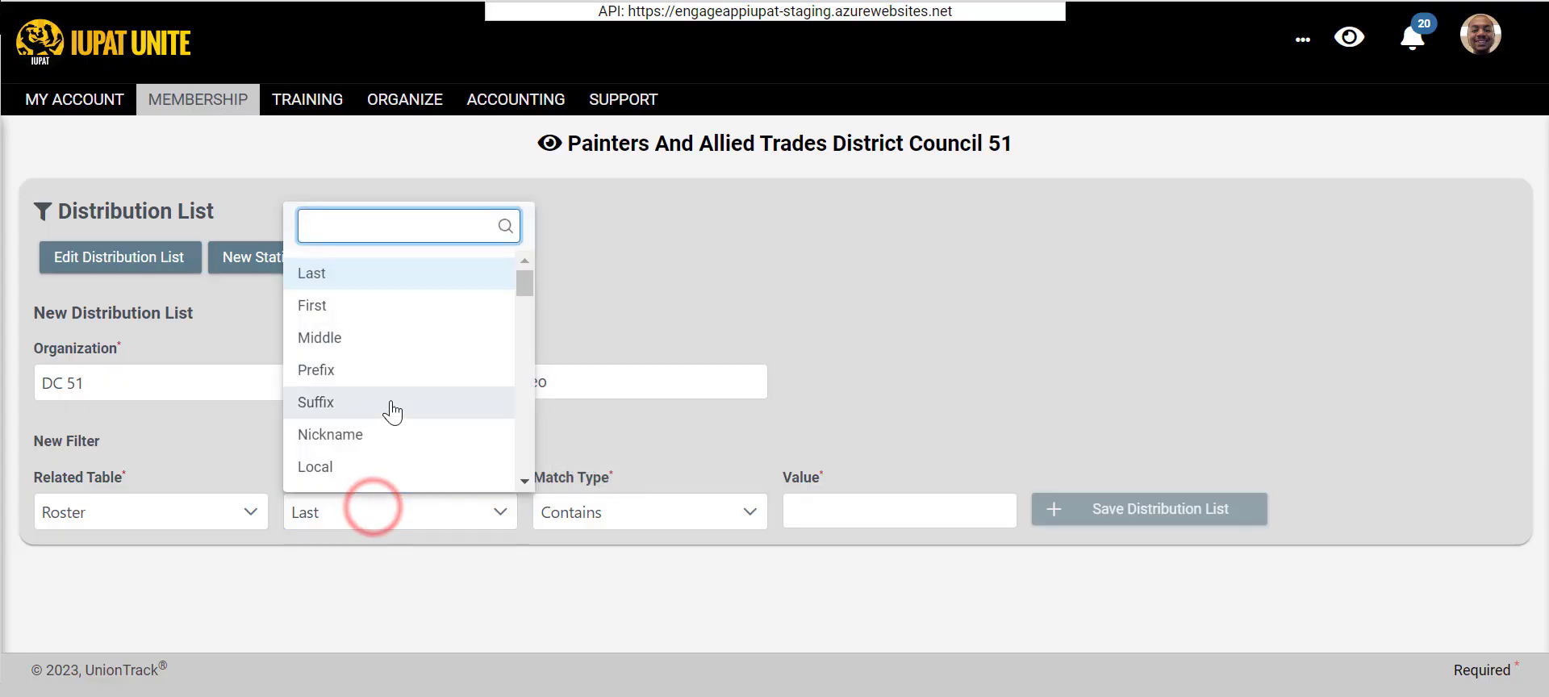
scroll(488, 409, down, 5)
click(671, 439)
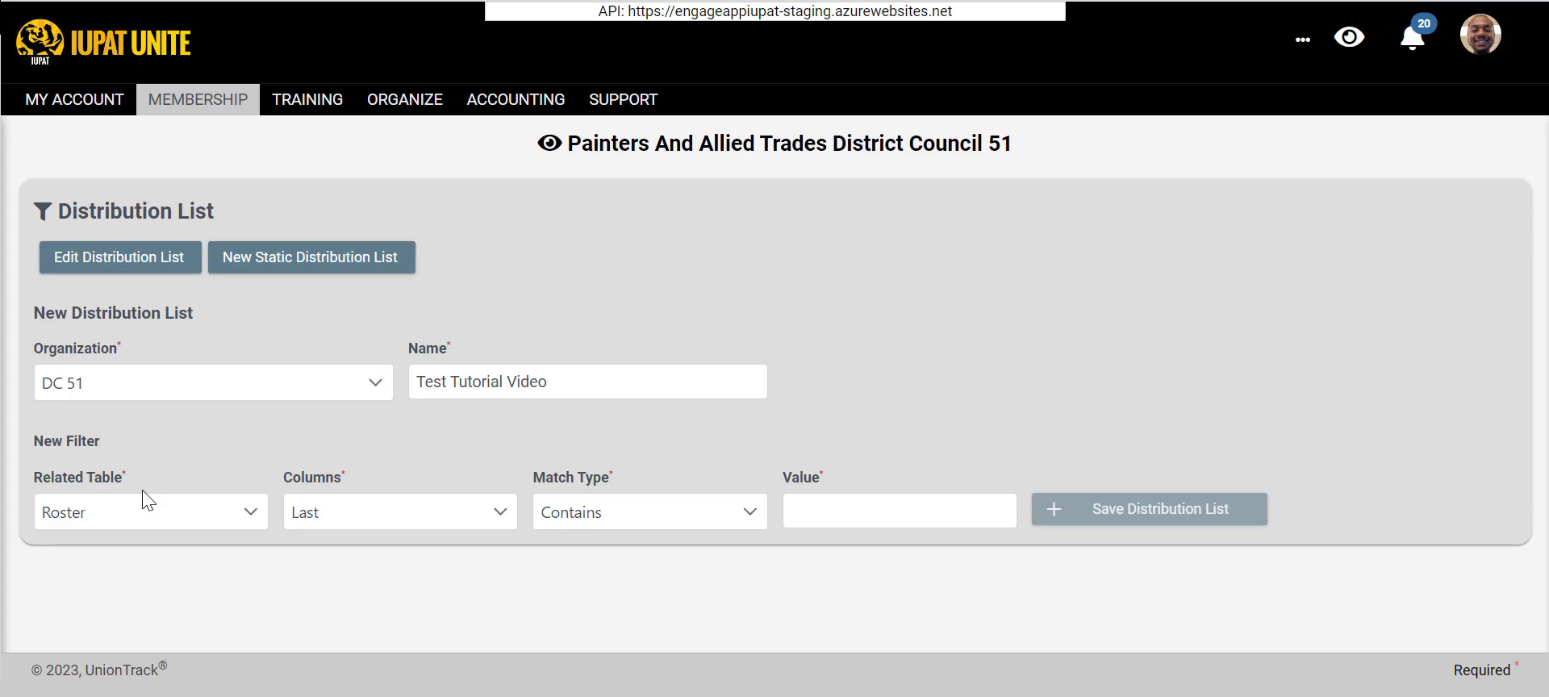
click(146, 518)
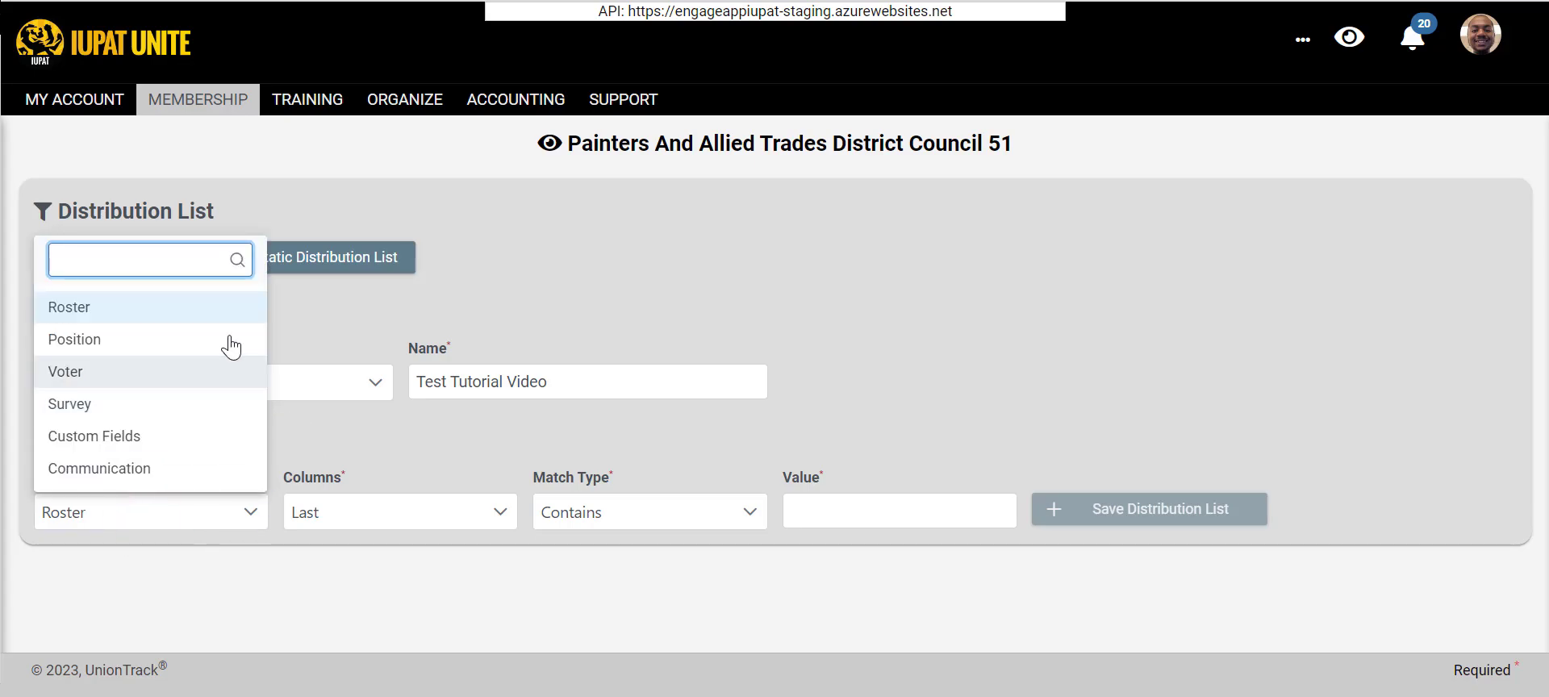
click(423, 447)
- Look through the full list of Roster columns that the new filter can use
click(429, 511)
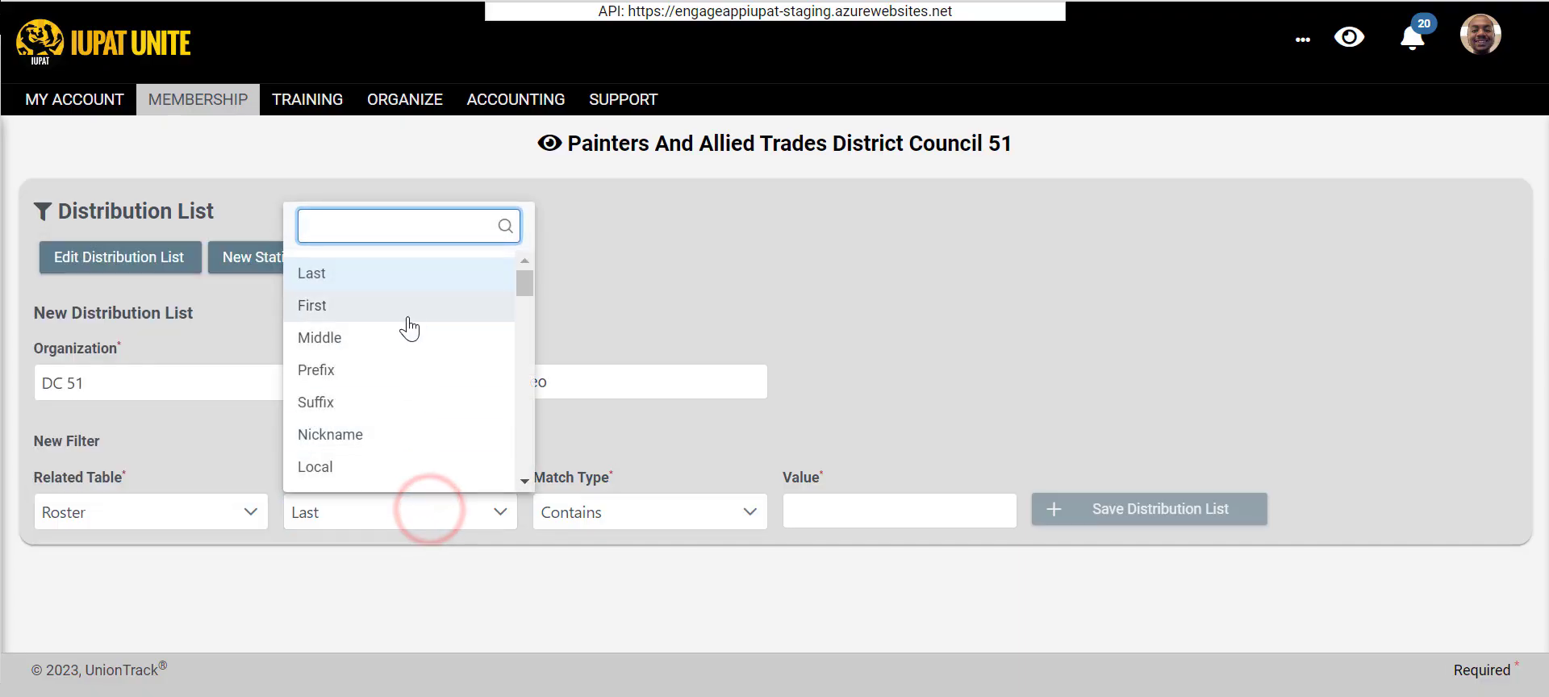
scroll(405, 356, down, 2)
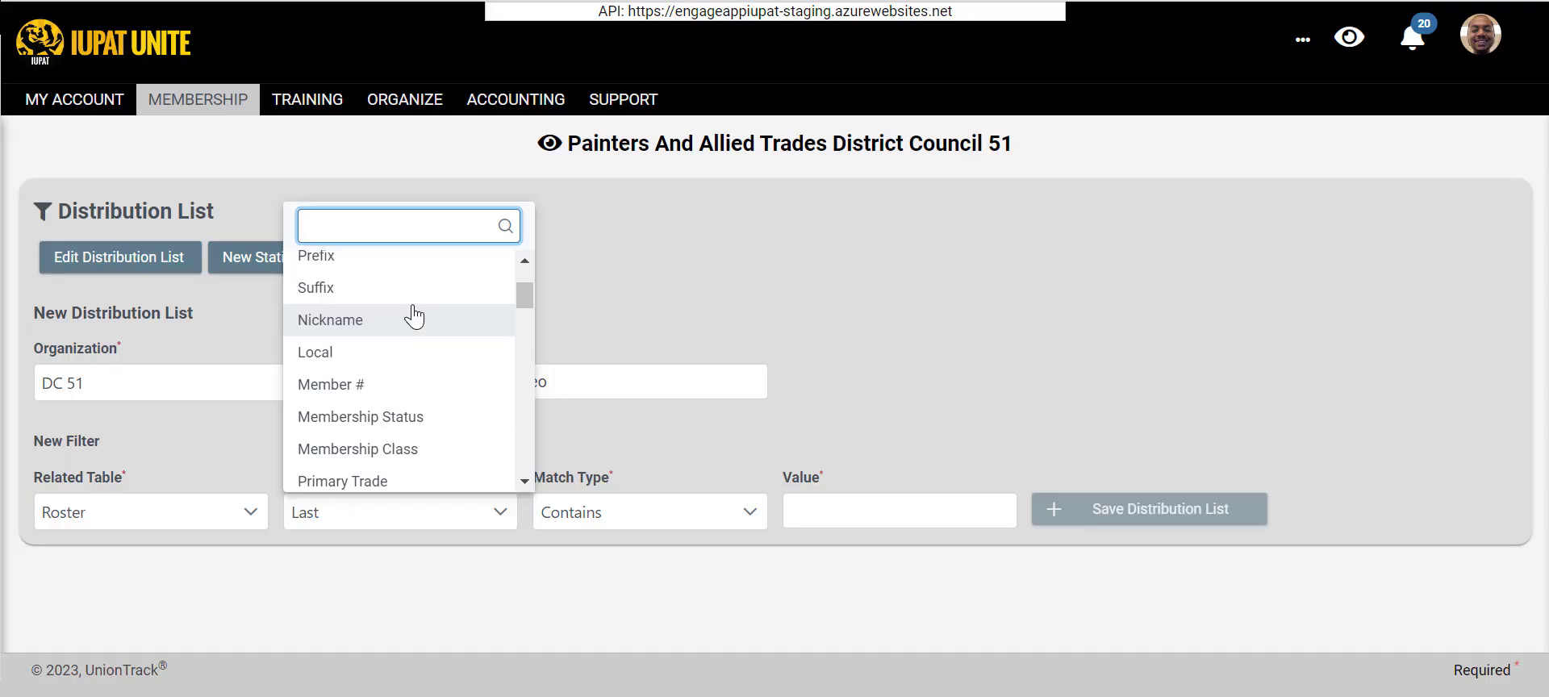
scroll(412, 315, down, 3)
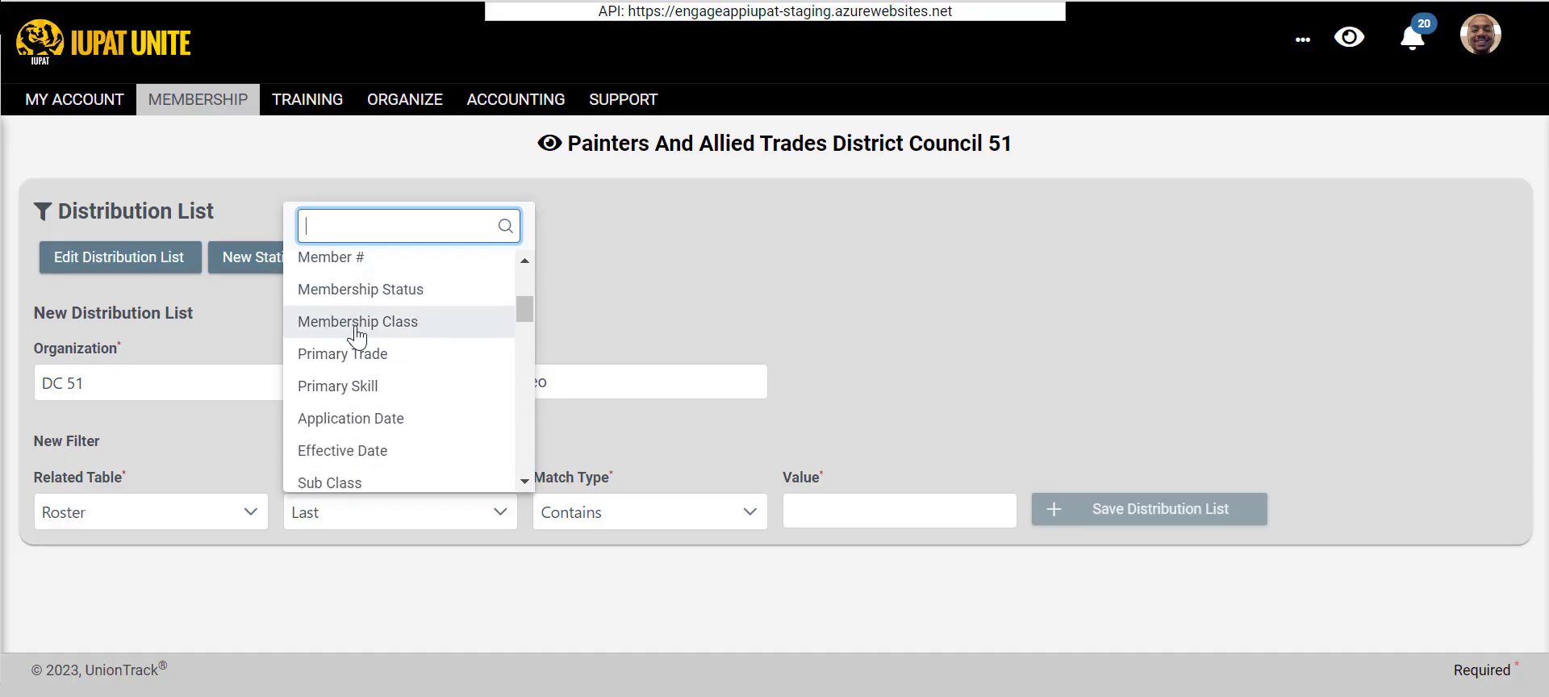
scroll(360, 333, down, 2)
scroll(365, 343, up, 1)
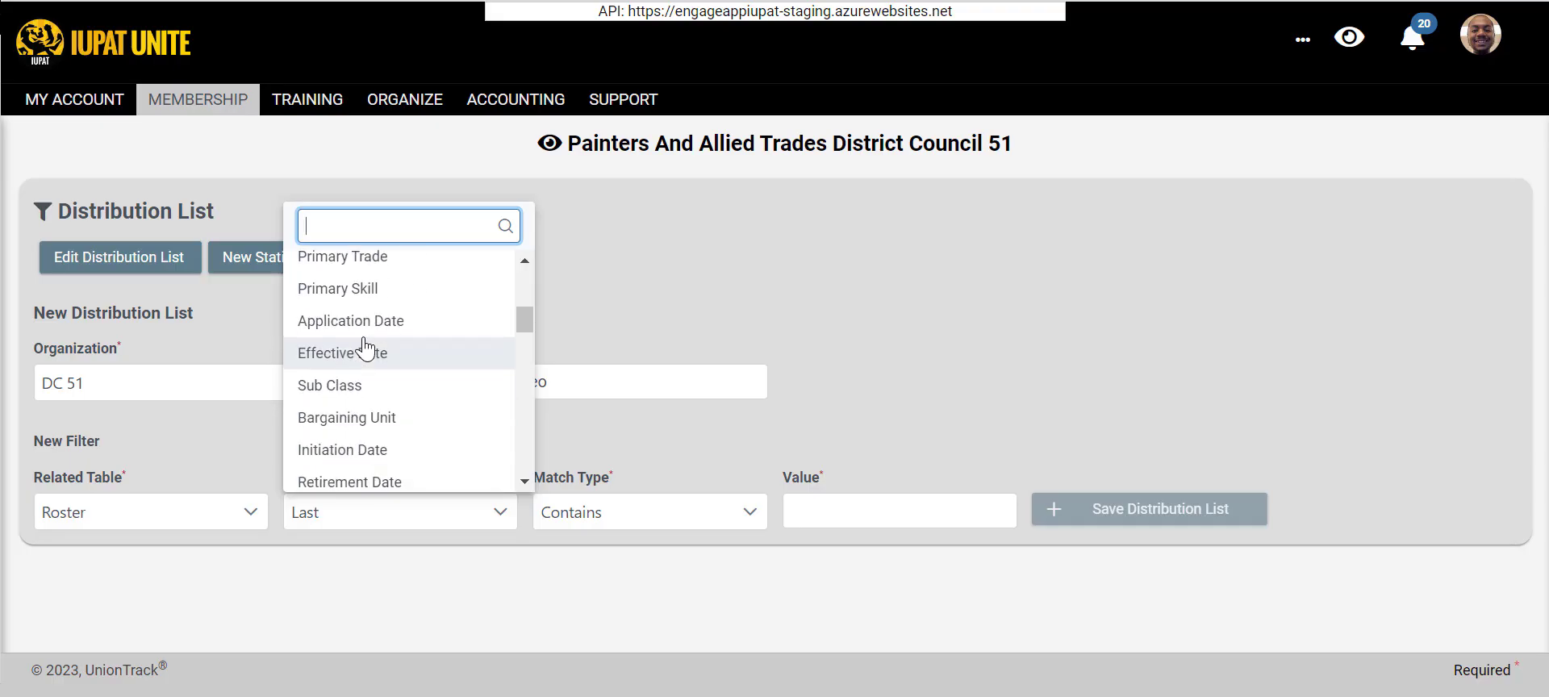
scroll(366, 349, down, 4)
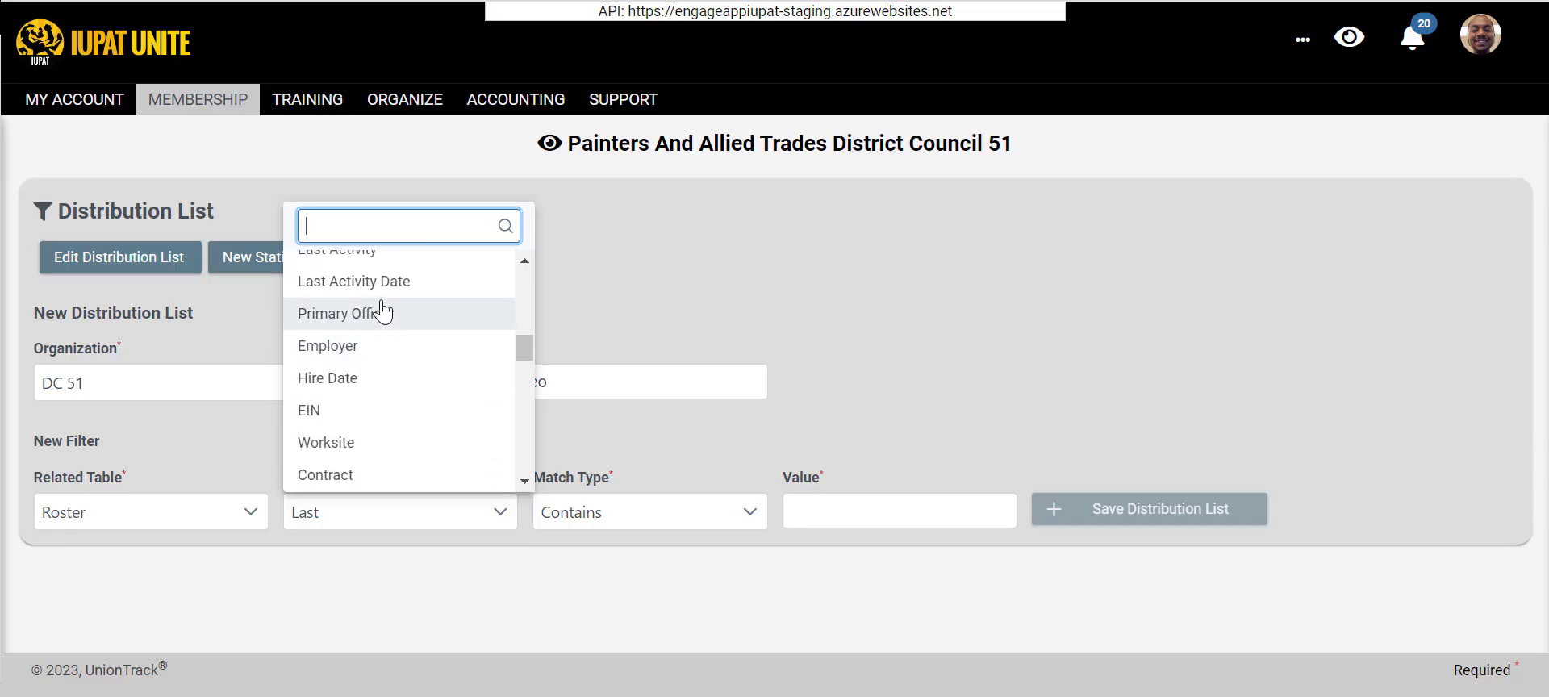
scroll(413, 325, down, 2)
scroll(413, 325, down, 4)
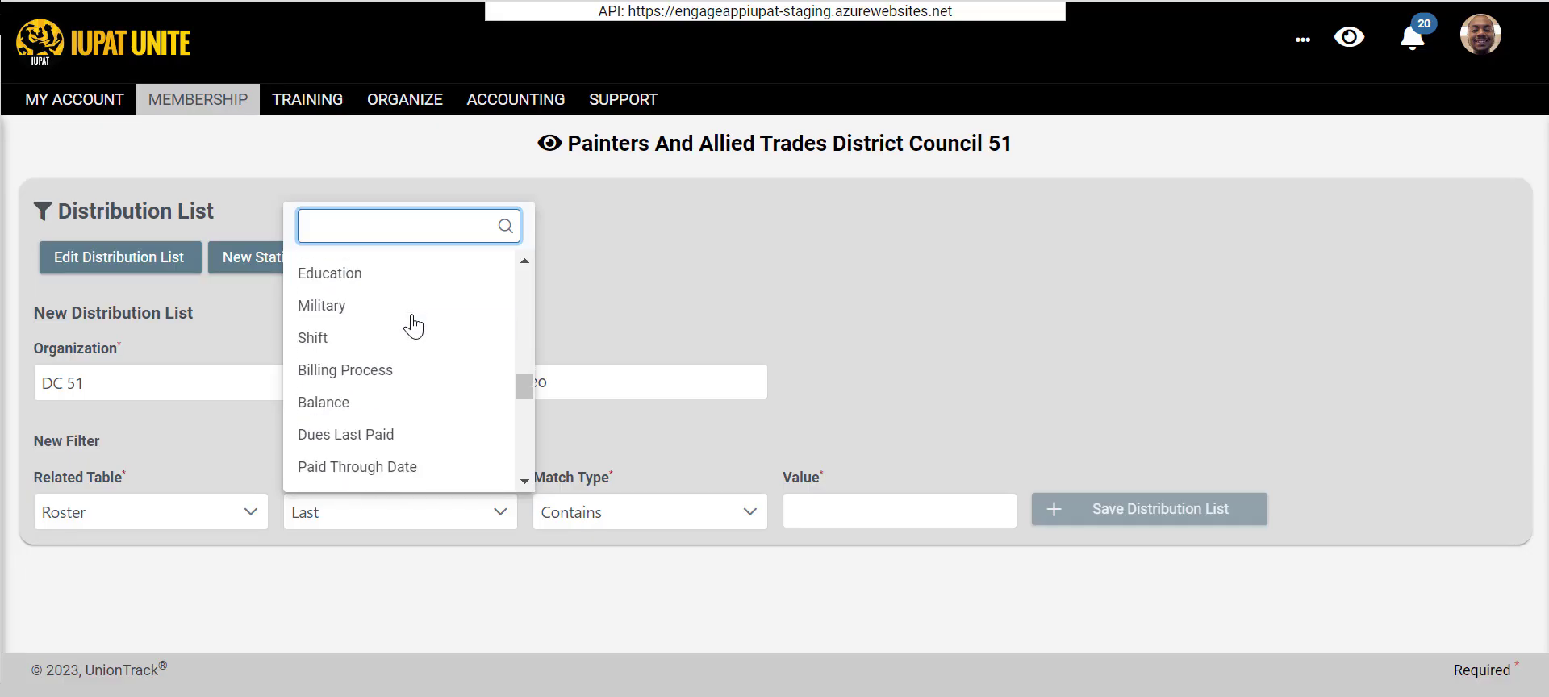
scroll(427, 349, up, 1)
scroll(427, 349, down, 6)
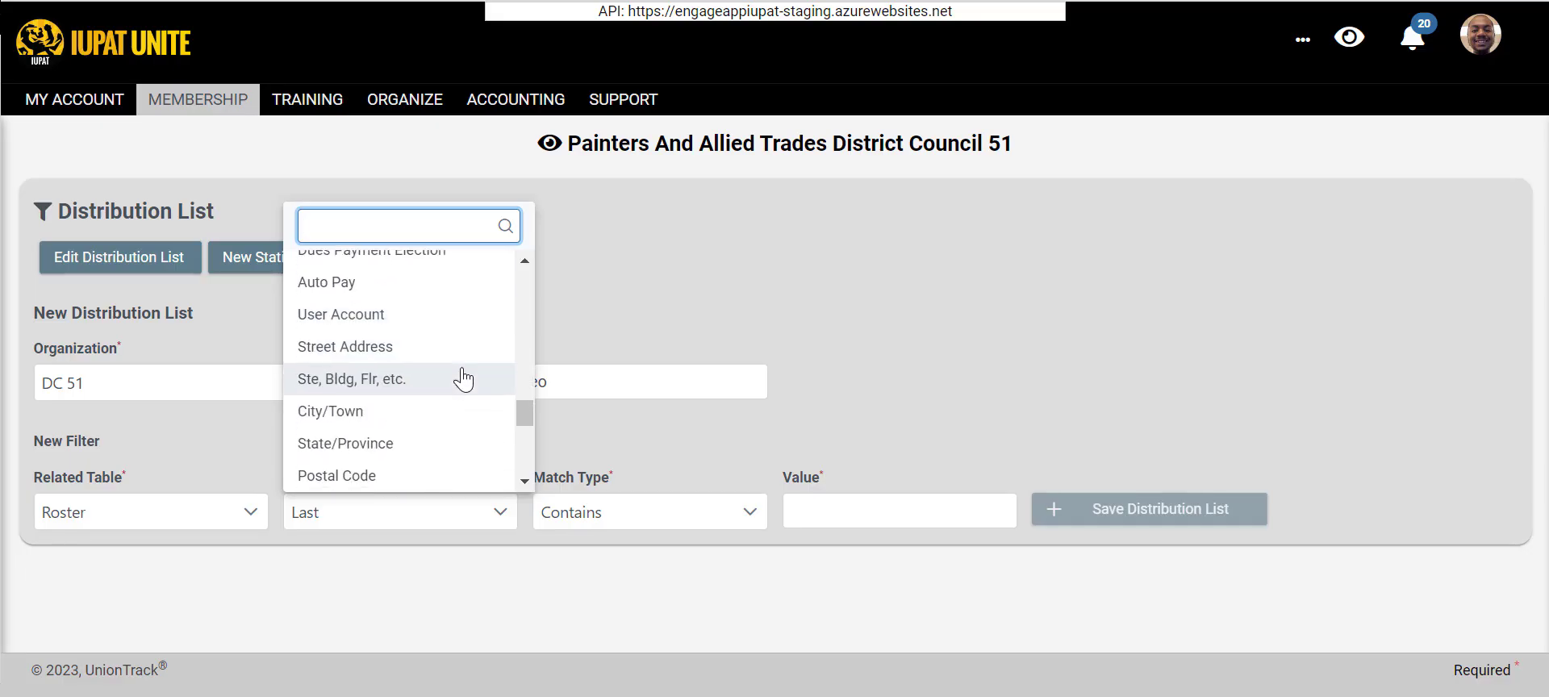
click(138, 478)
- Set the new filter's related table to Position and its column to Position
click(127, 524)
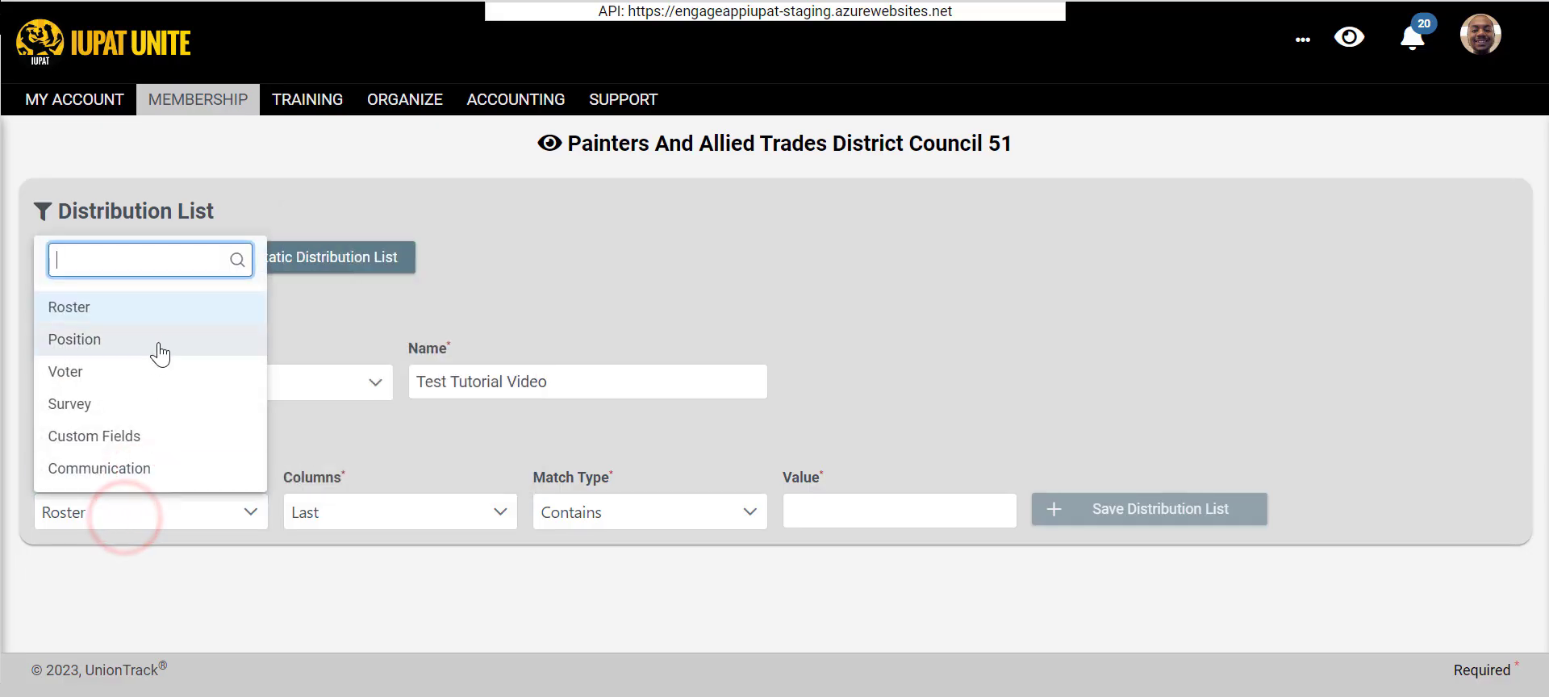
click(158, 342)
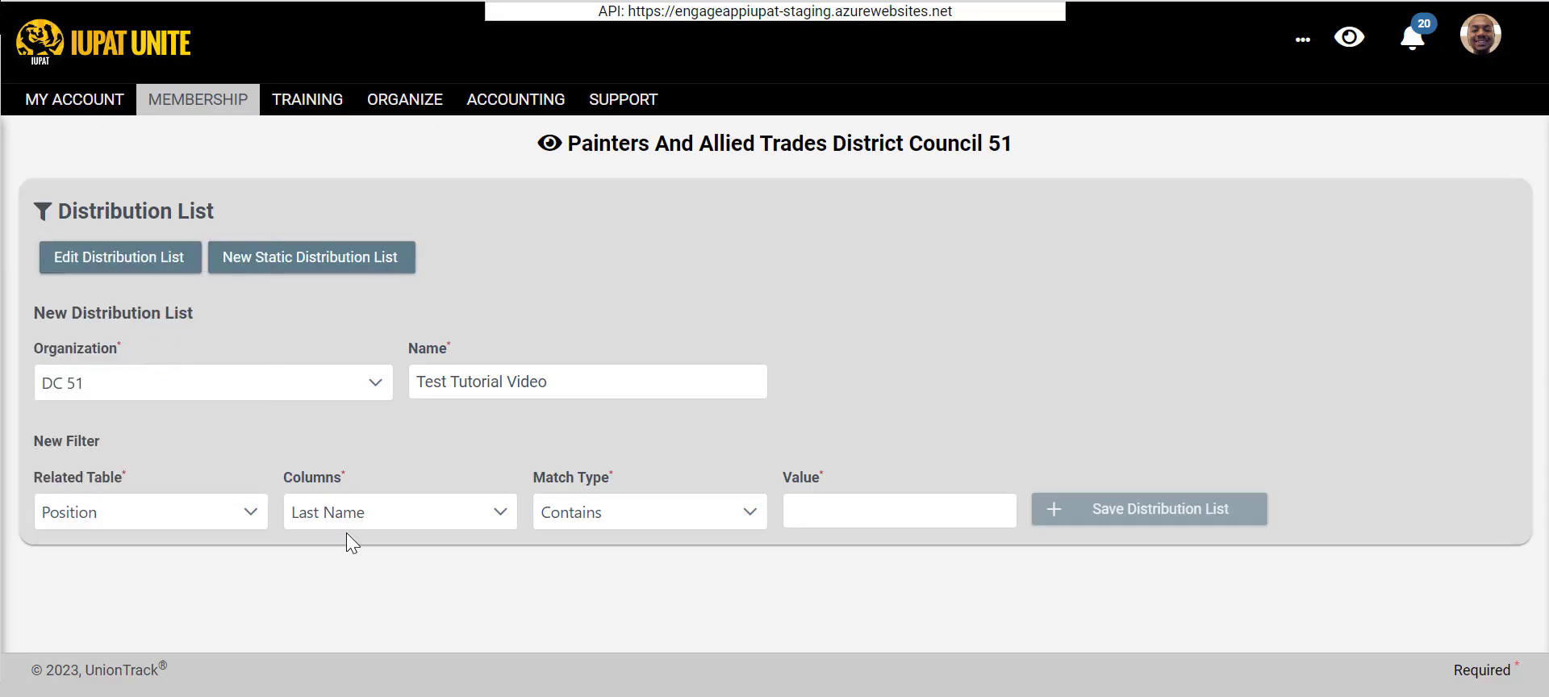
click(359, 513)
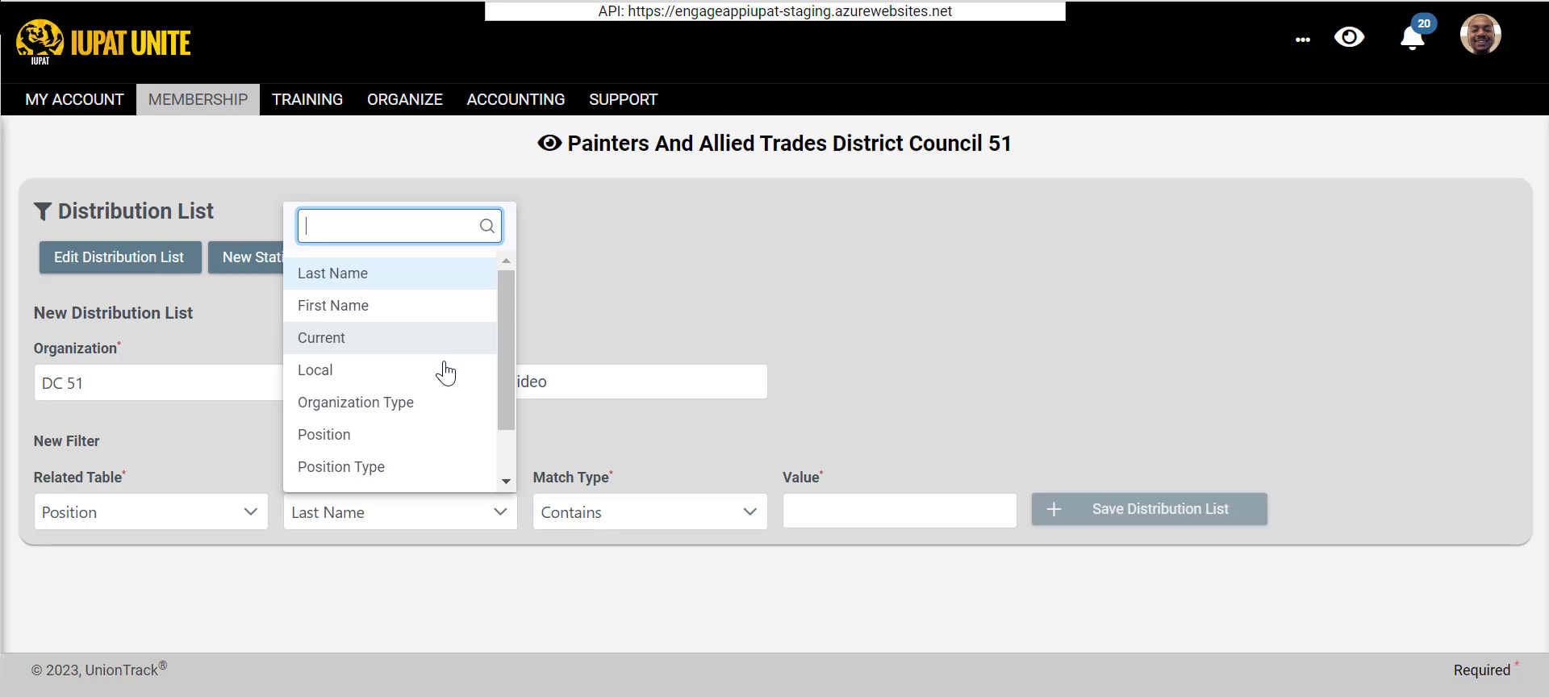
click(390, 437)
click(597, 516)
- Change the filter column to Position Type and review the other columns of the Position table
click(391, 512)
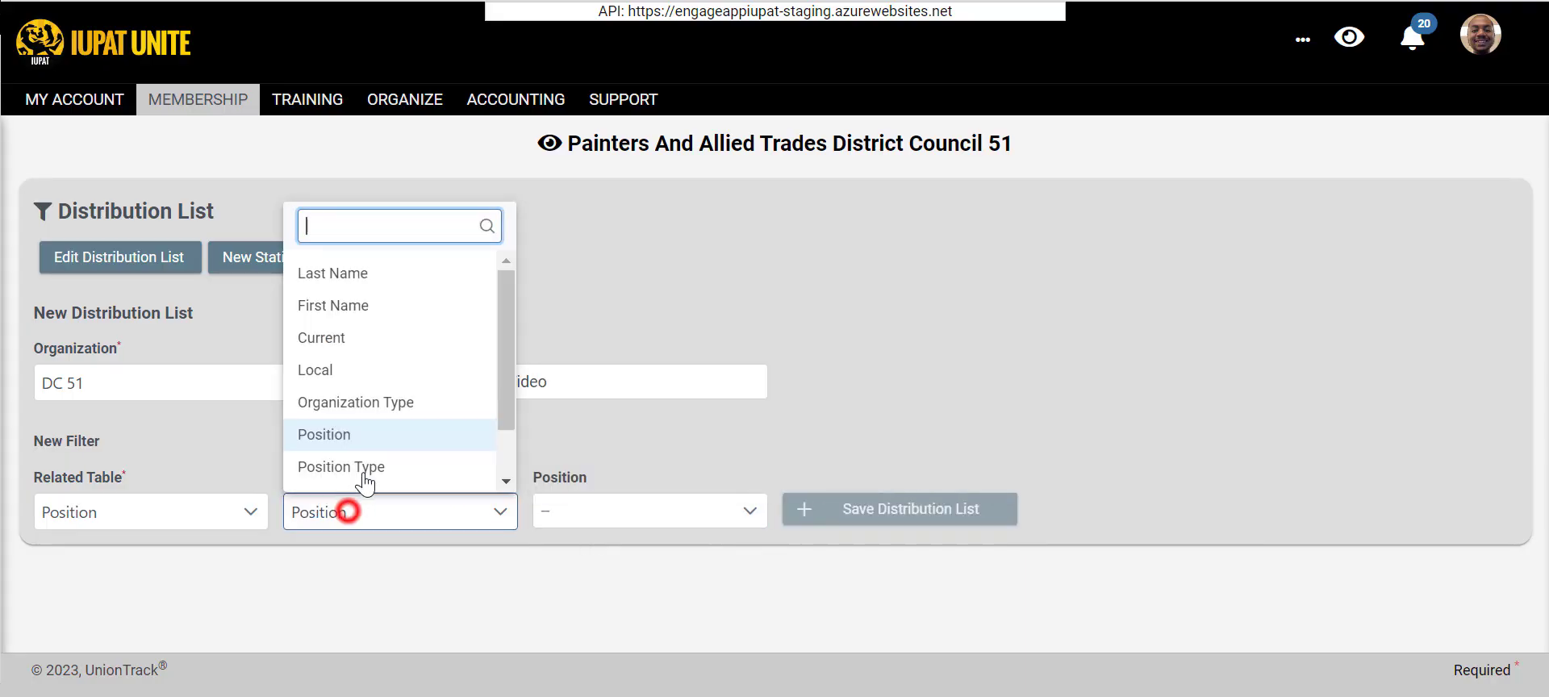
click(372, 458)
click(581, 524)
click(460, 484)
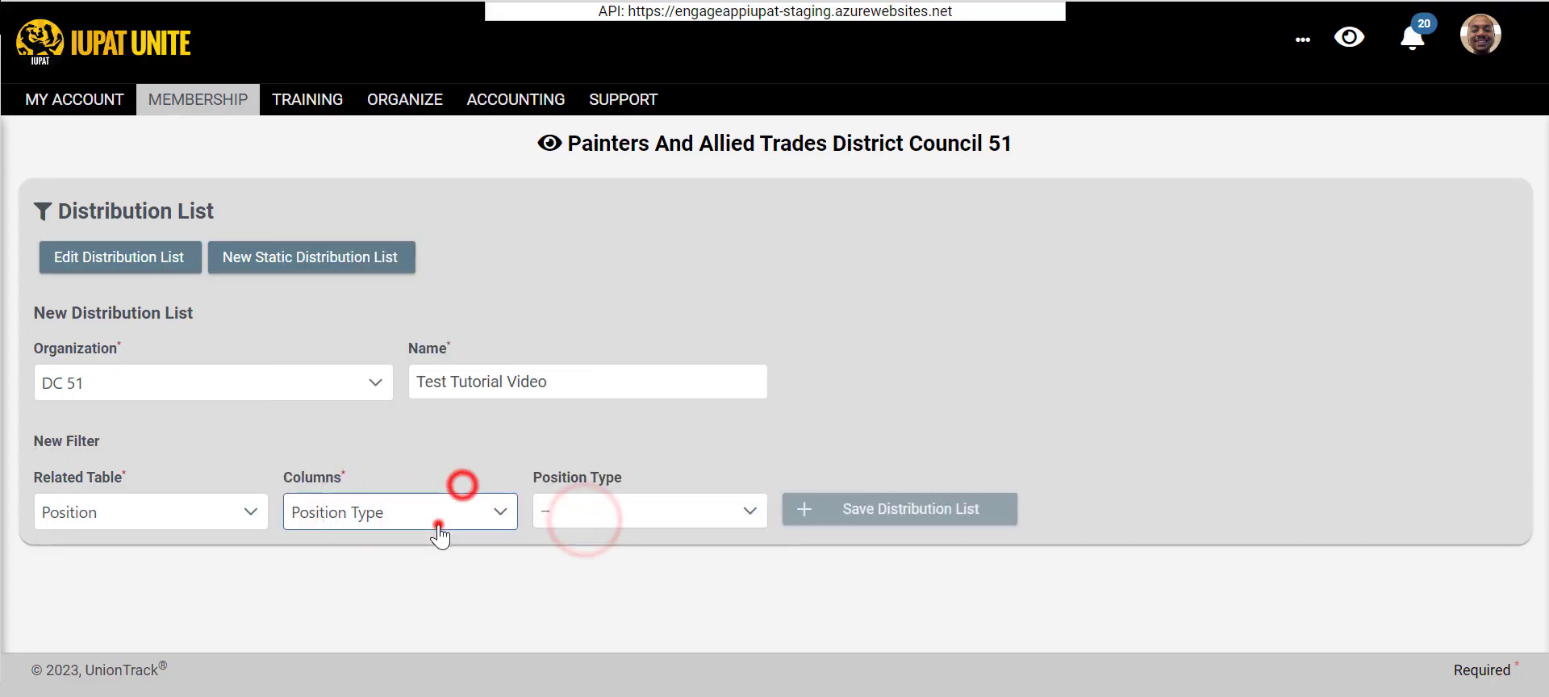
click(438, 523)
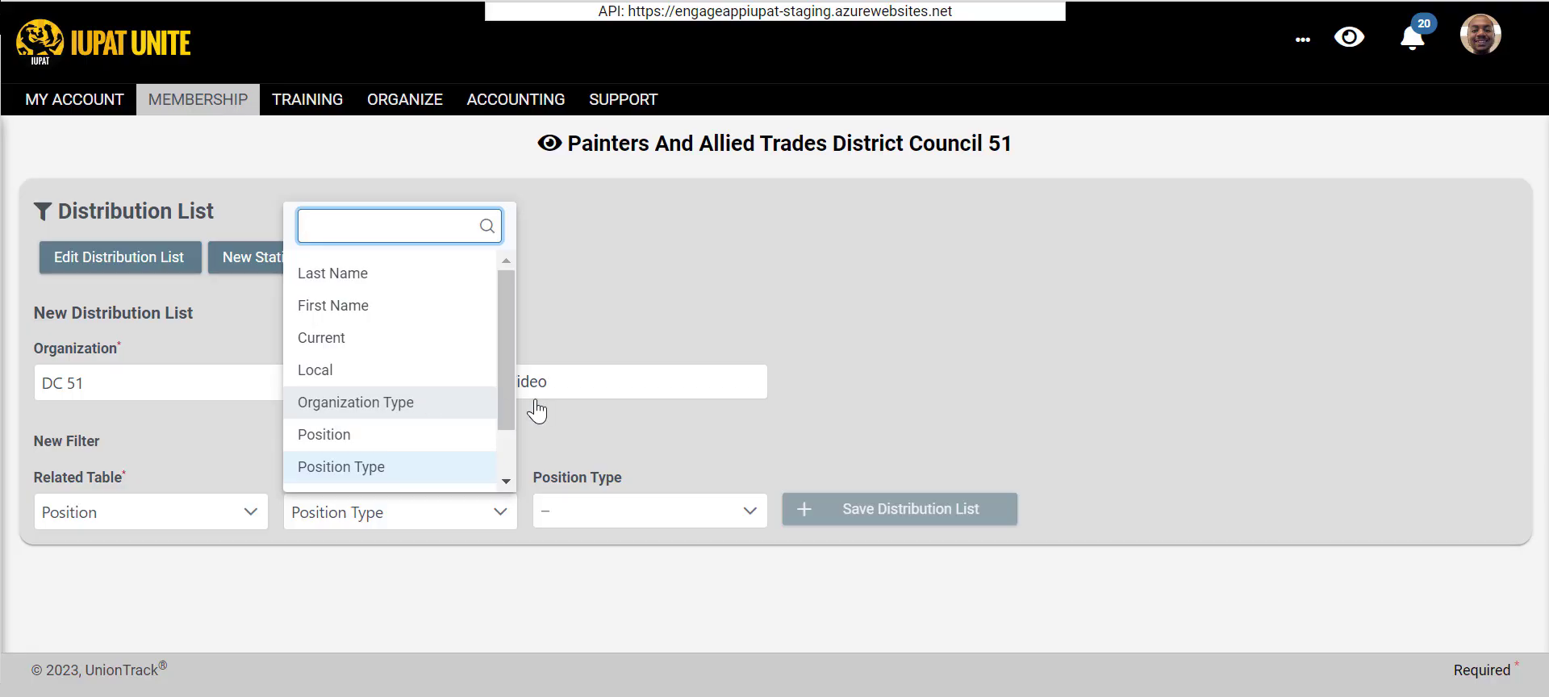
click(580, 446)
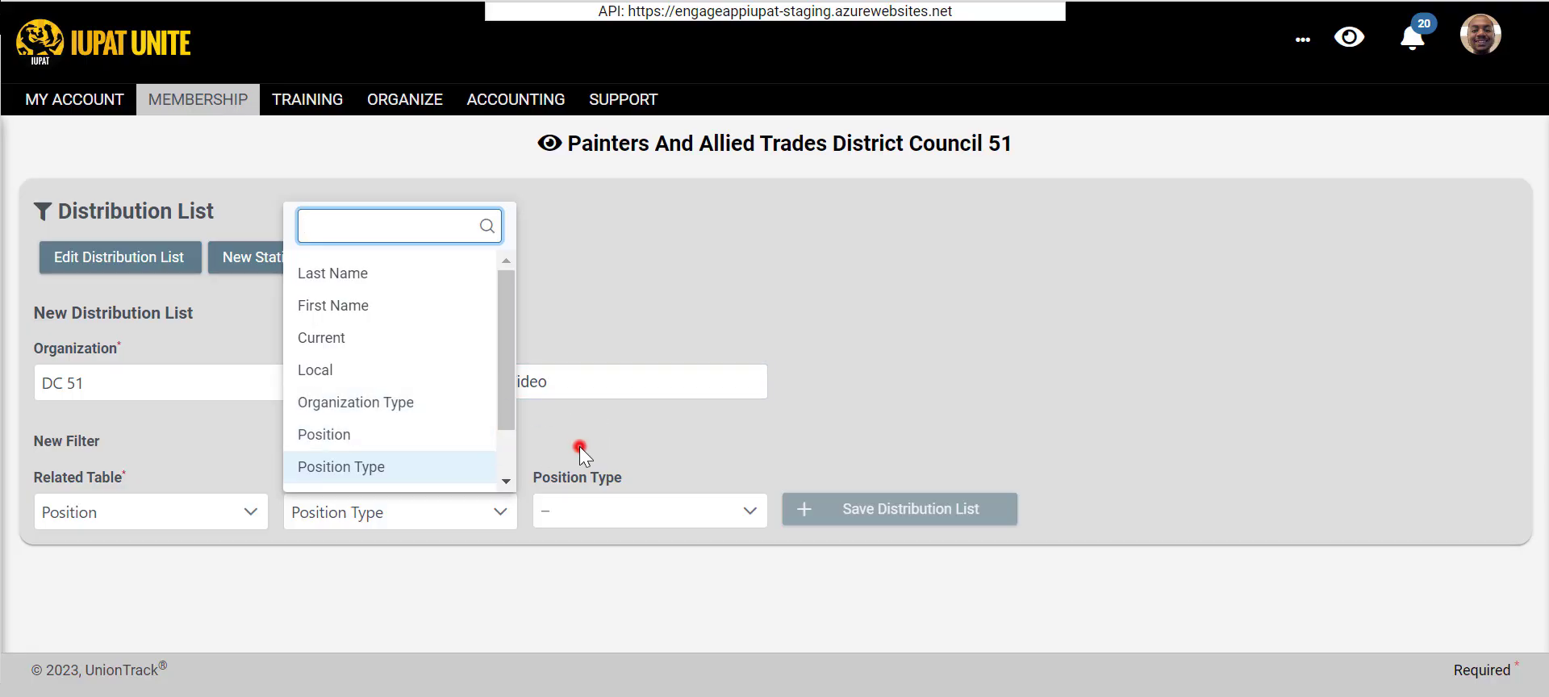
click(449, 528)
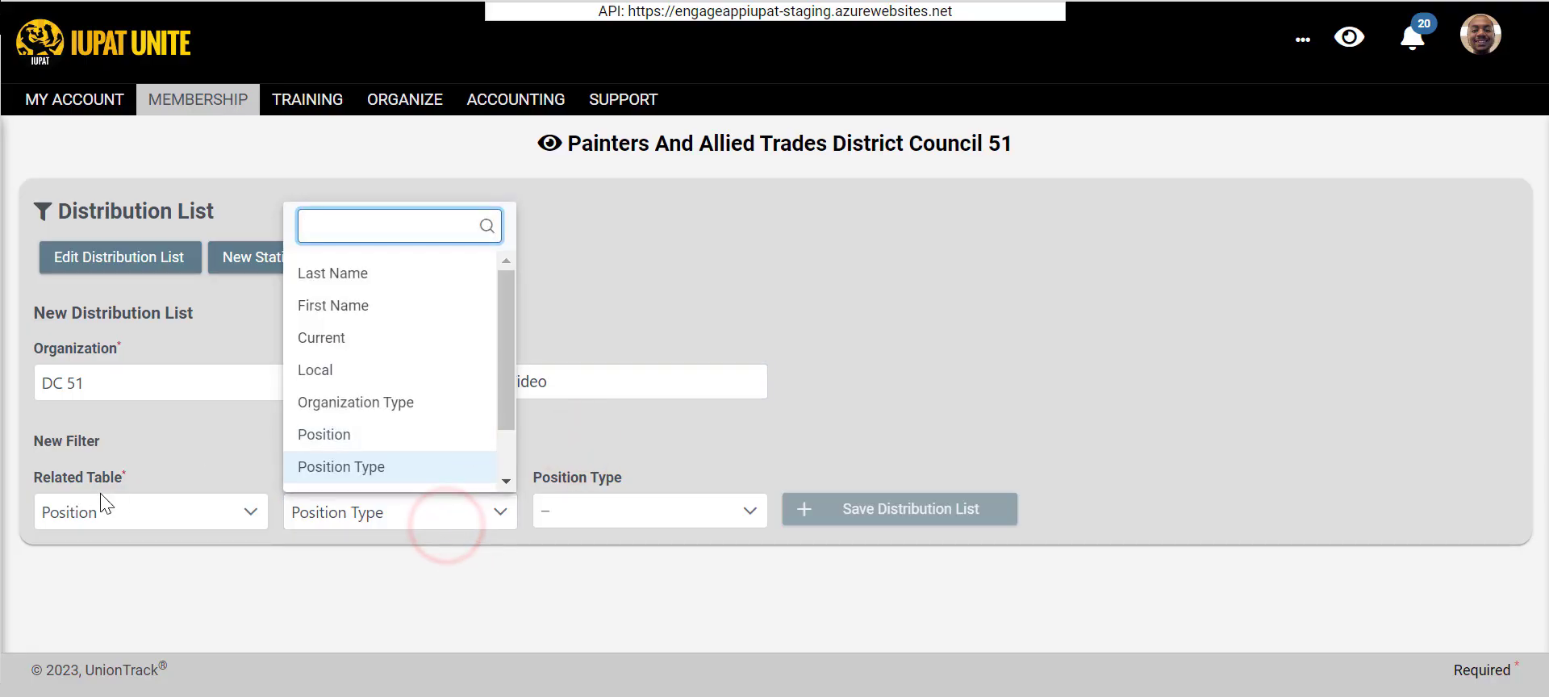
- Set the new filter's related table to Voter and look through the columns it offers
click(134, 516)
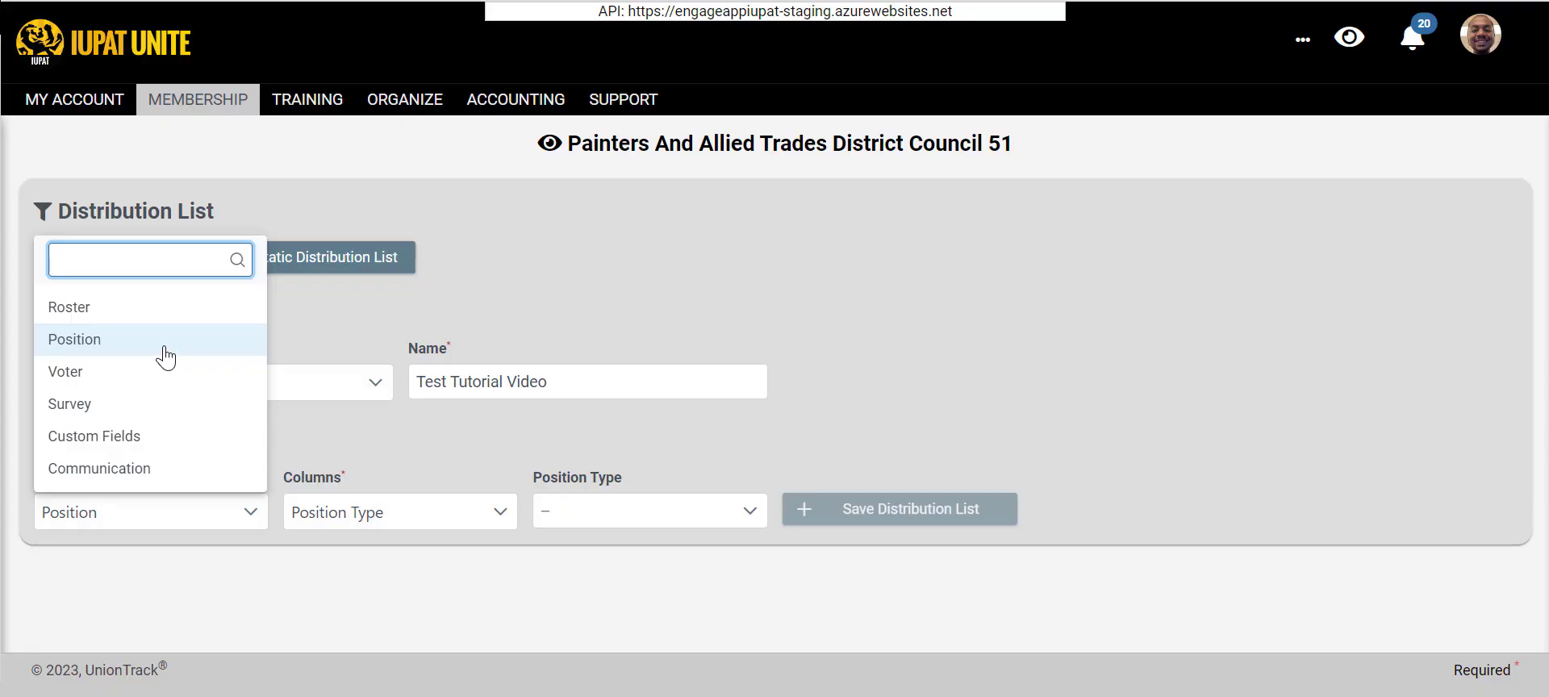
click(134, 378)
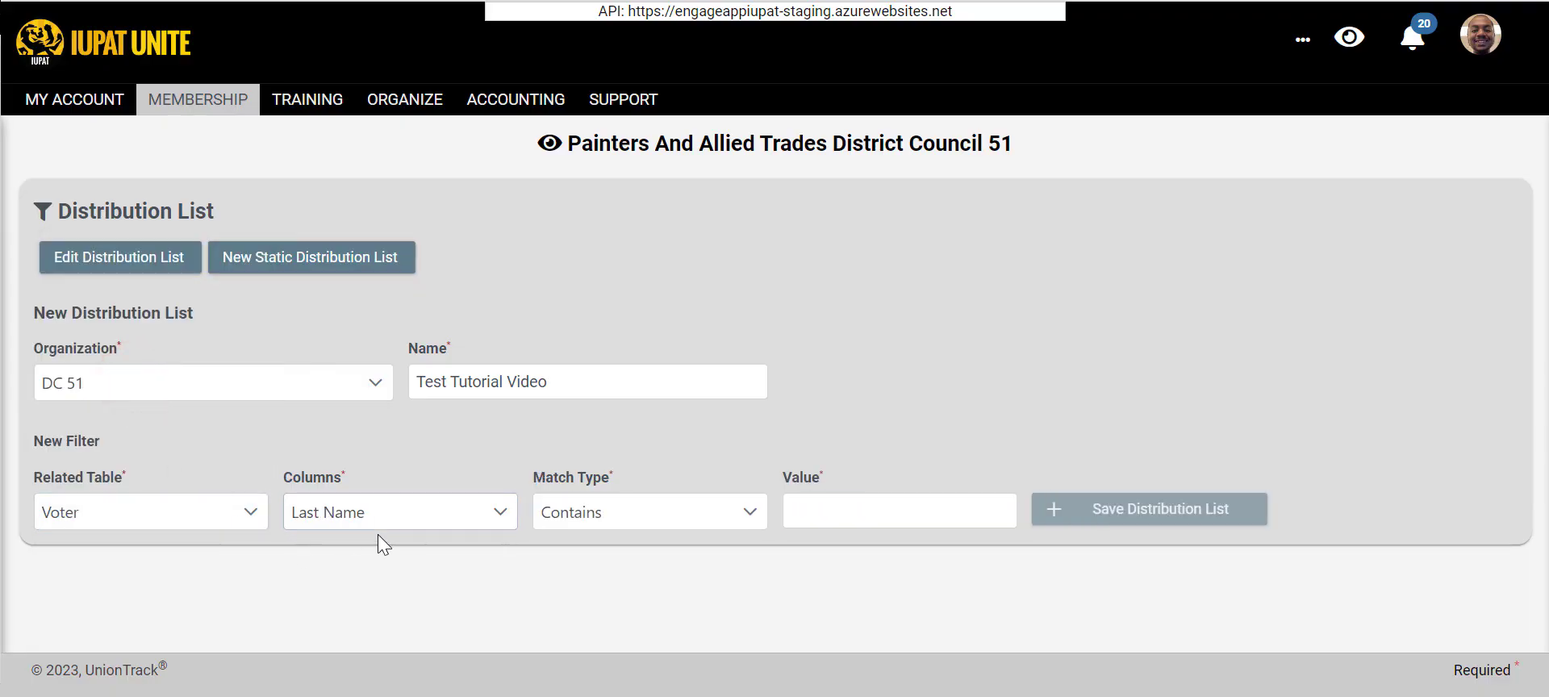
click(396, 519)
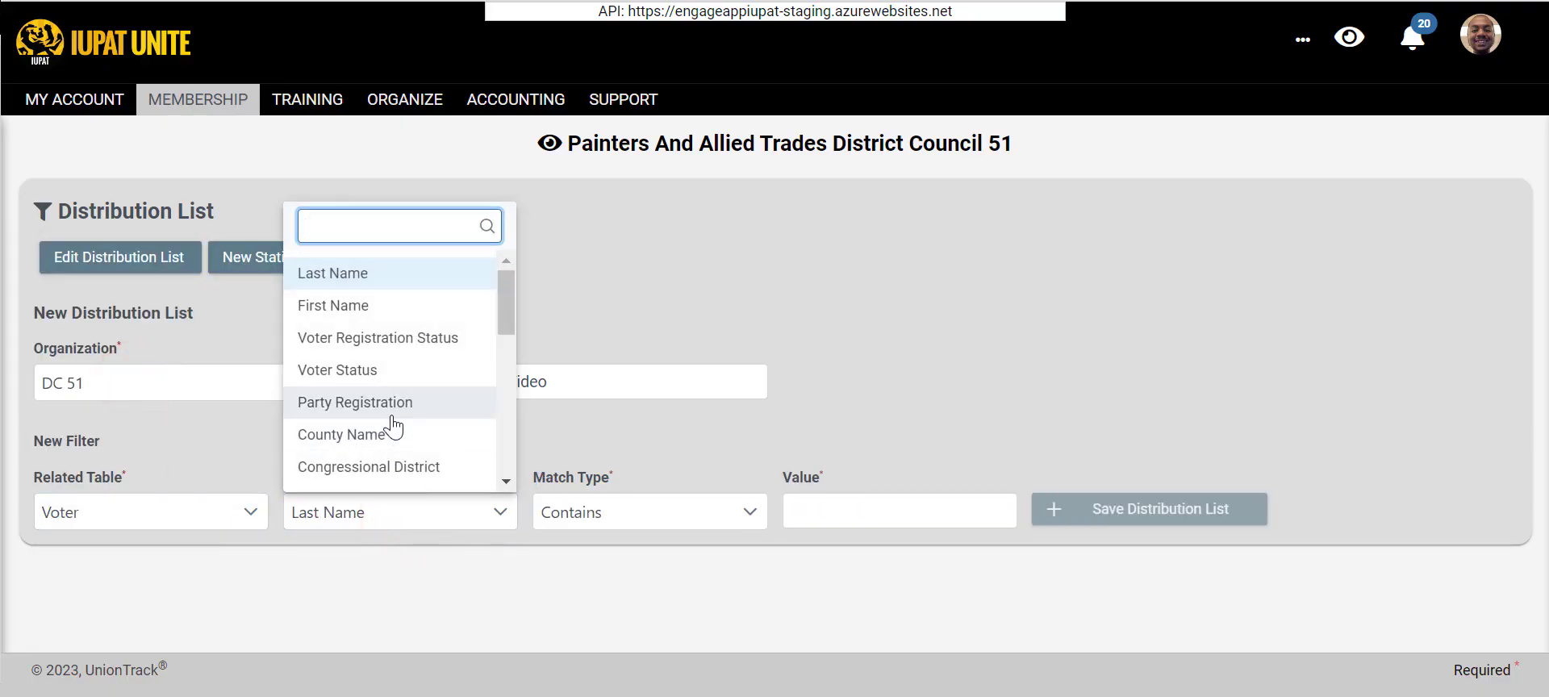
scroll(393, 428, down, 2)
- Set the new filter's related table to Survey, browse the available surveys and choose one named New Survey
click(174, 514)
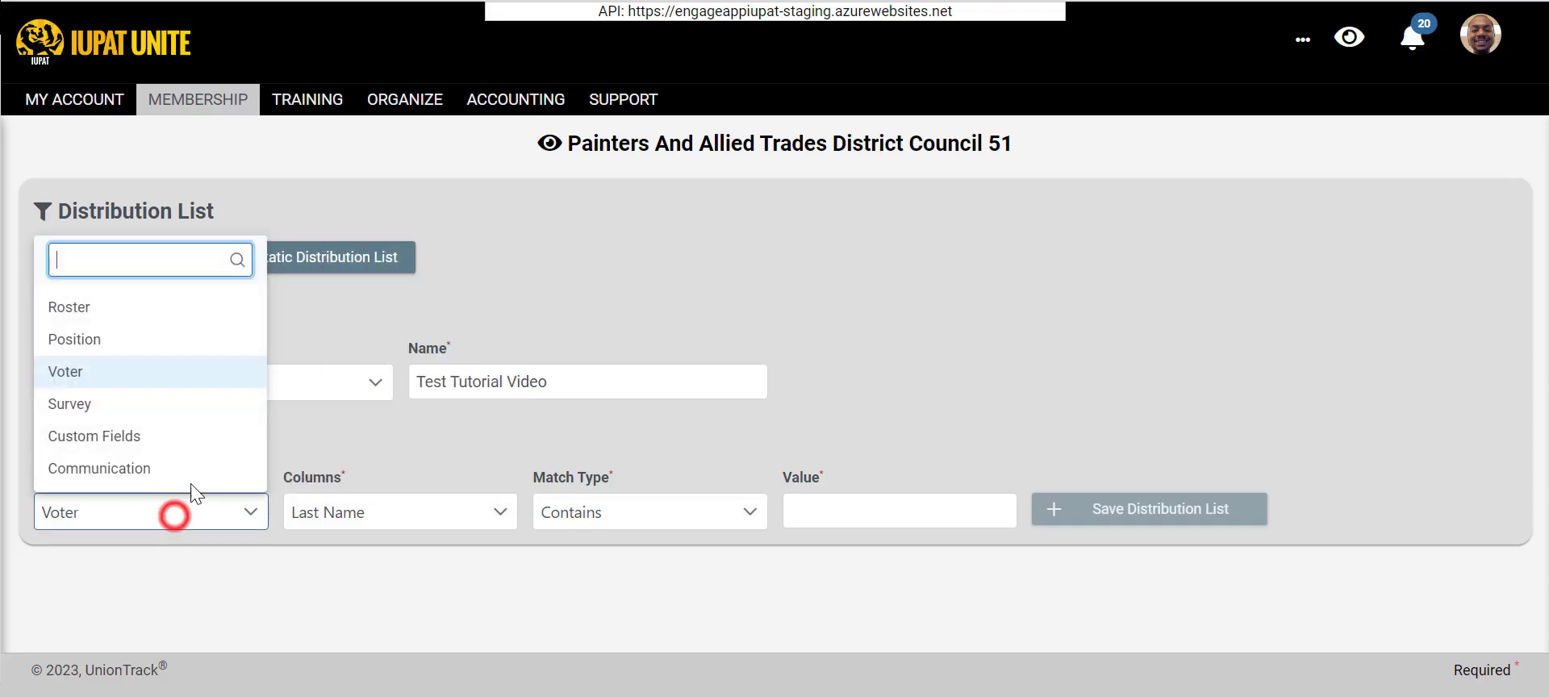
click(150, 404)
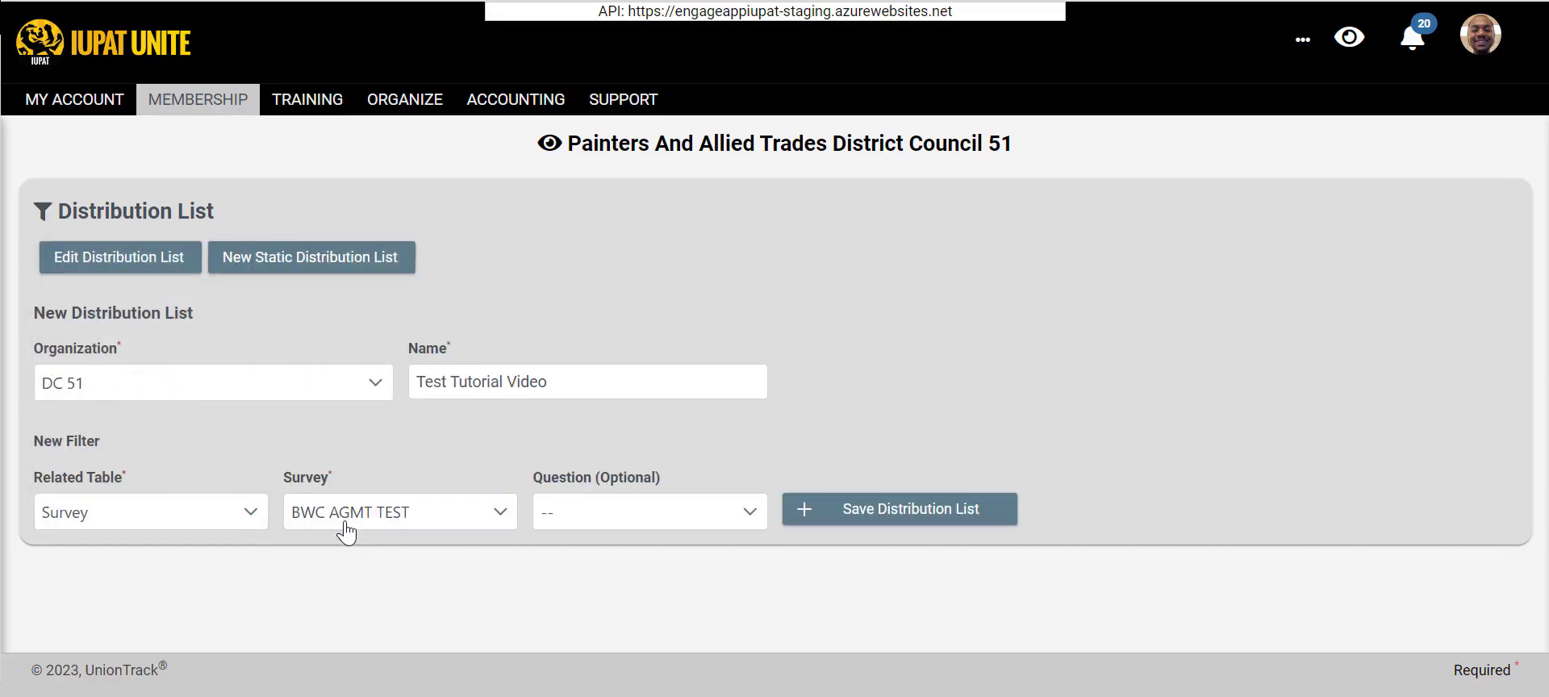
click(401, 524)
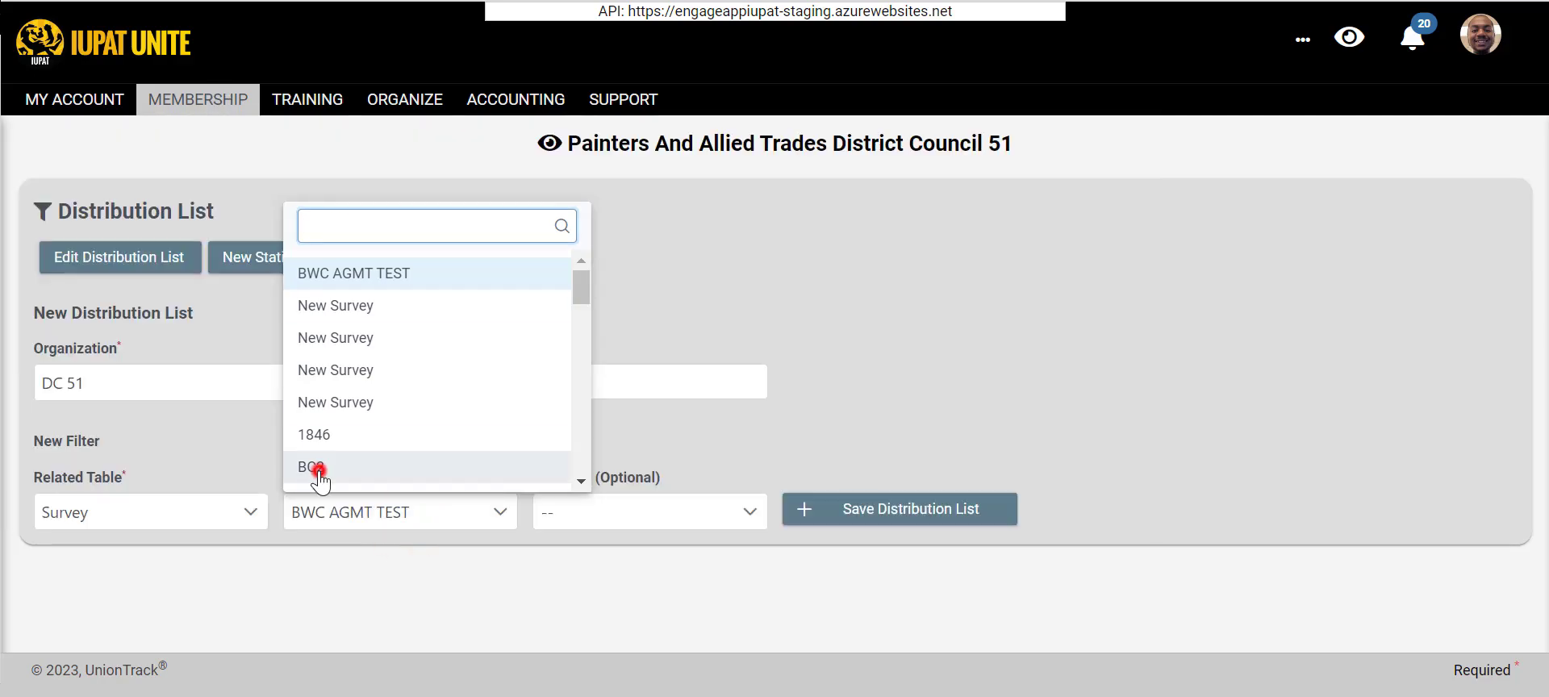
click(316, 472)
click(337, 503)
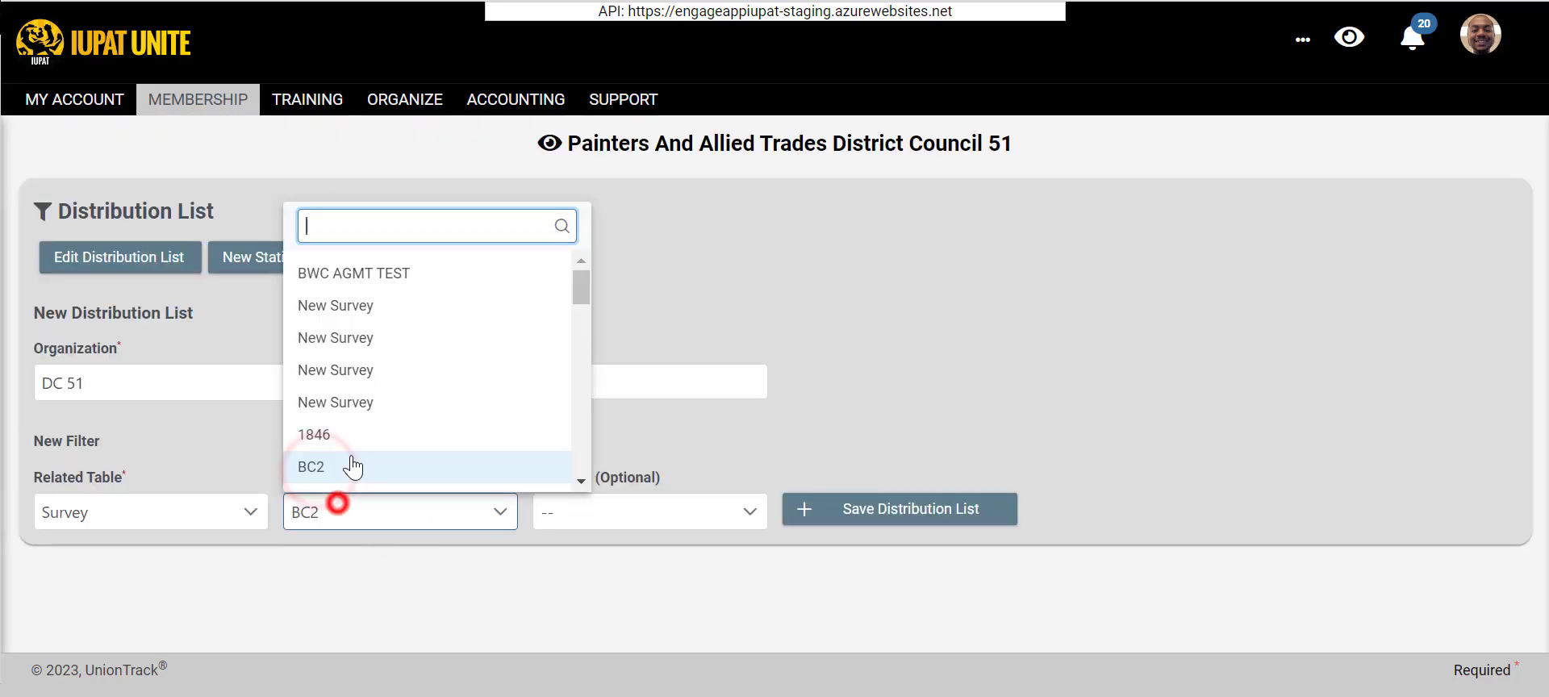
scroll(366, 345, down, 3)
click(581, 326)
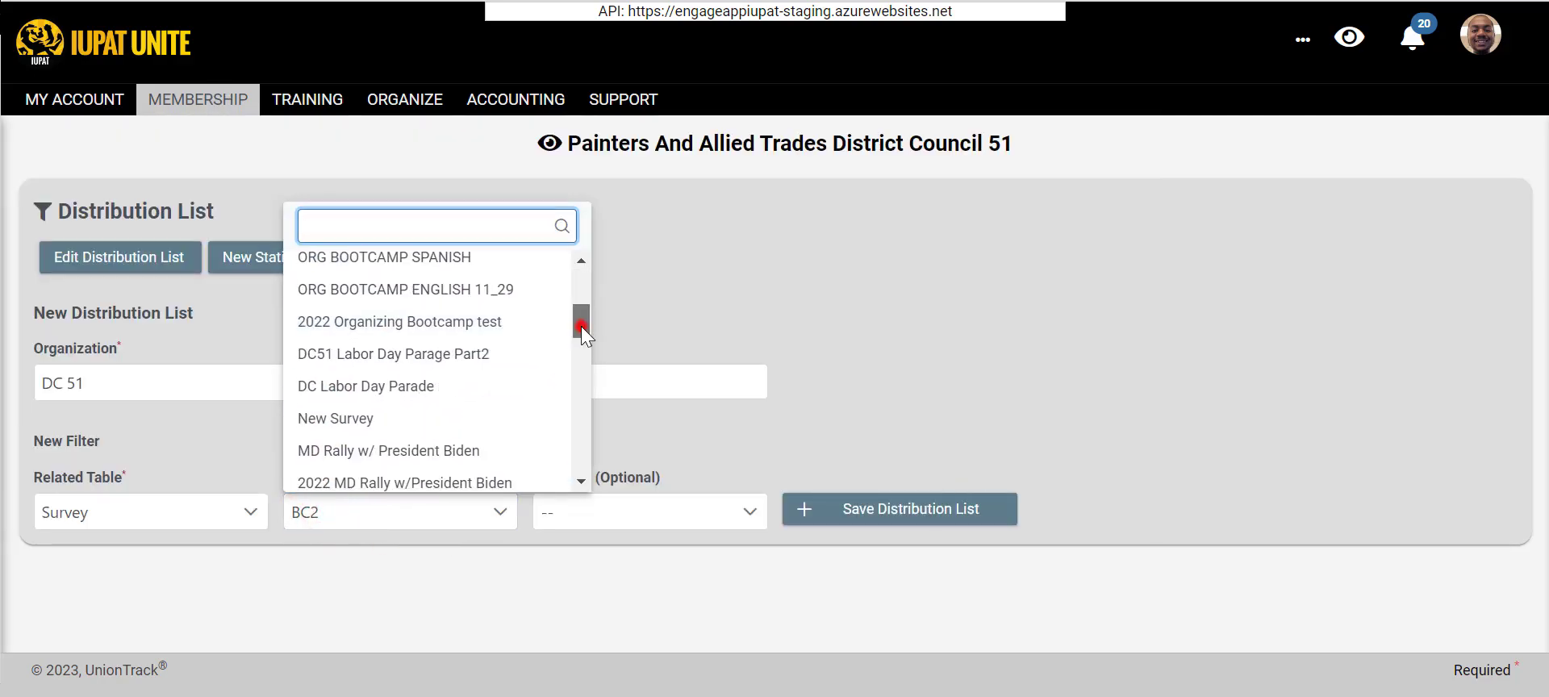
drag(581, 326, 495, 294)
click(460, 301)
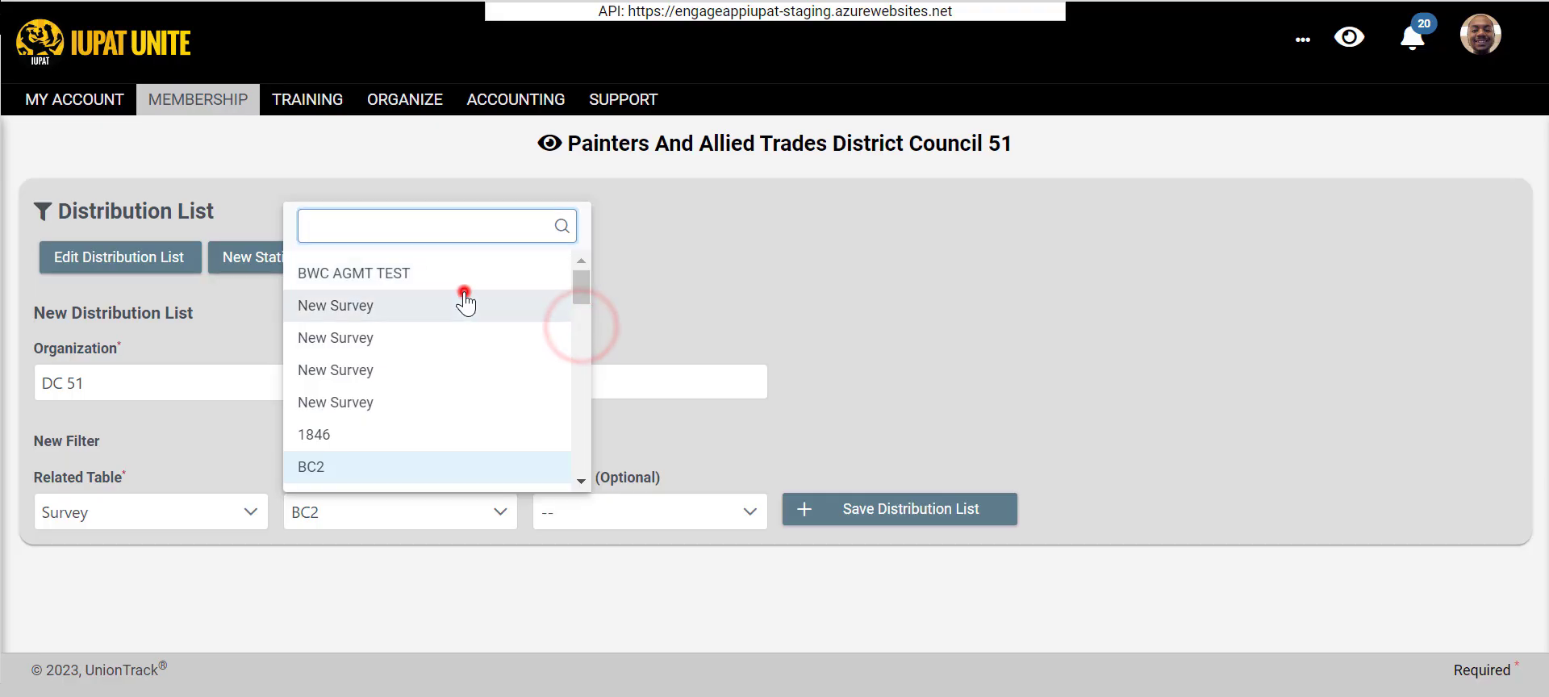
- Set the survey filter's question to New Question and its response to Yes
click(548, 509)
click(601, 633)
click(856, 509)
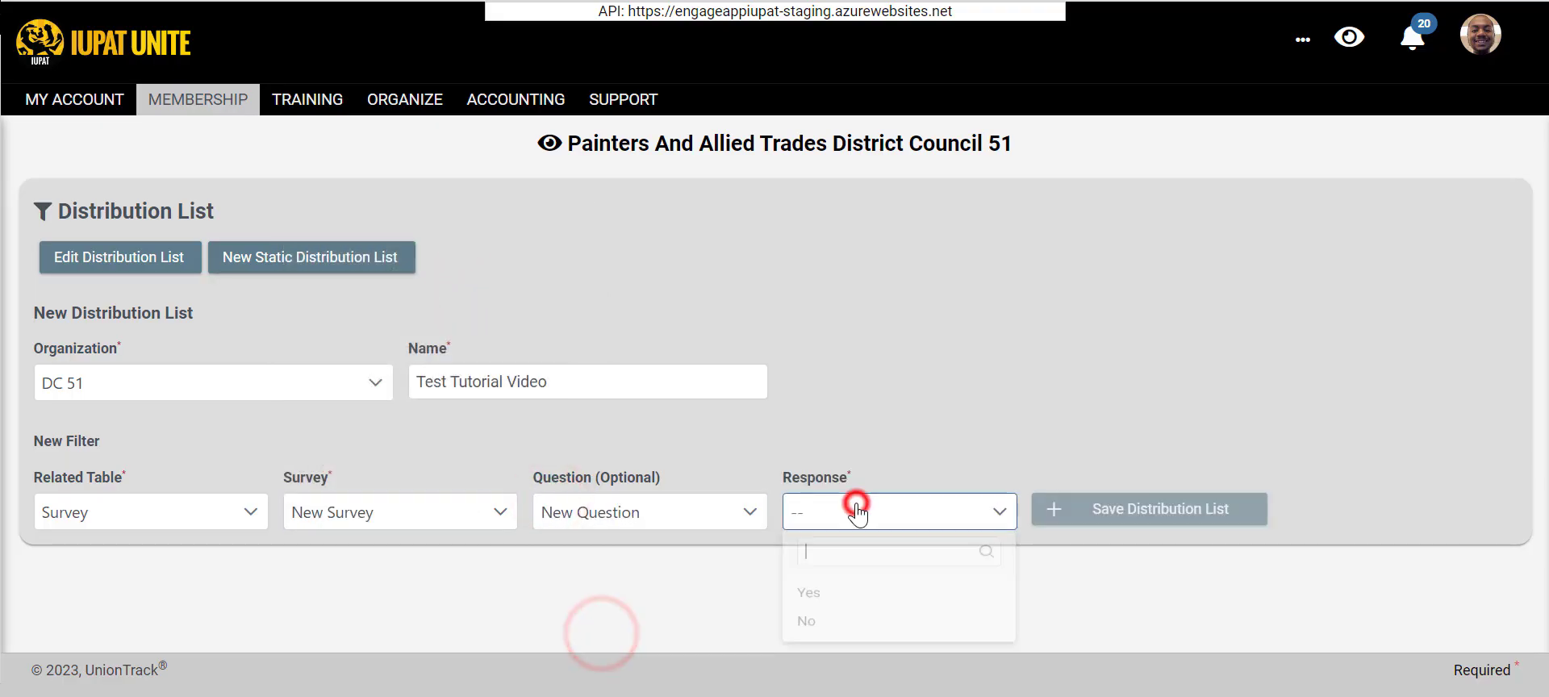
click(809, 592)
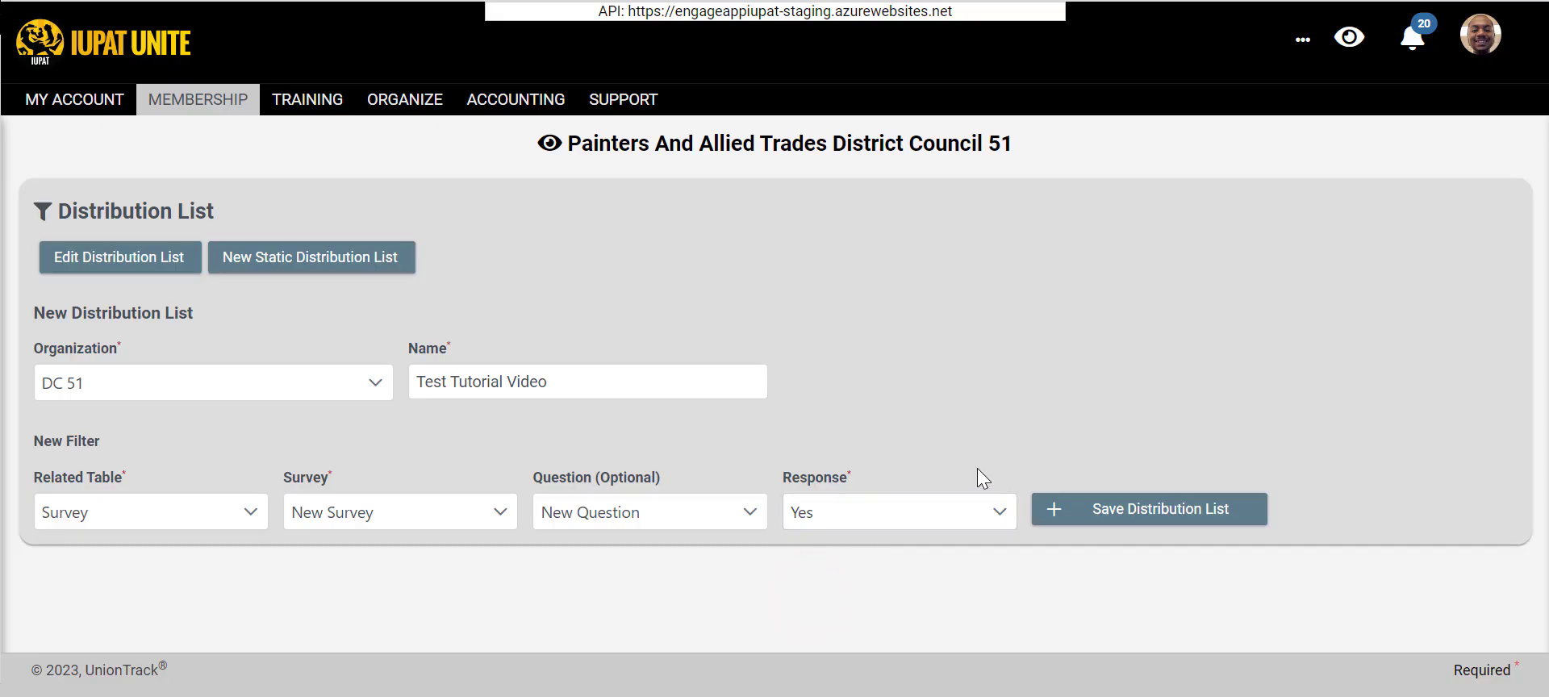
- Change the survey to 1846, choose its question about the special call meeting on the Pension Plan, and review the response options
click(184, 524)
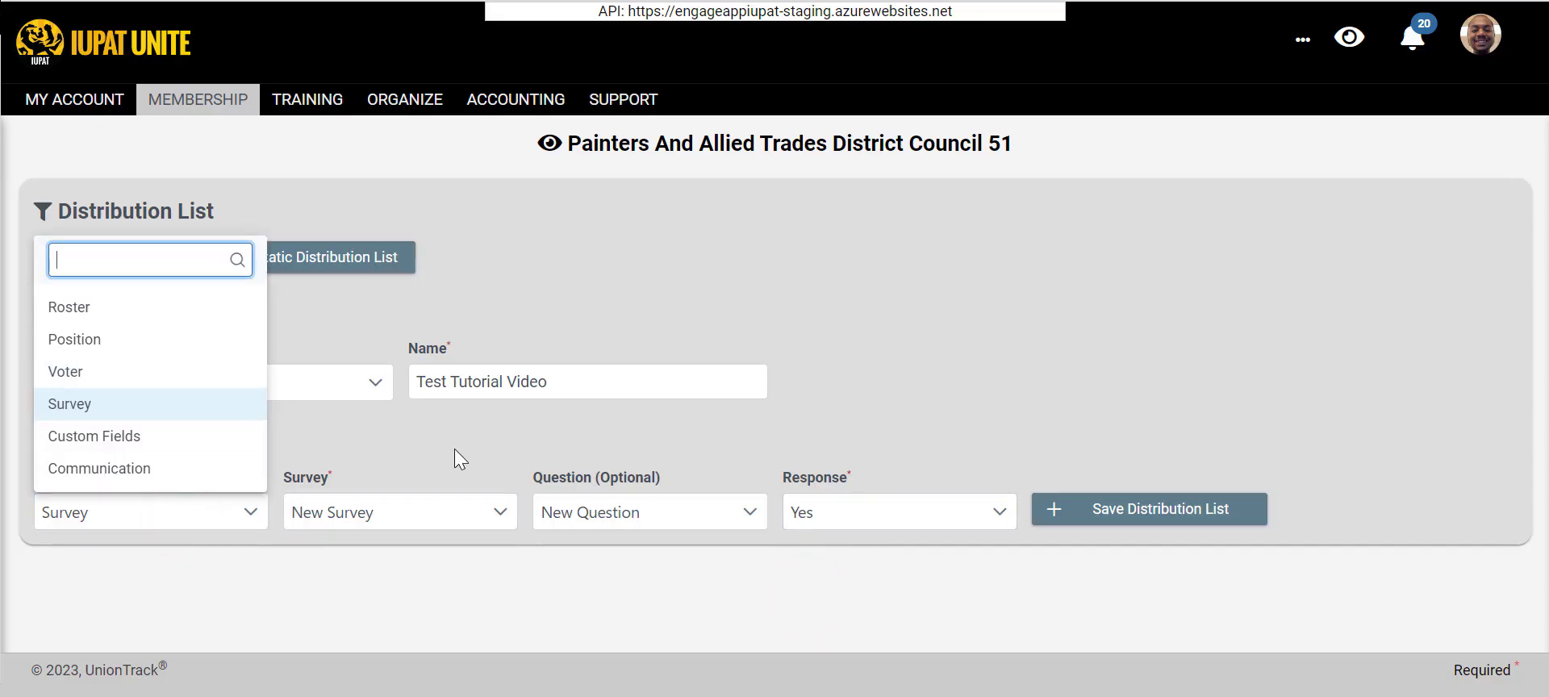
click(510, 452)
click(419, 513)
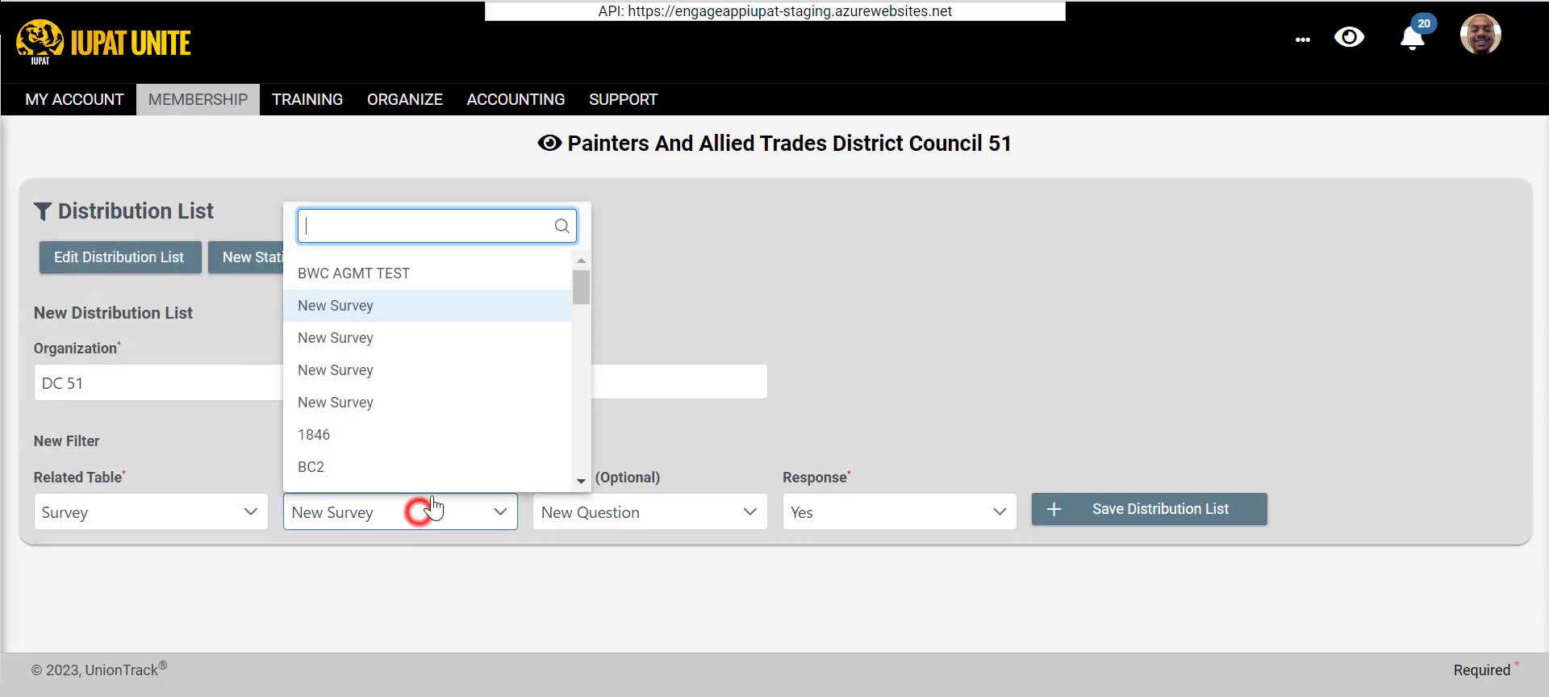
click(396, 434)
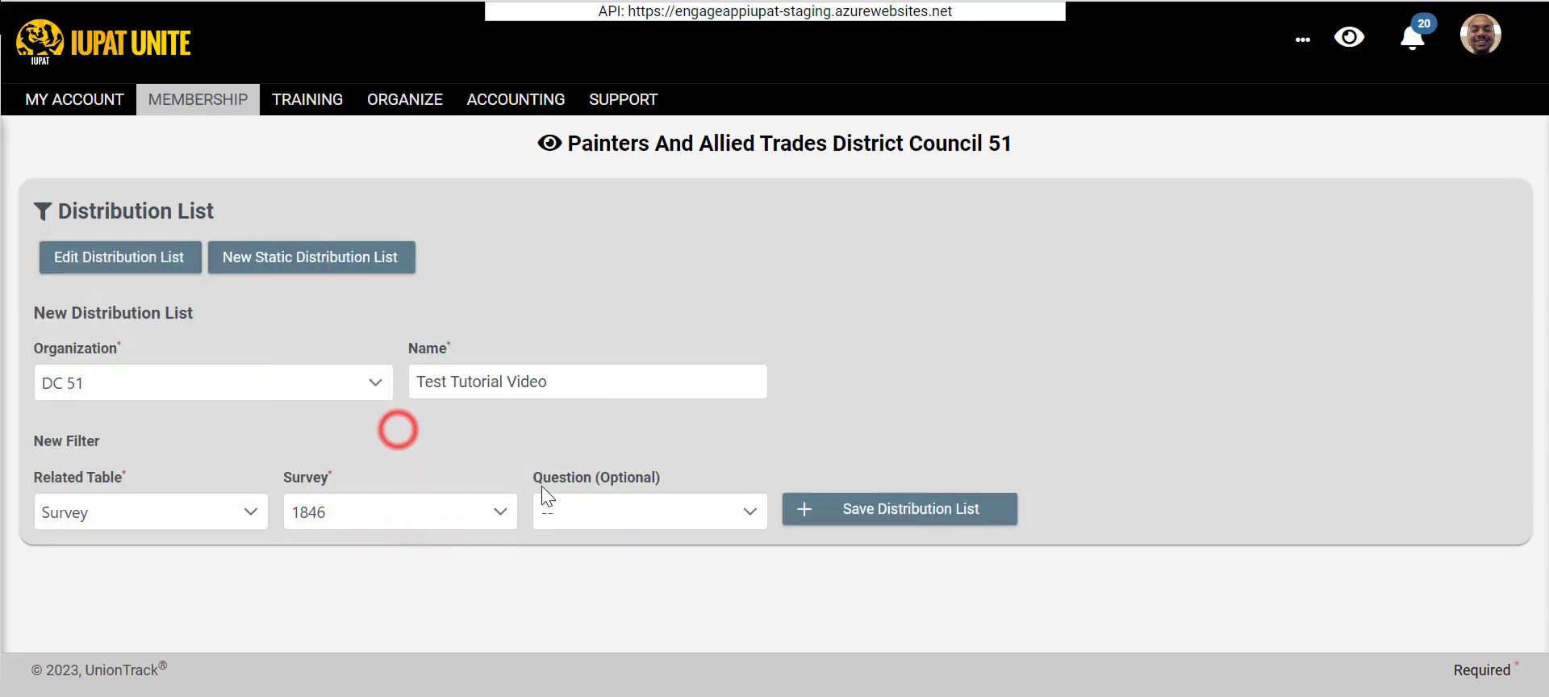
click(583, 516)
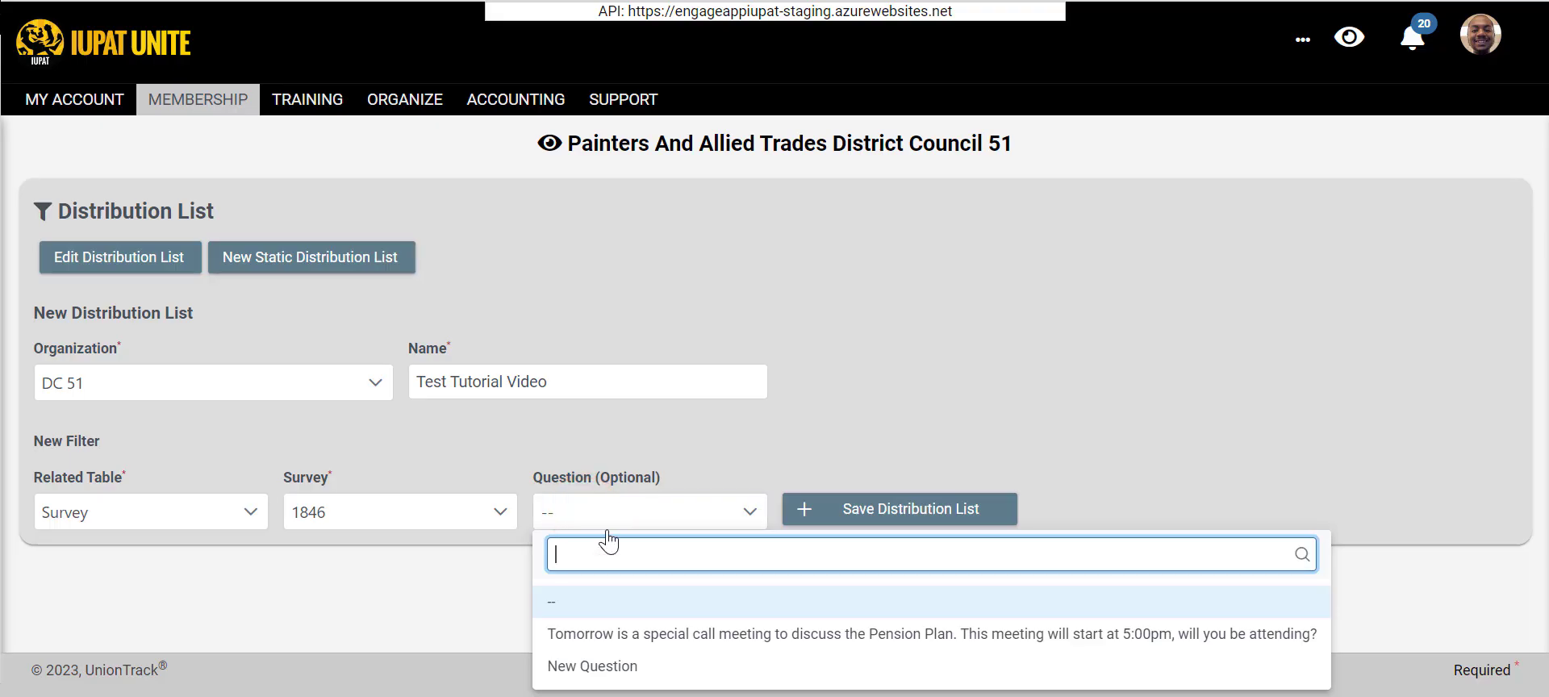
click(579, 635)
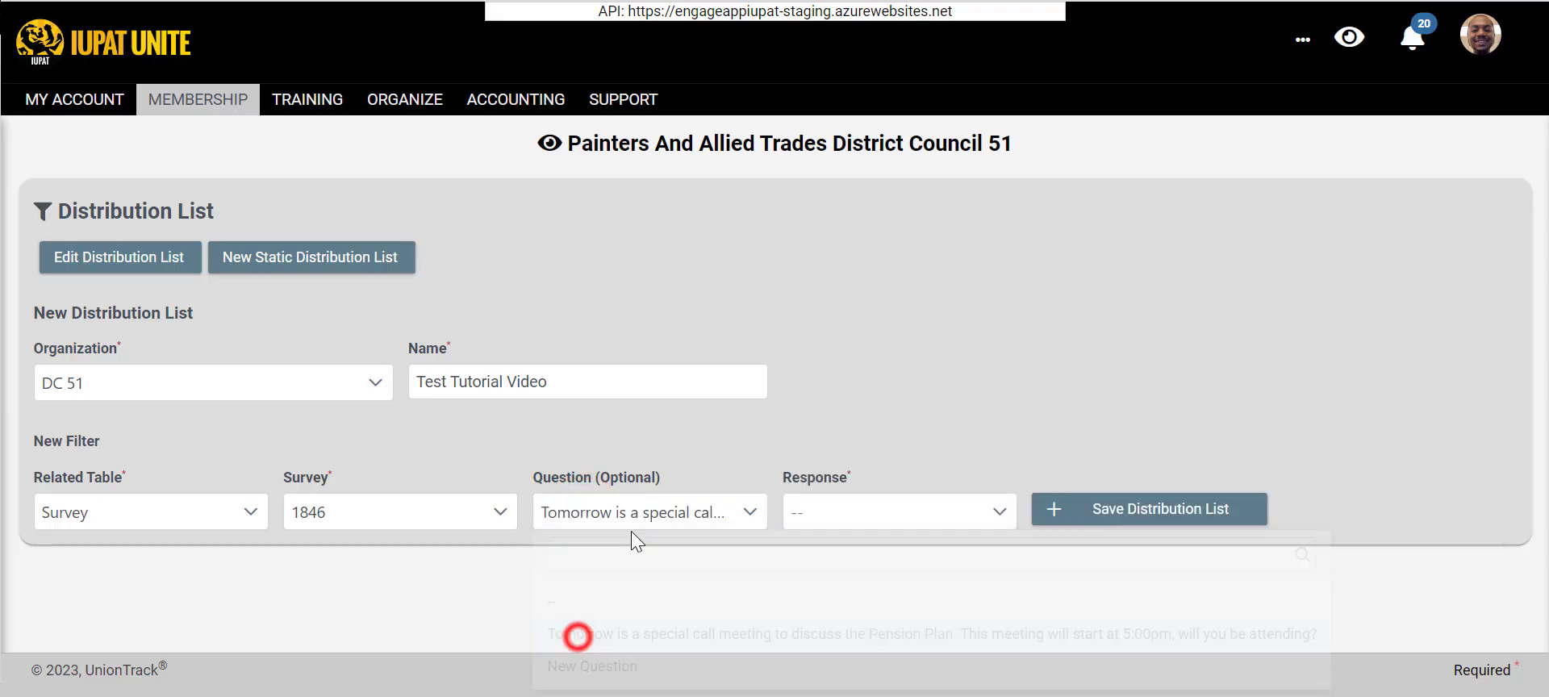
click(720, 510)
click(939, 519)
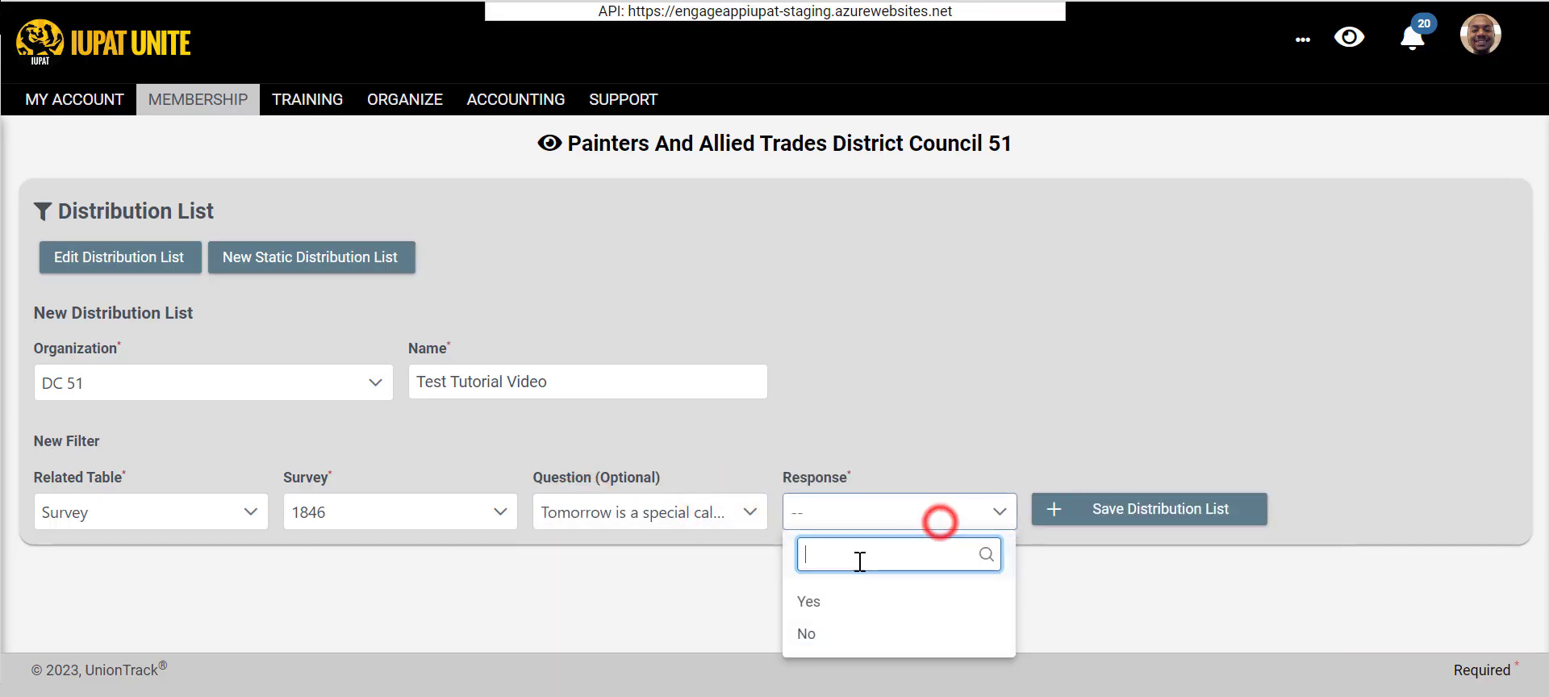
click(506, 511)
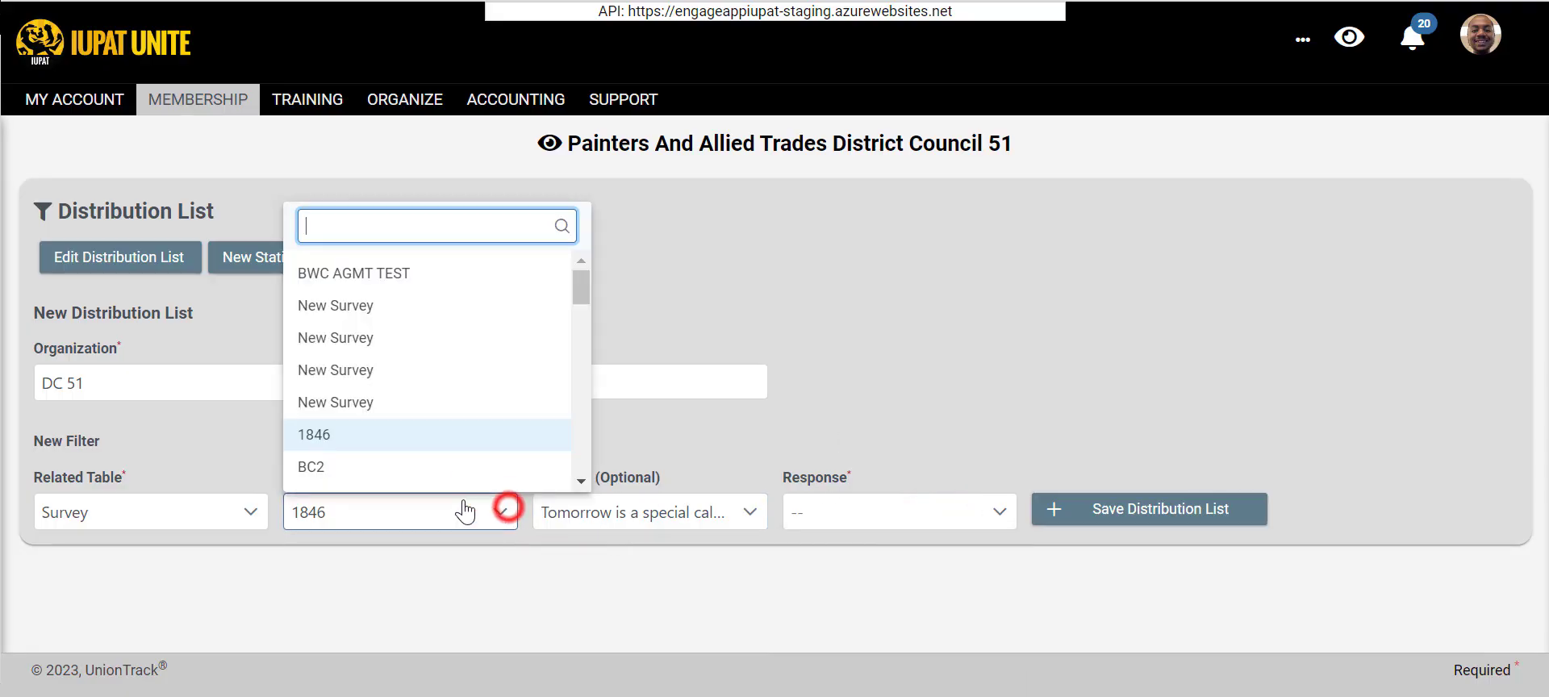
- Filter on the custom field HQ Emergency Group with the value Yes and save the distribution list
click(107, 513)
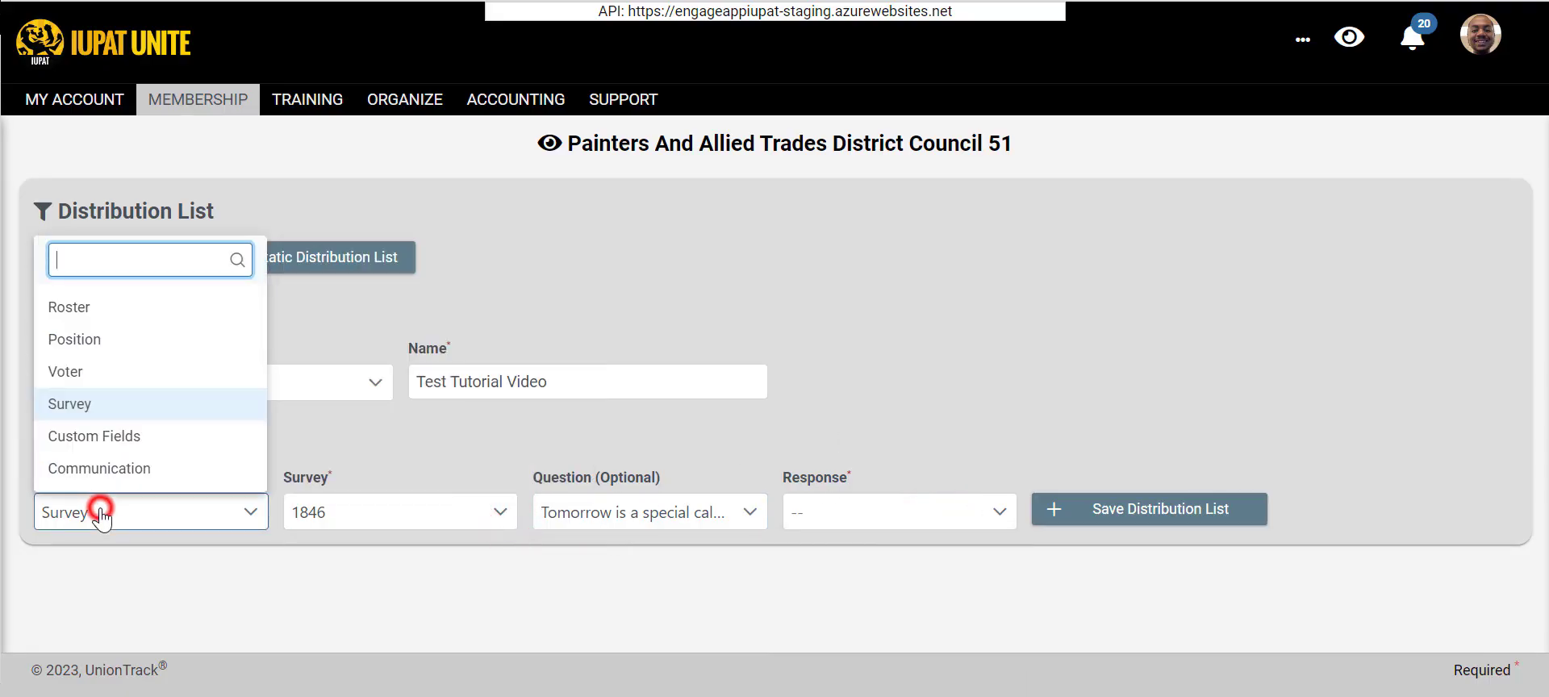
click(121, 438)
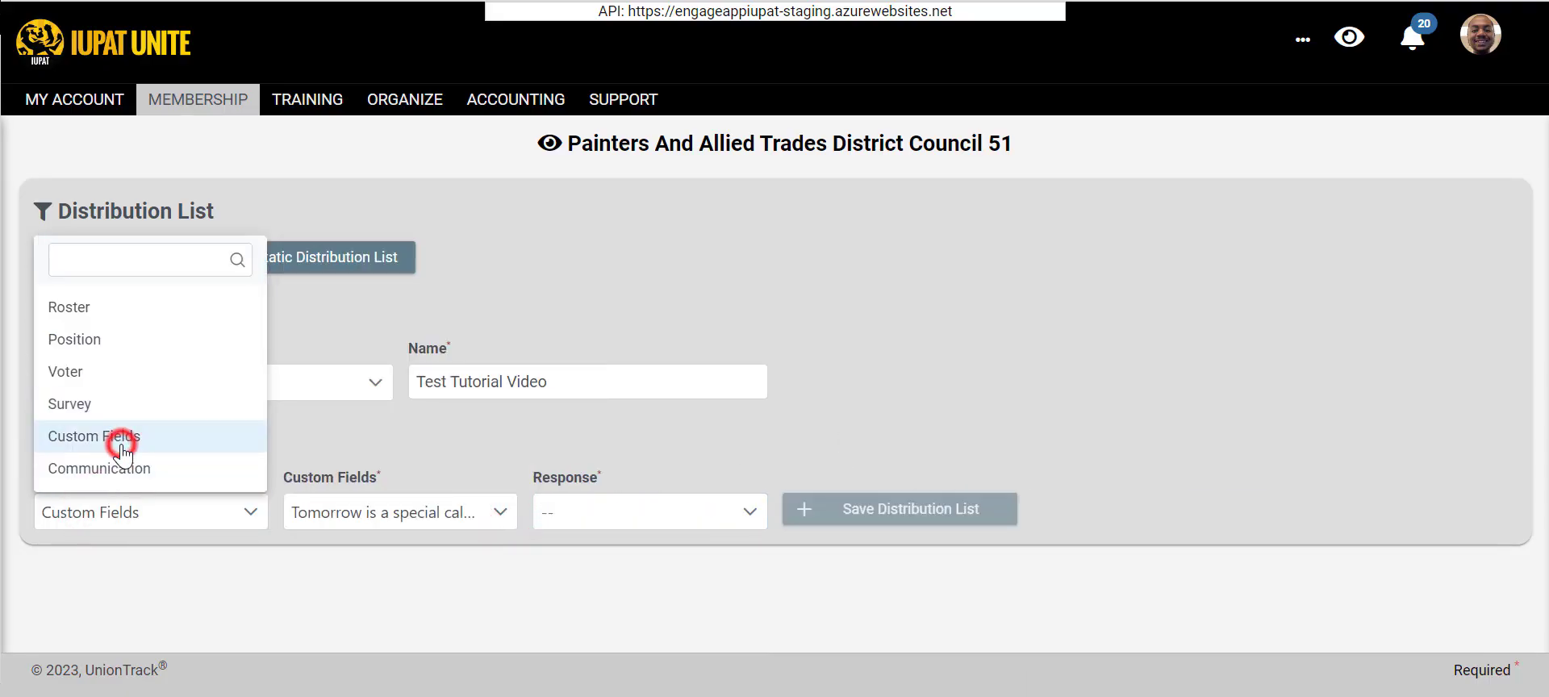
click(423, 502)
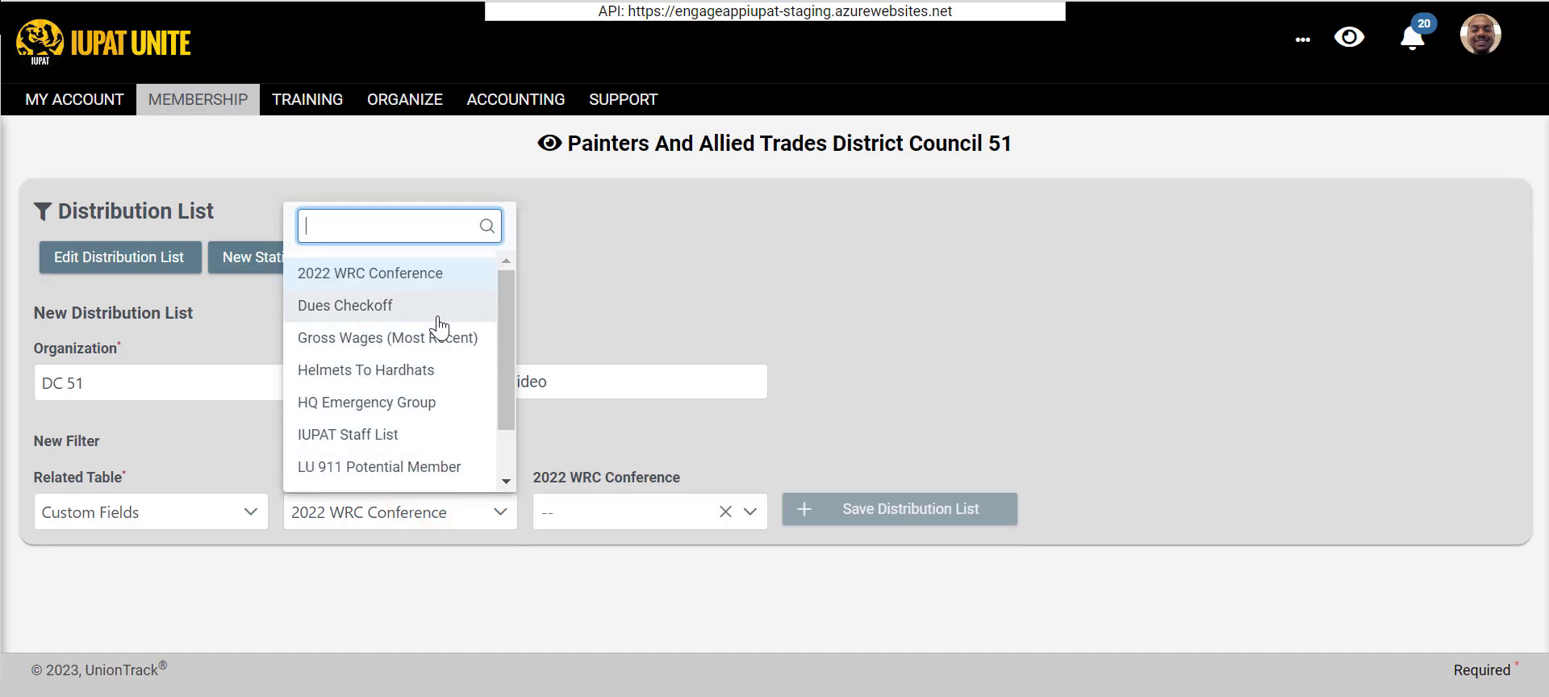
click(419, 402)
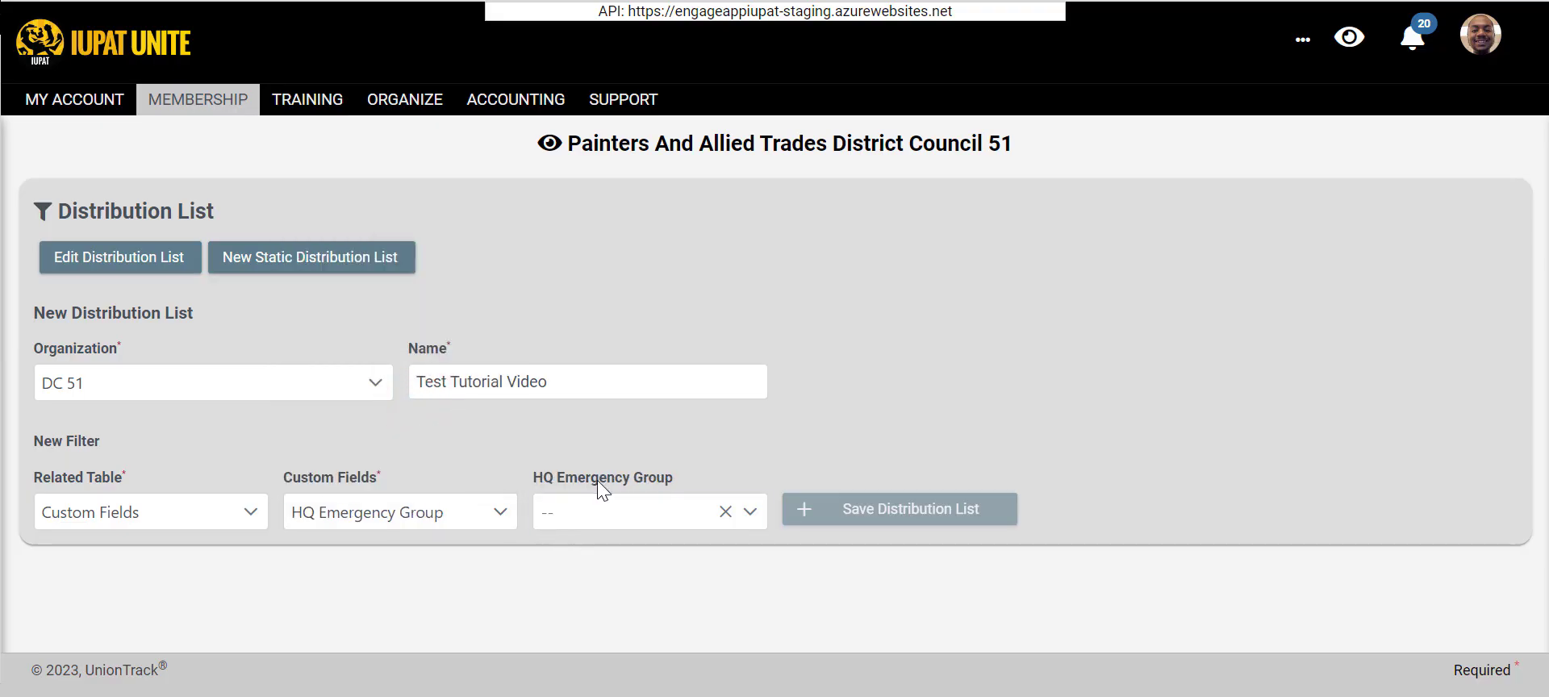
click(599, 508)
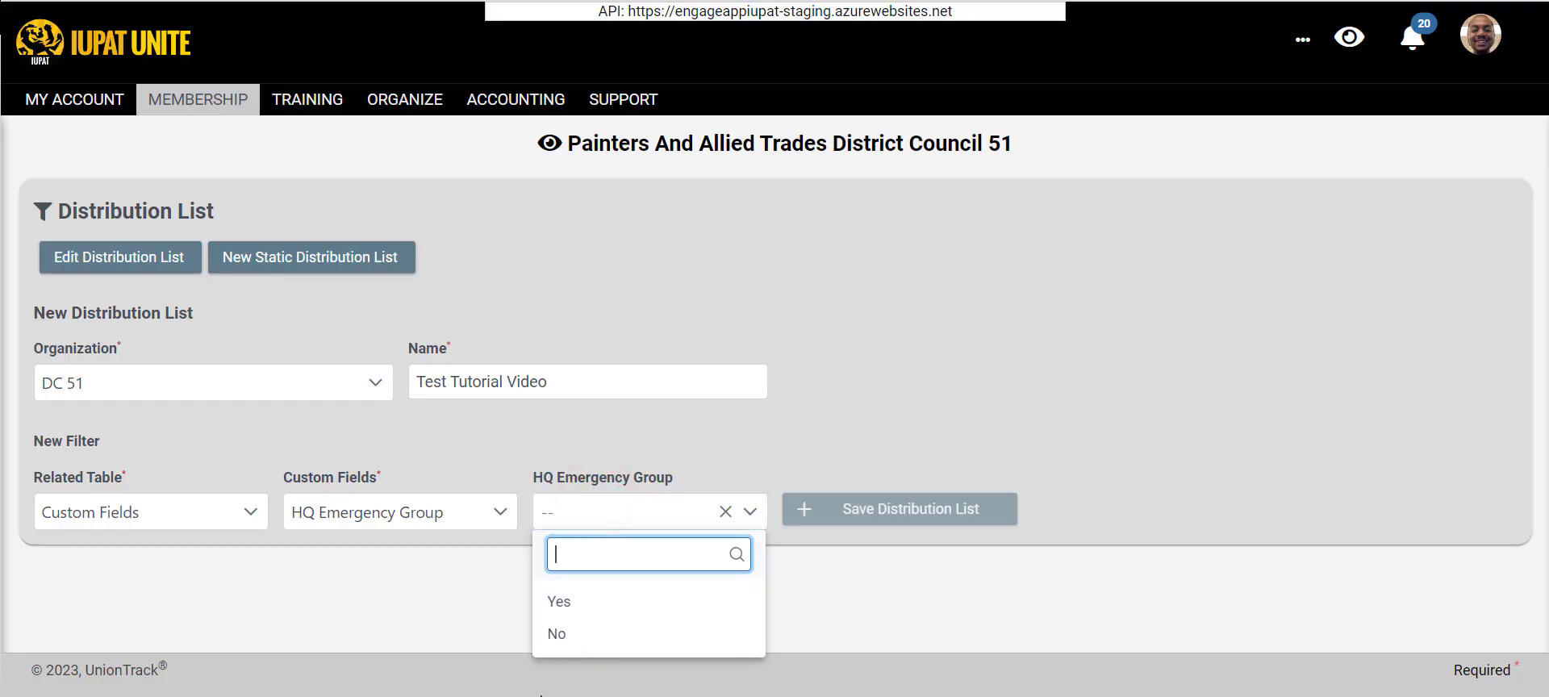
click(588, 602)
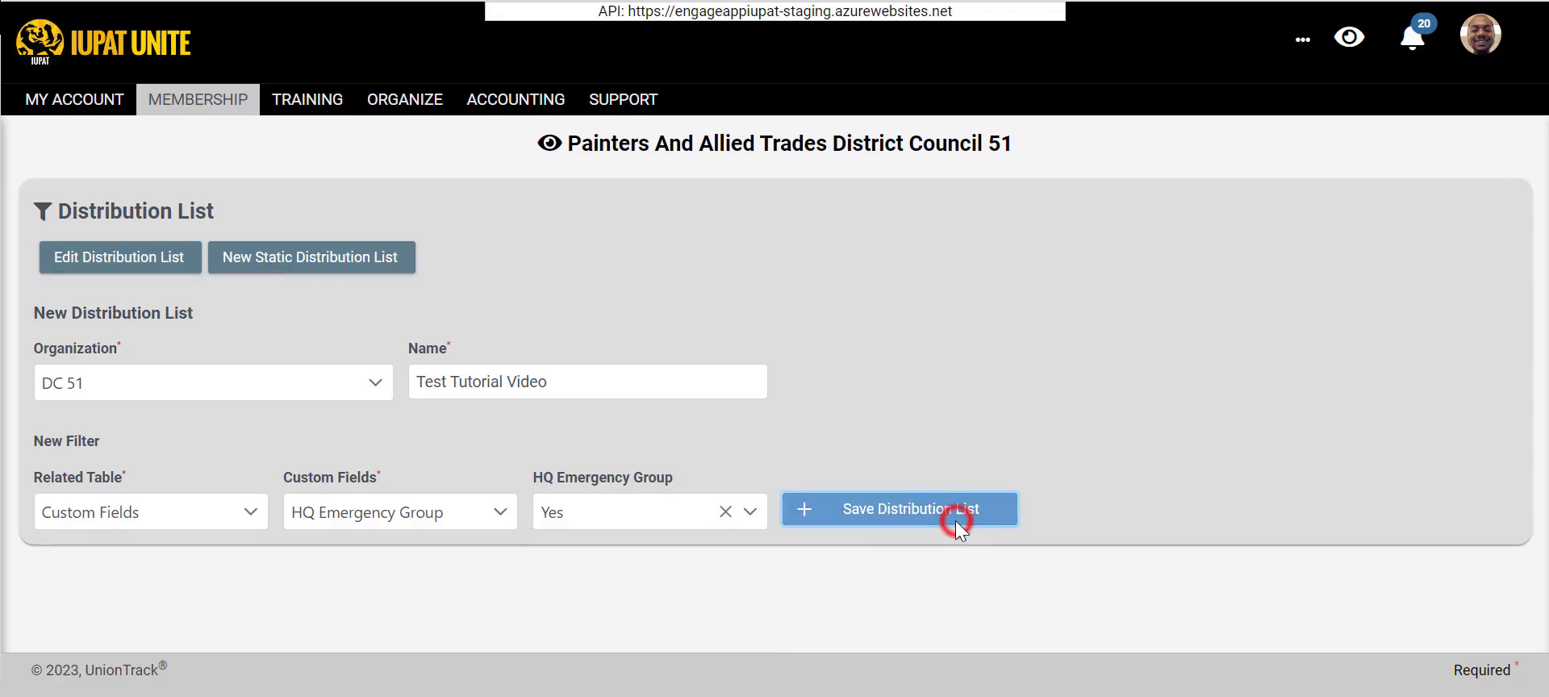
click(957, 518)
- Set the next filter's related table to Communication and review its column and communication choices
scroll(819, 525, down, 3)
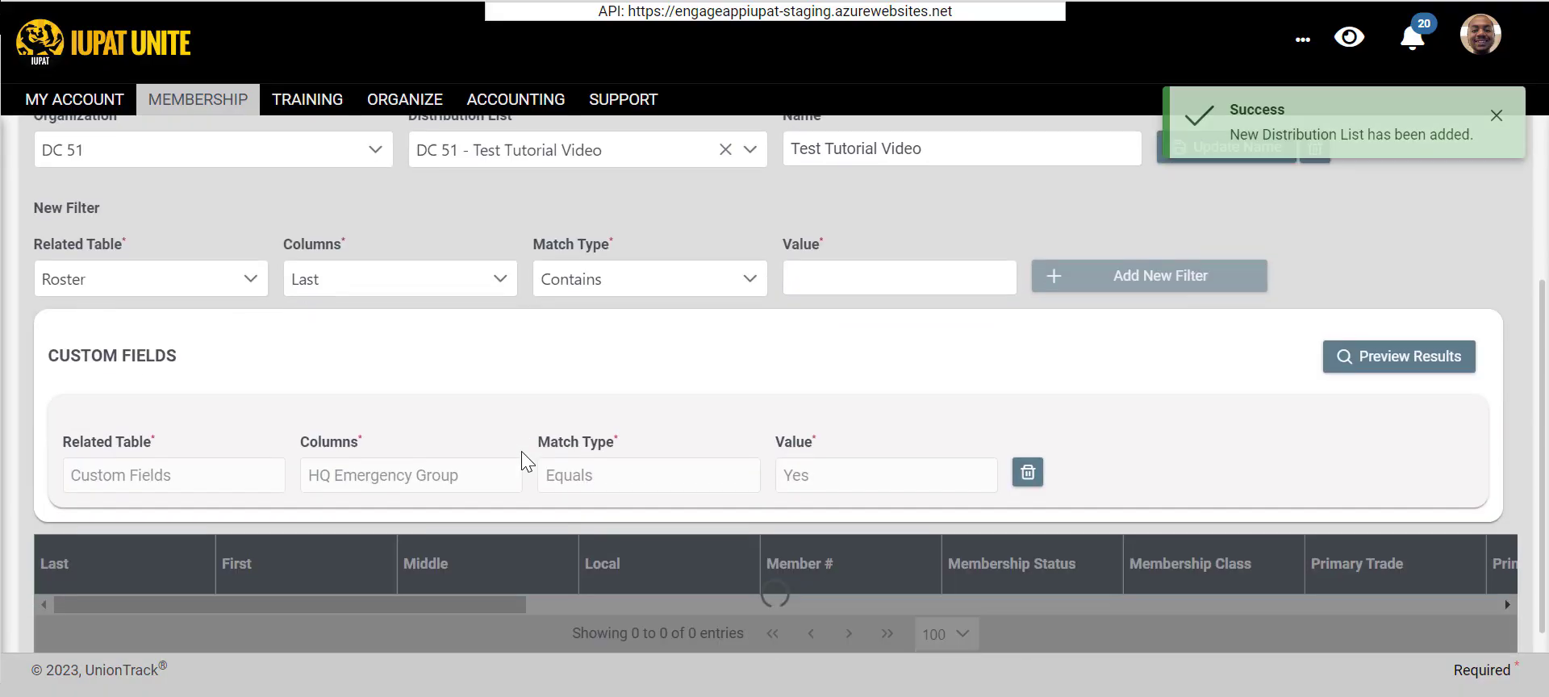
scroll(645, 451, down, 1)
scroll(736, 468, up, 3)
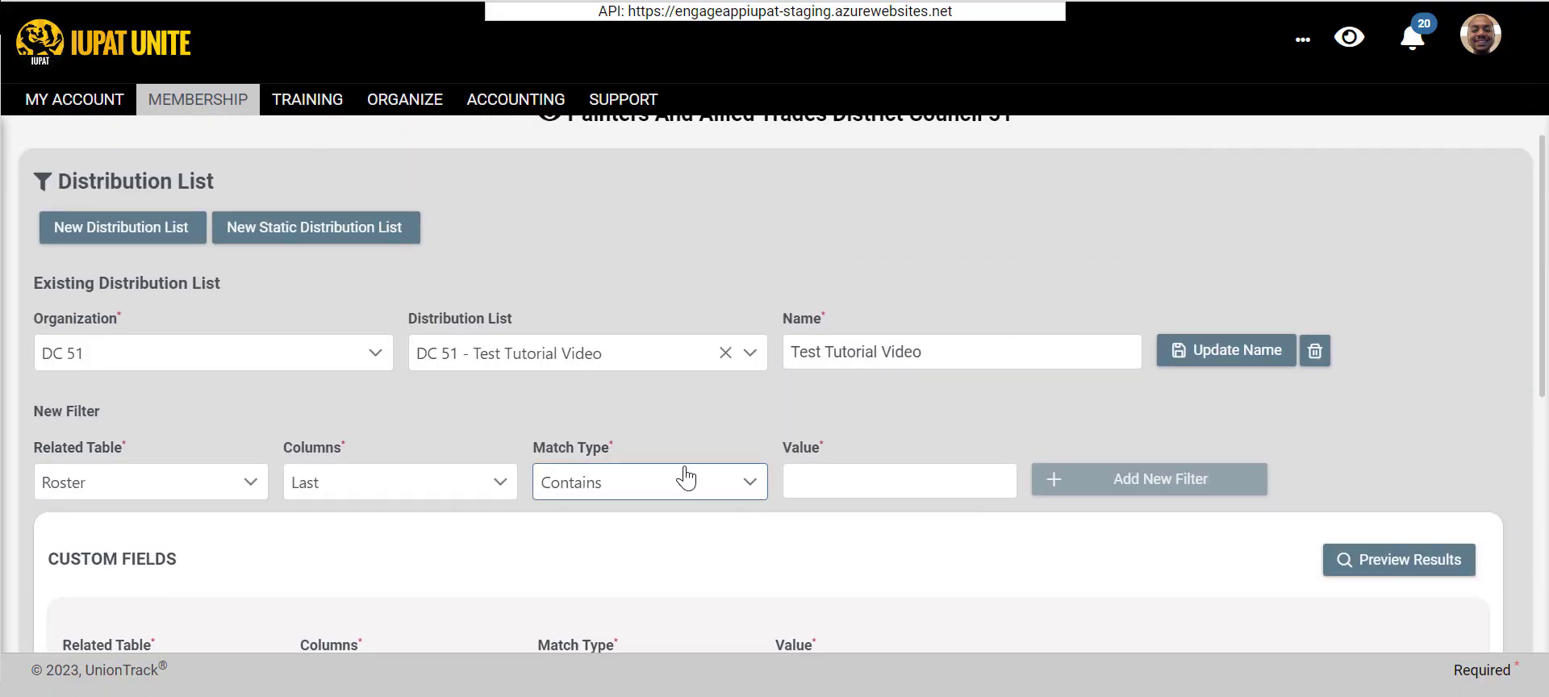
scroll(664, 475, down, 1)
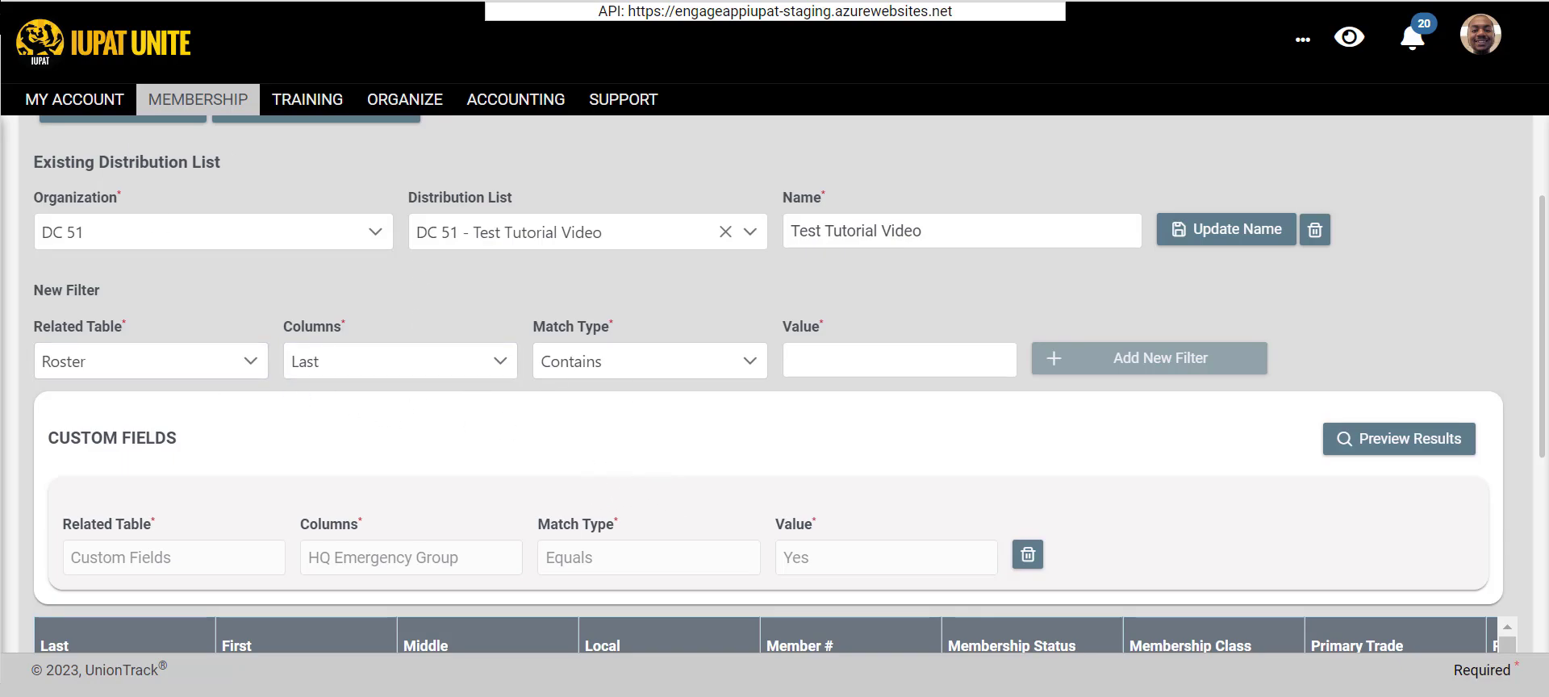
click(224, 361)
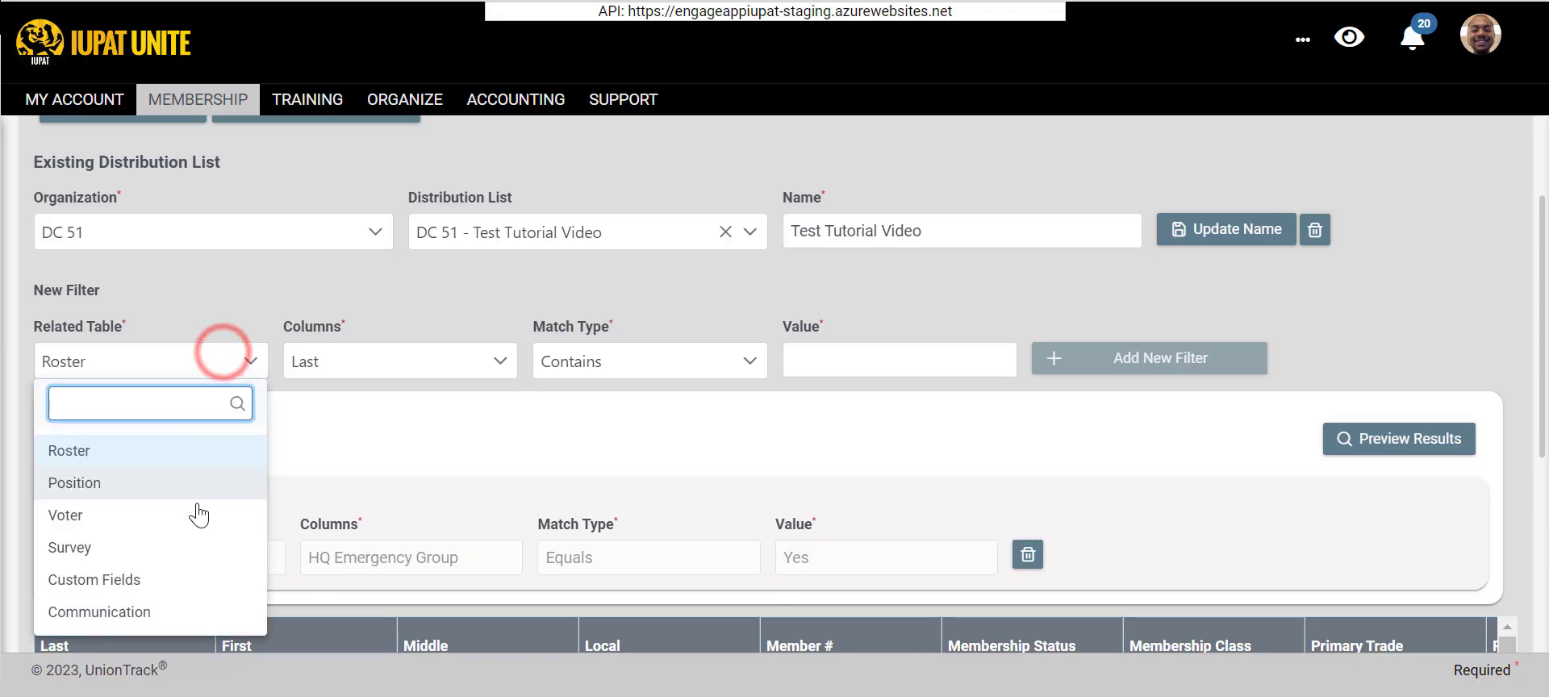
click(176, 603)
click(425, 360)
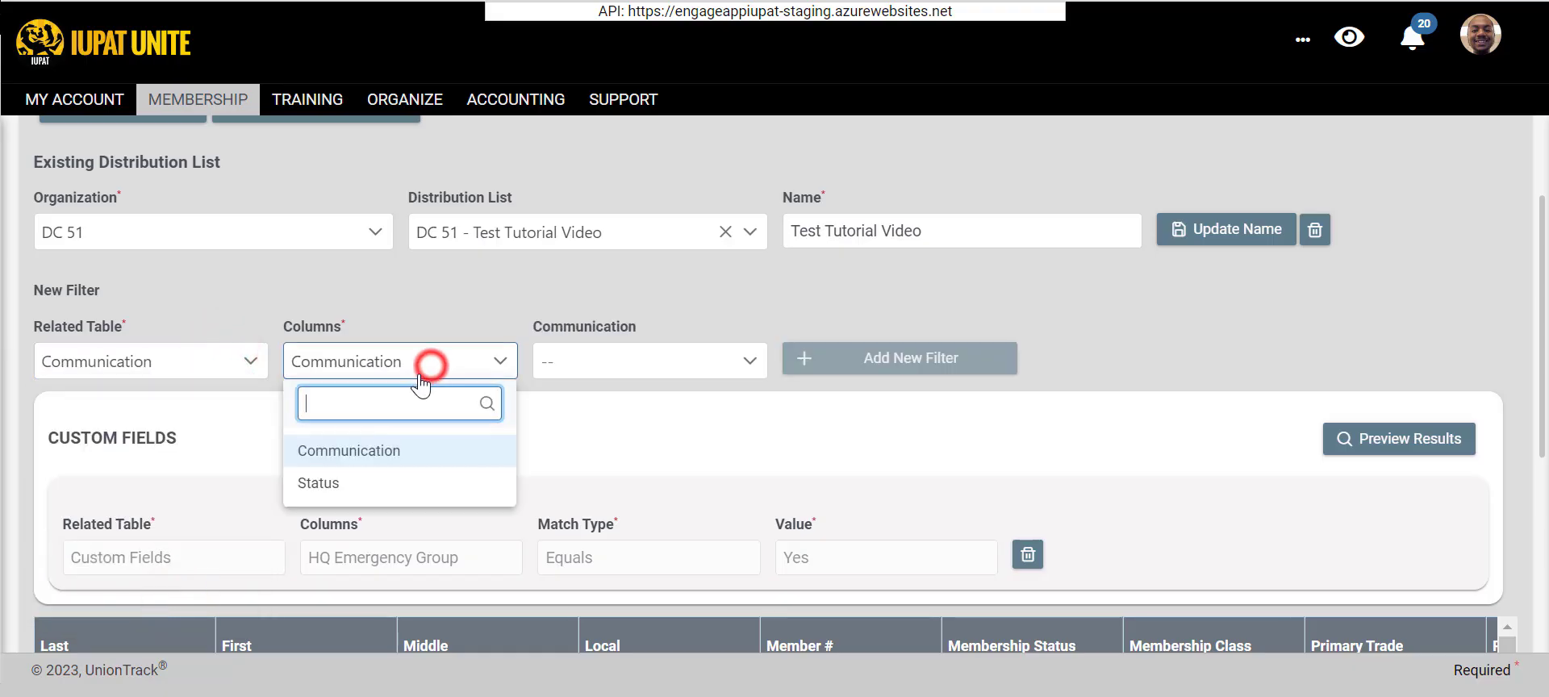
click(528, 400)
click(570, 369)
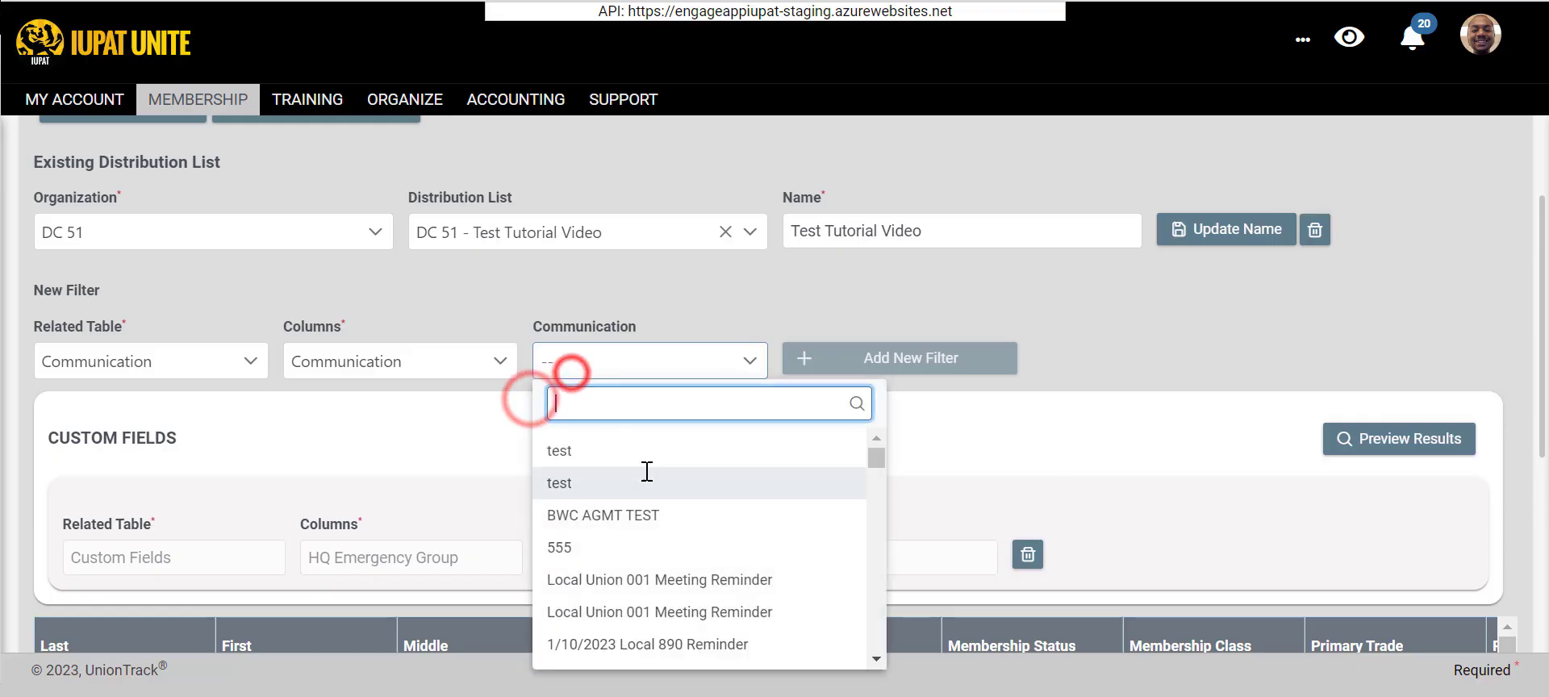
click(352, 447)
click(346, 364)
click(699, 390)
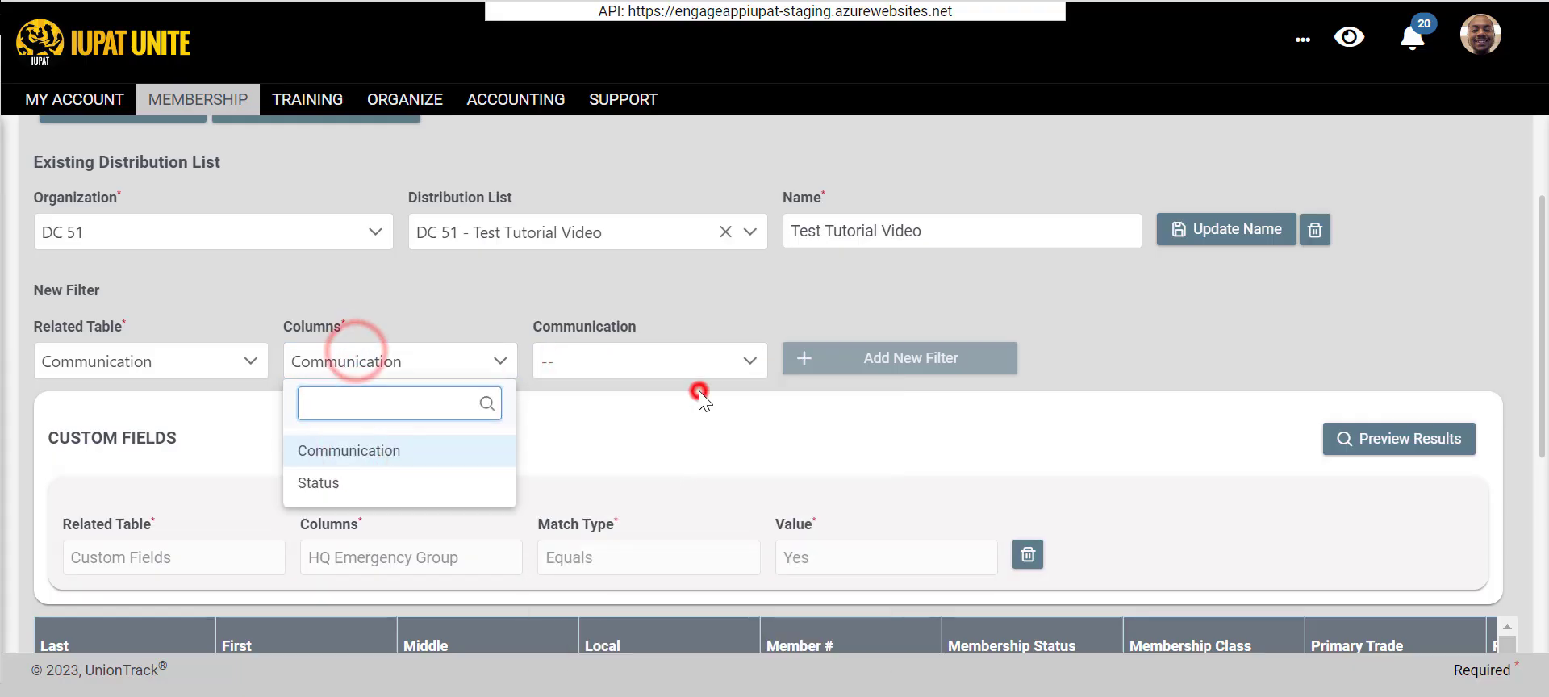
- Choose the communication named test as the filter value and add the filter to the distribution list
click(695, 372)
click(648, 453)
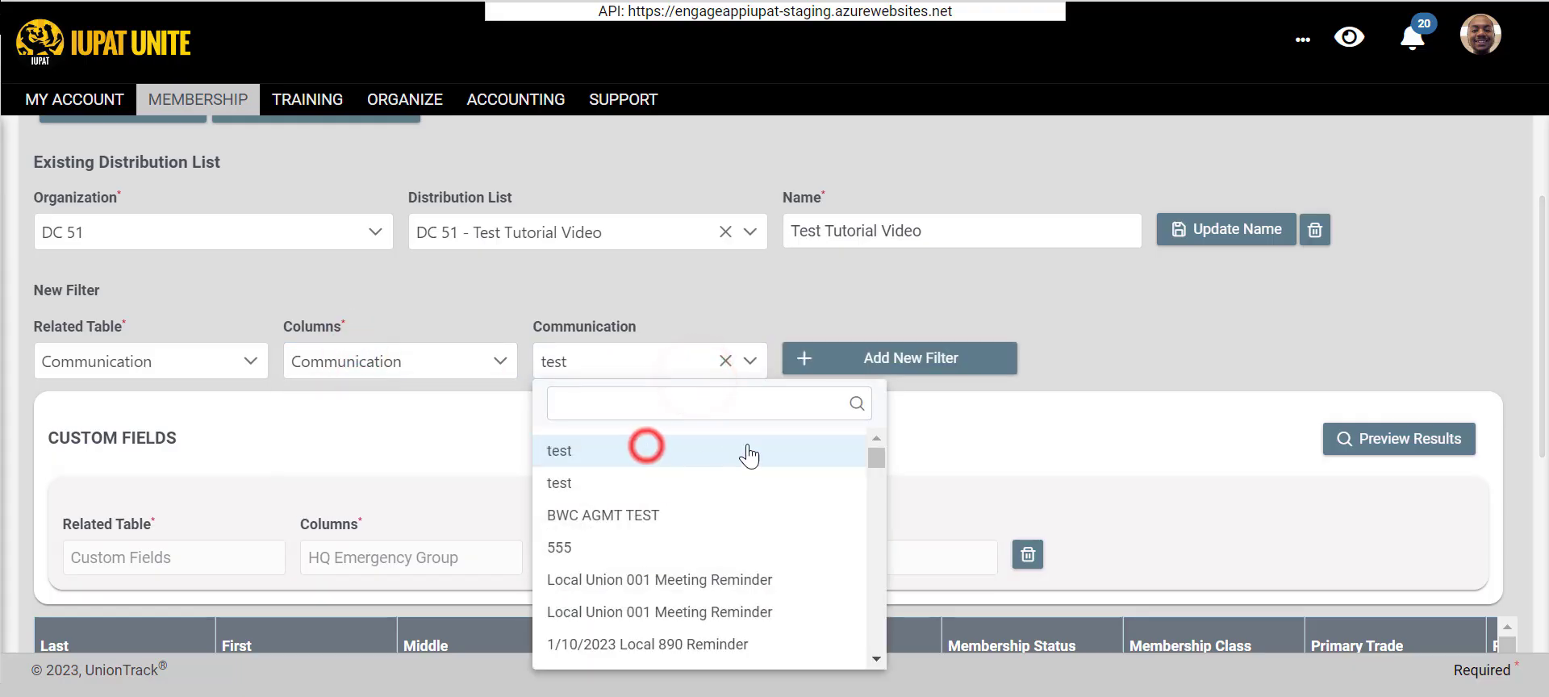
click(830, 365)
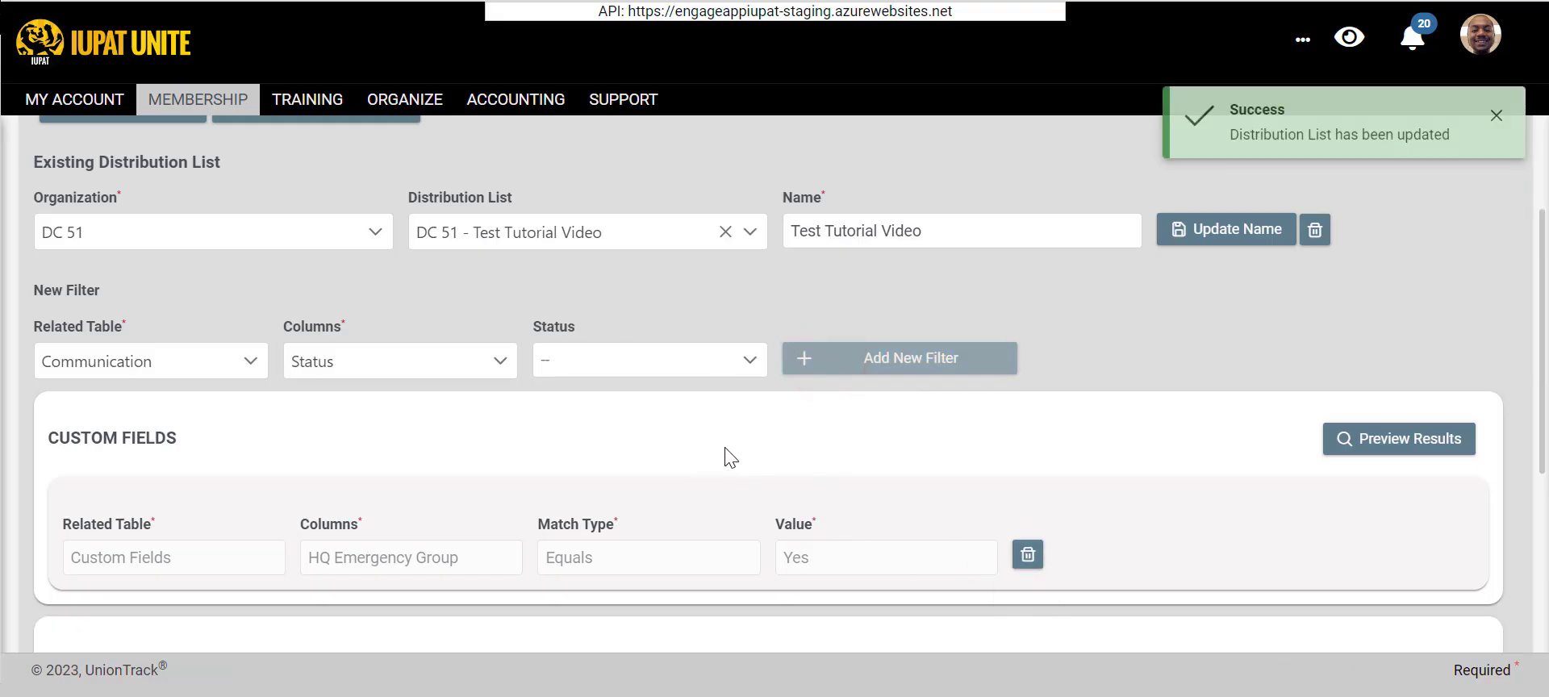
- Review the filters on the distribution list and the column choices offered for another Communication filter
scroll(729, 451, down, 3)
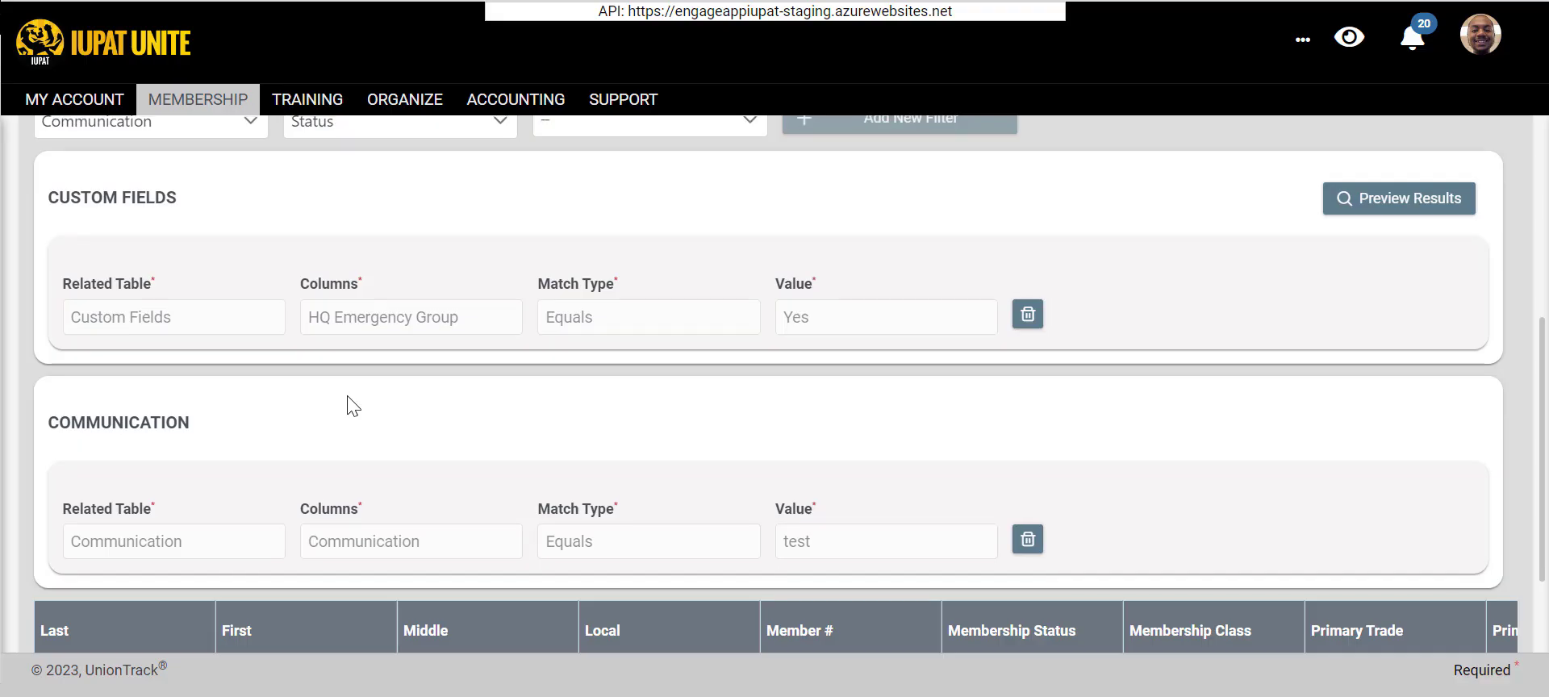
scroll(452, 395, up, 3)
click(483, 363)
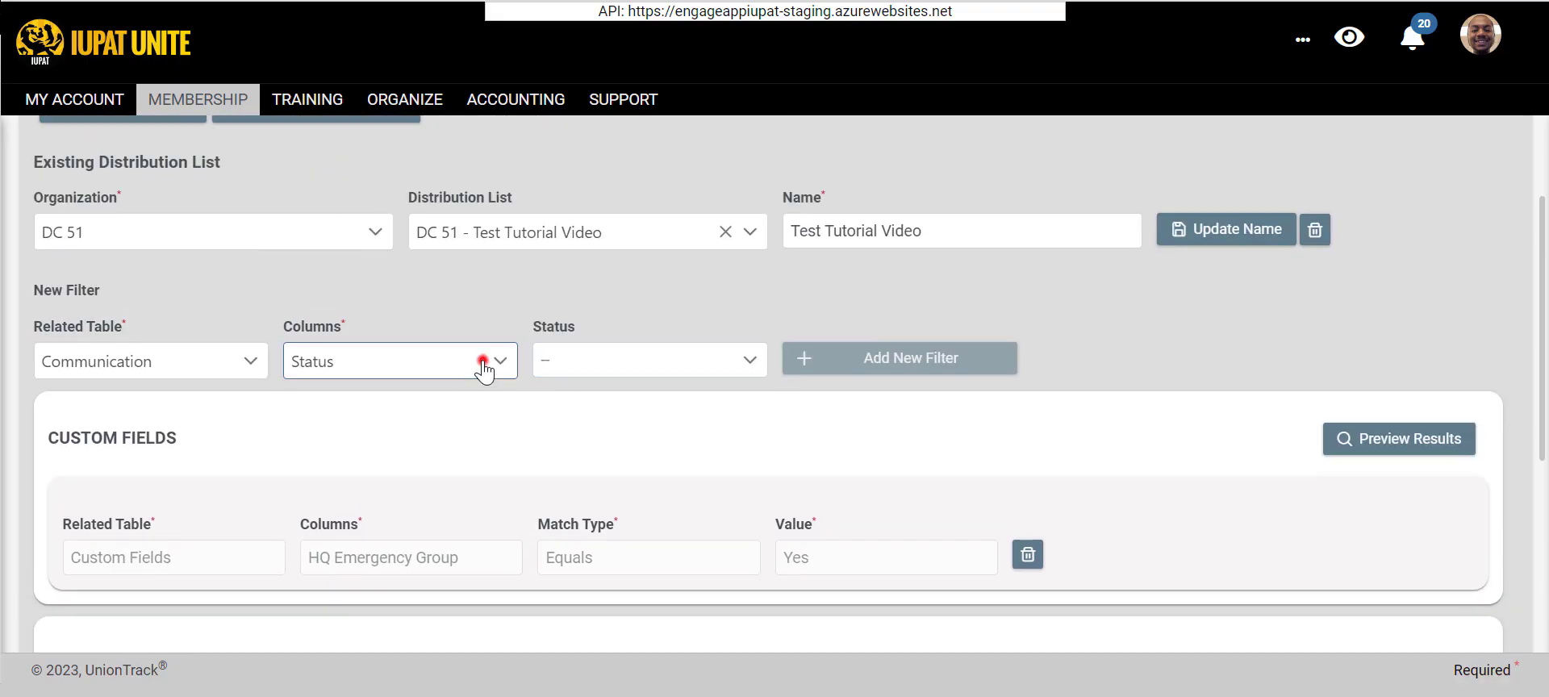
click(598, 364)
click(368, 415)
click(355, 361)
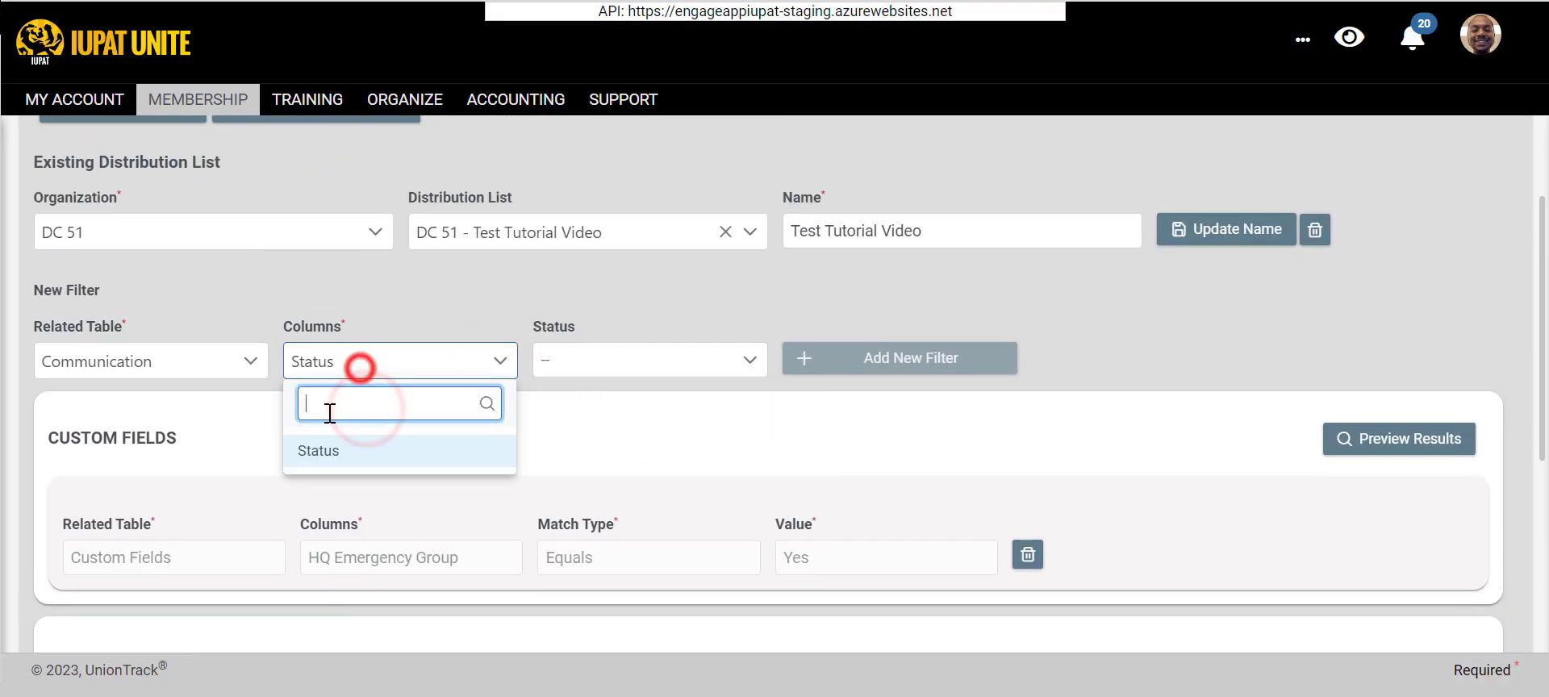
click(150, 357)
click(726, 446)
- Delete the Communication filter with the value test from the distribution list
scroll(762, 455, down, 5)
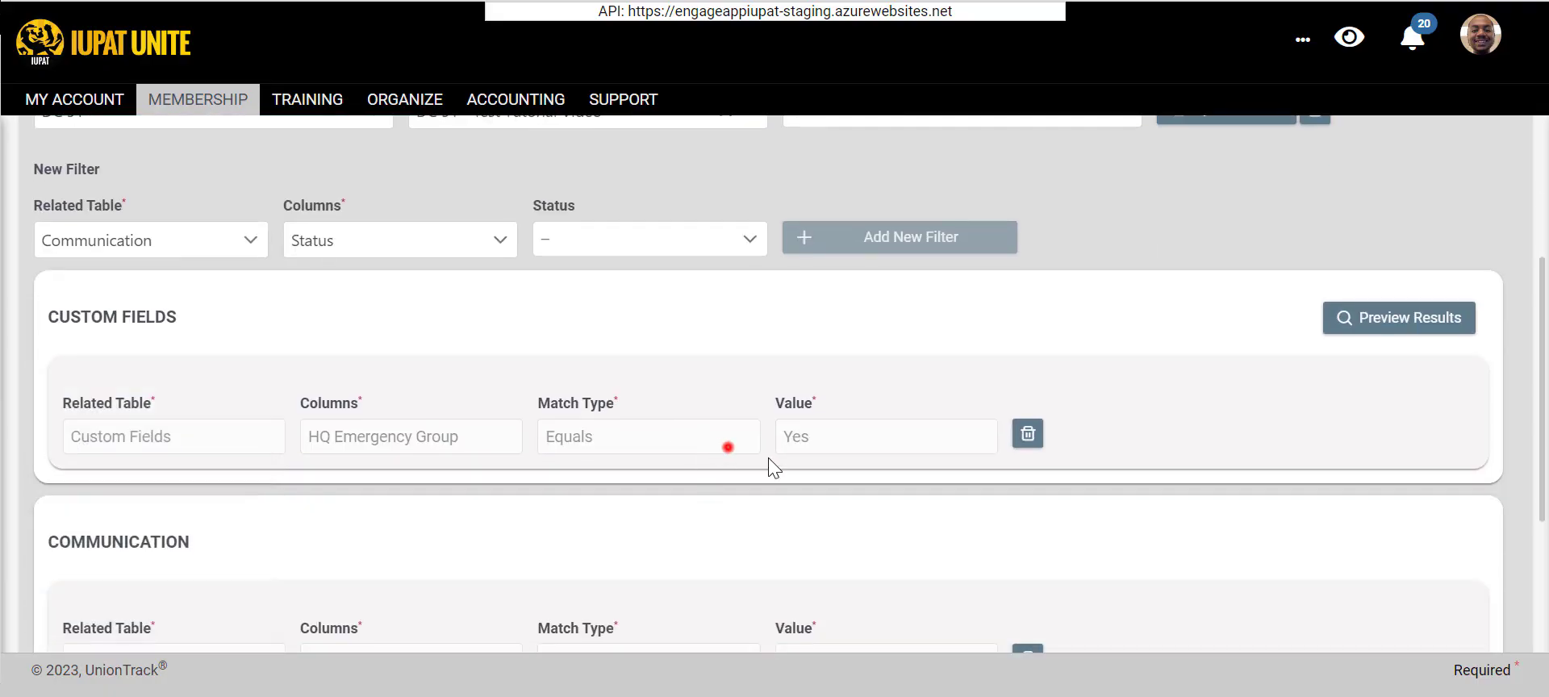
click(1027, 385)
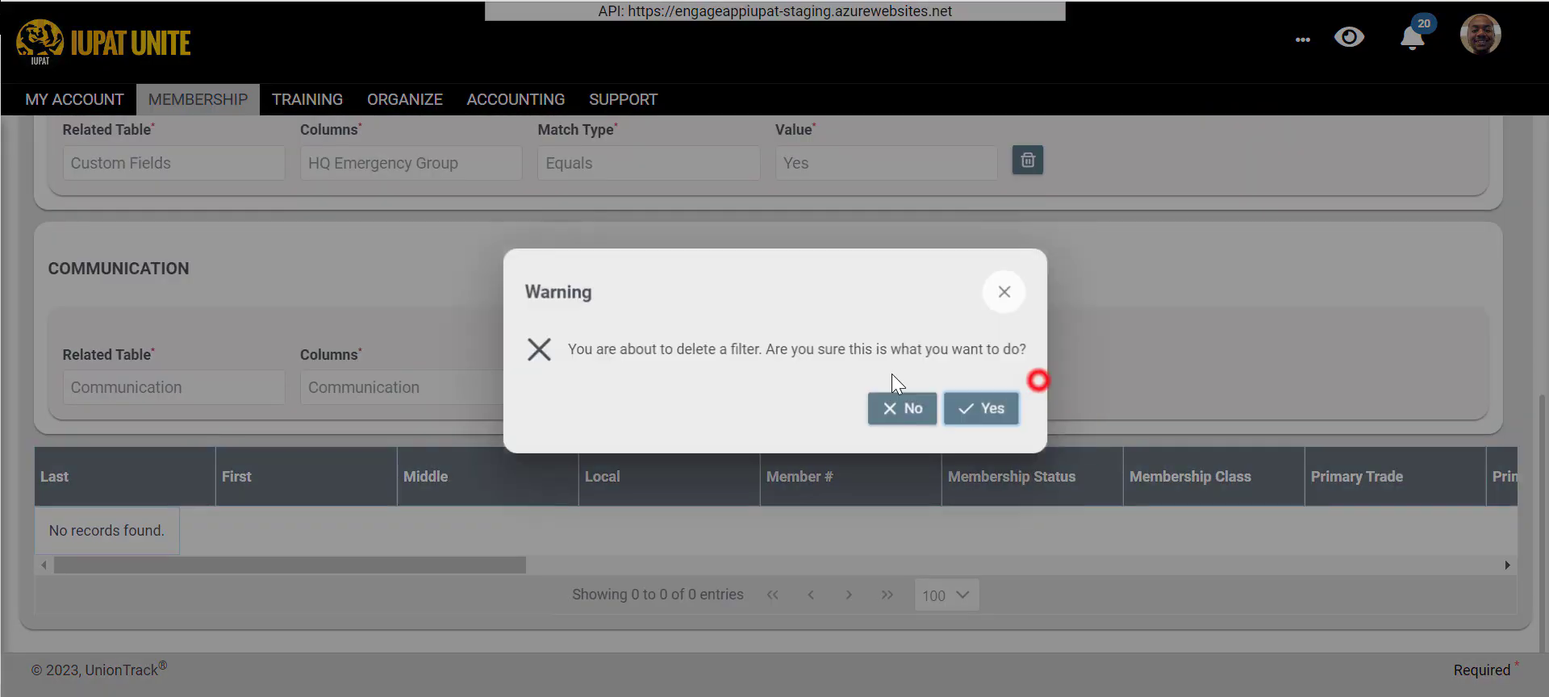
click(954, 401)
- Switch the new filter's related table to Custom Fields and back to Communication, and choose the Communication column
click(207, 501)
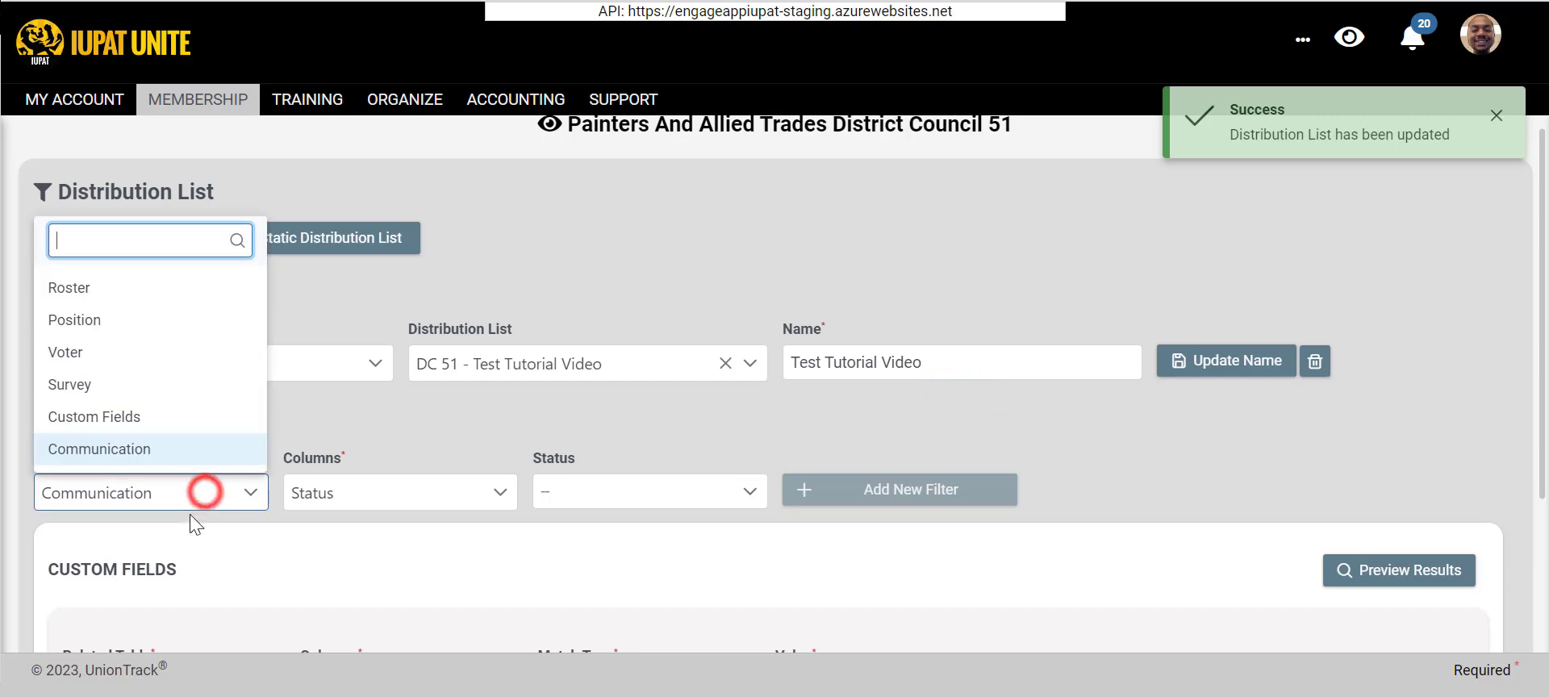
click(343, 505)
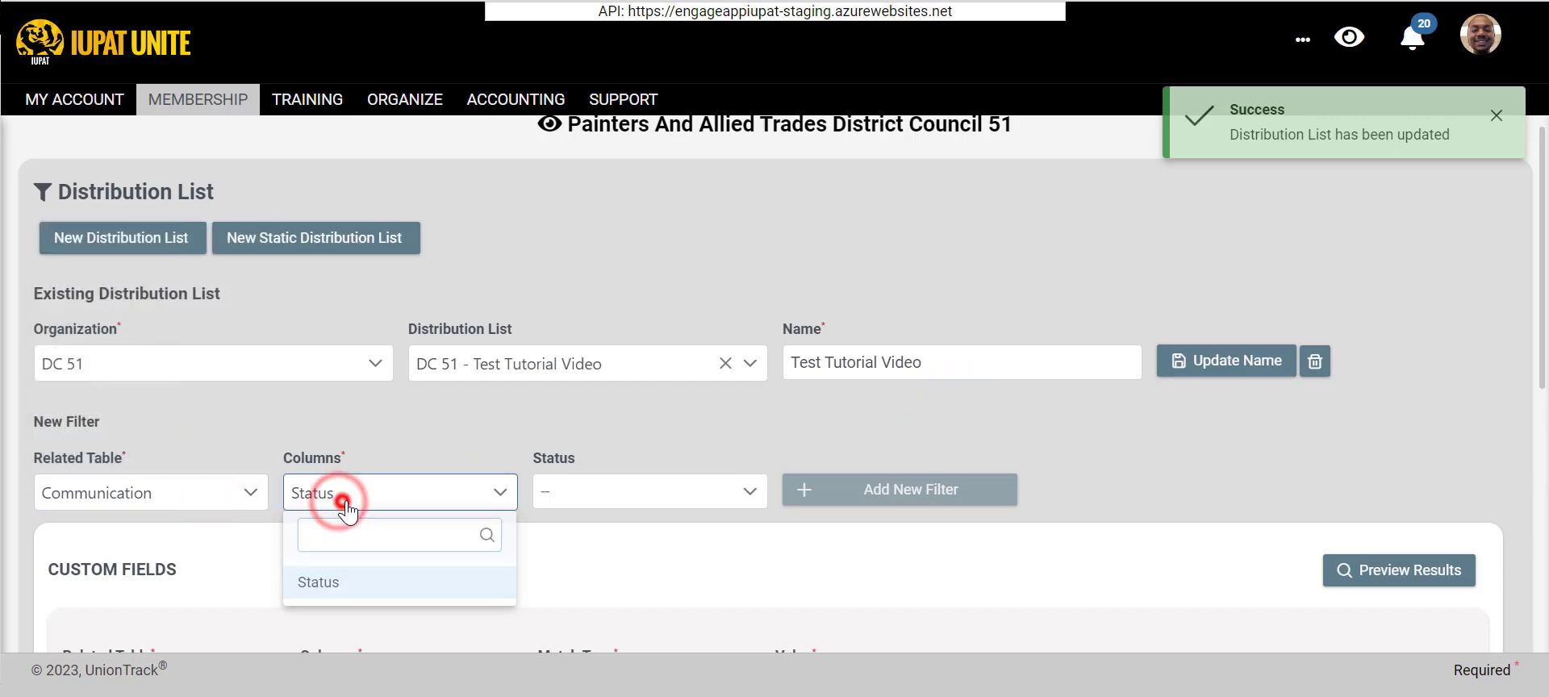
click(122, 500)
click(147, 412)
click(144, 500)
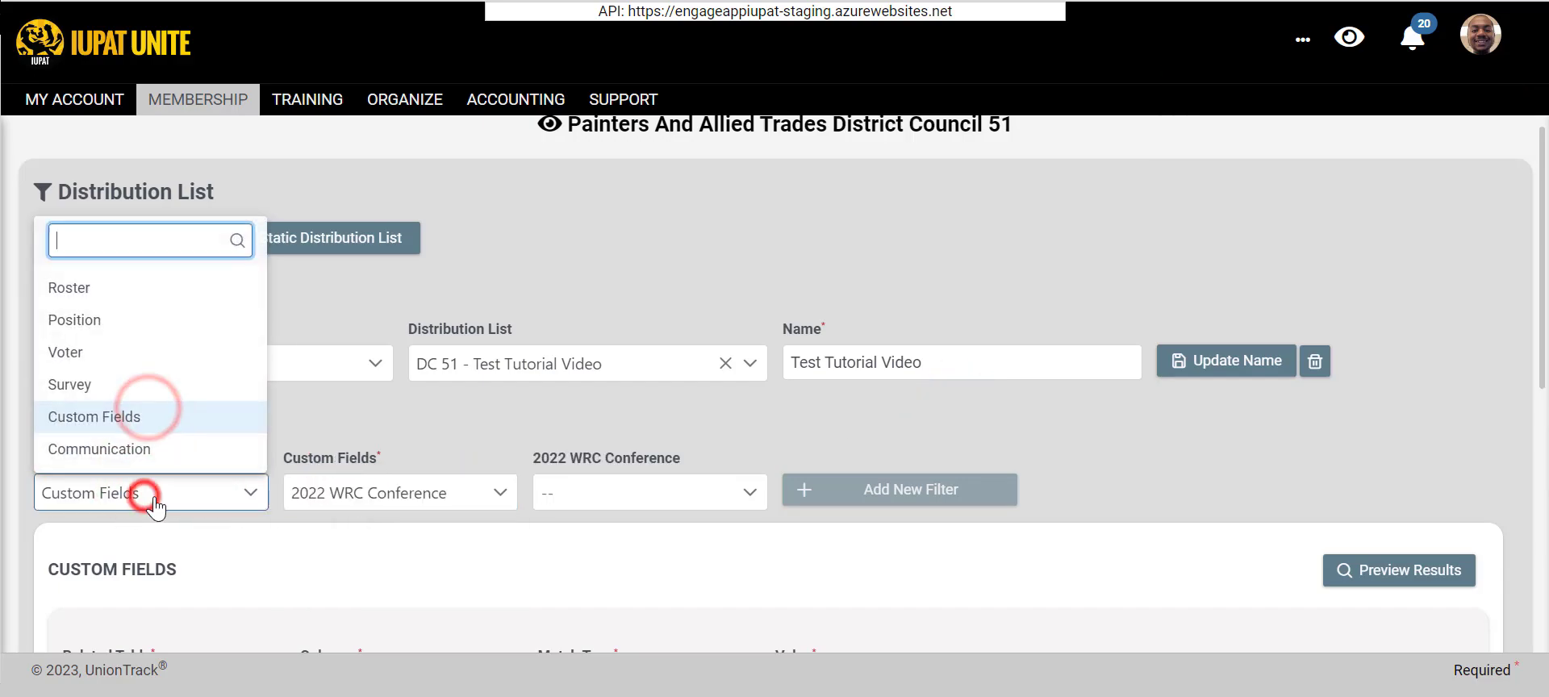
click(154, 447)
click(340, 498)
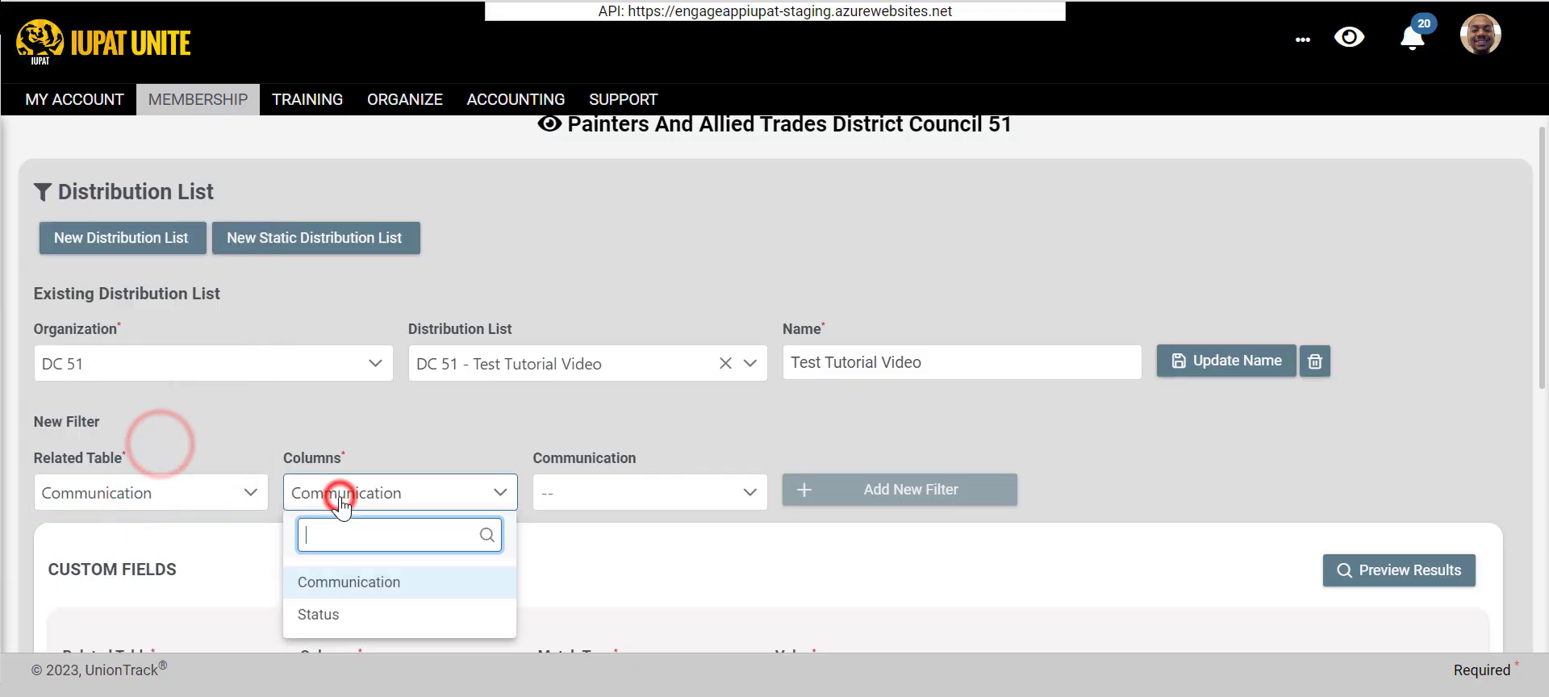
click(374, 581)
- Browse the available communications and choose 9/13/2022 Local 890 Reminder as the filter value
click(649, 512)
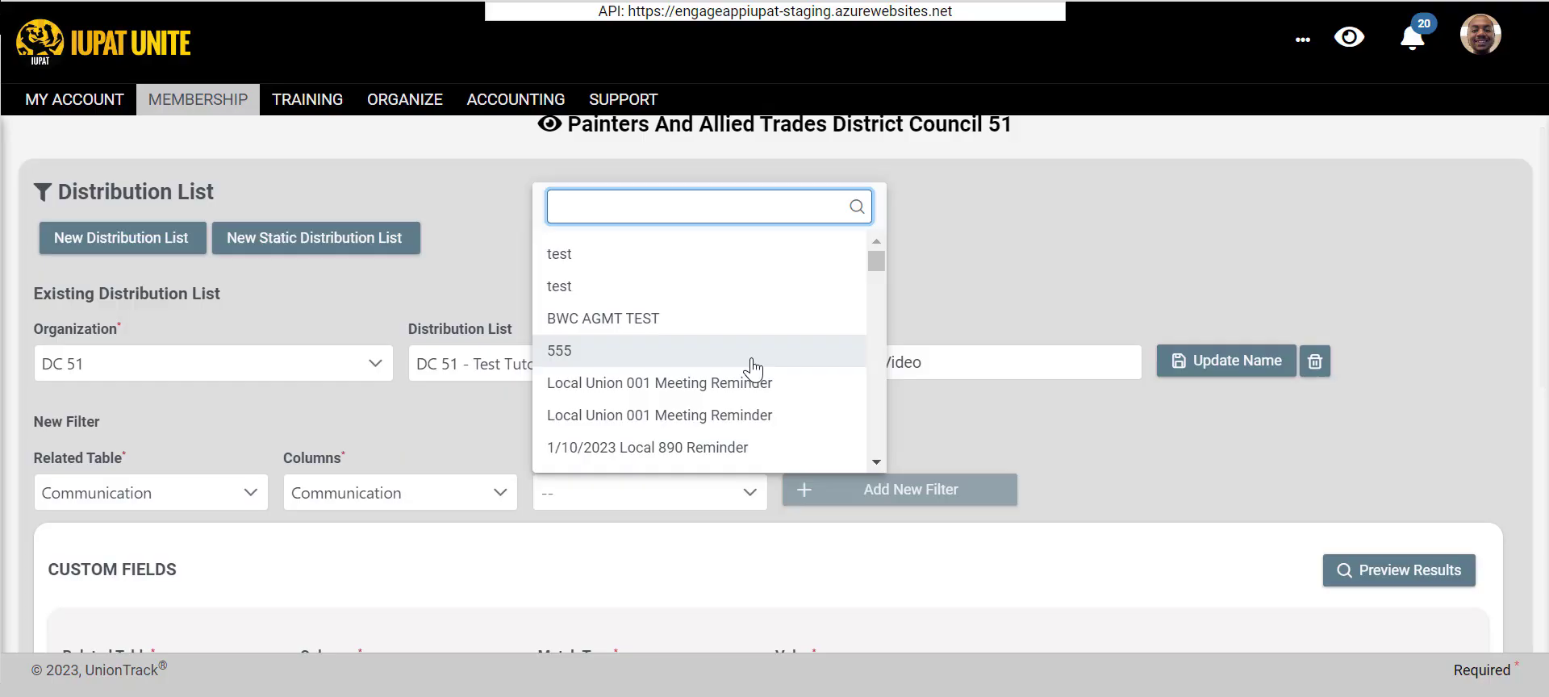
scroll(761, 362, down, 1)
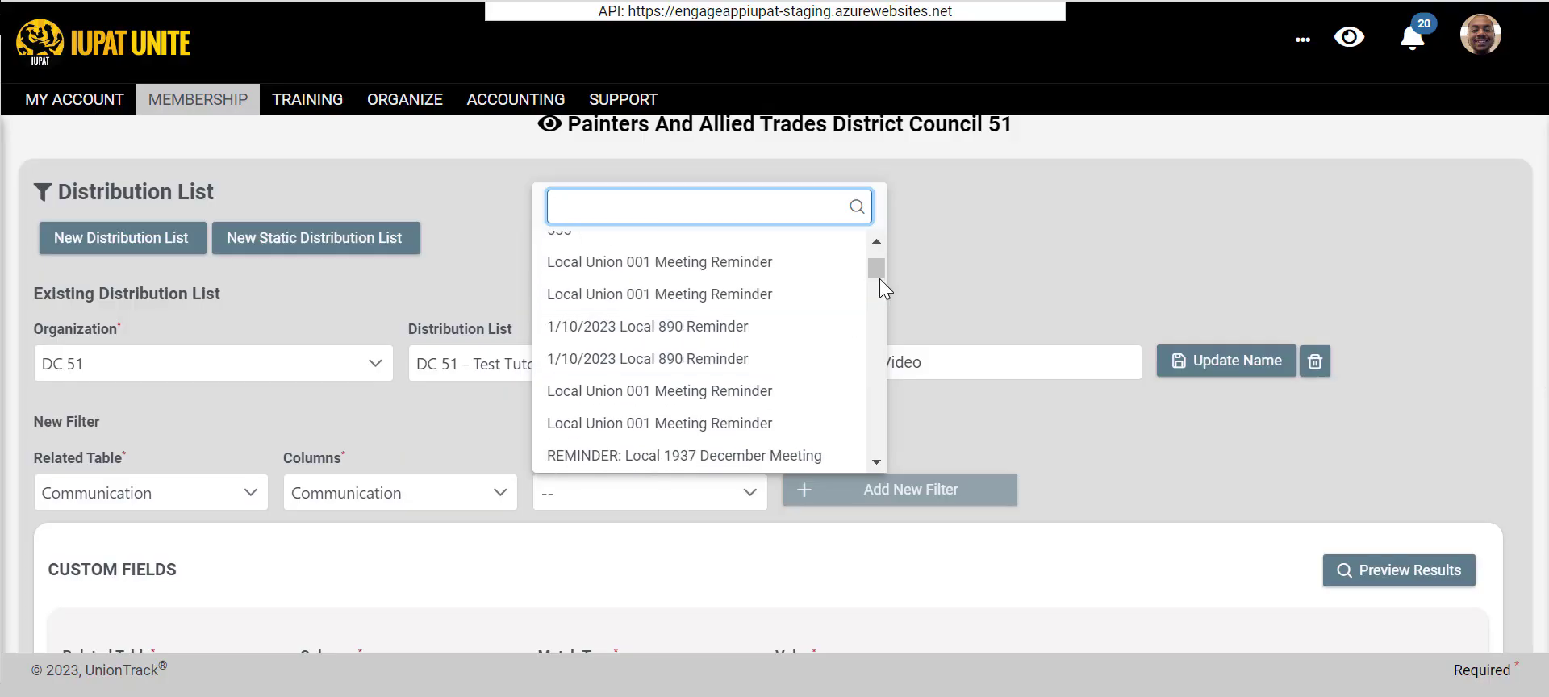
drag(880, 268, 878, 286)
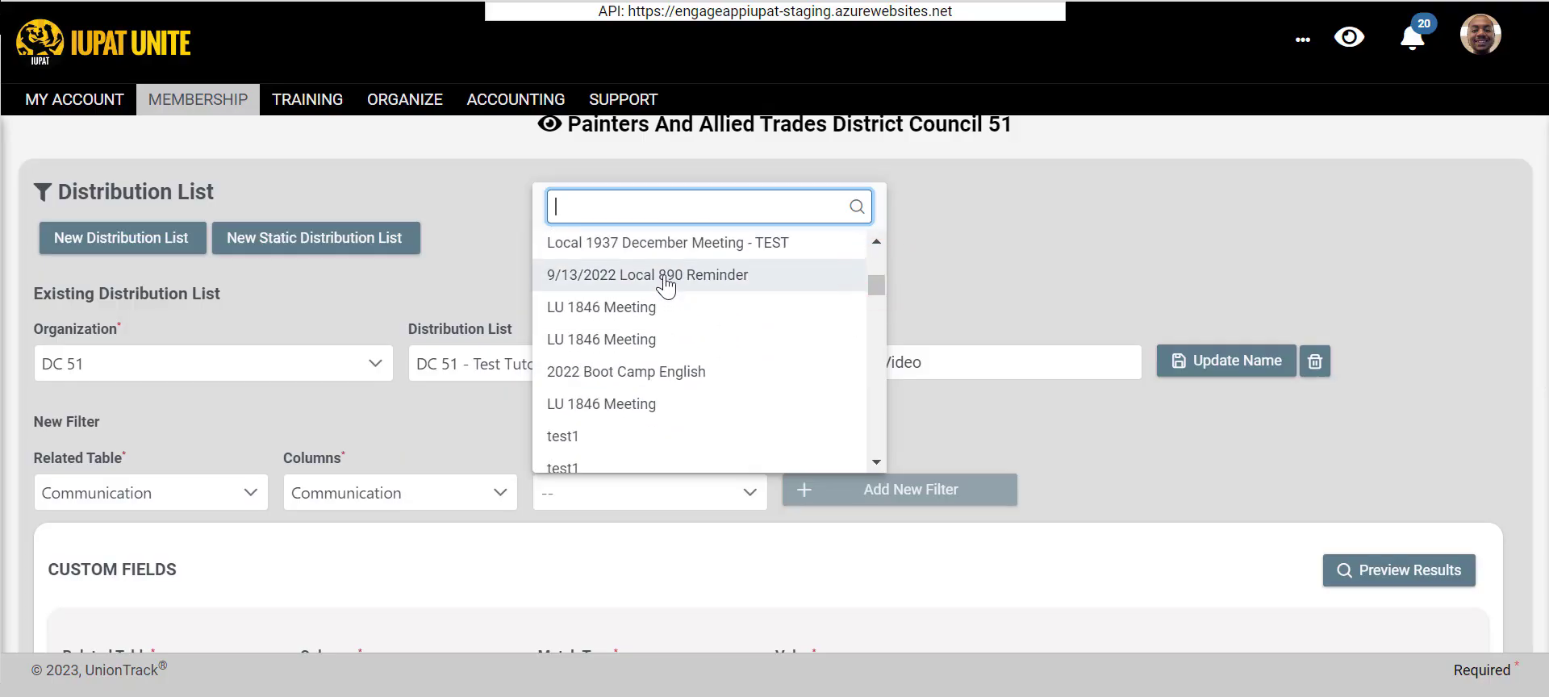
click(666, 277)
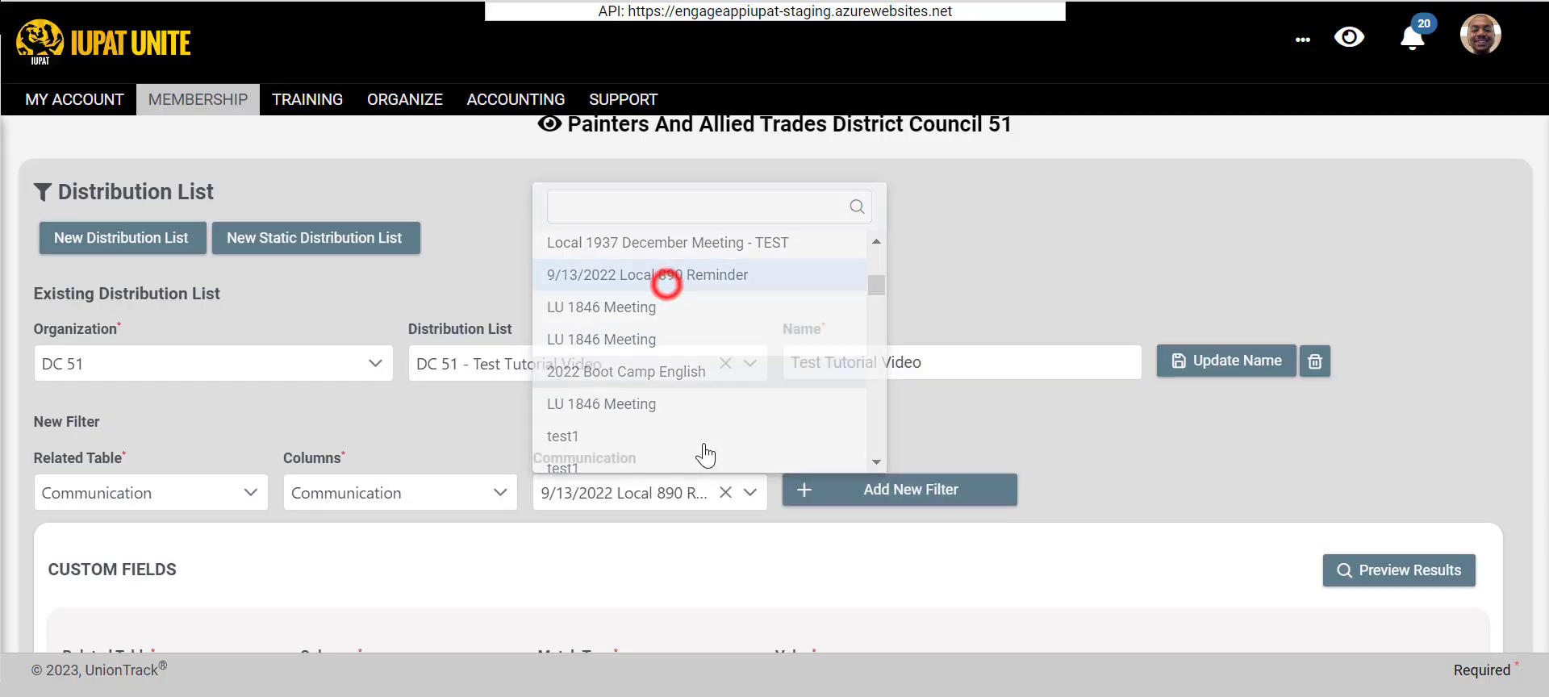
- Switch the new filter's column to Status and review the delivery status options
click(378, 494)
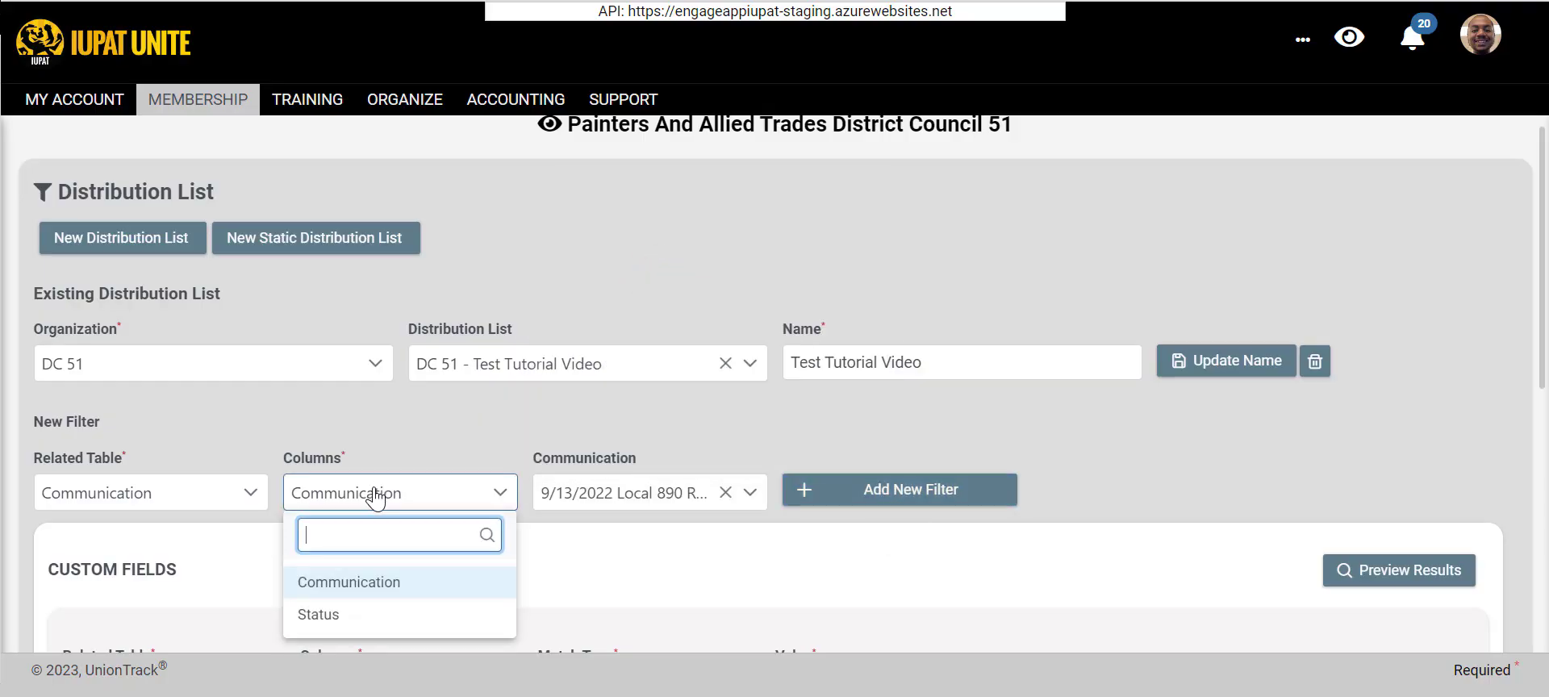
click(360, 621)
click(581, 493)
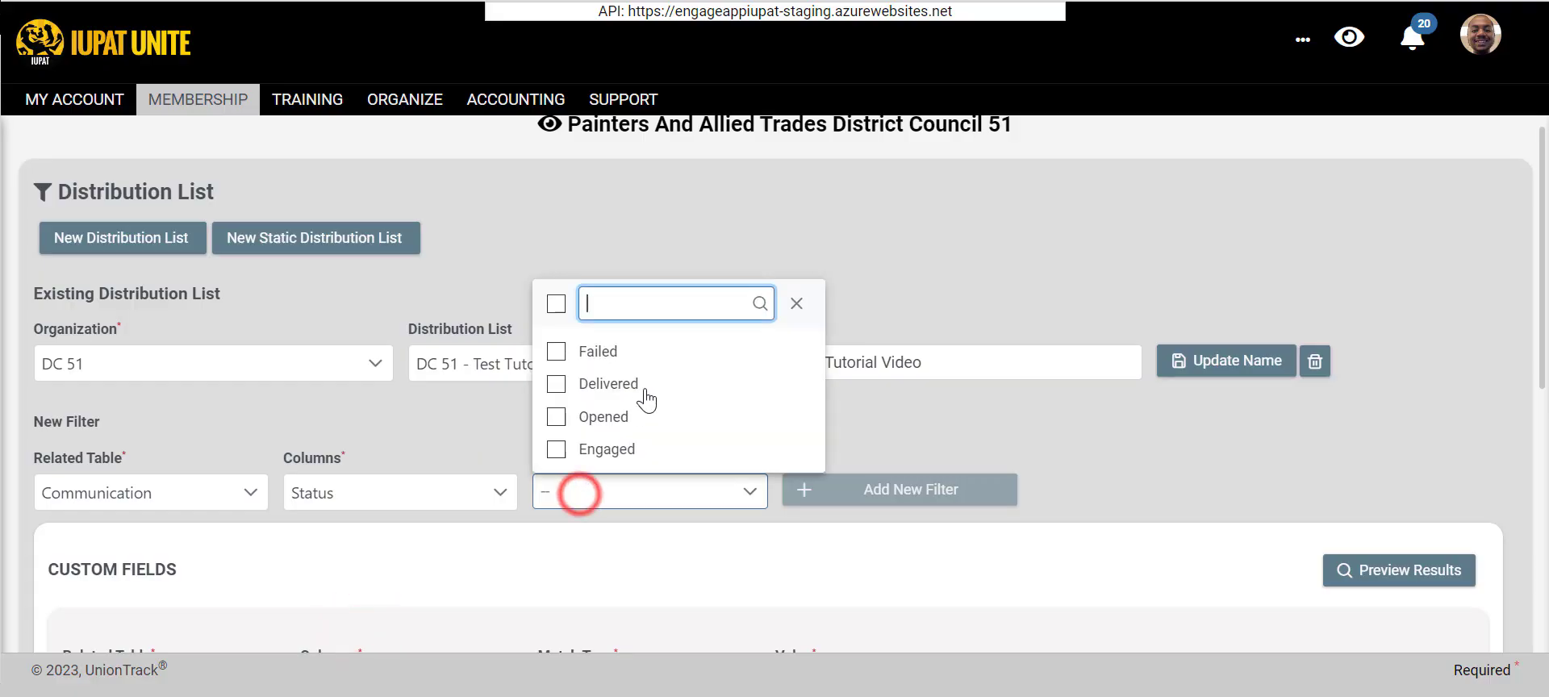
click(401, 498)
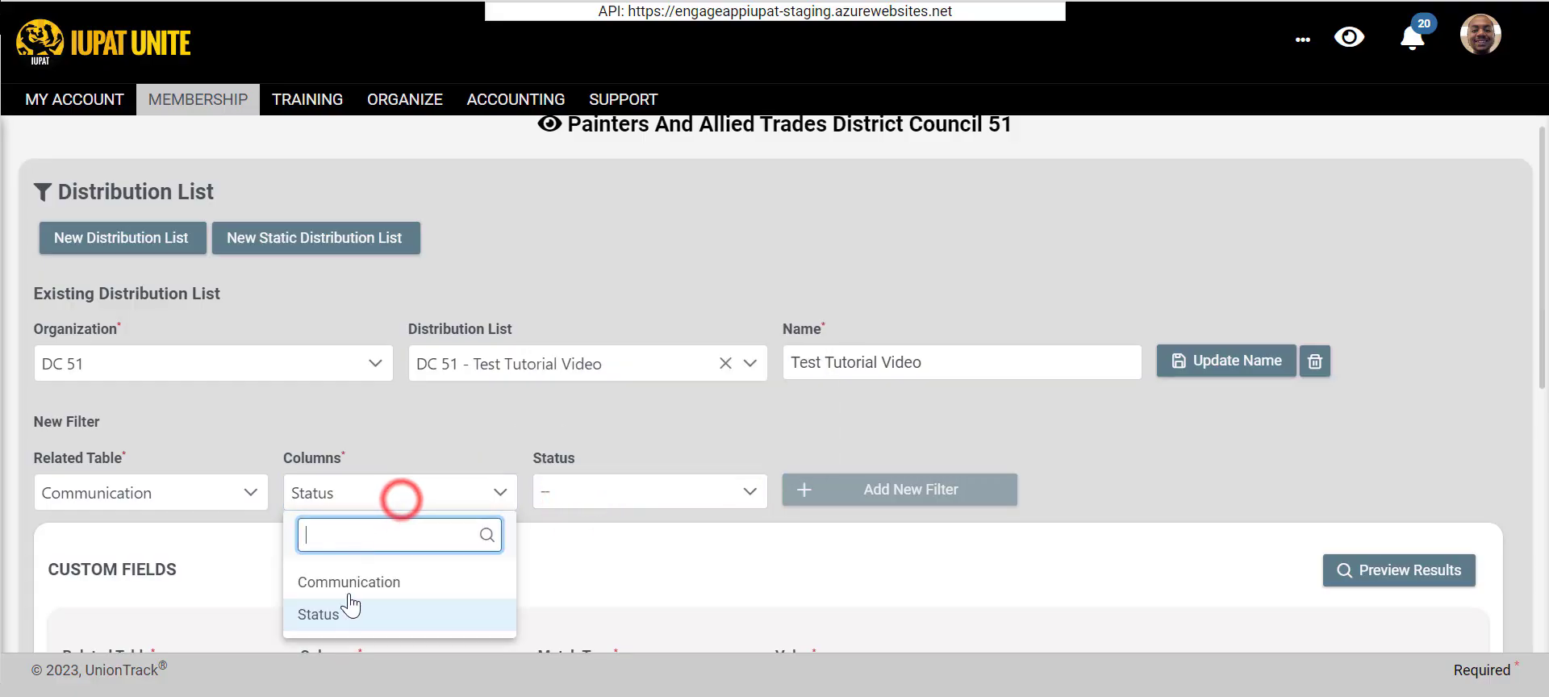
- Set the column back to Communication, choose Local 1937 December Meeting, and add the filter to the distribution list
click(349, 585)
click(556, 492)
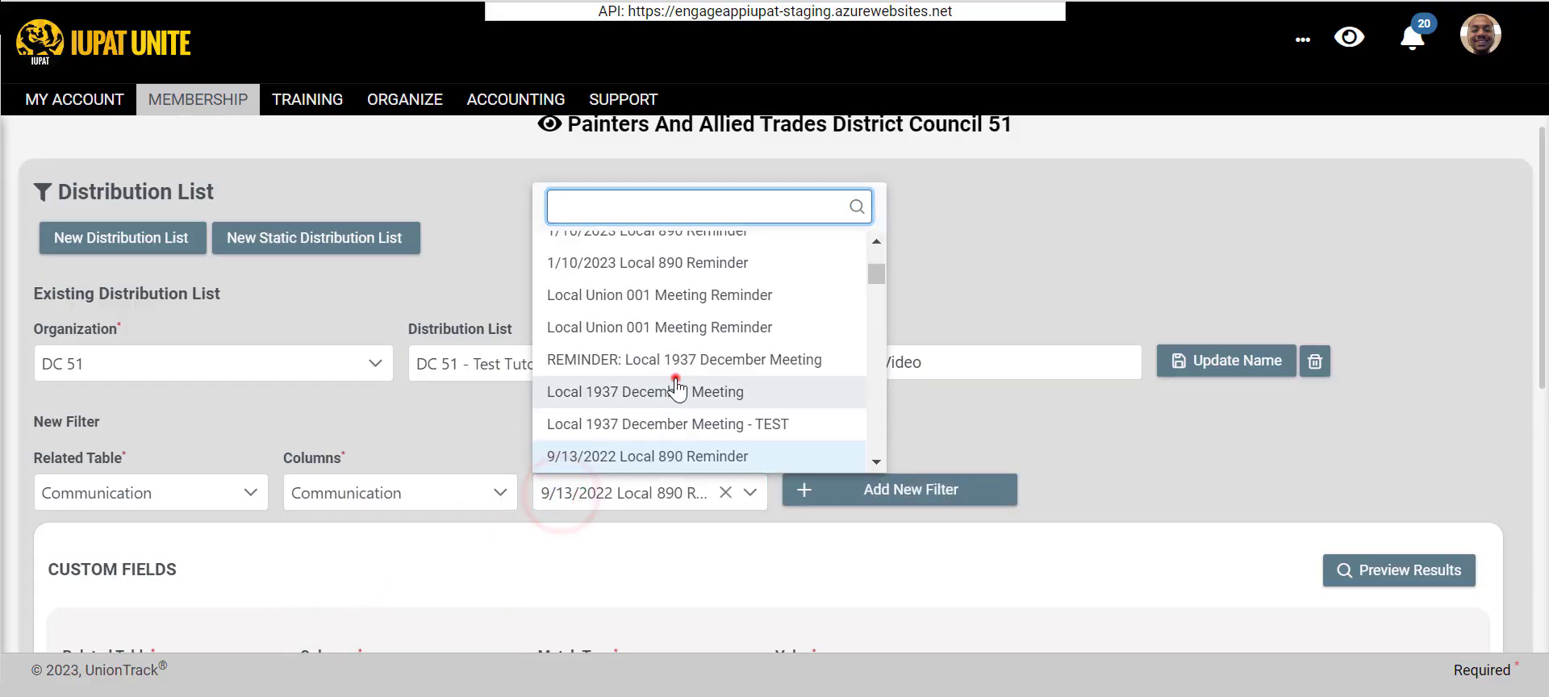
click(675, 379)
click(855, 492)
- Review the status options for a further Communication filter and the related tables available
click(405, 488)
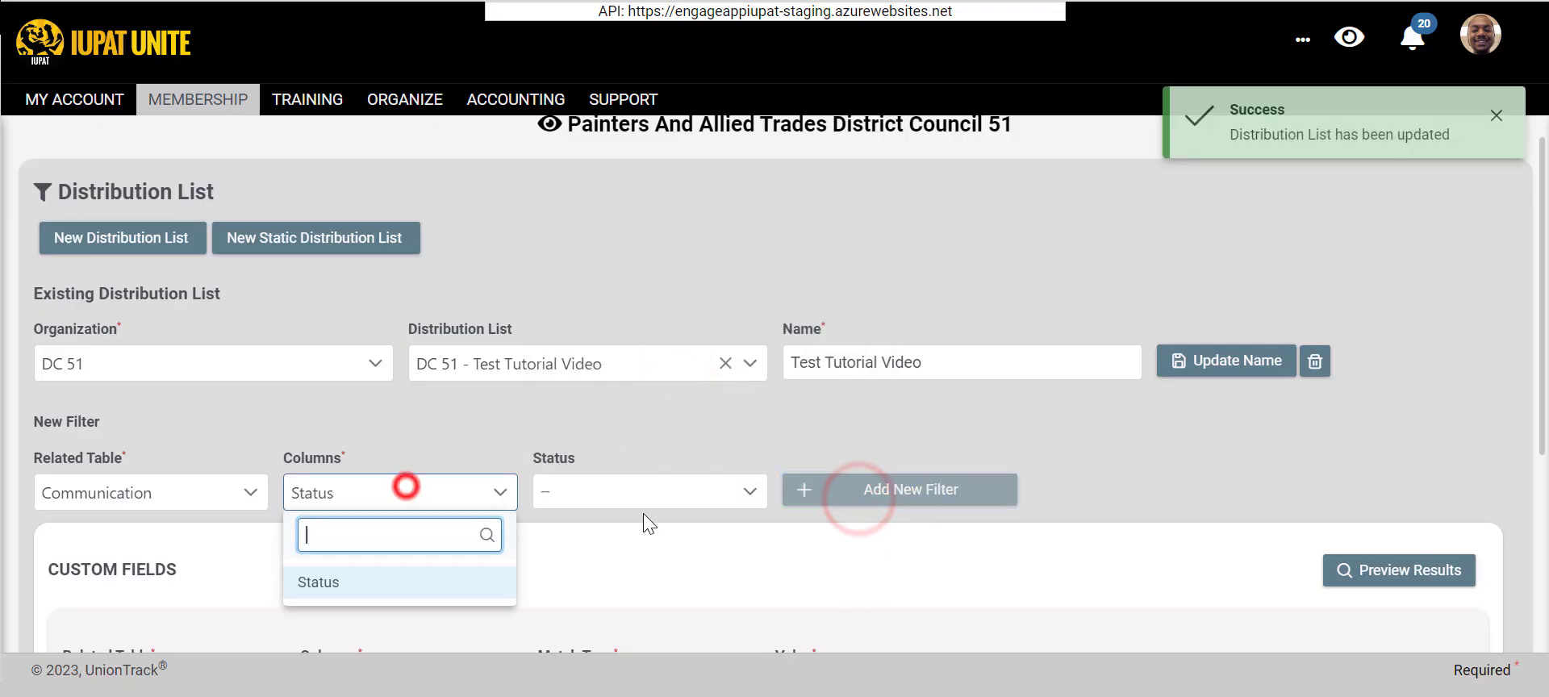
click(661, 489)
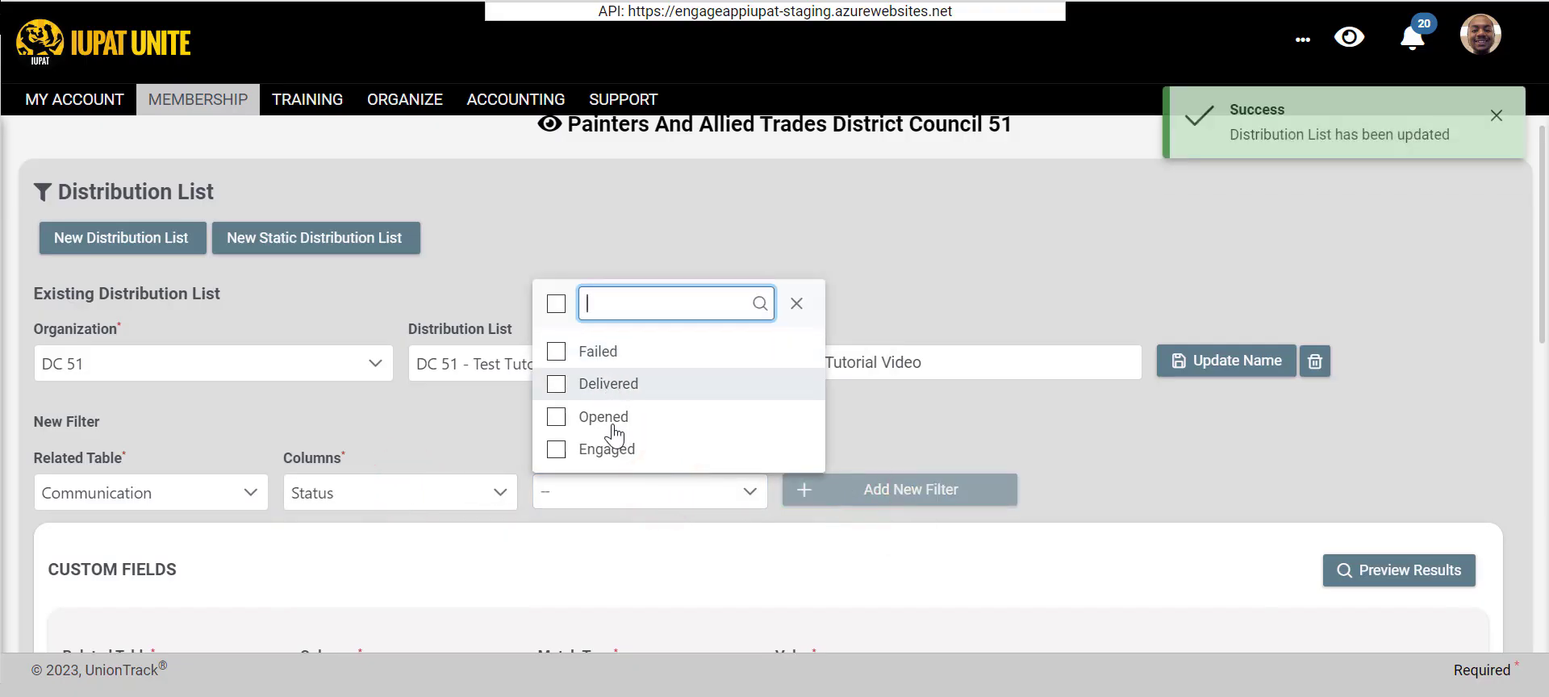
scroll(724, 280, down, 2)
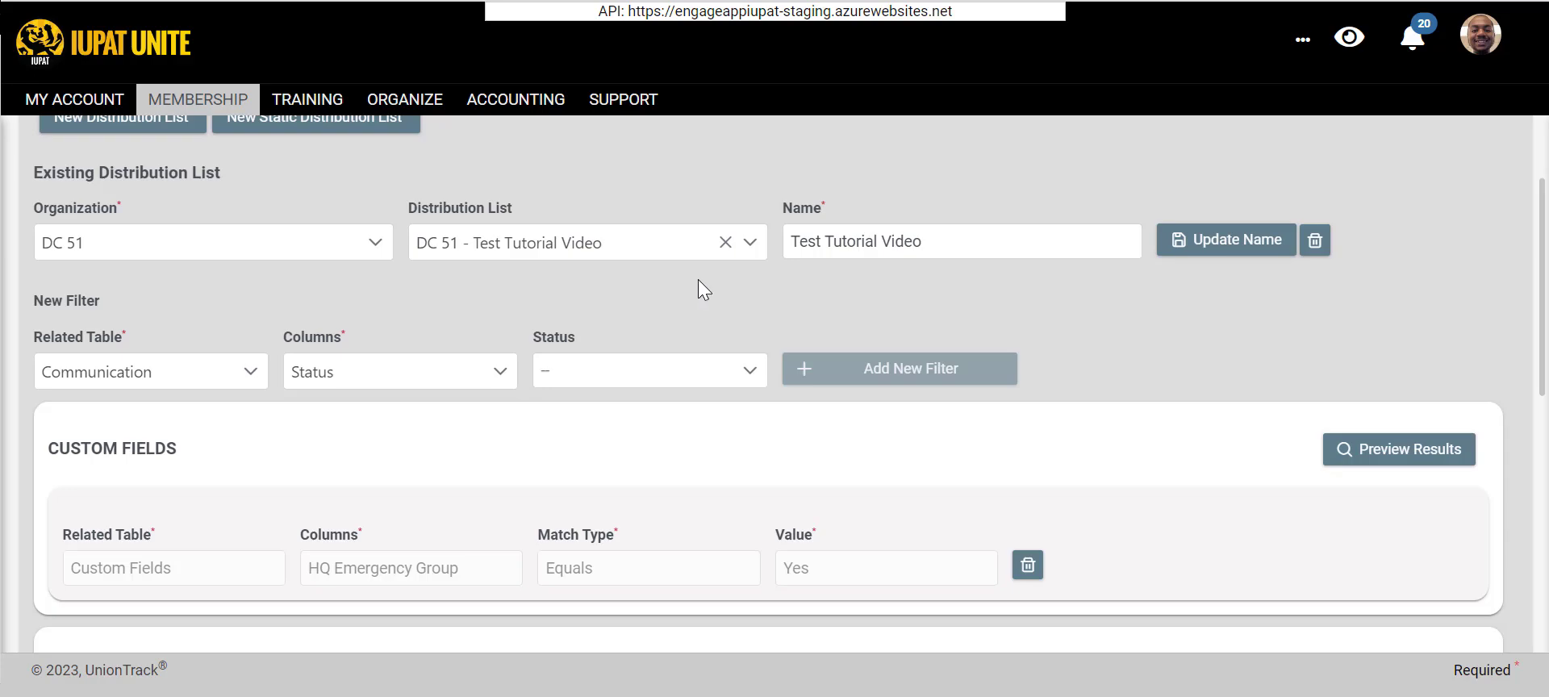
click(137, 382)
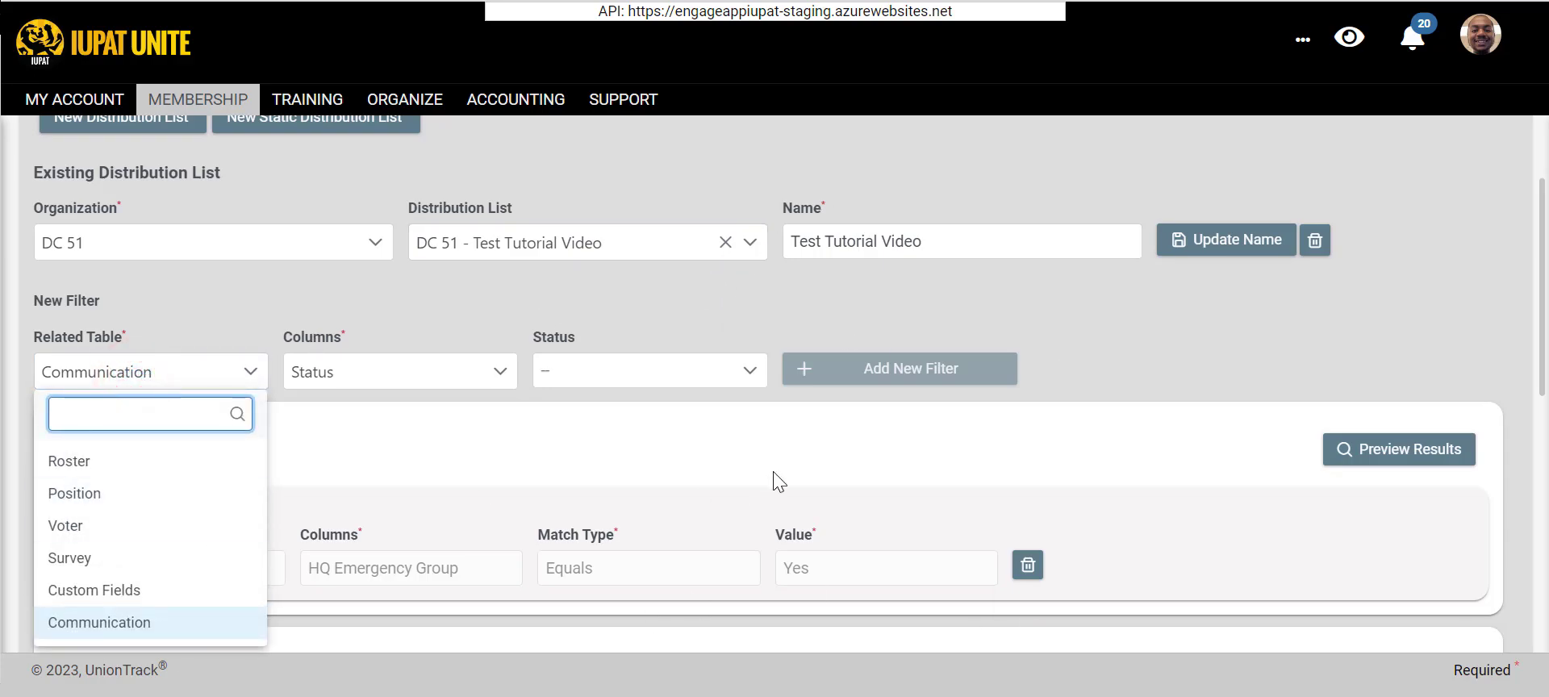
click(452, 268)
click(405, 266)
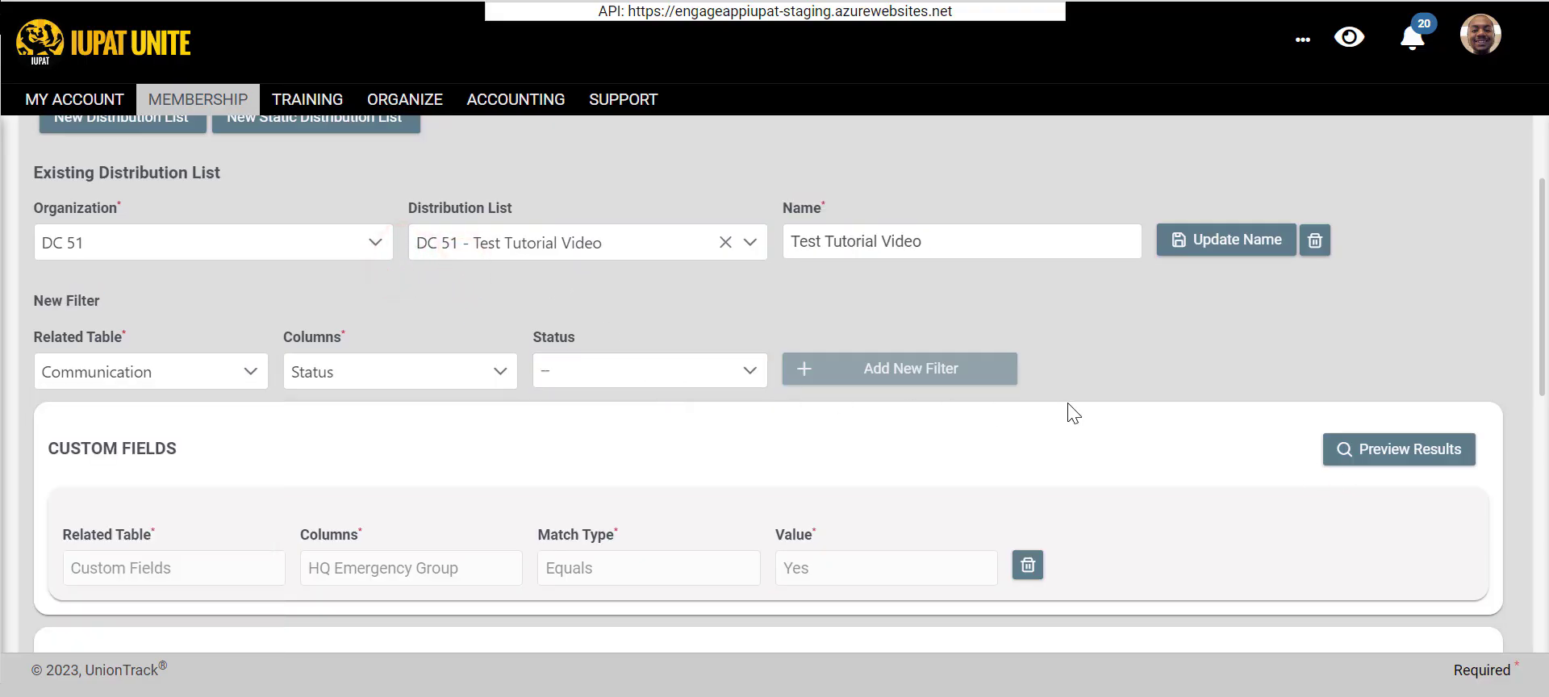
- Preview the results of the Custom Fields filter, look through the matching members, and close the preview
scroll(1362, 307, down, 3)
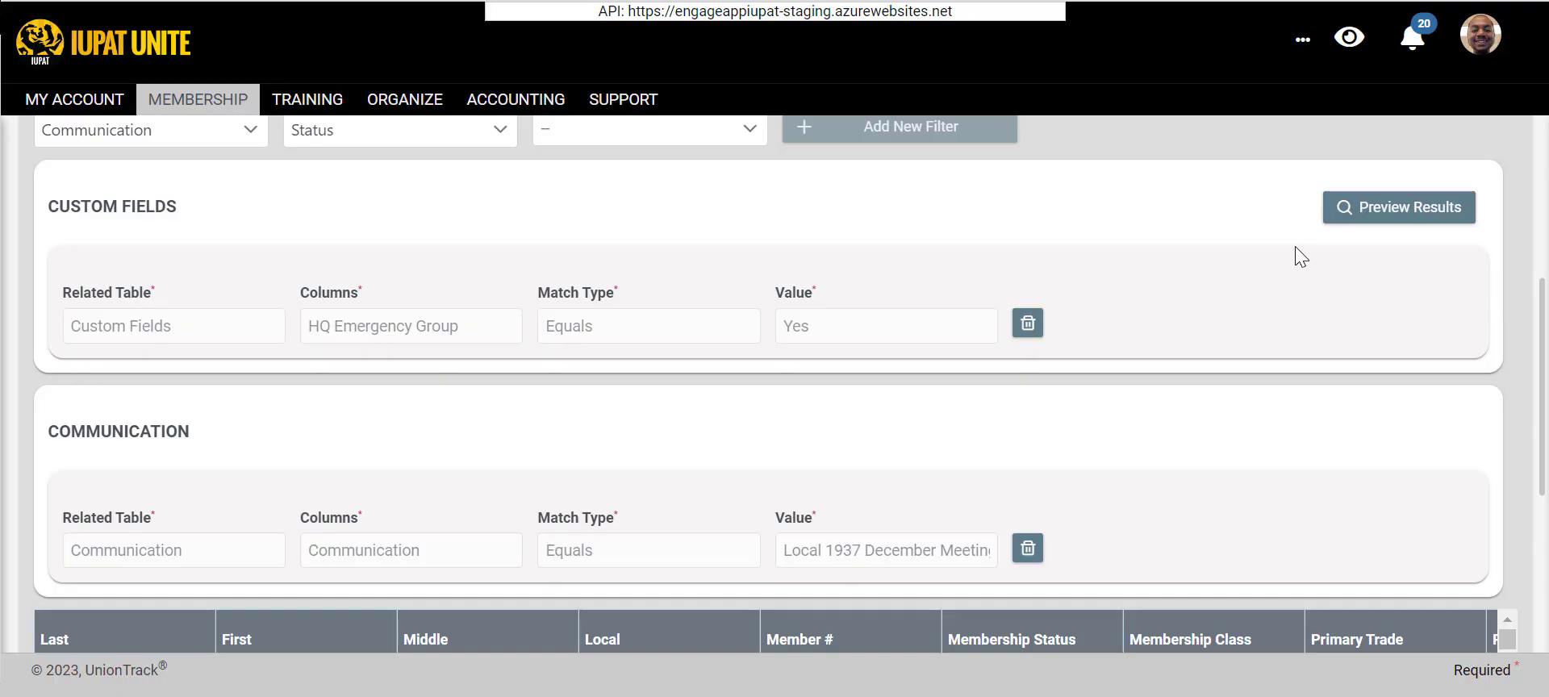
click(1327, 207)
scroll(642, 318, down, 3)
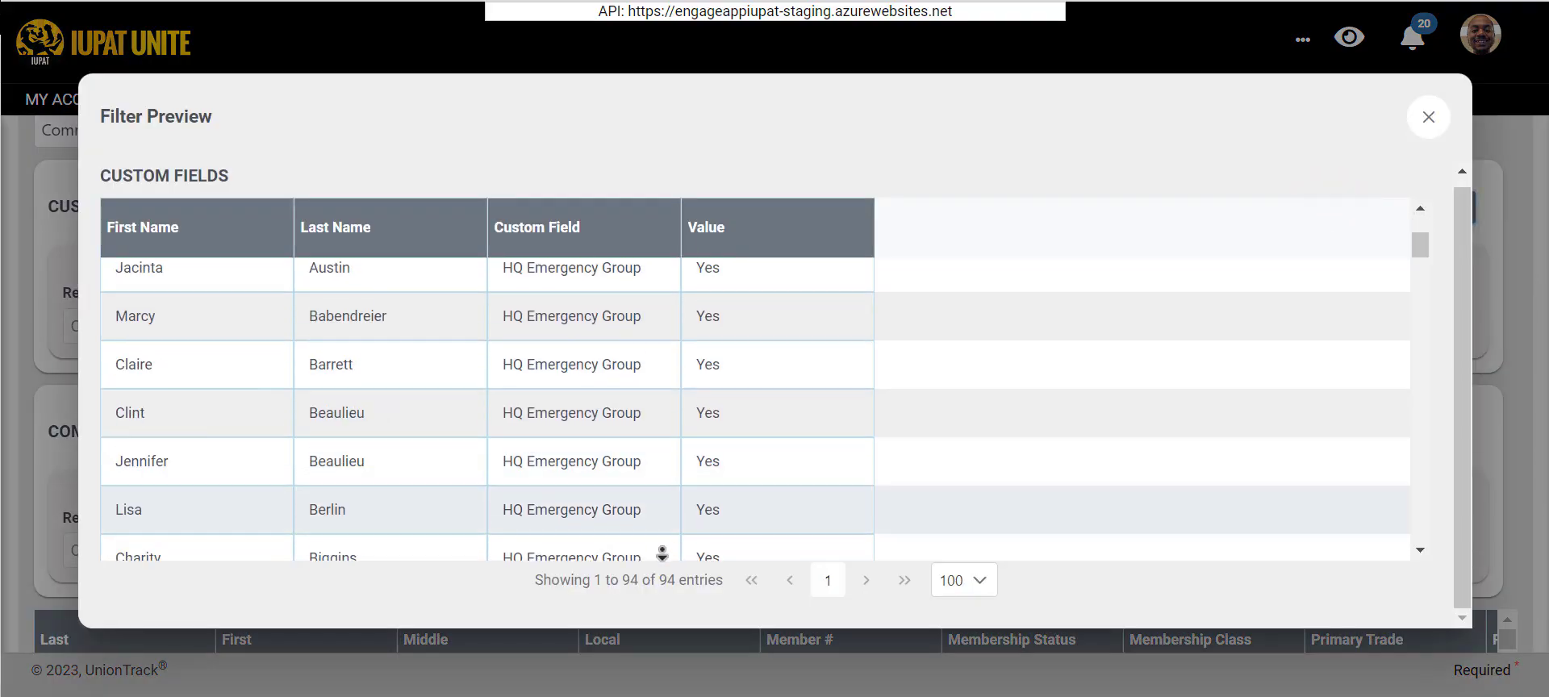
scroll(661, 553, down, 20)
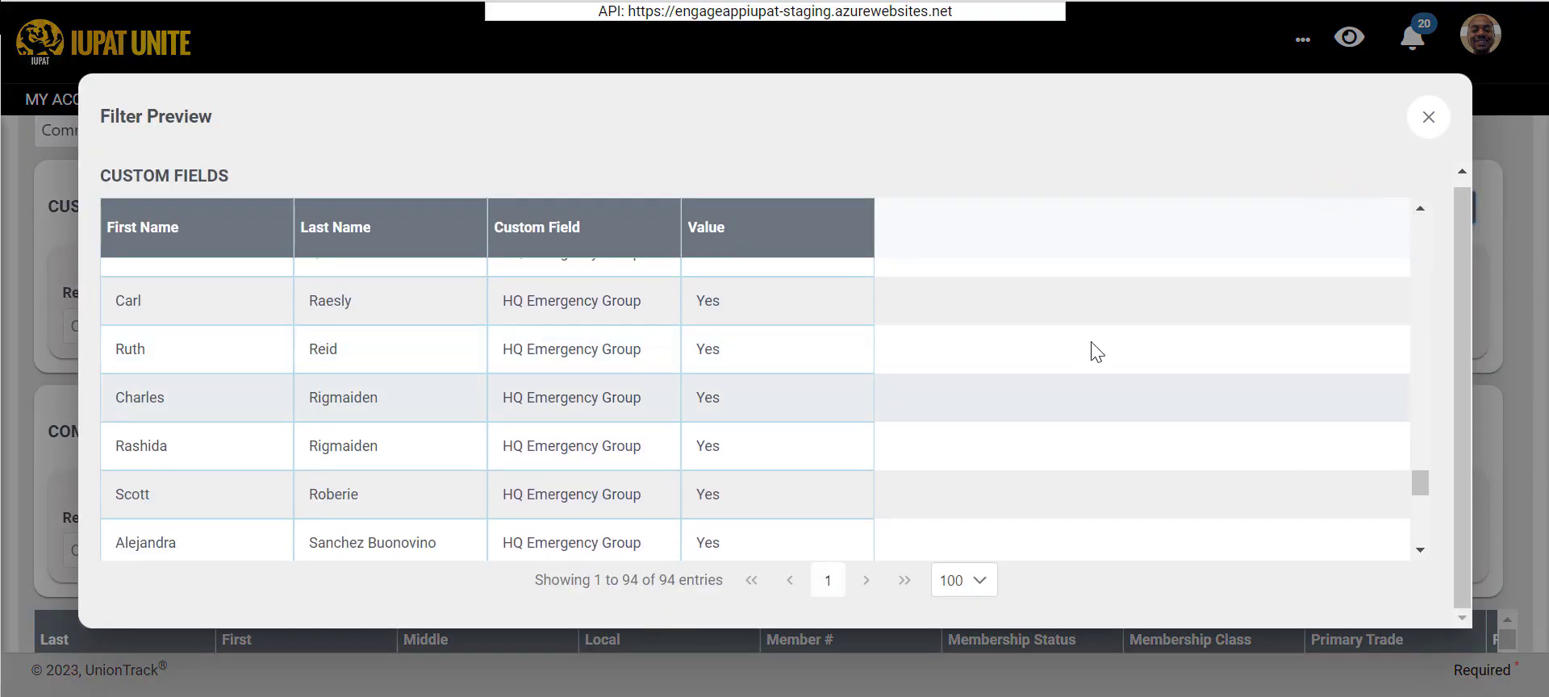
middle_click(833, 377)
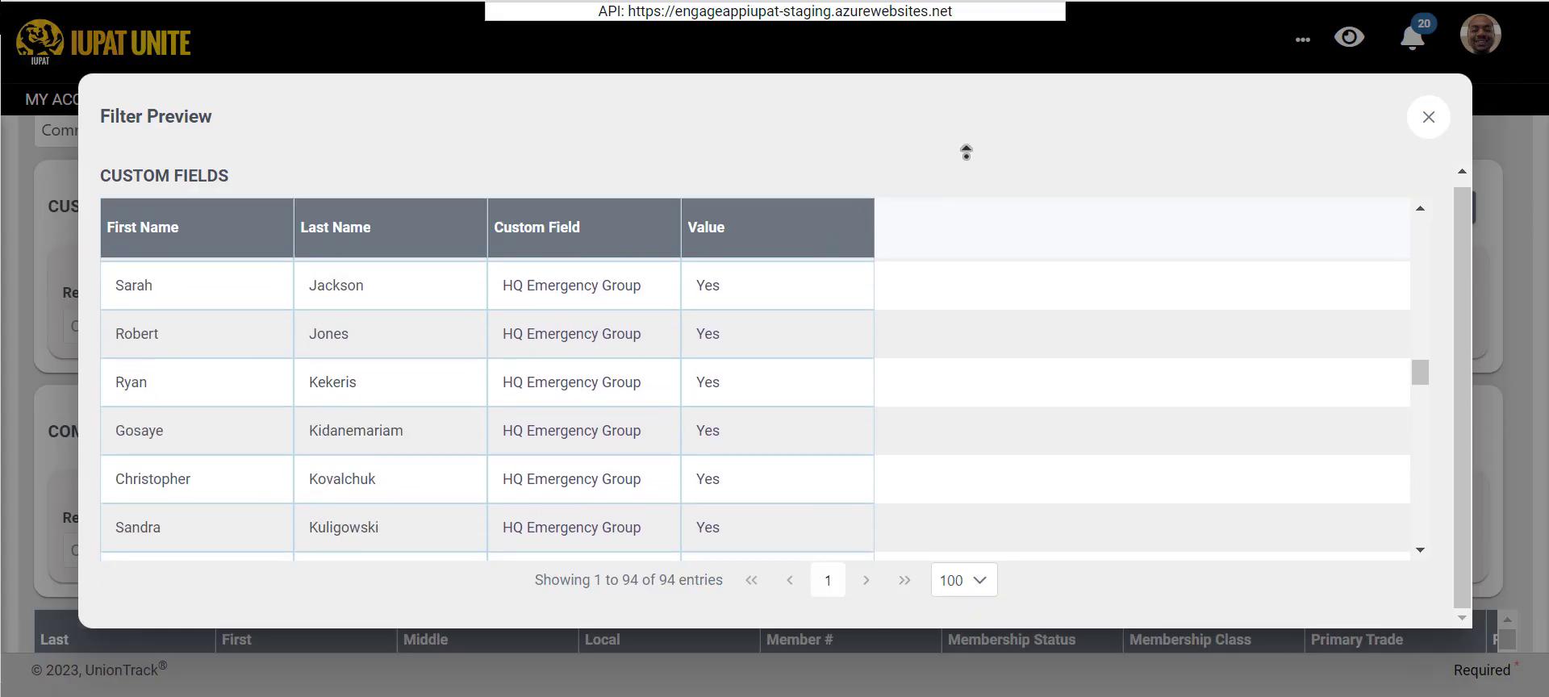
middle_click(967, 158)
click(1428, 118)
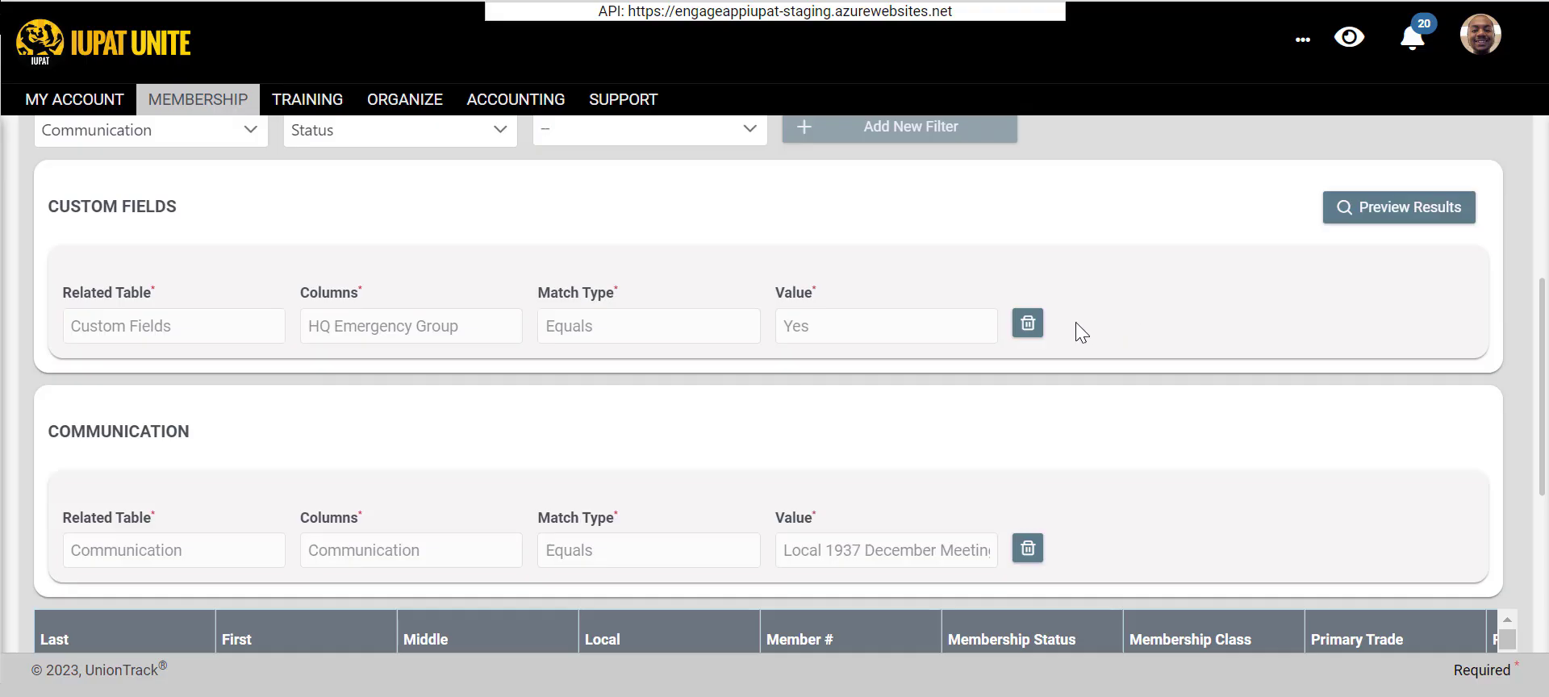
- Delete the HQ Emergency Group filter and the Local 1937 December Meeting communication filter from the distribution list
click(1028, 323)
click(952, 407)
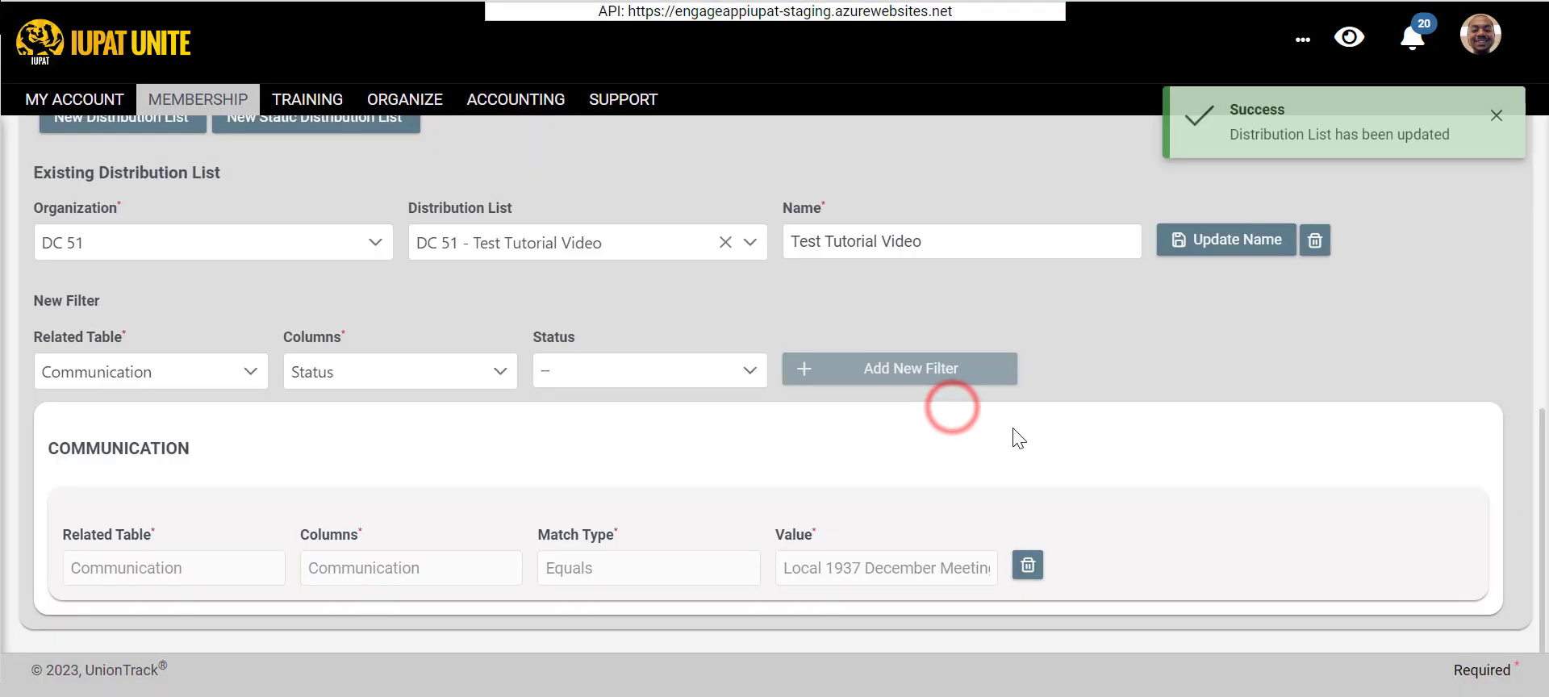
click(1007, 566)
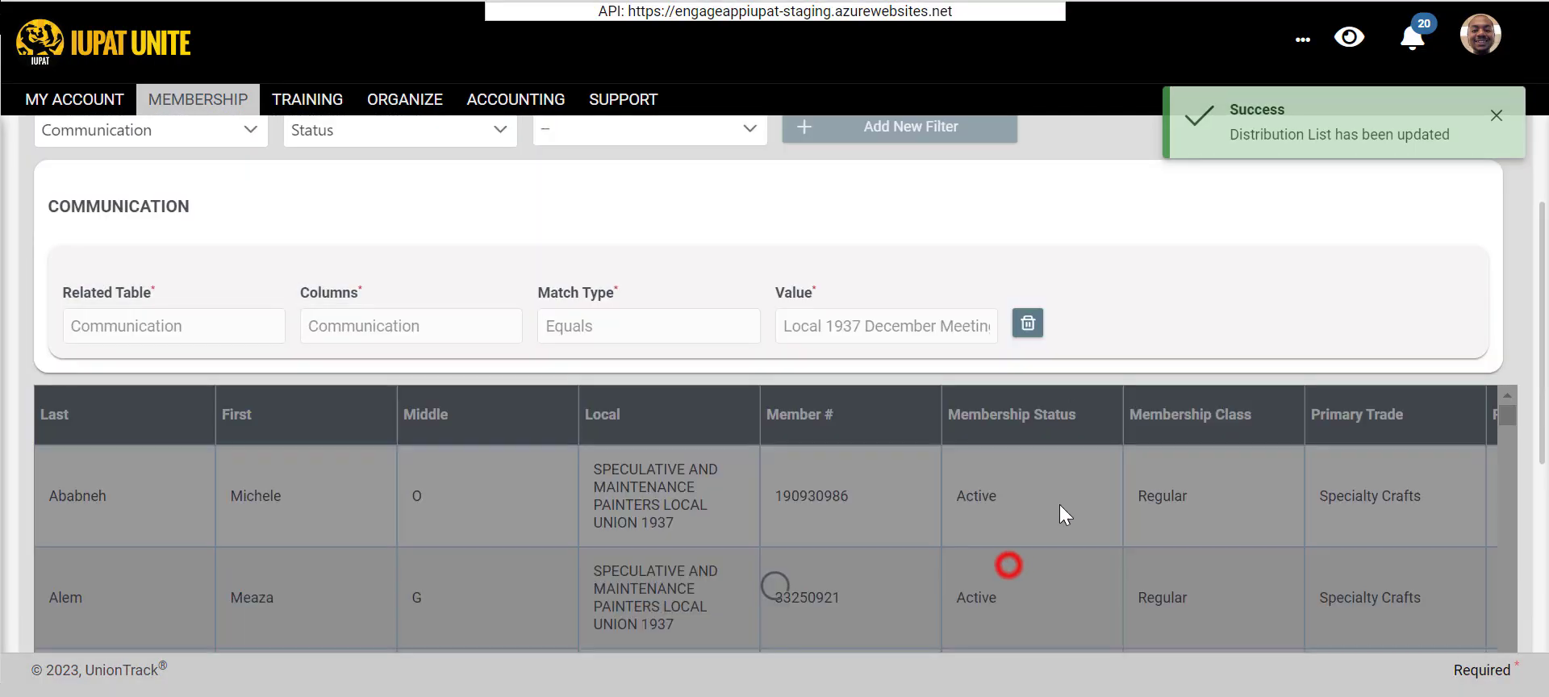
click(1037, 326)
click(993, 407)
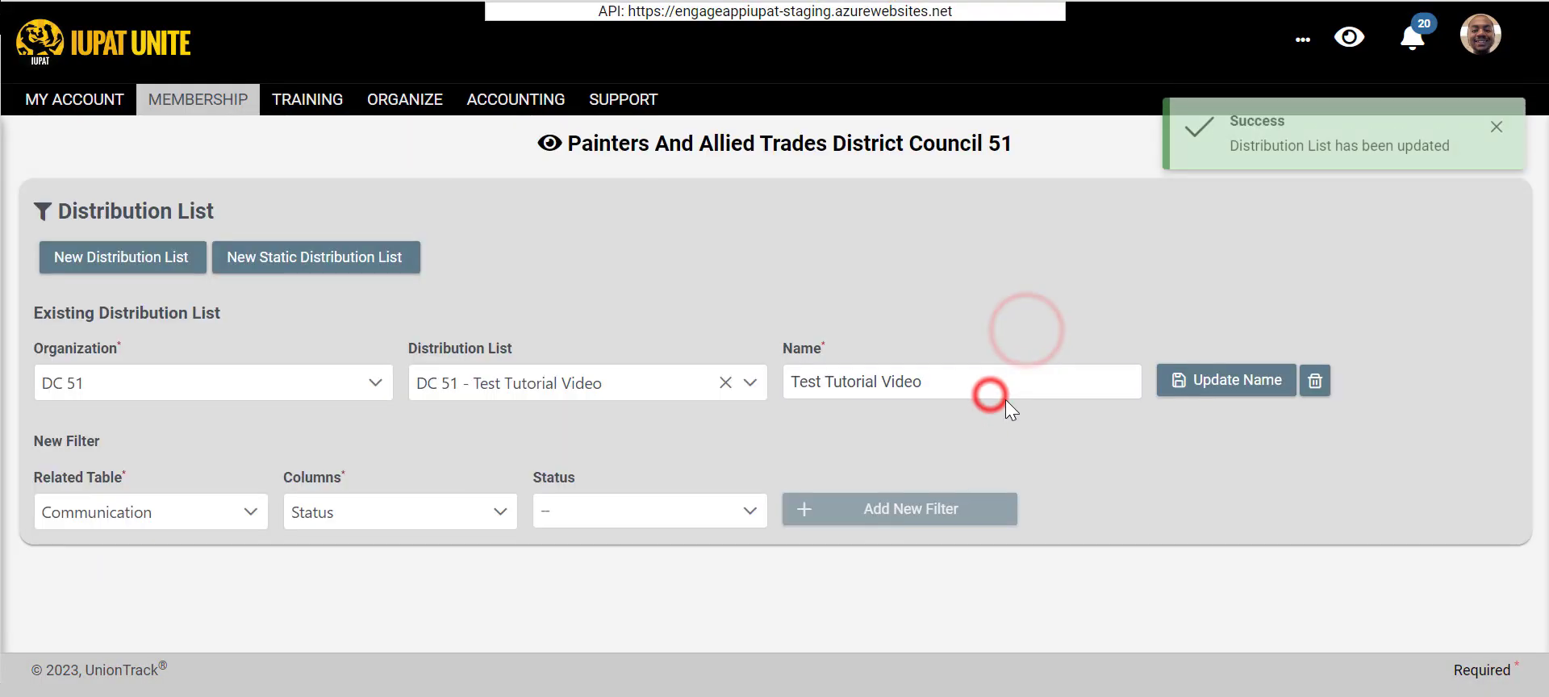
- Set the related table of the new filter to Roster
click(72, 504)
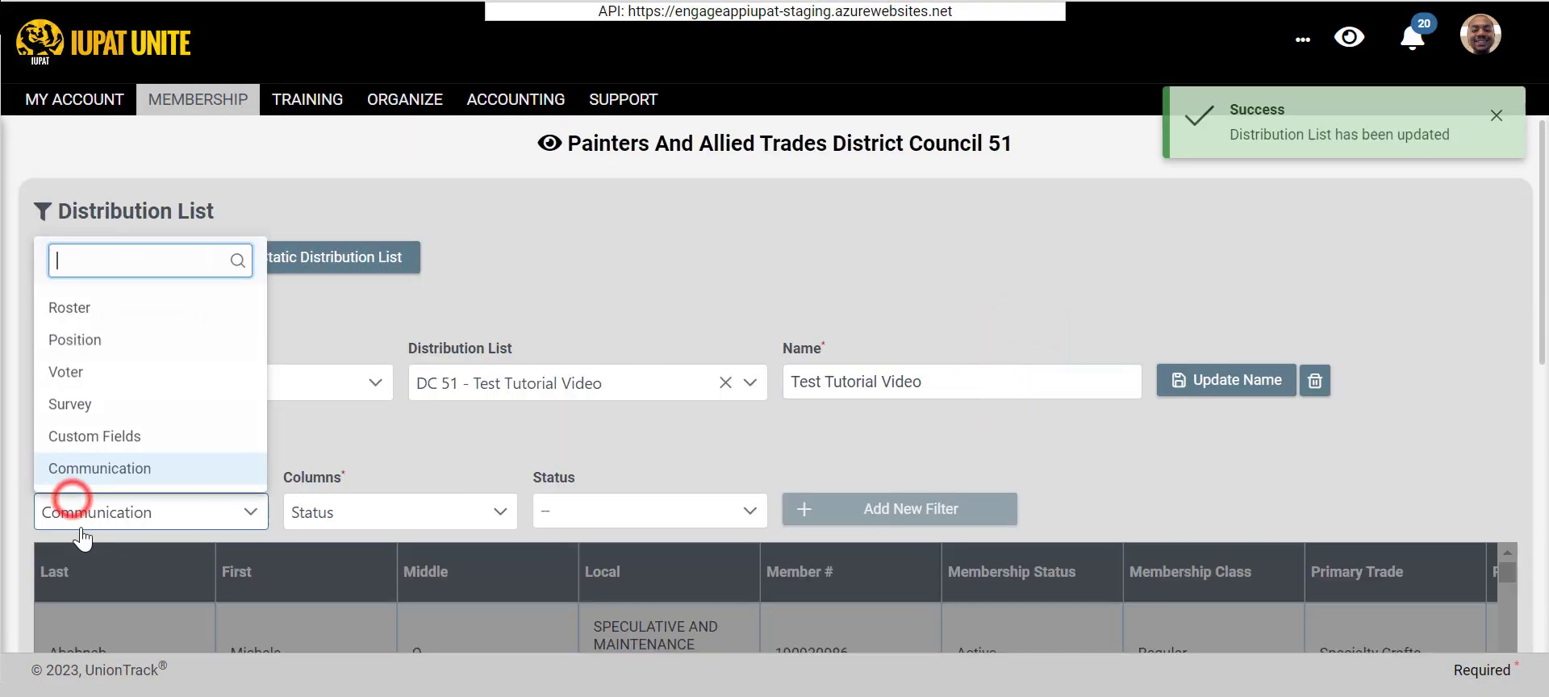
click(128, 315)
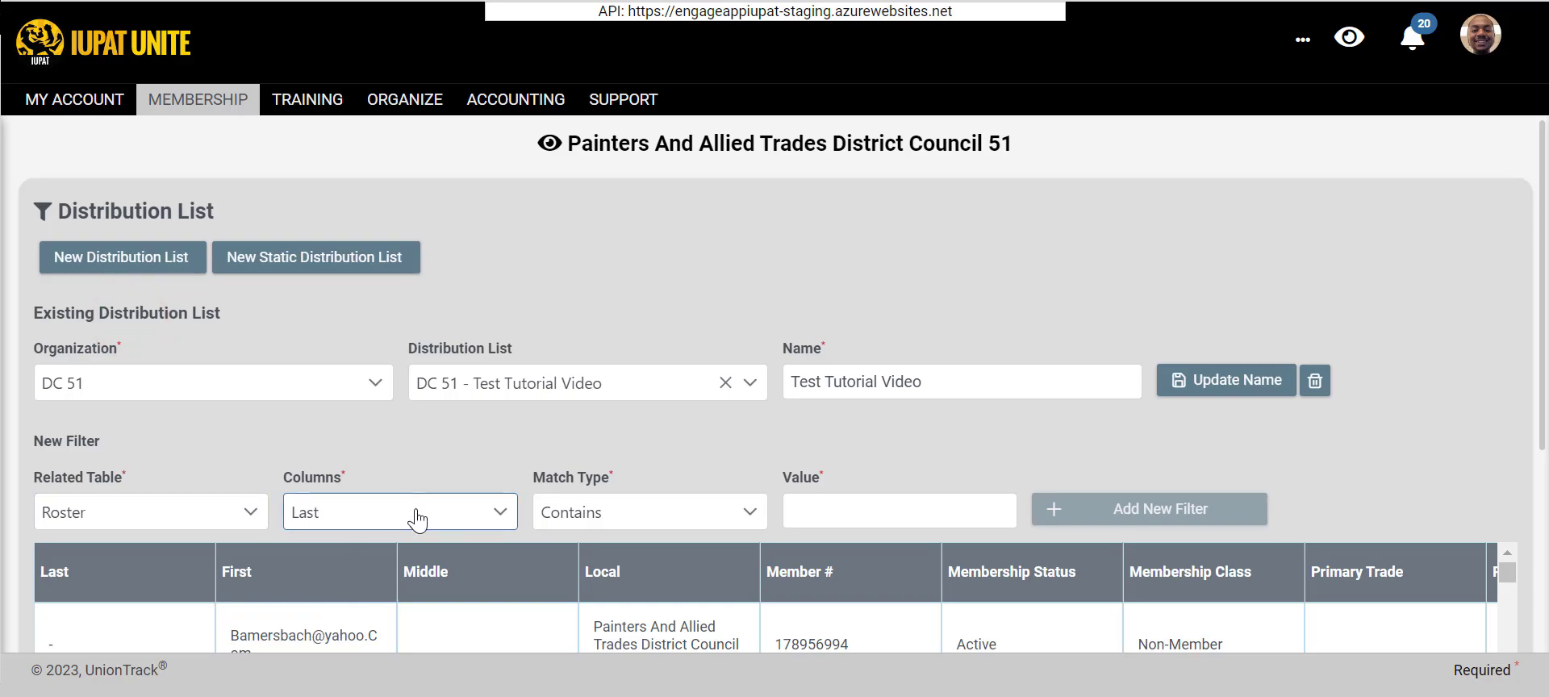
click(172, 504)
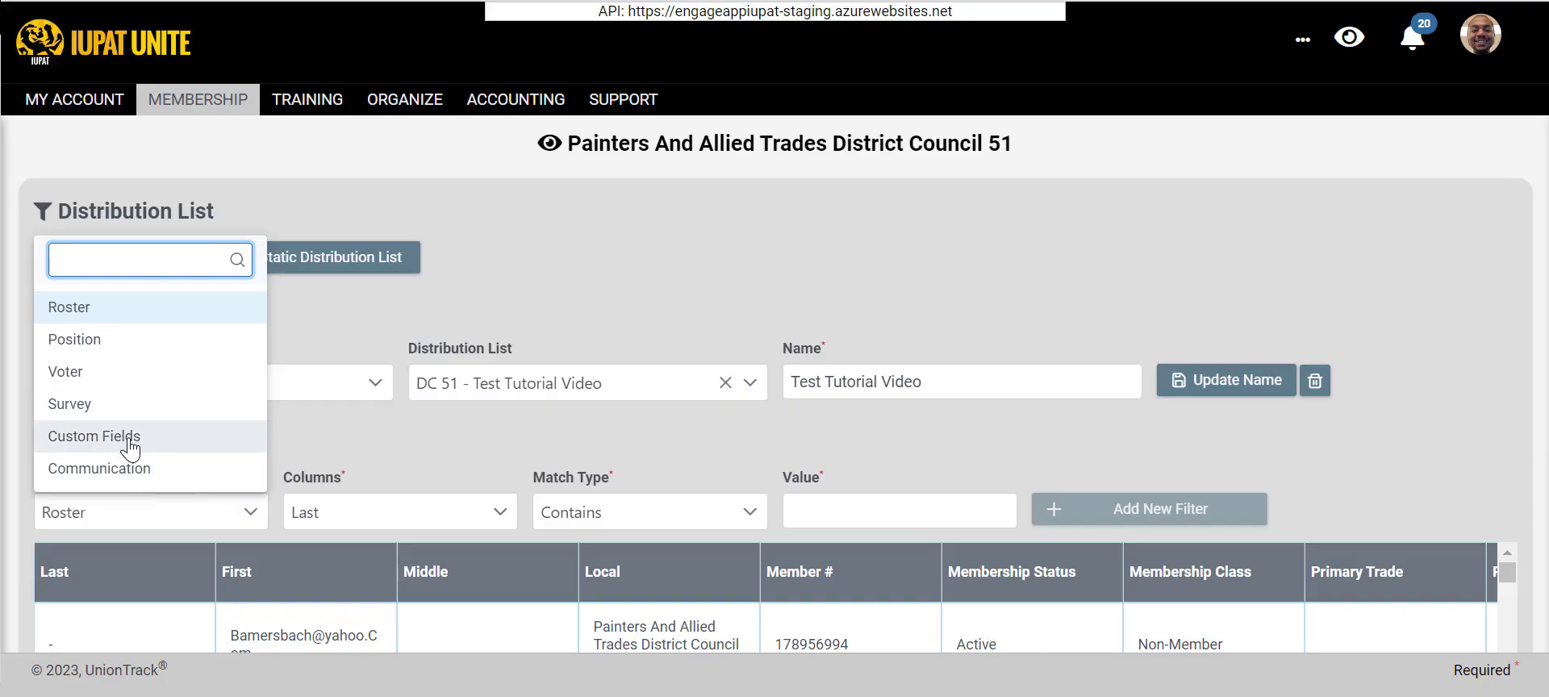
click(396, 472)
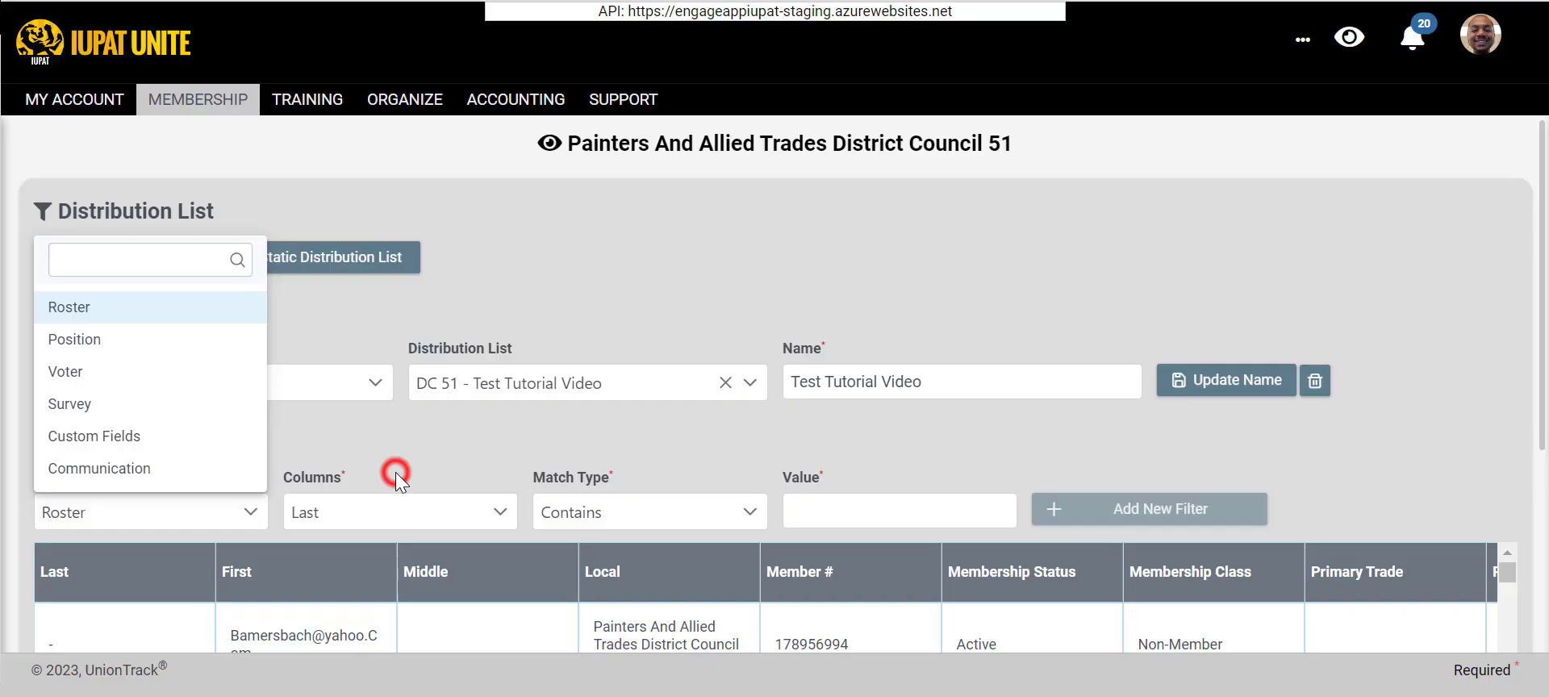
- Look through the Roster columns available for filtering, from the name fields to the dues and payment fields
click(362, 515)
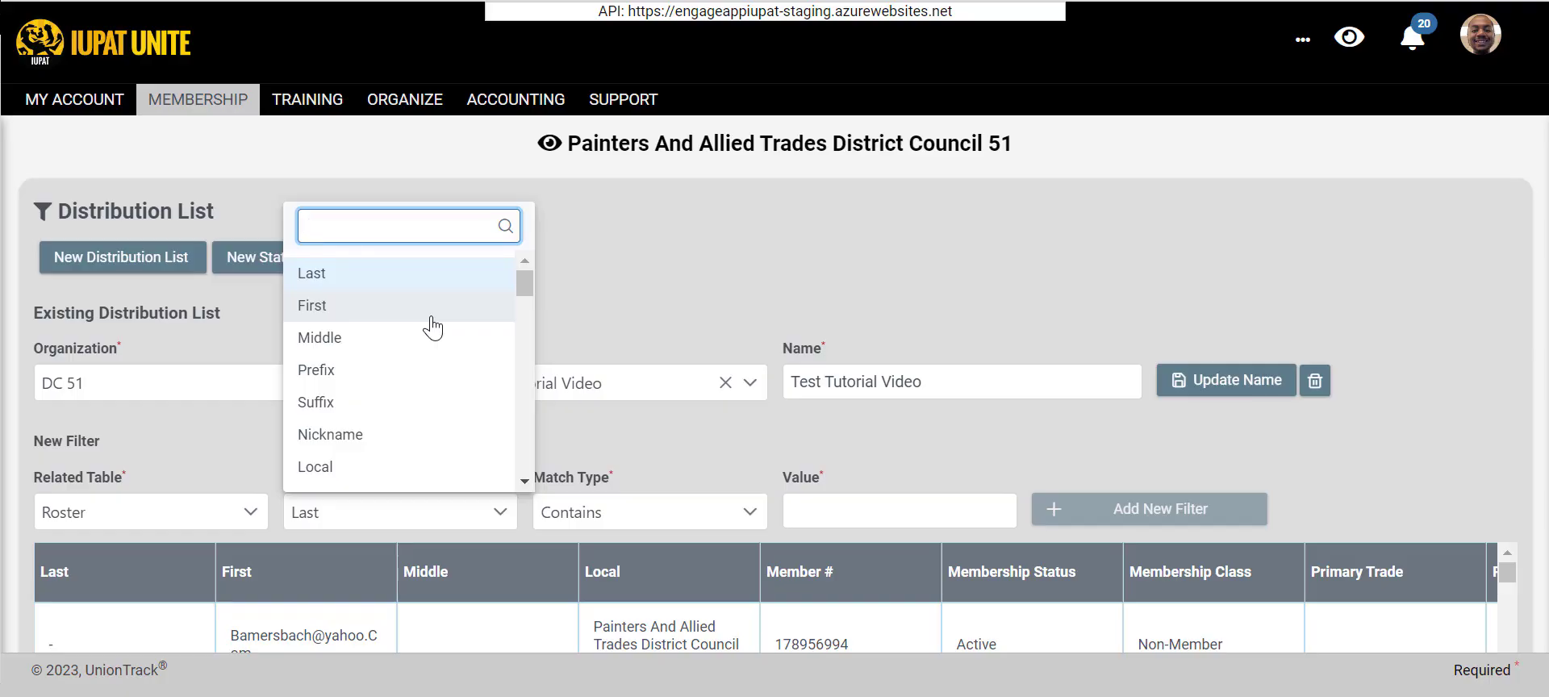
scroll(393, 348, down, 2)
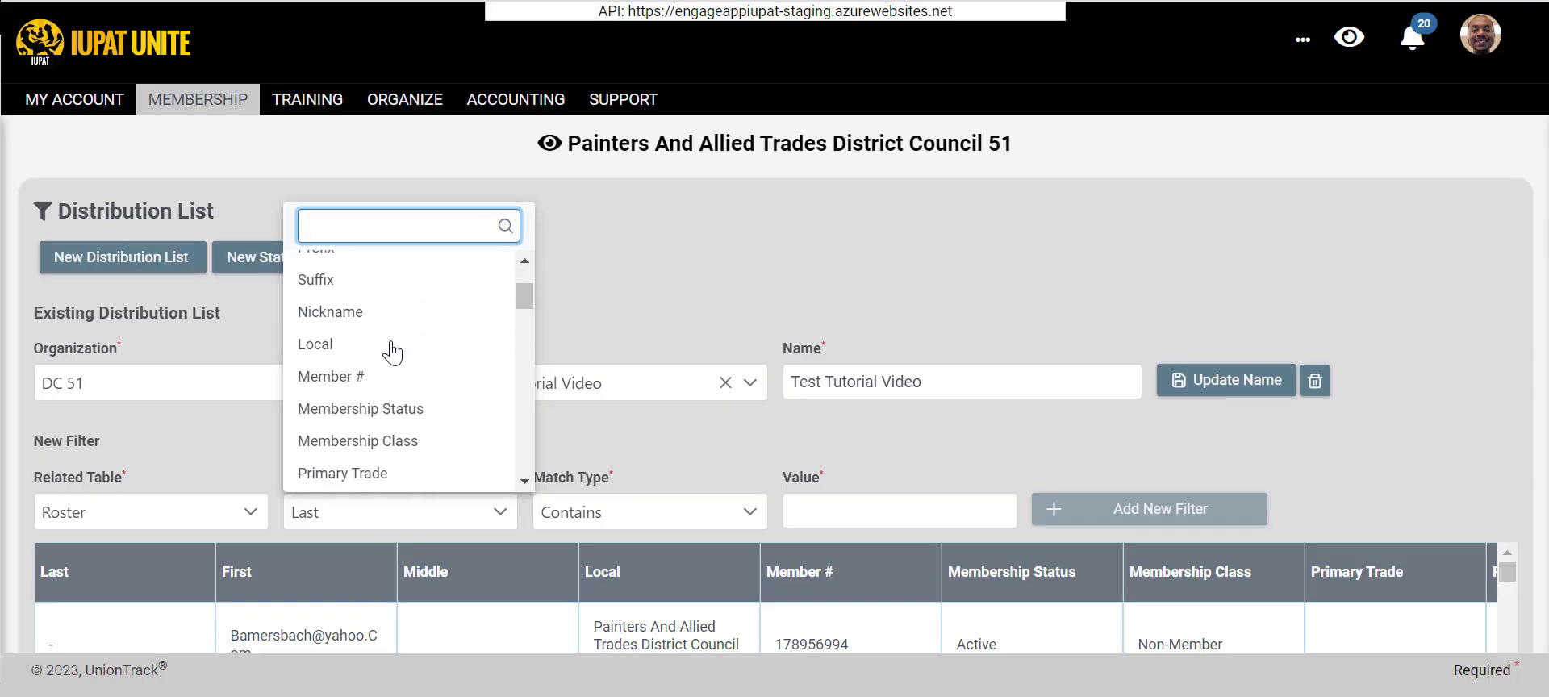
scroll(390, 347, up, 2)
scroll(504, 318, down, 3)
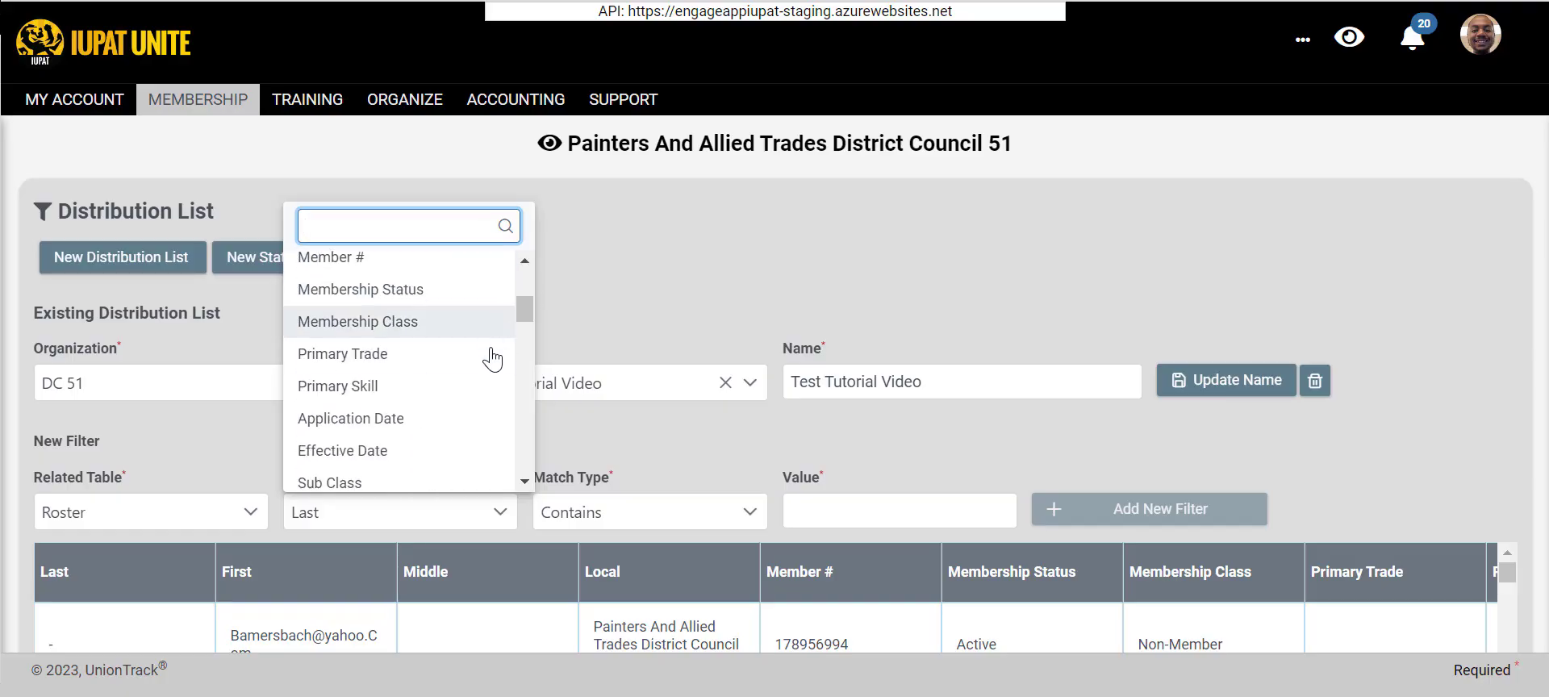
scroll(492, 359, down, 3)
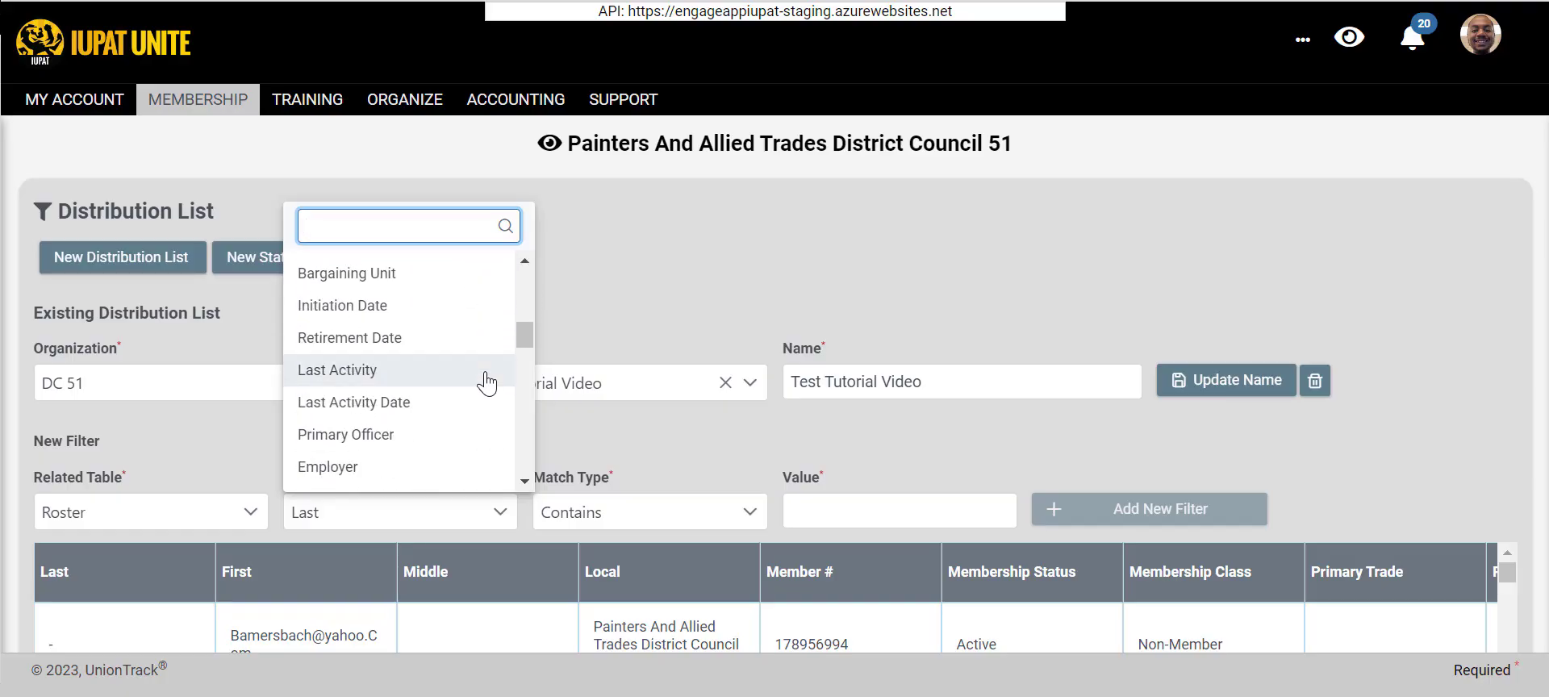
scroll(486, 380, up, 2)
scroll(486, 380, down, 4)
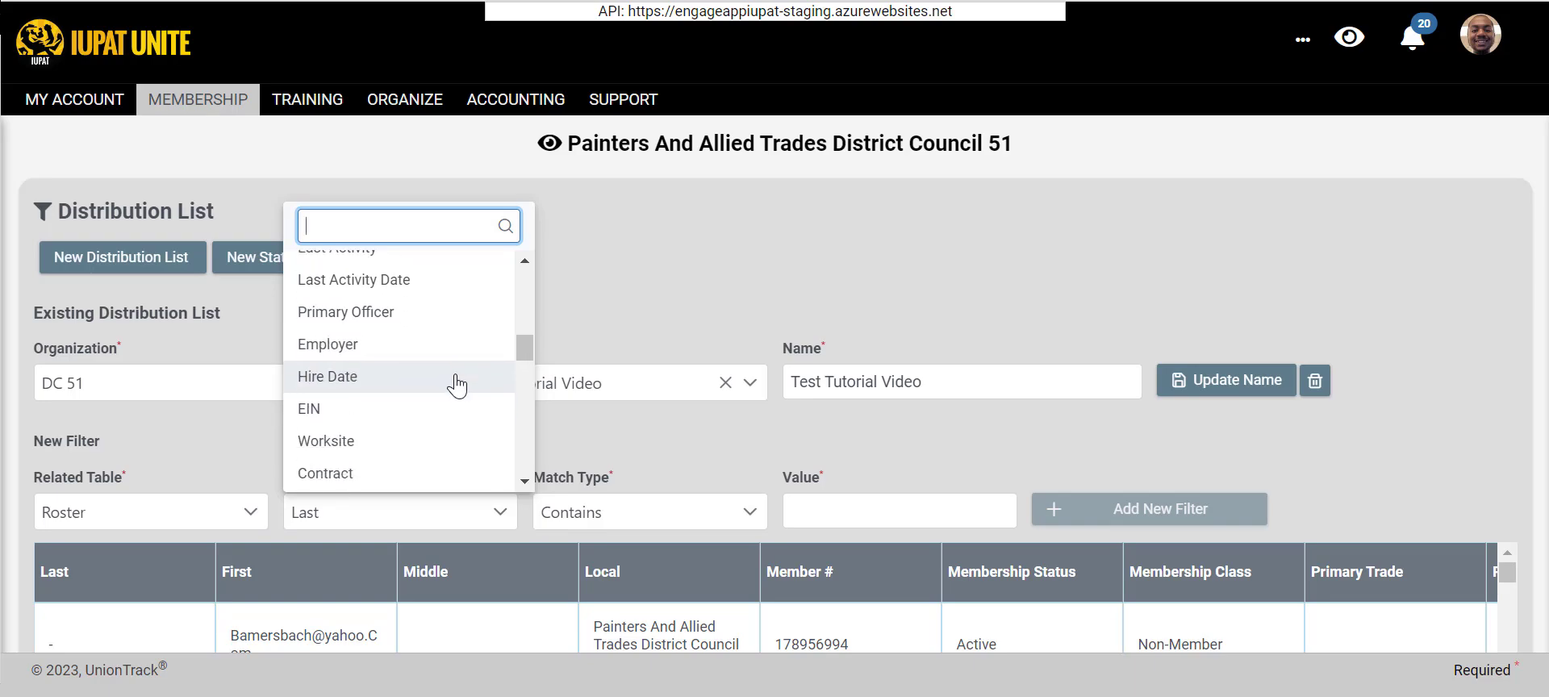
scroll(443, 380, down, 5)
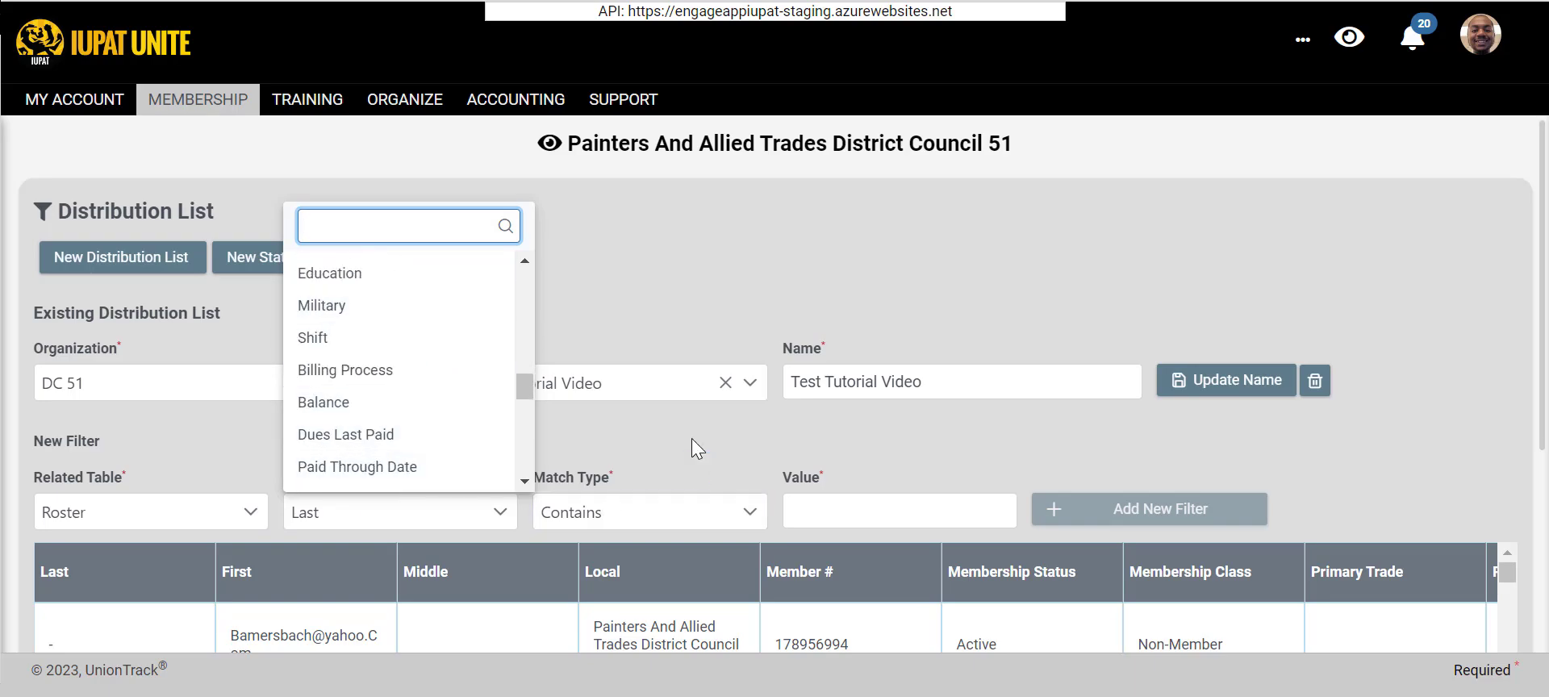
click(451, 511)
click(445, 505)
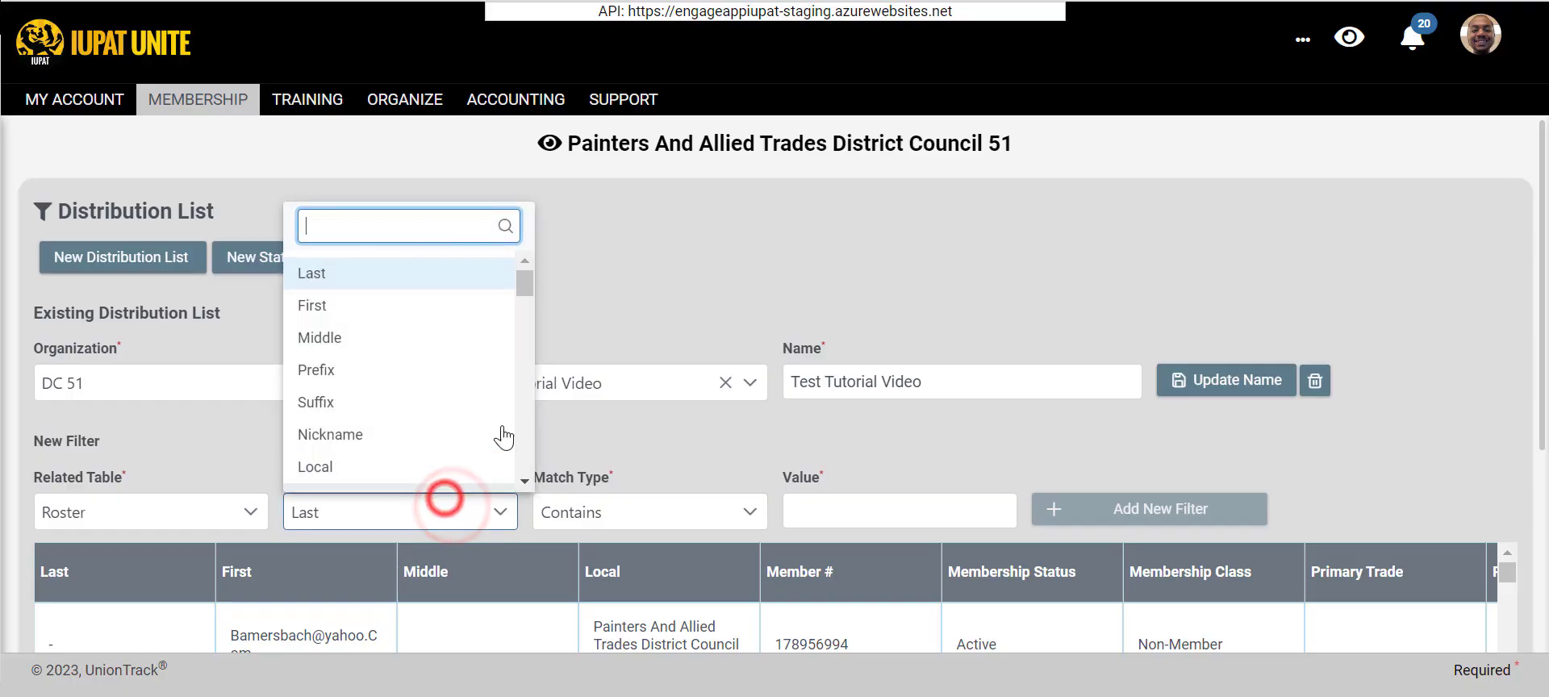
click(621, 405)
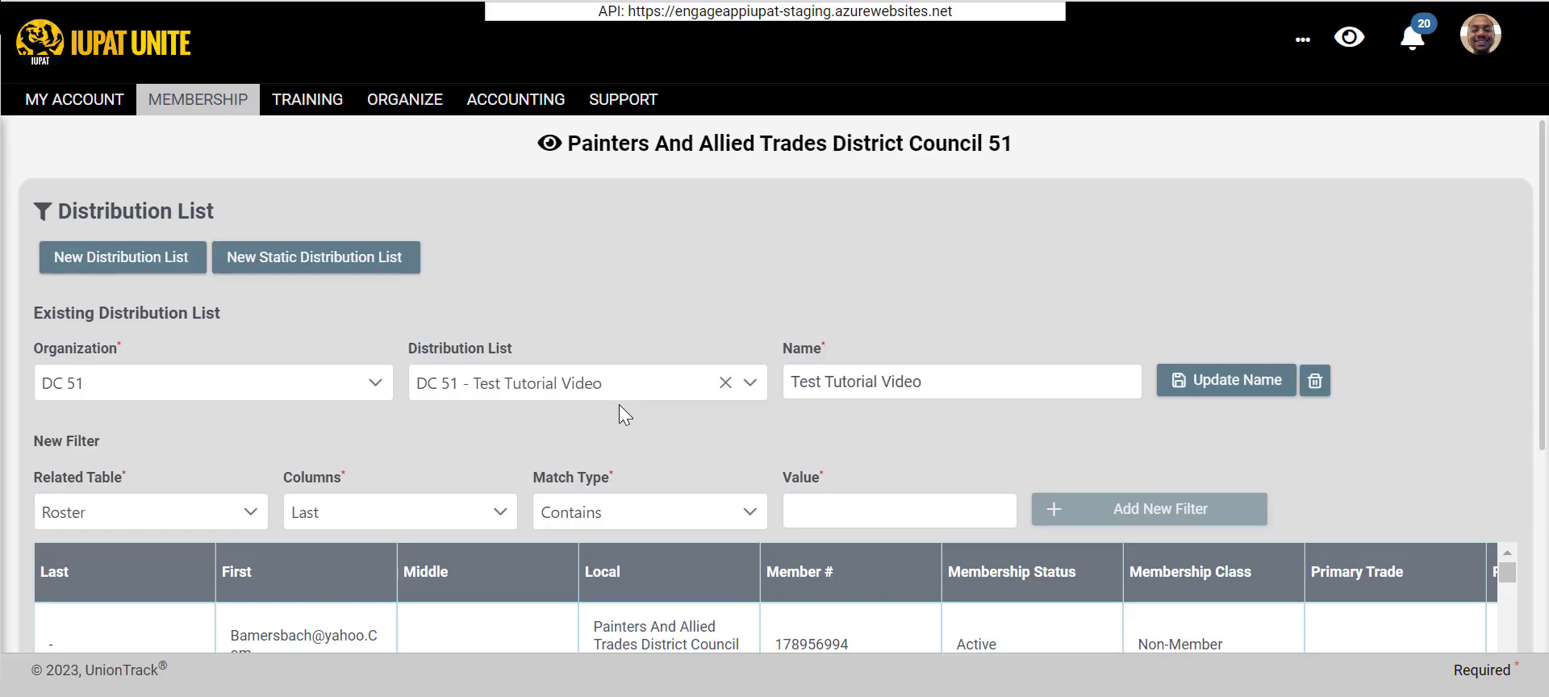
click(385, 513)
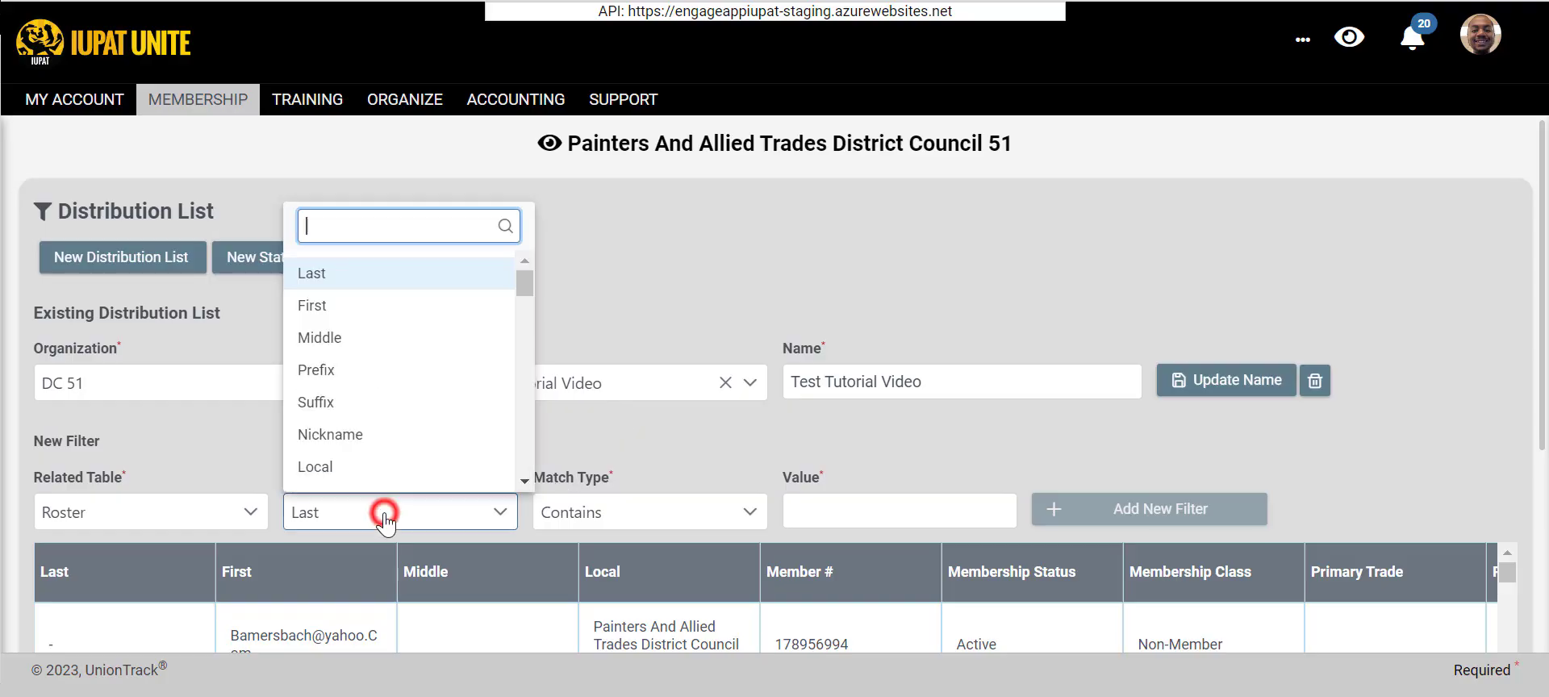
click(661, 430)
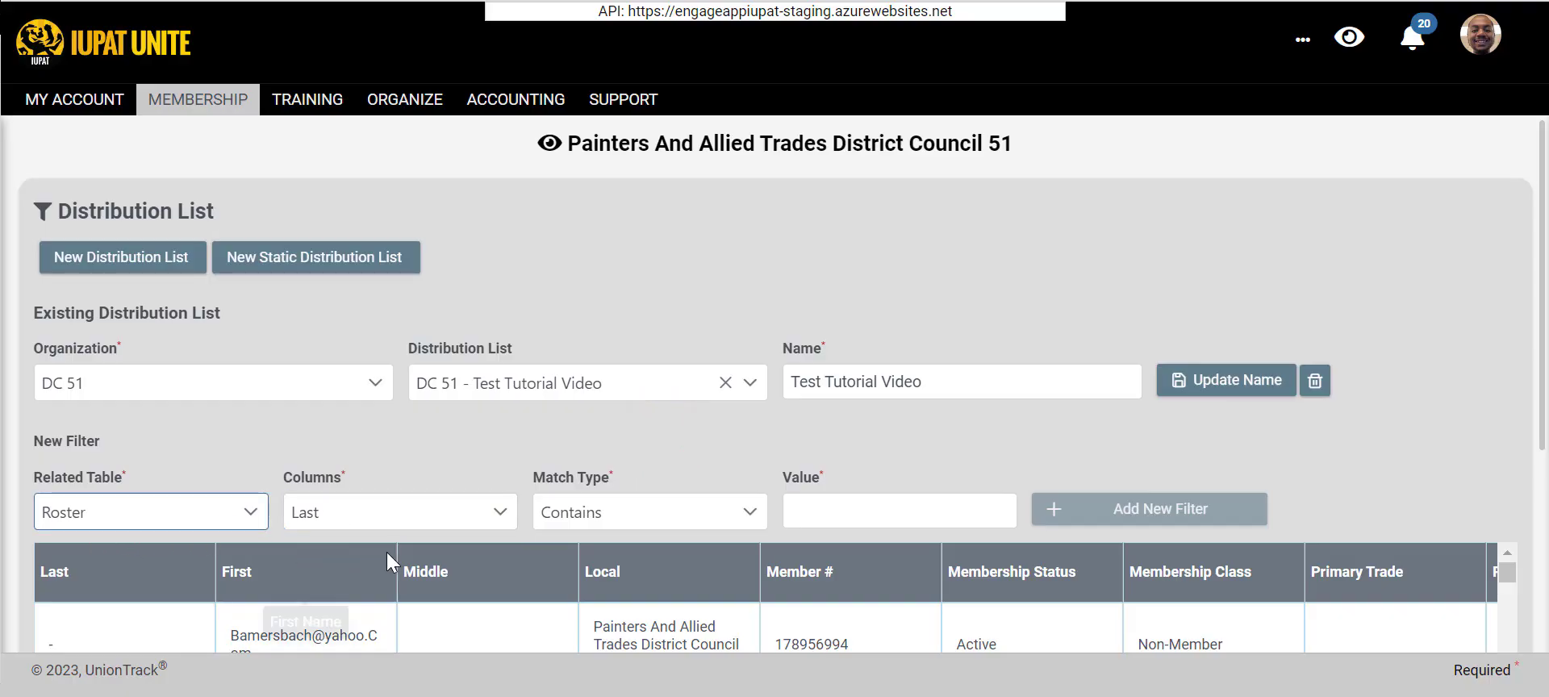
- Find the Membership Status column, choose it for the Roster filter, and open its status options
click(408, 512)
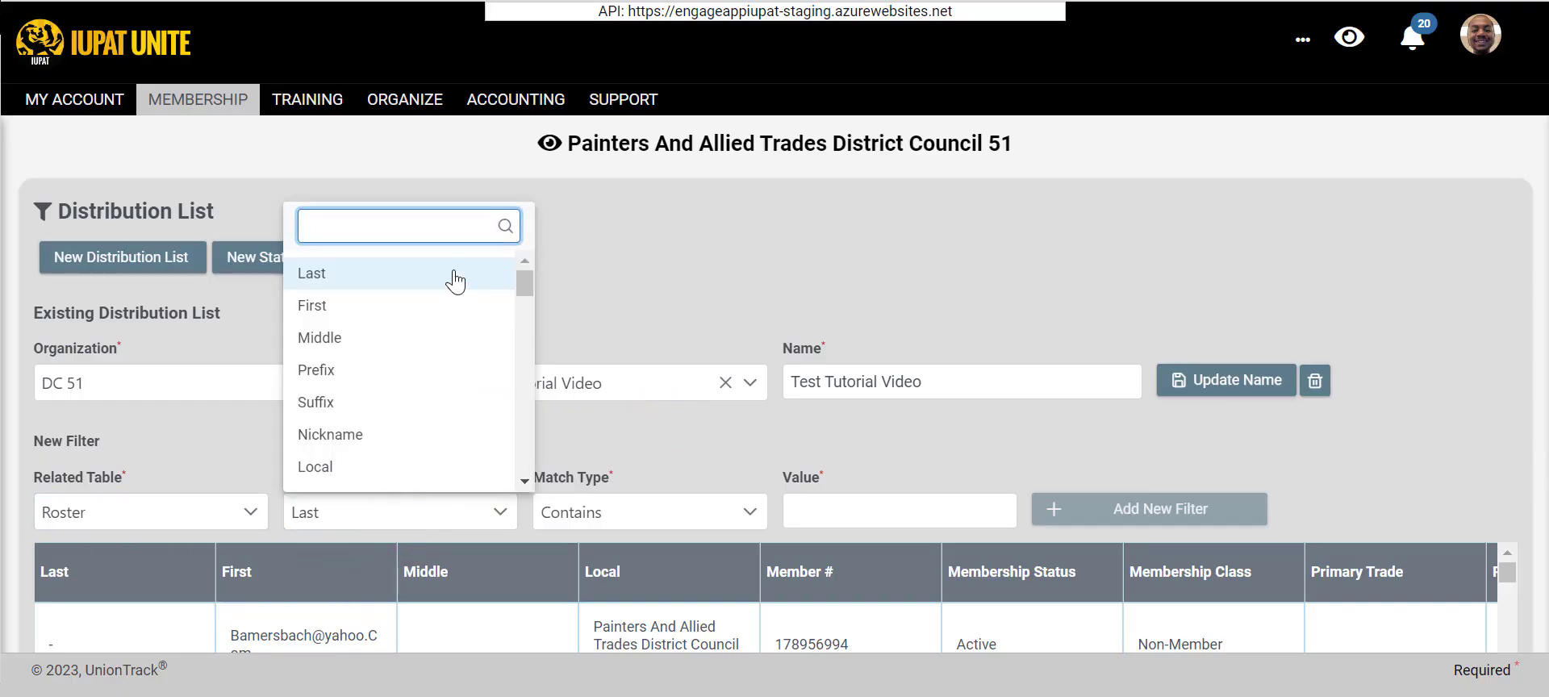
text(member)
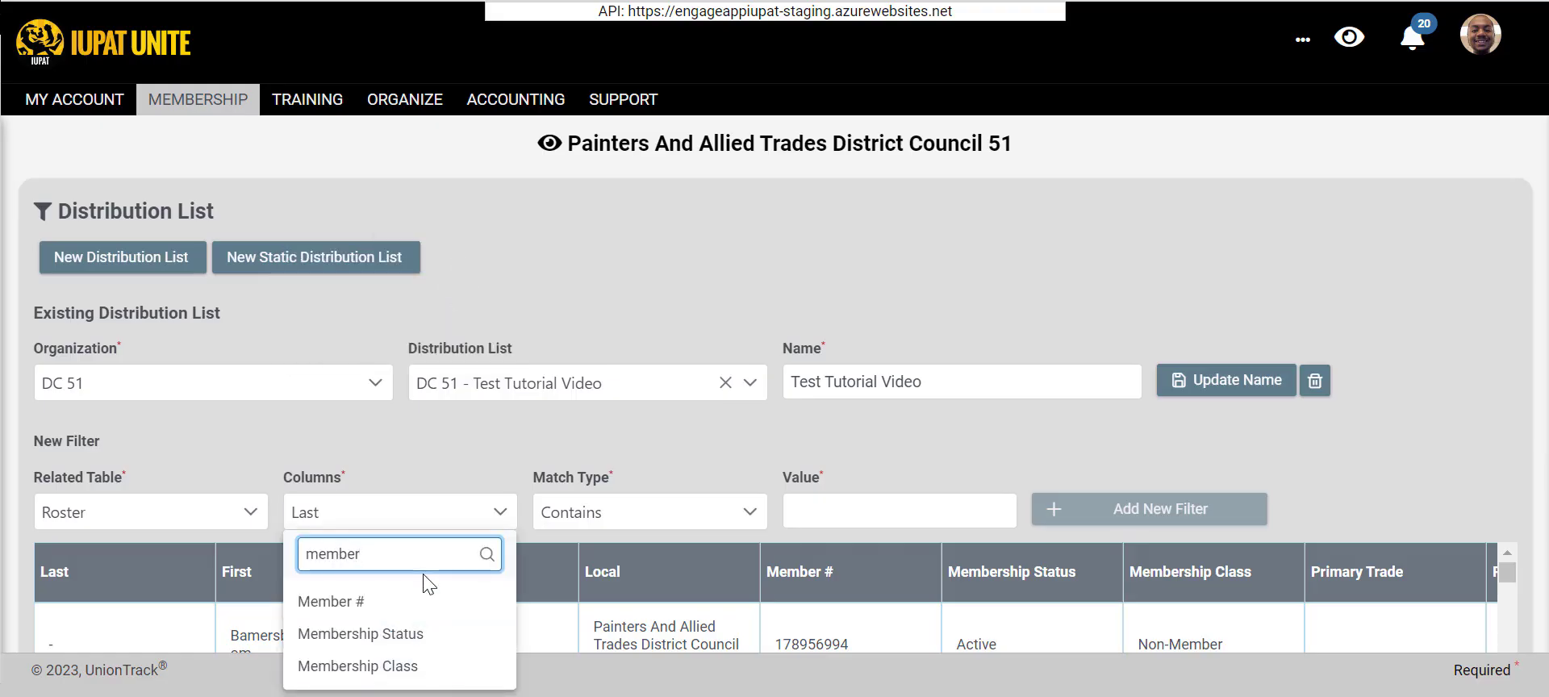
click(413, 635)
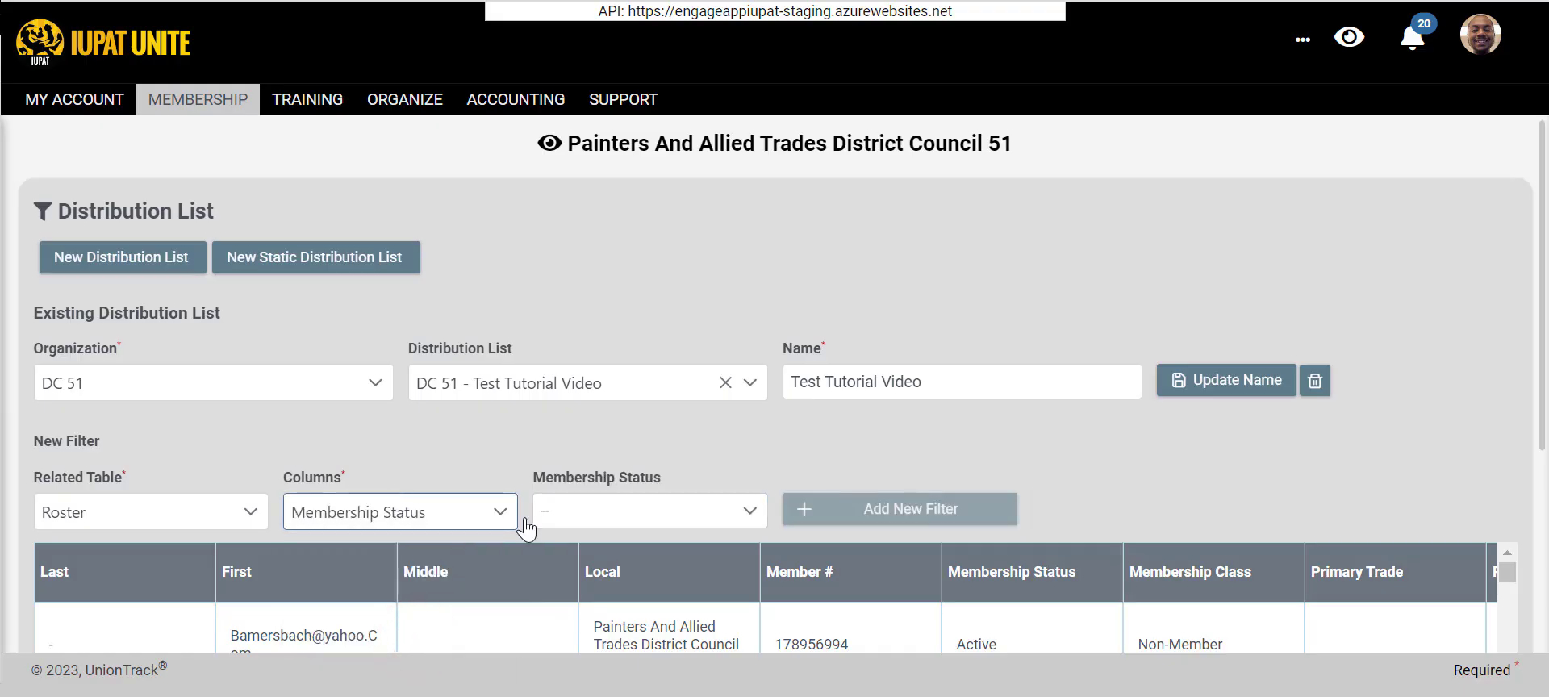
click(613, 523)
click(451, 460)
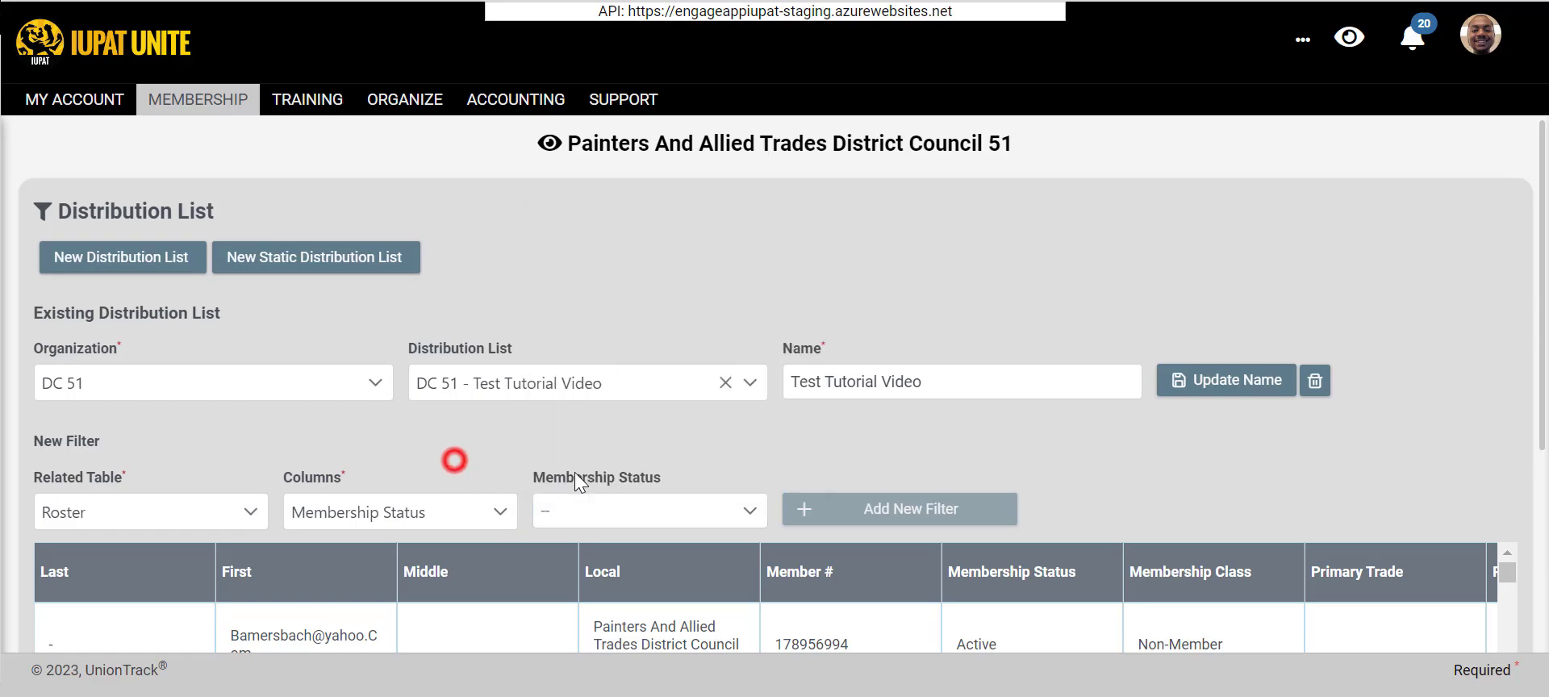
click(634, 514)
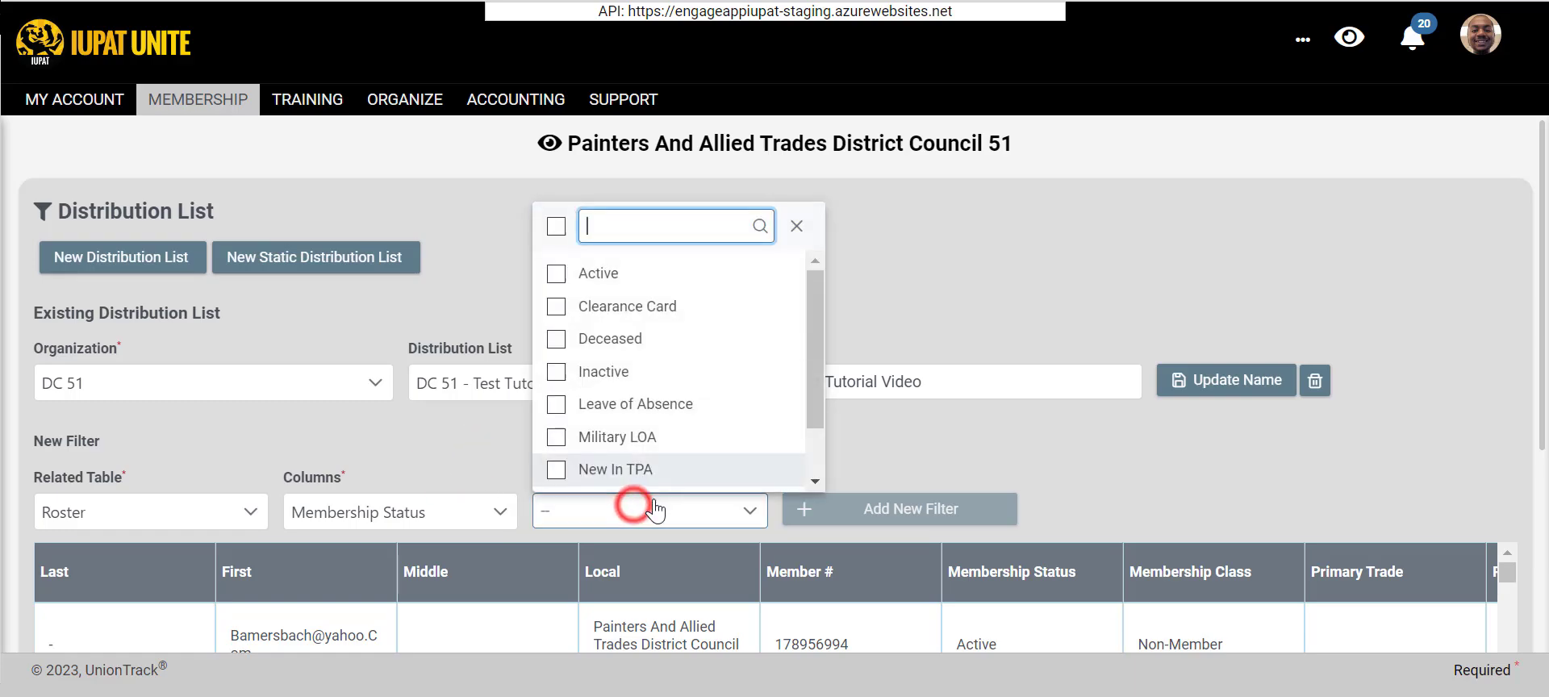
- Try selecting Active and Suspended as well as all membership statuses at once, and clear the whole selection
click(557, 275)
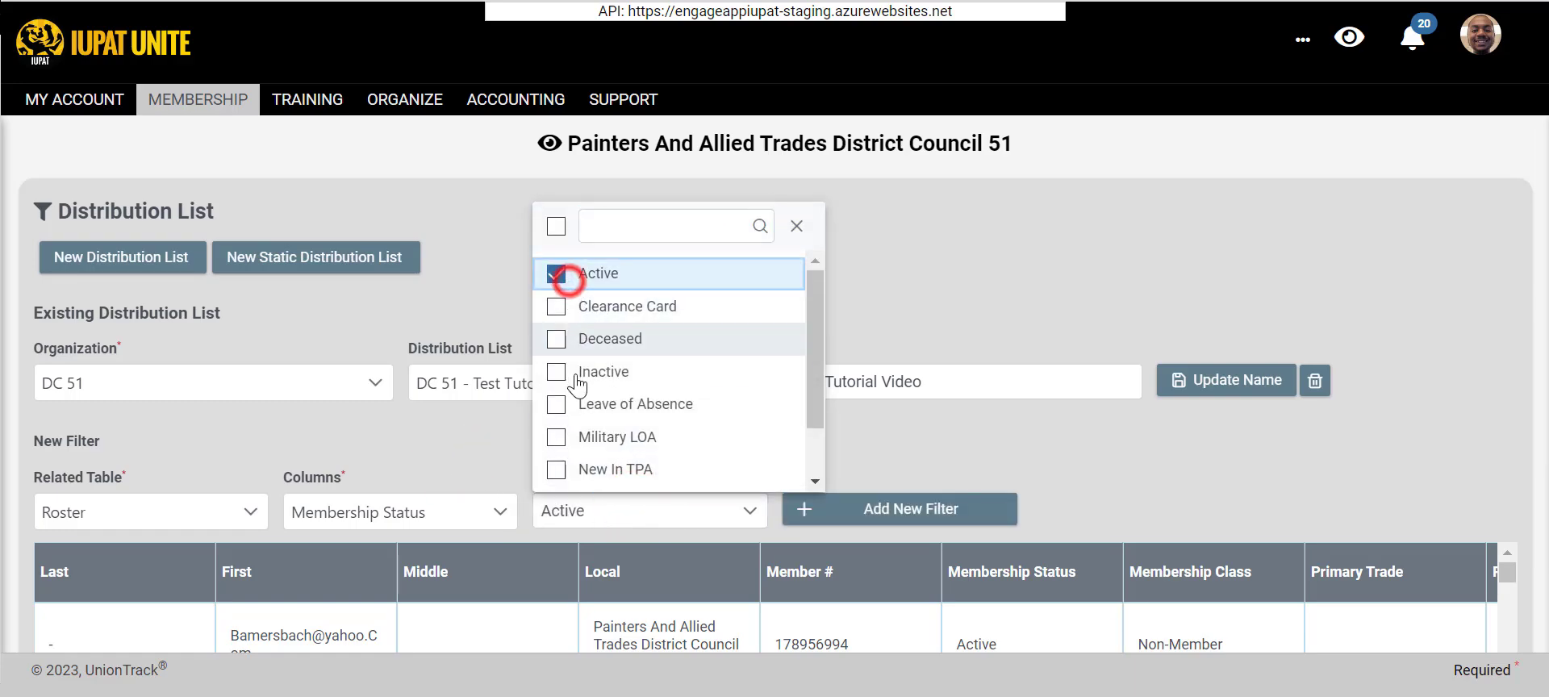
scroll(557, 323, down, 1)
click(558, 468)
scroll(574, 459, up, 1)
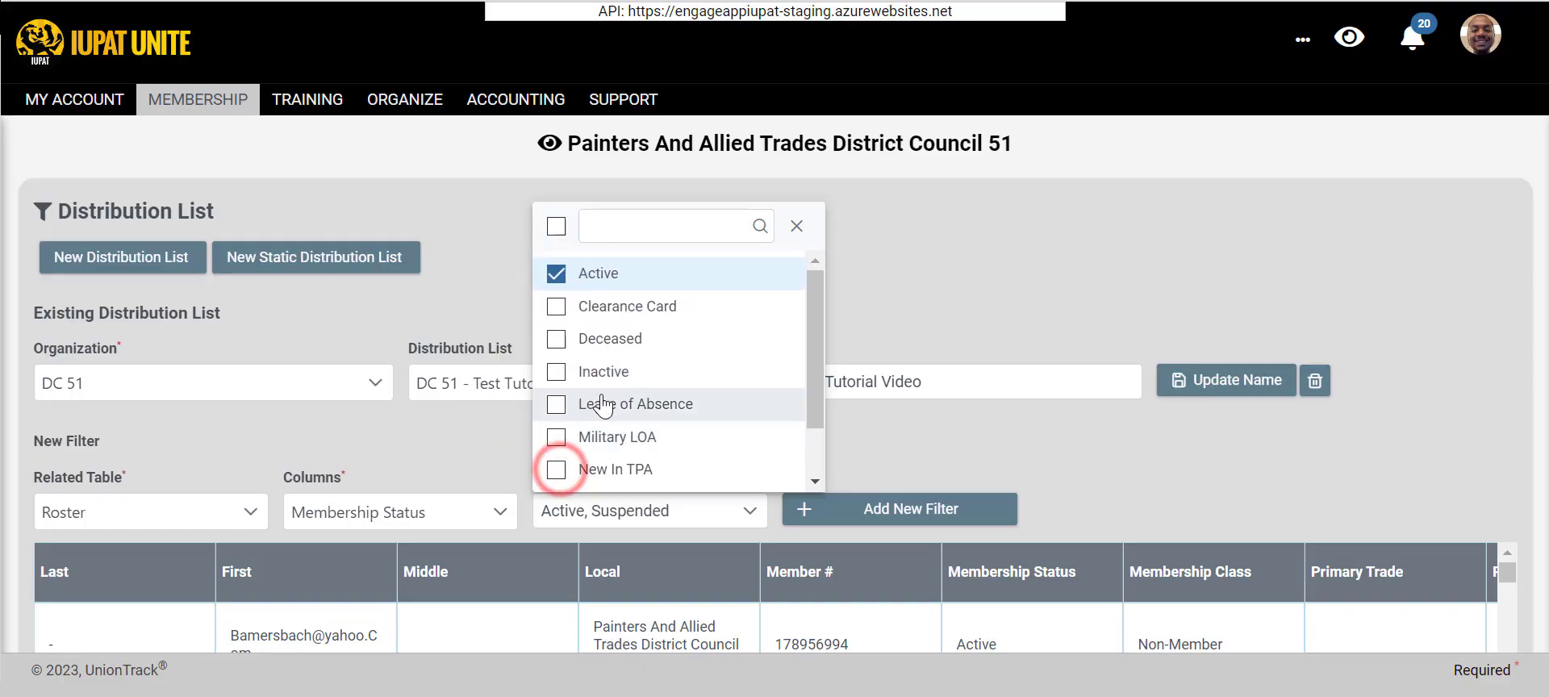
click(557, 230)
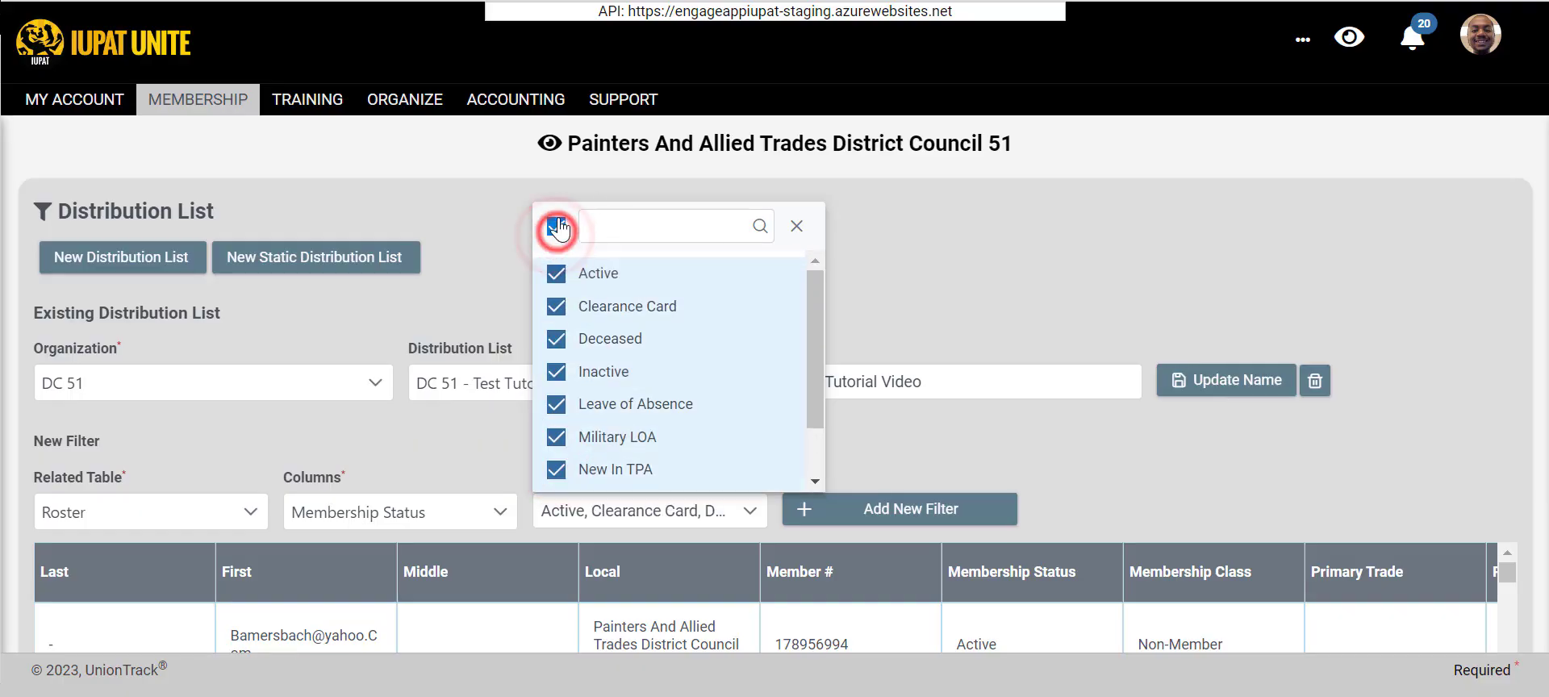
click(585, 227)
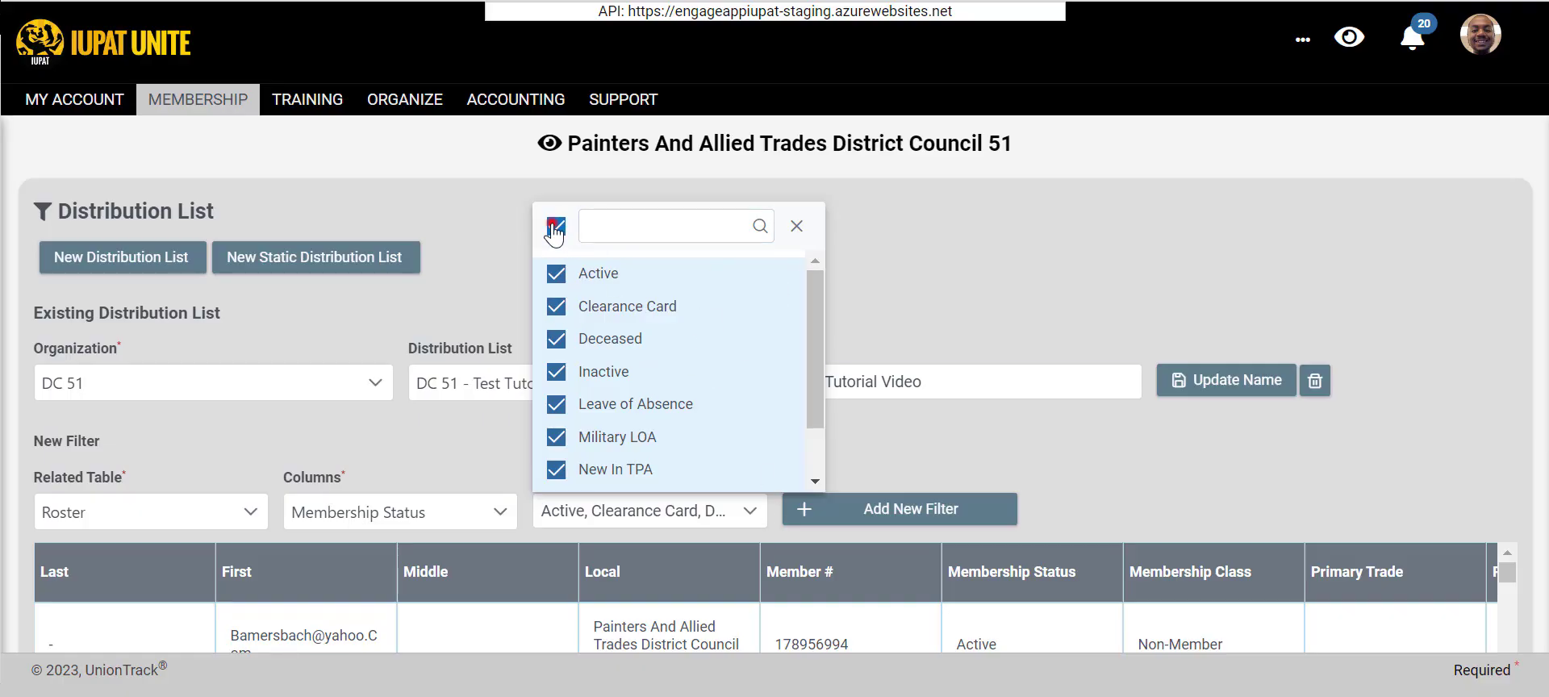
click(555, 229)
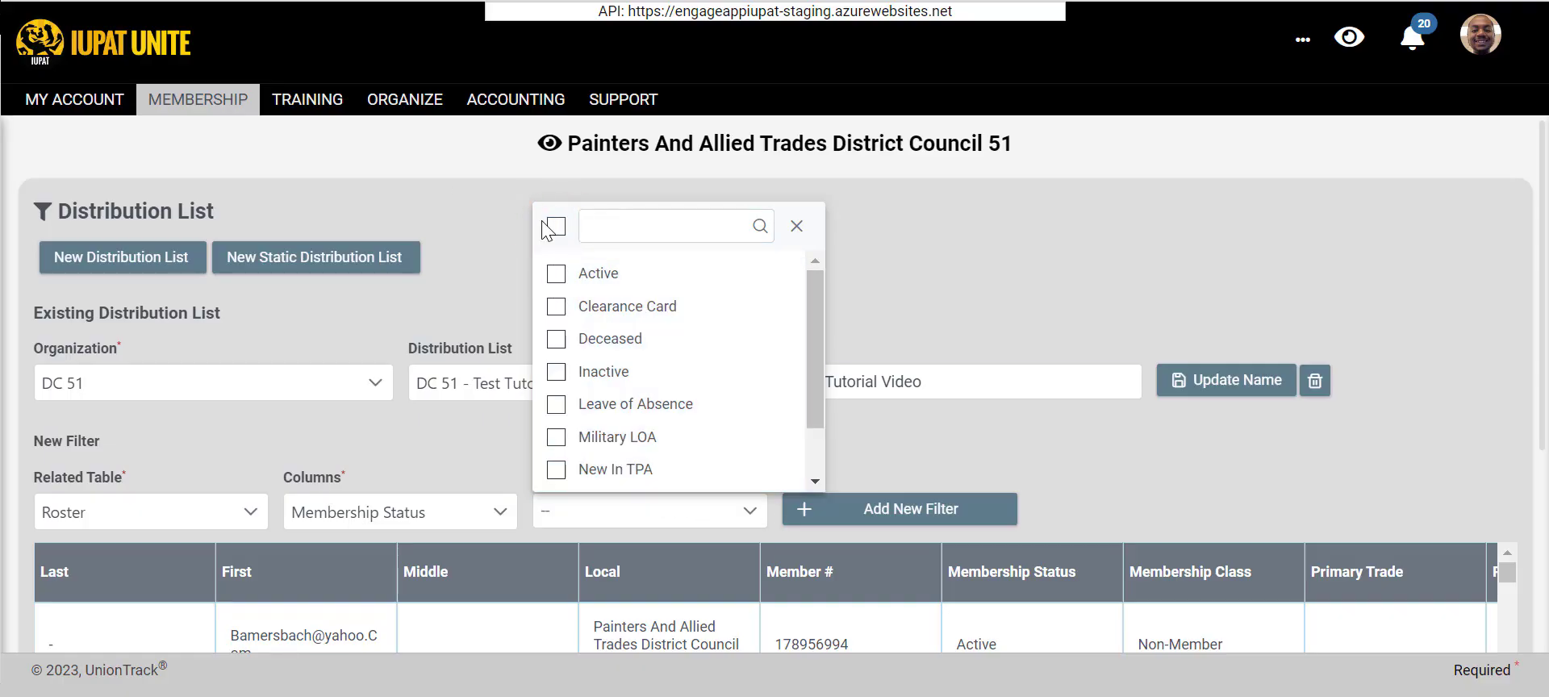
- Select the Active and Suspended membership statuses and add the filter to the distribution list
click(555, 276)
scroll(561, 363, down, 2)
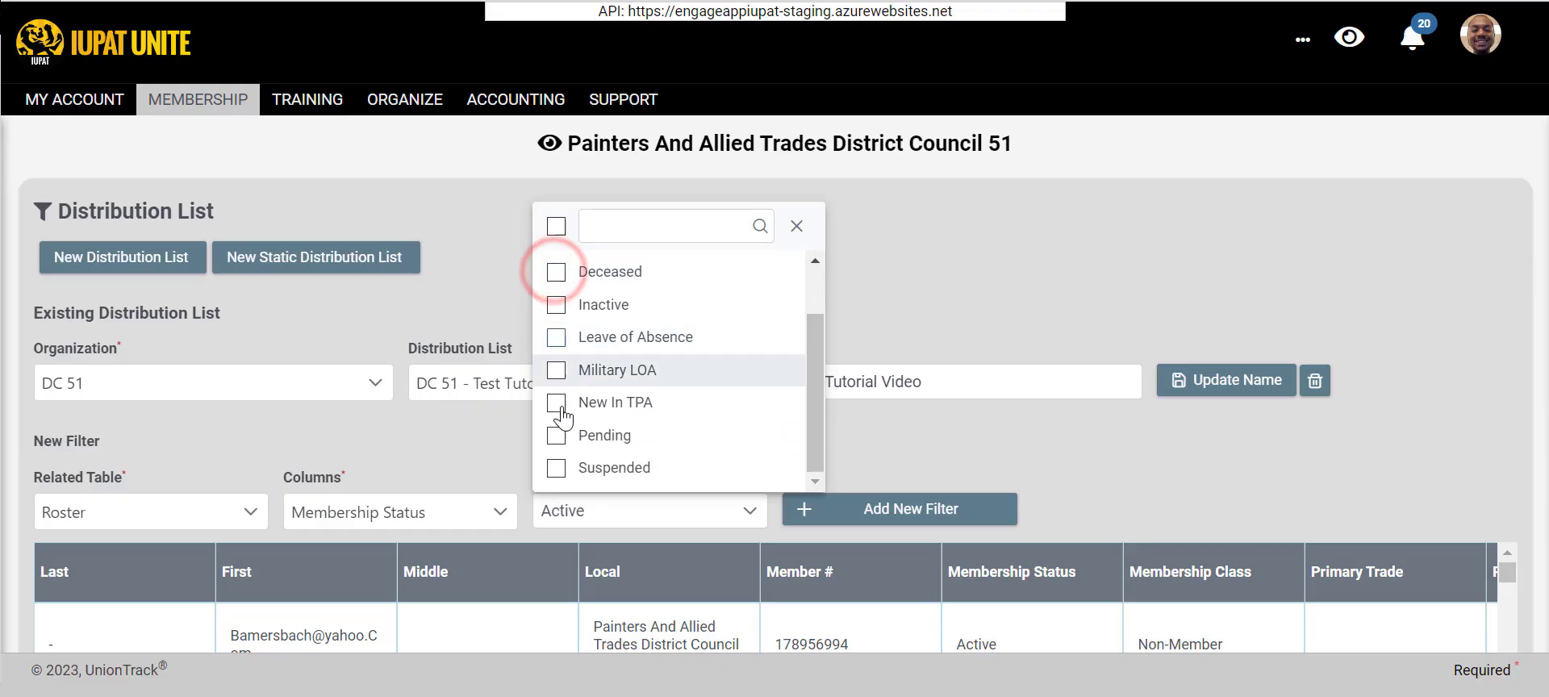
click(556, 469)
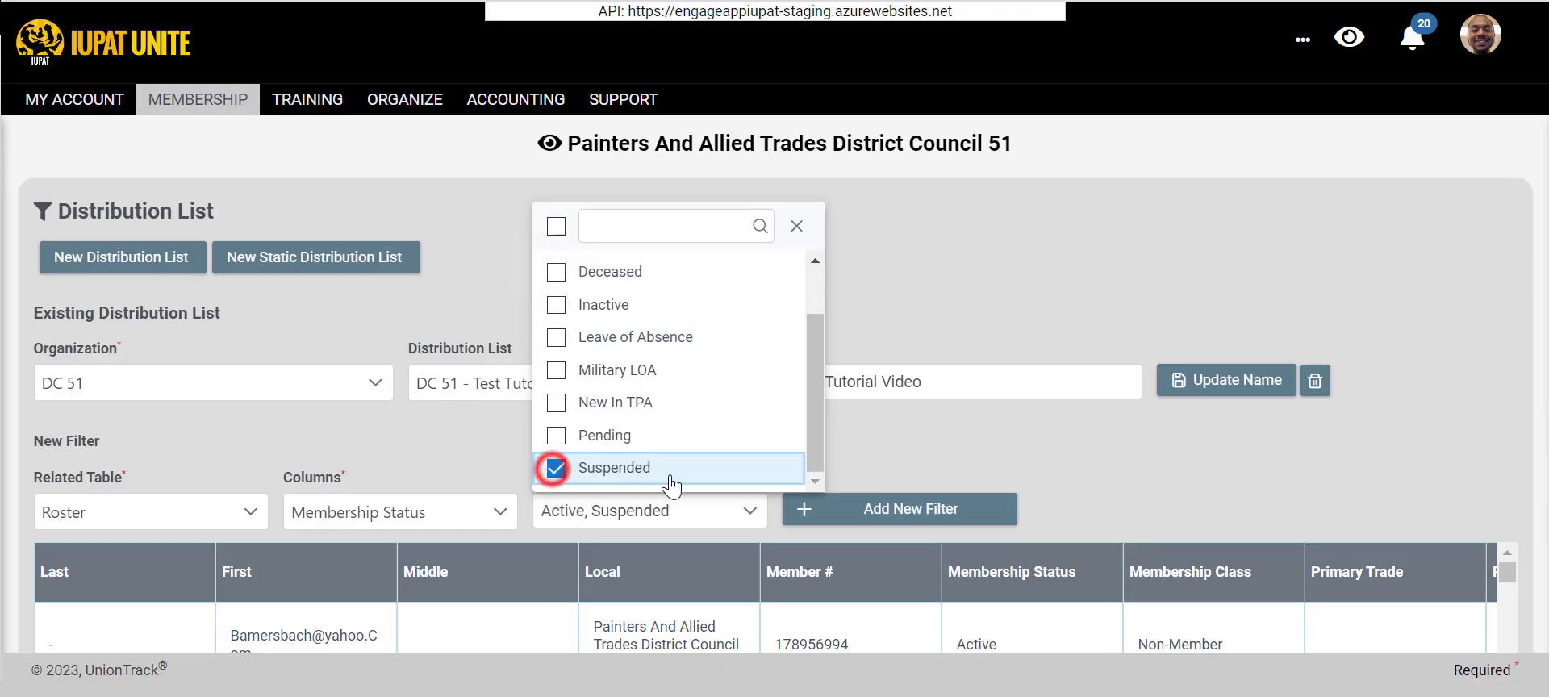
click(979, 457)
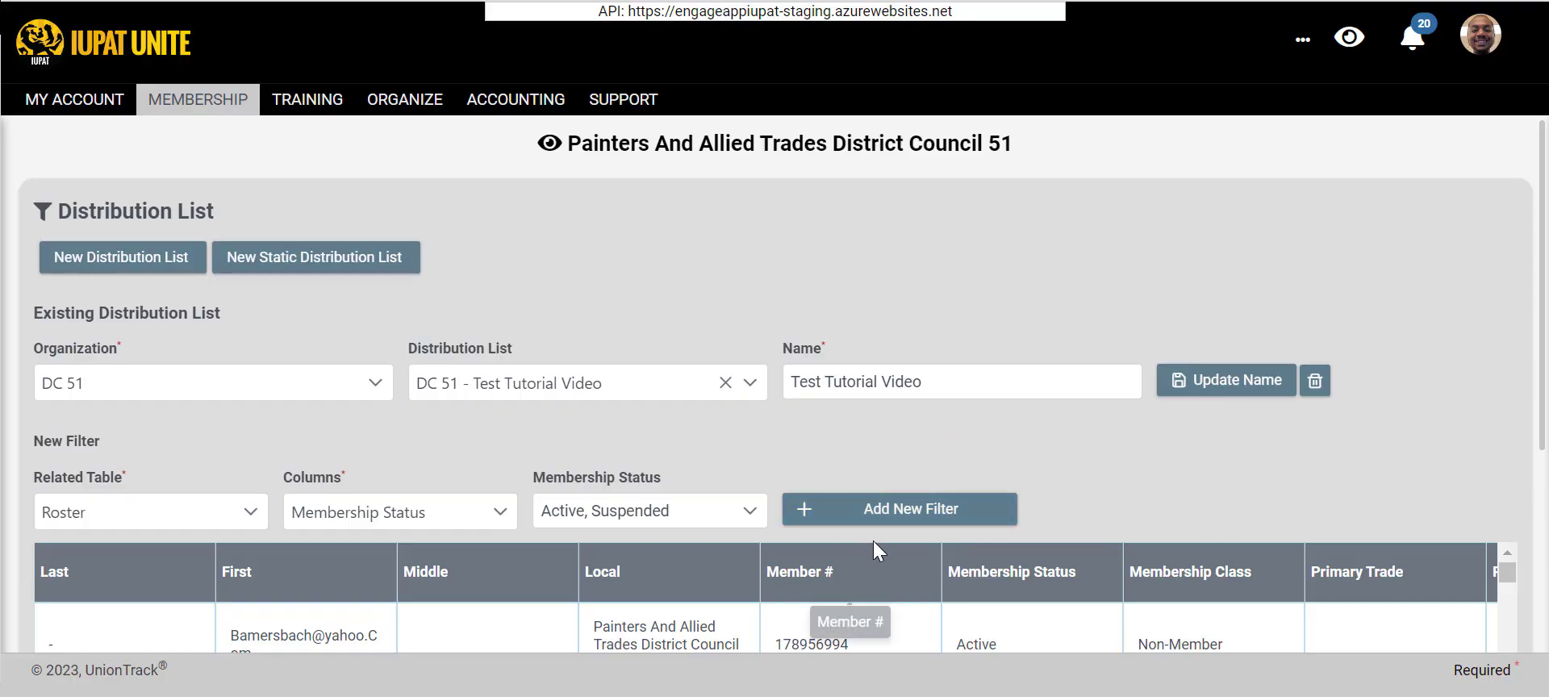
click(876, 511)
- Add another Roster filter on the Membership Class column with the Life and Industrial classes
scroll(339, 427, down, 1)
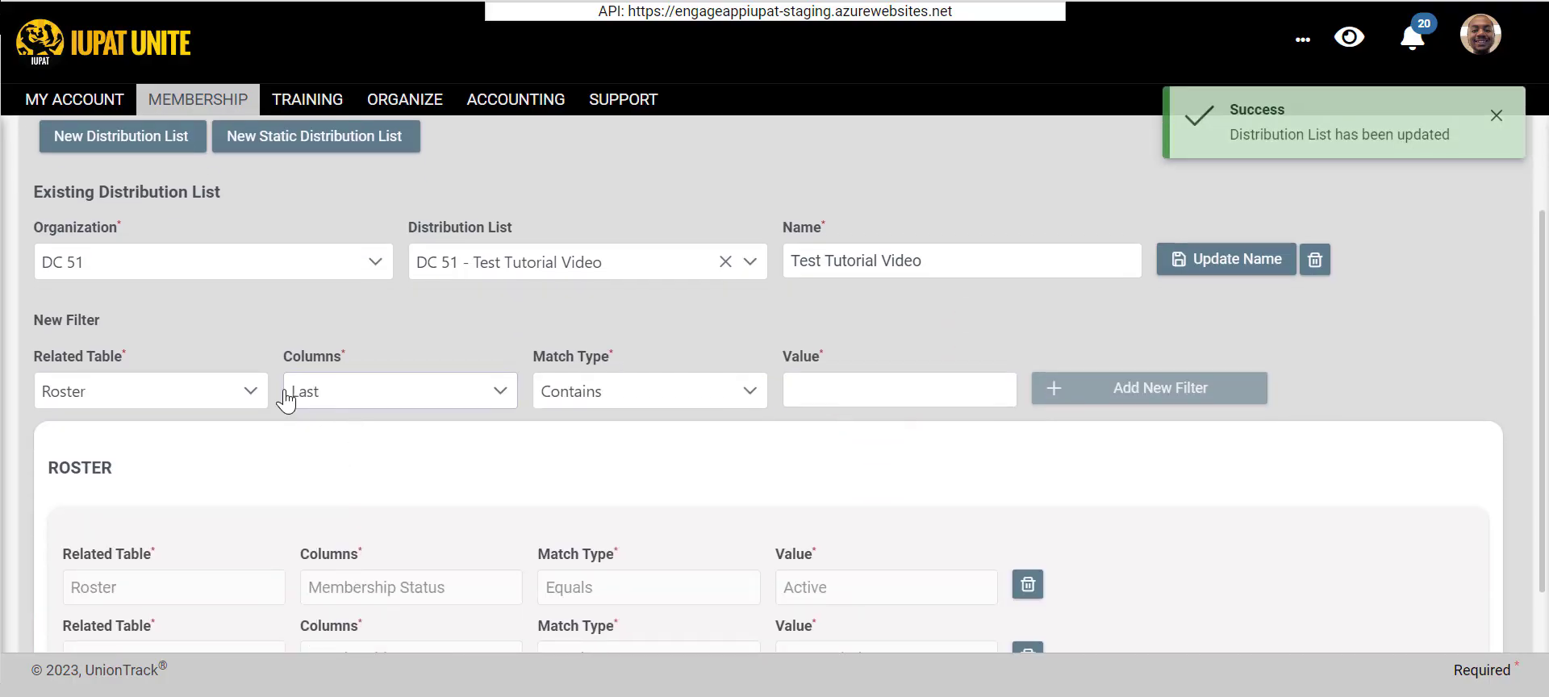
click(396, 385)
scroll(403, 484, down, 1)
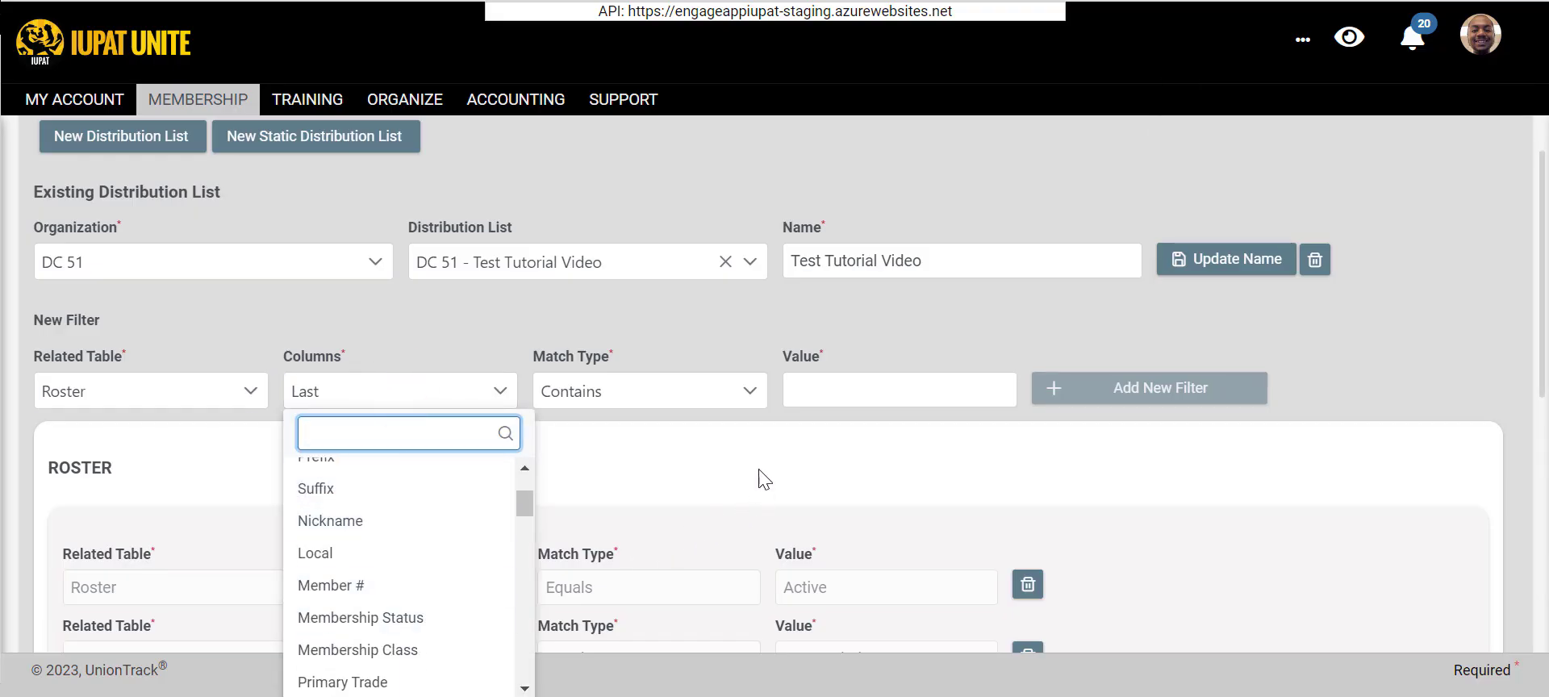
click(438, 650)
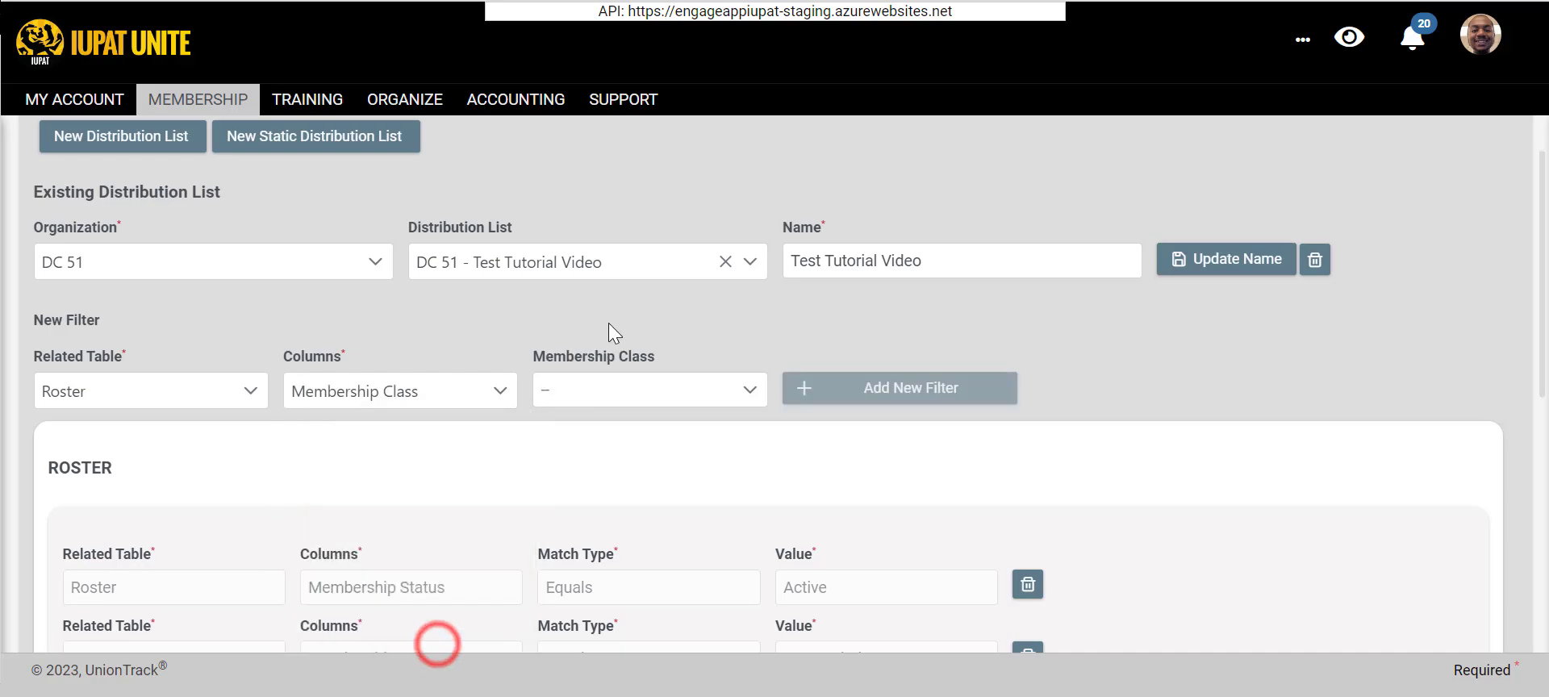
click(609, 377)
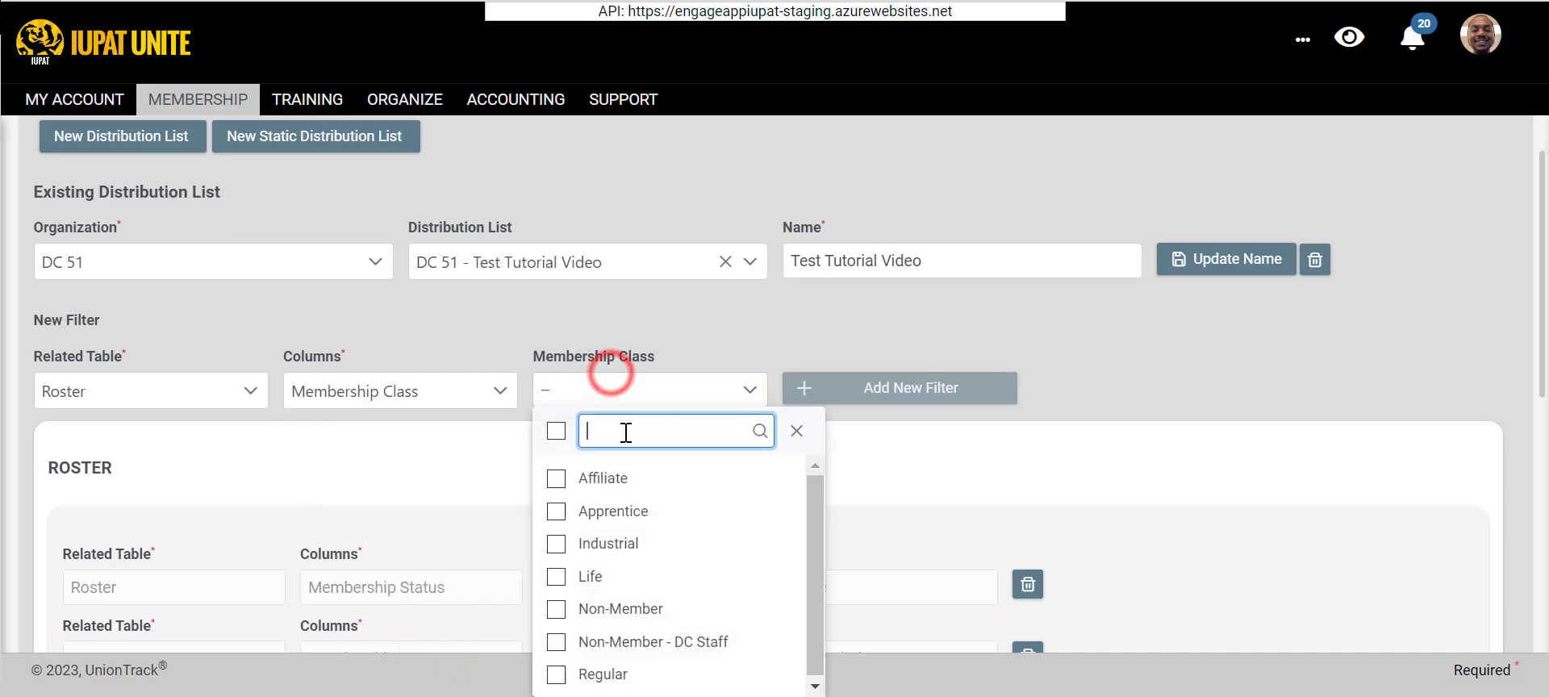
click(571, 574)
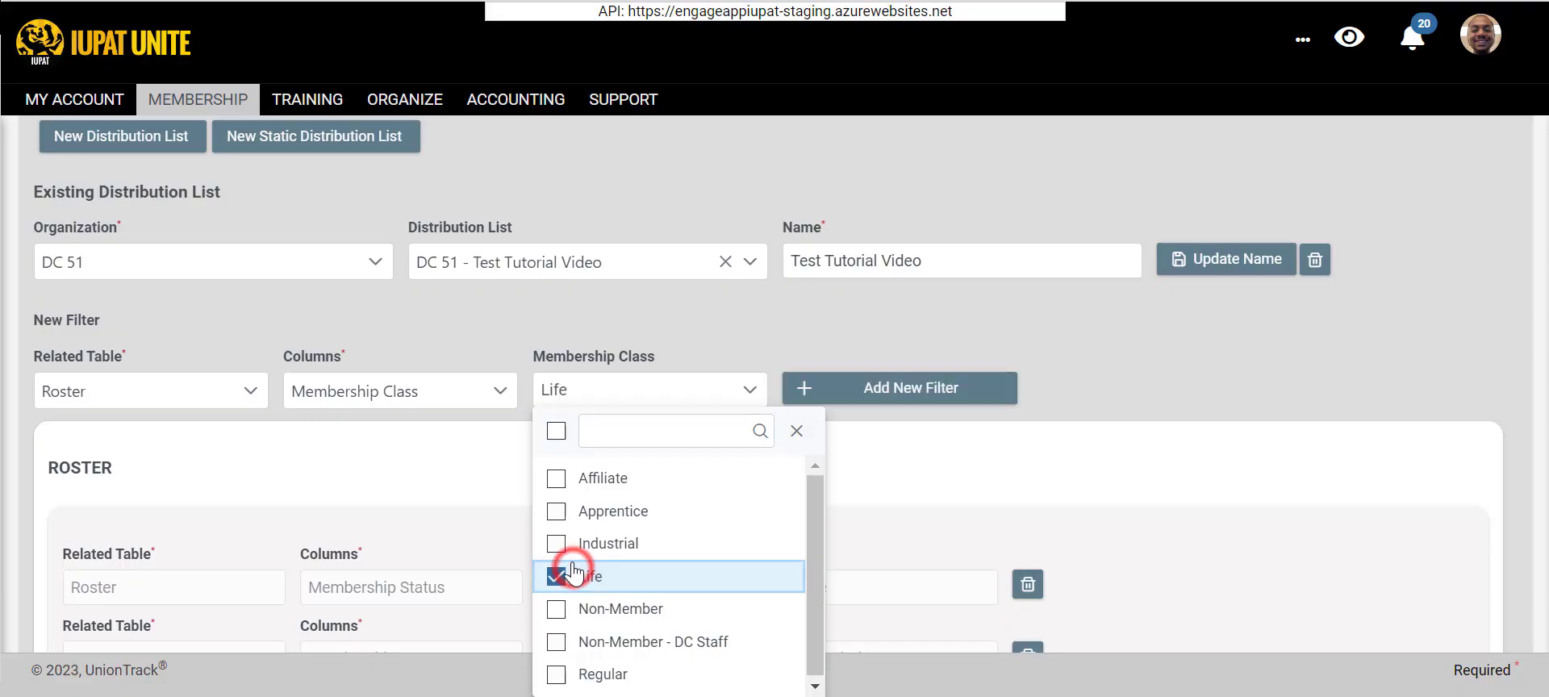
click(561, 540)
click(896, 388)
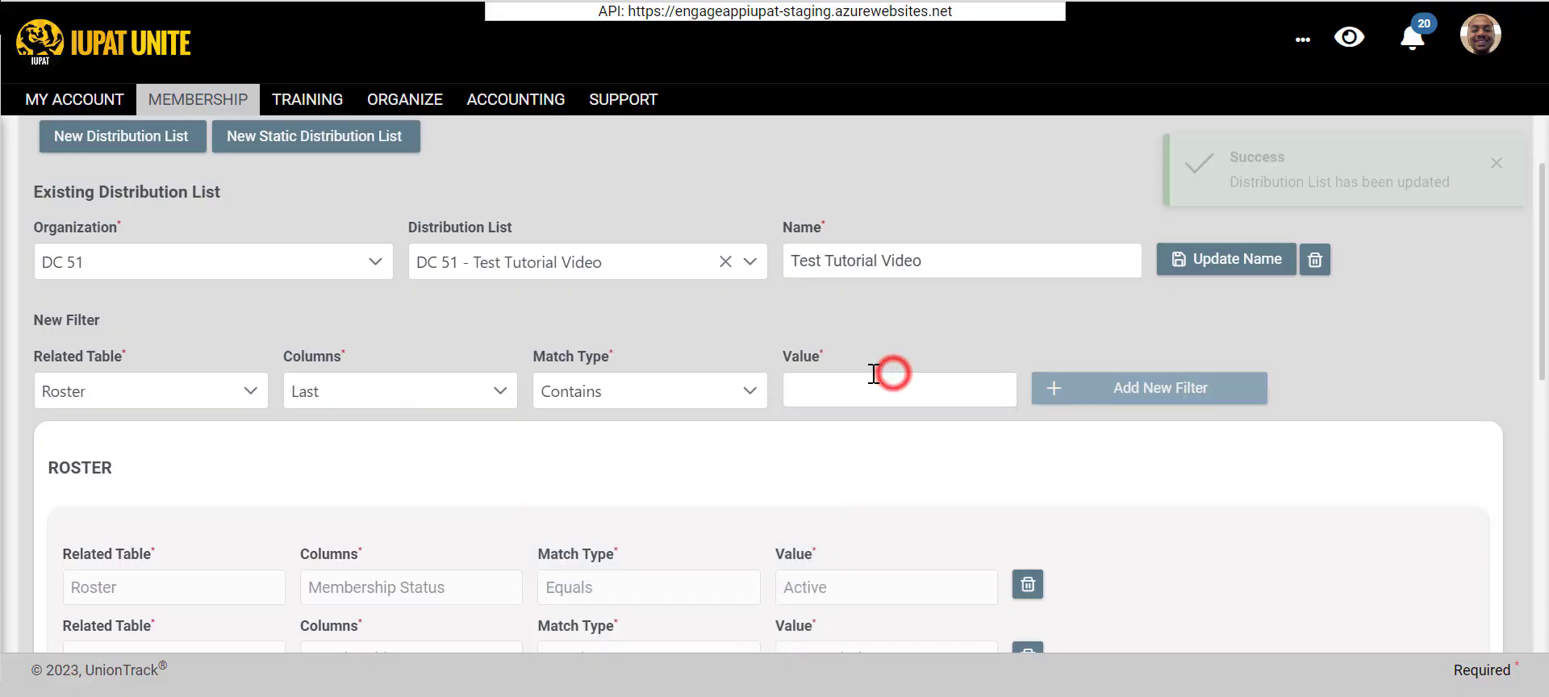
- Choose the Paid Through Date column for a new Roster filter and review the available match types
click(499, 394)
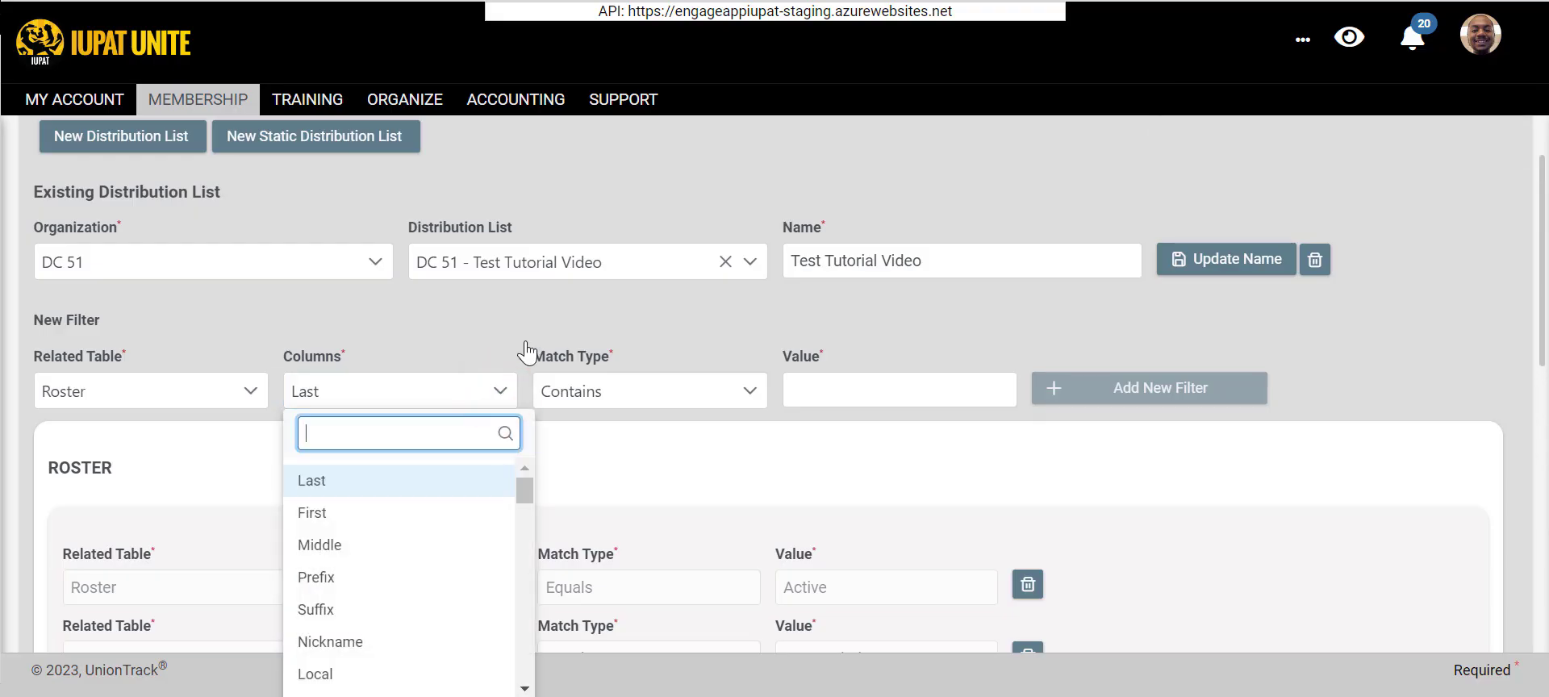
text(paid)
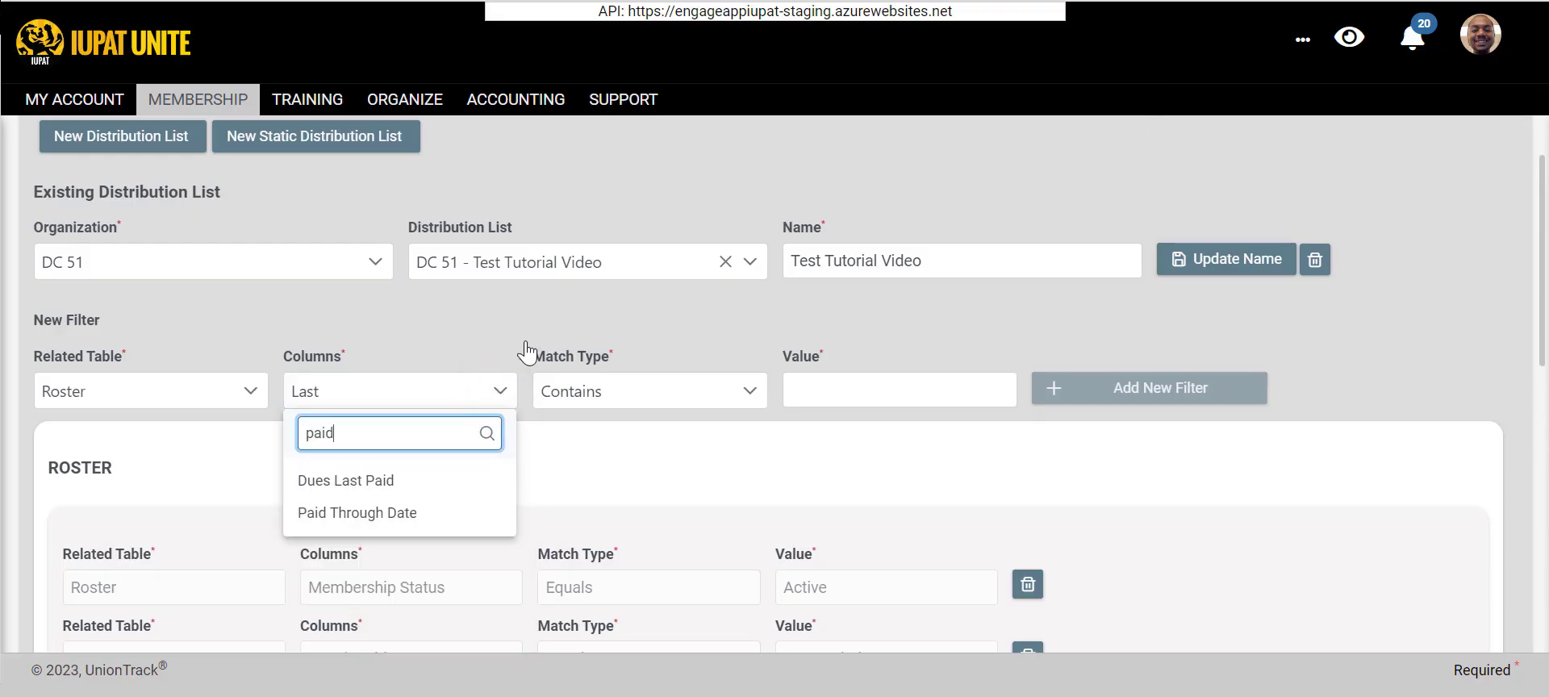
click(405, 514)
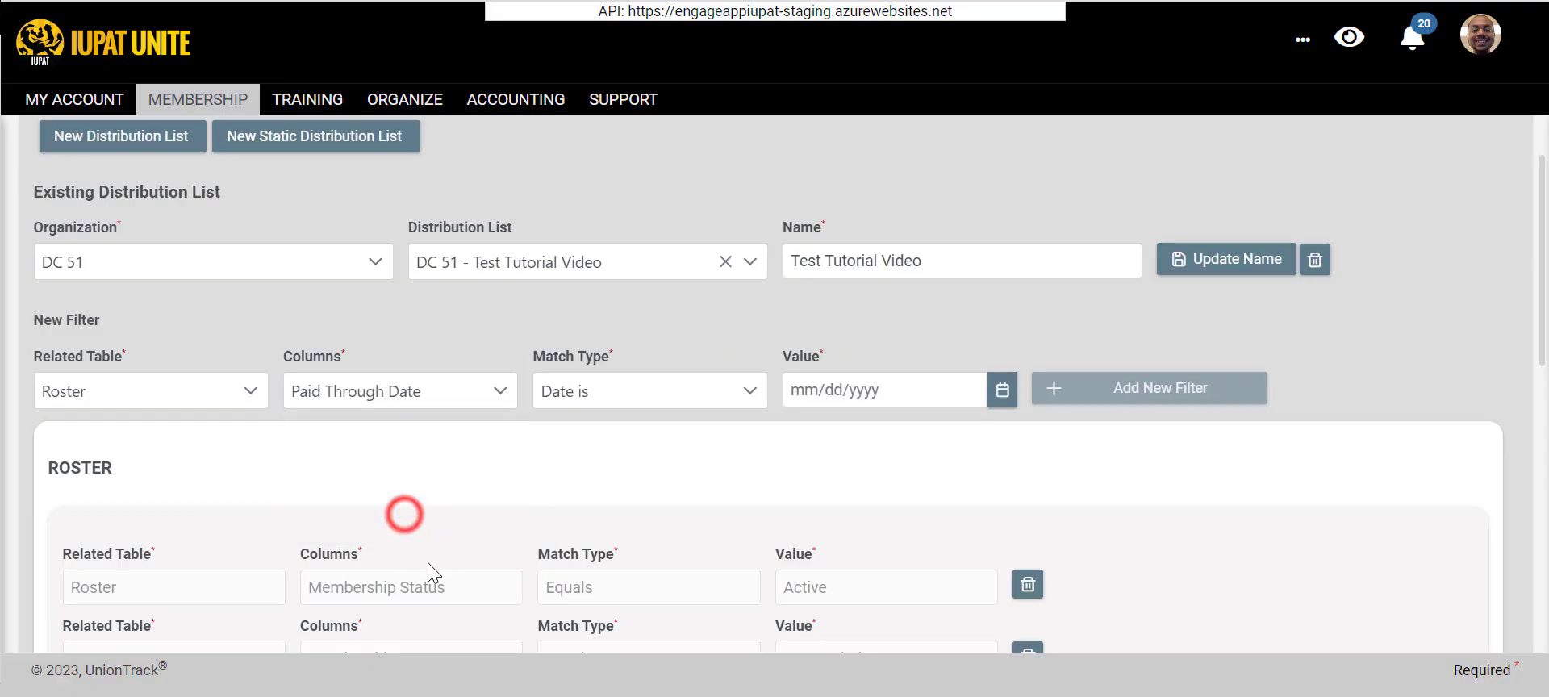
click(641, 401)
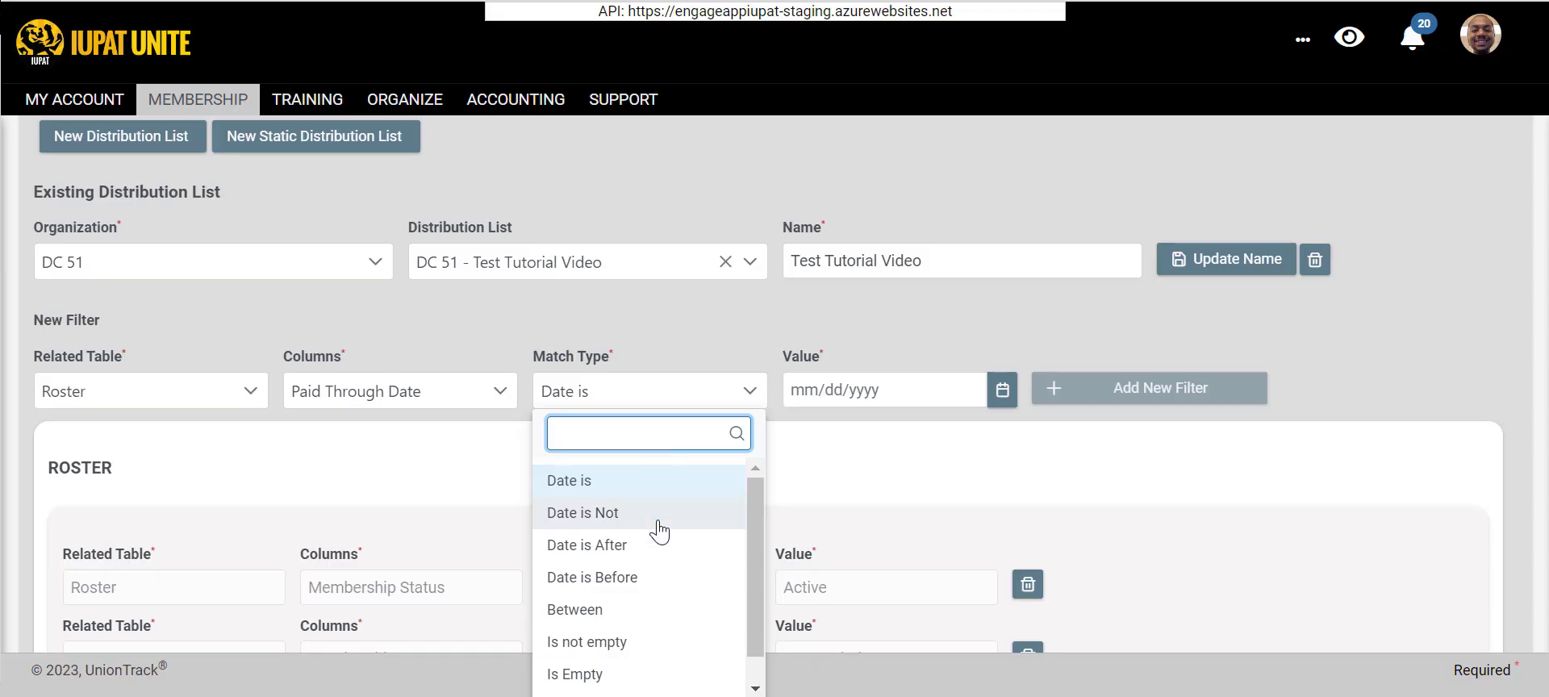
scroll(633, 625, down, 1)
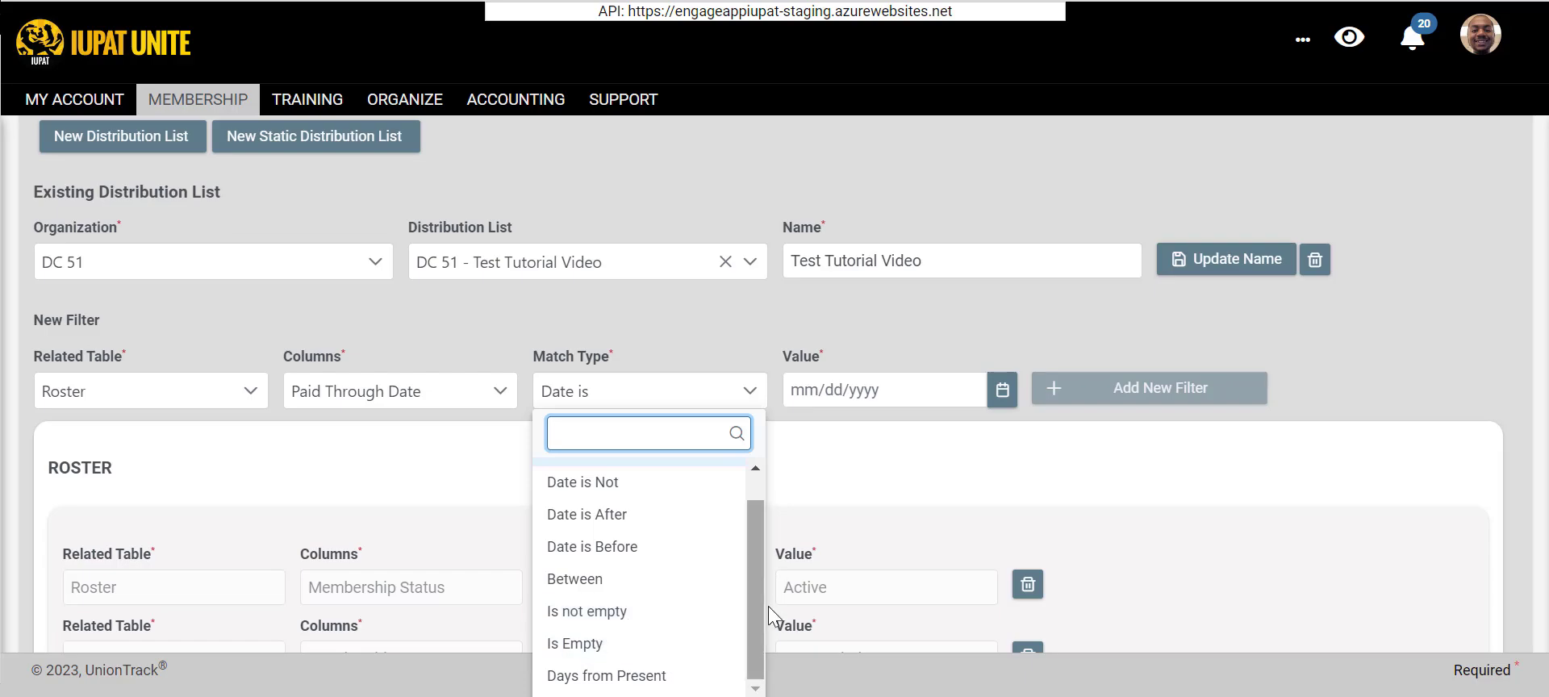
click(923, 313)
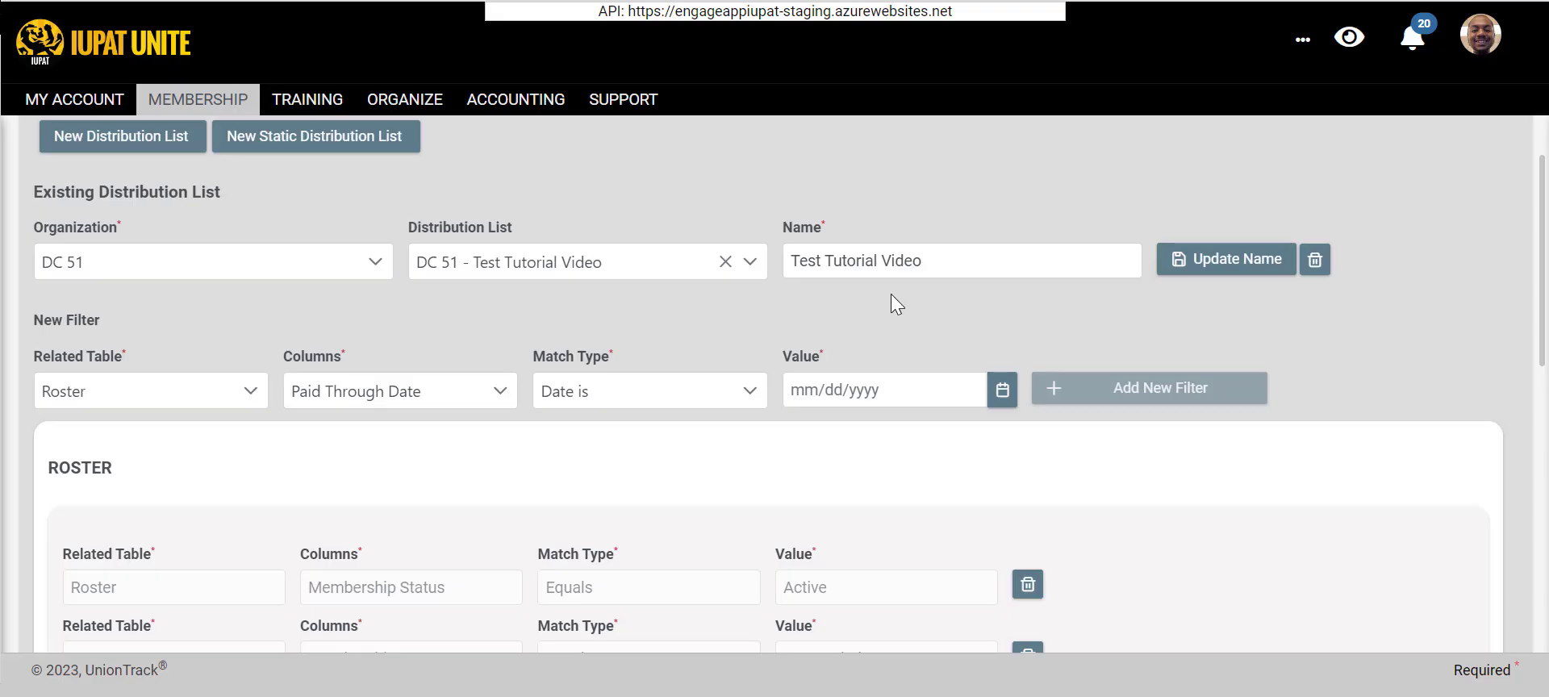
- Set the Paid Through Date filter's value to 03/31/2023 with match type Date is, and add it to the distribution list
click(861, 386)
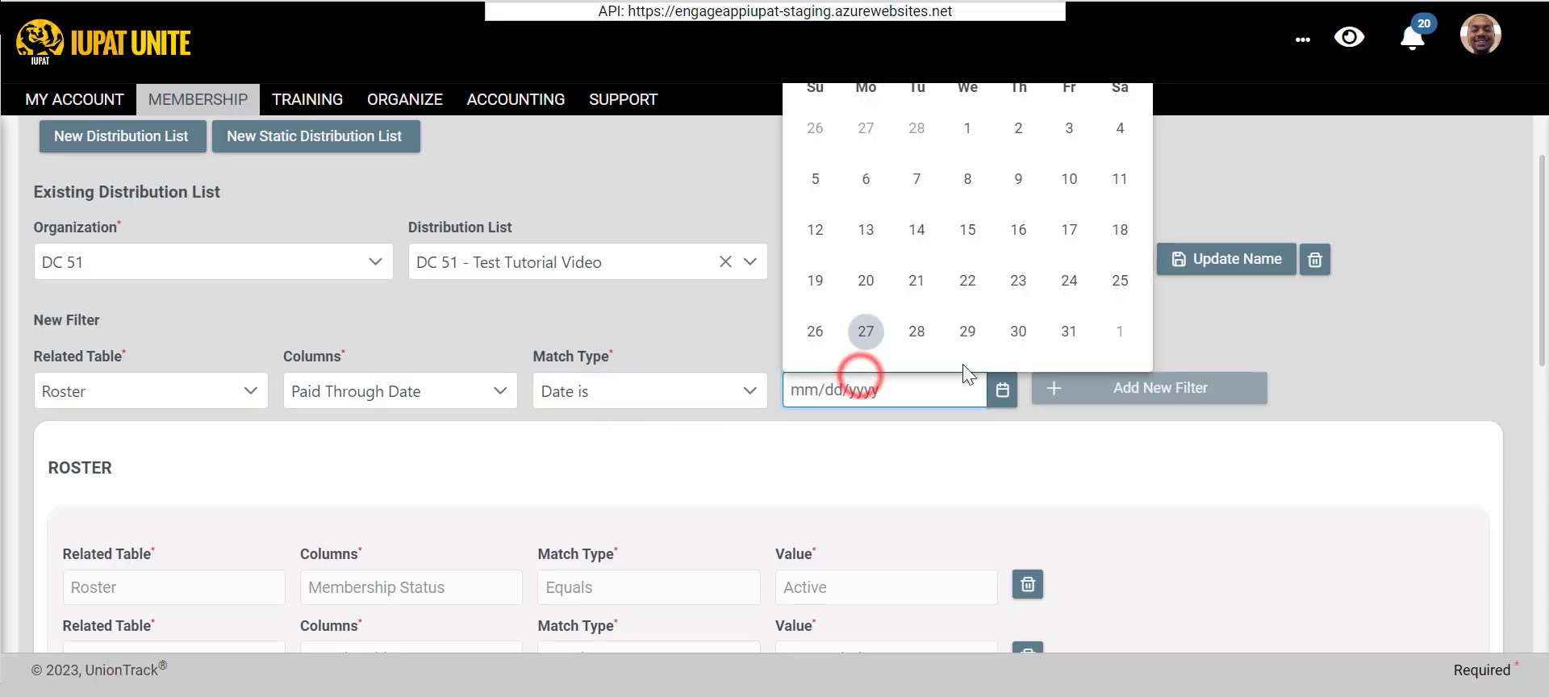
click(901, 425)
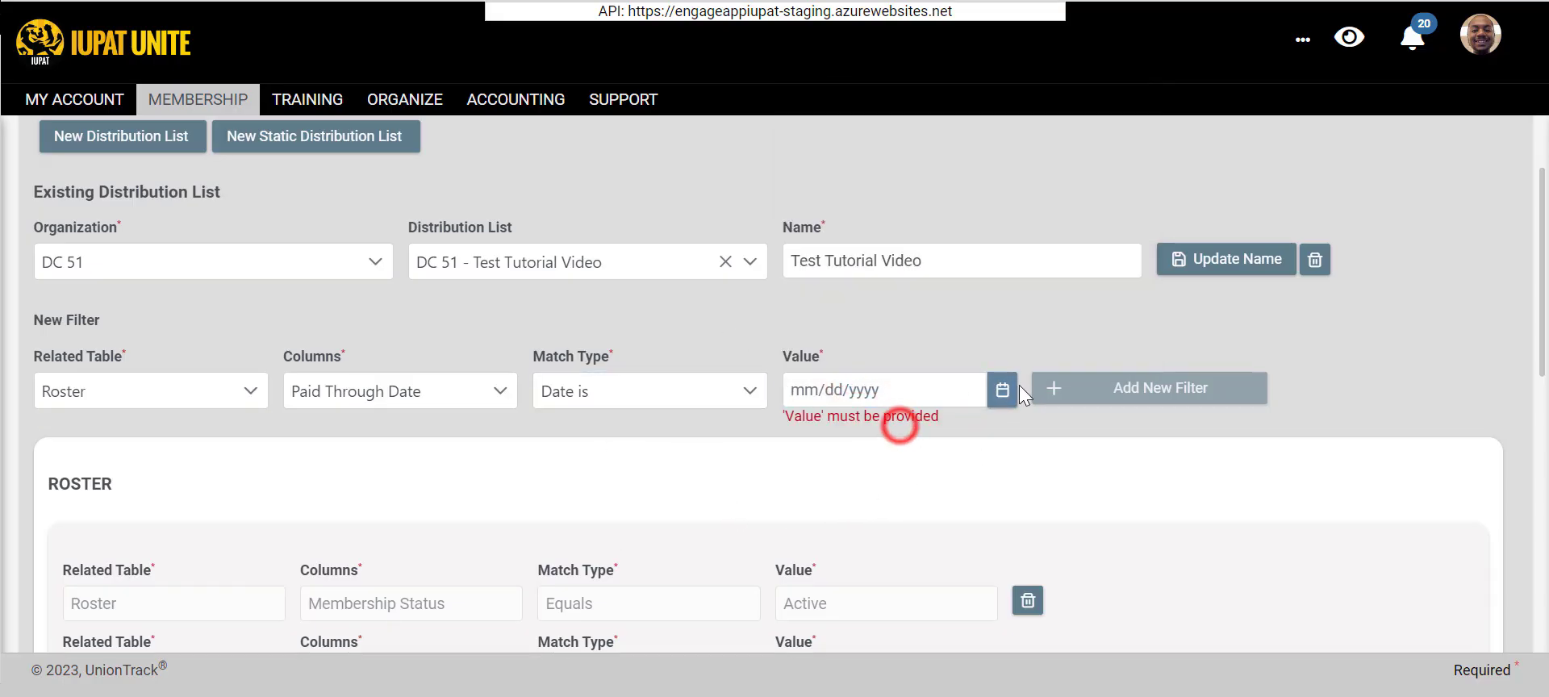
scroll(1008, 363, down, 2)
click(1002, 269)
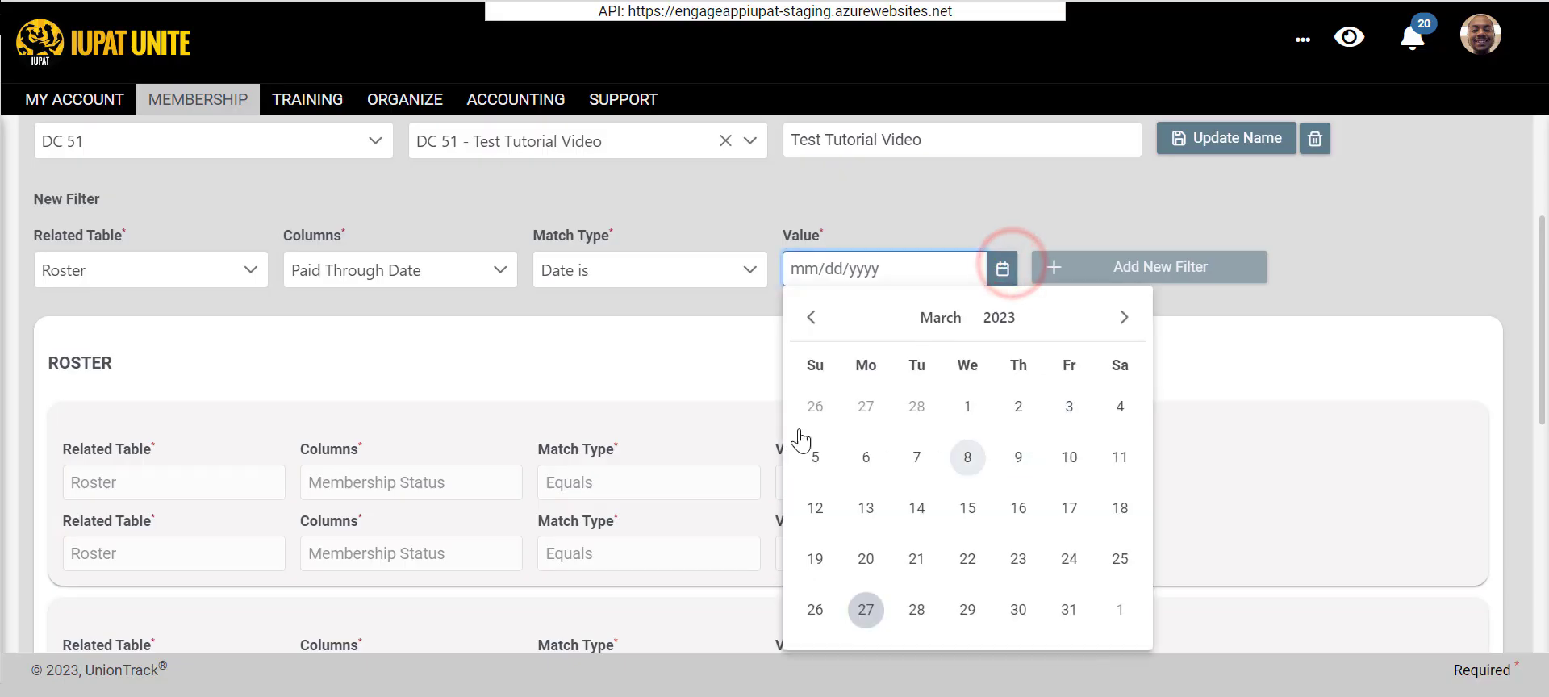
click(1069, 609)
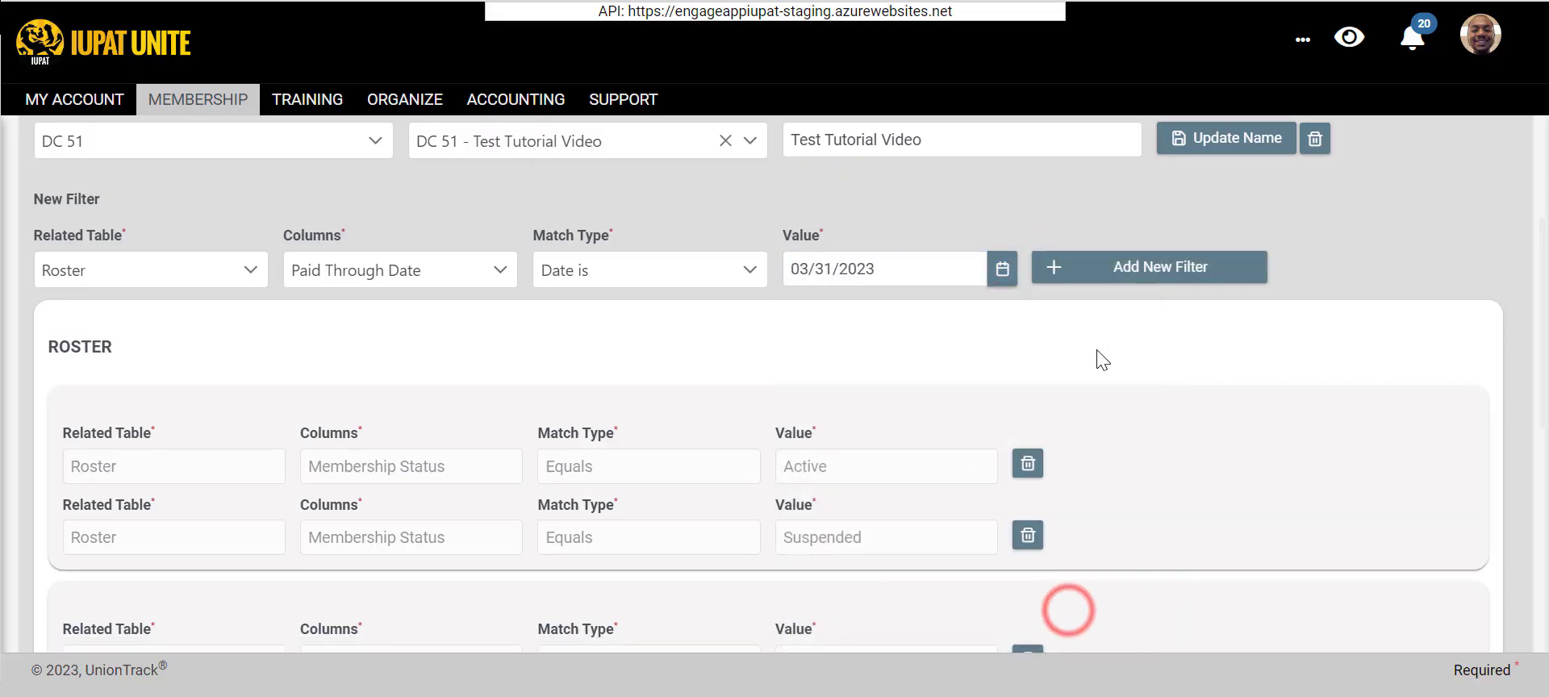
click(1078, 274)
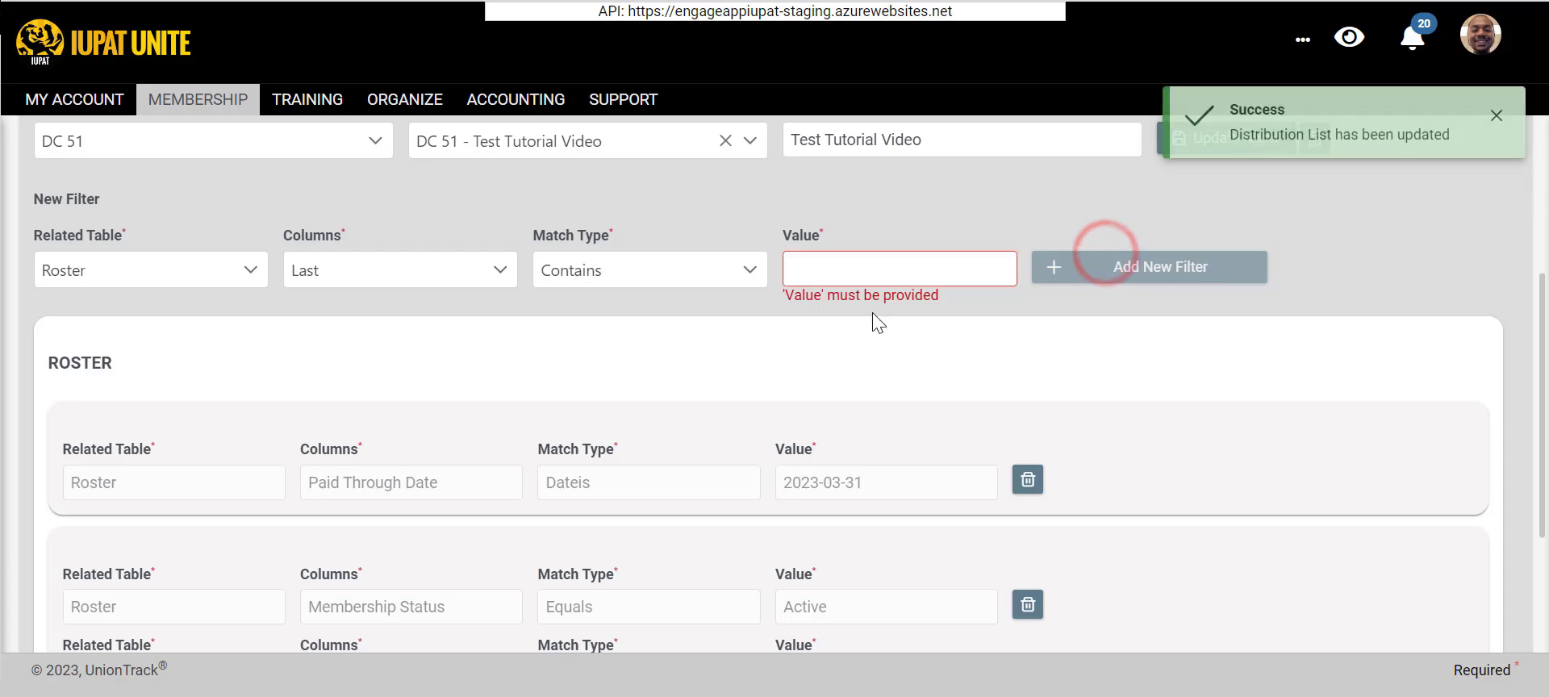
- Examine the distribution list's Roster filter groups and the table of members matching them
scroll(398, 415, down, 3)
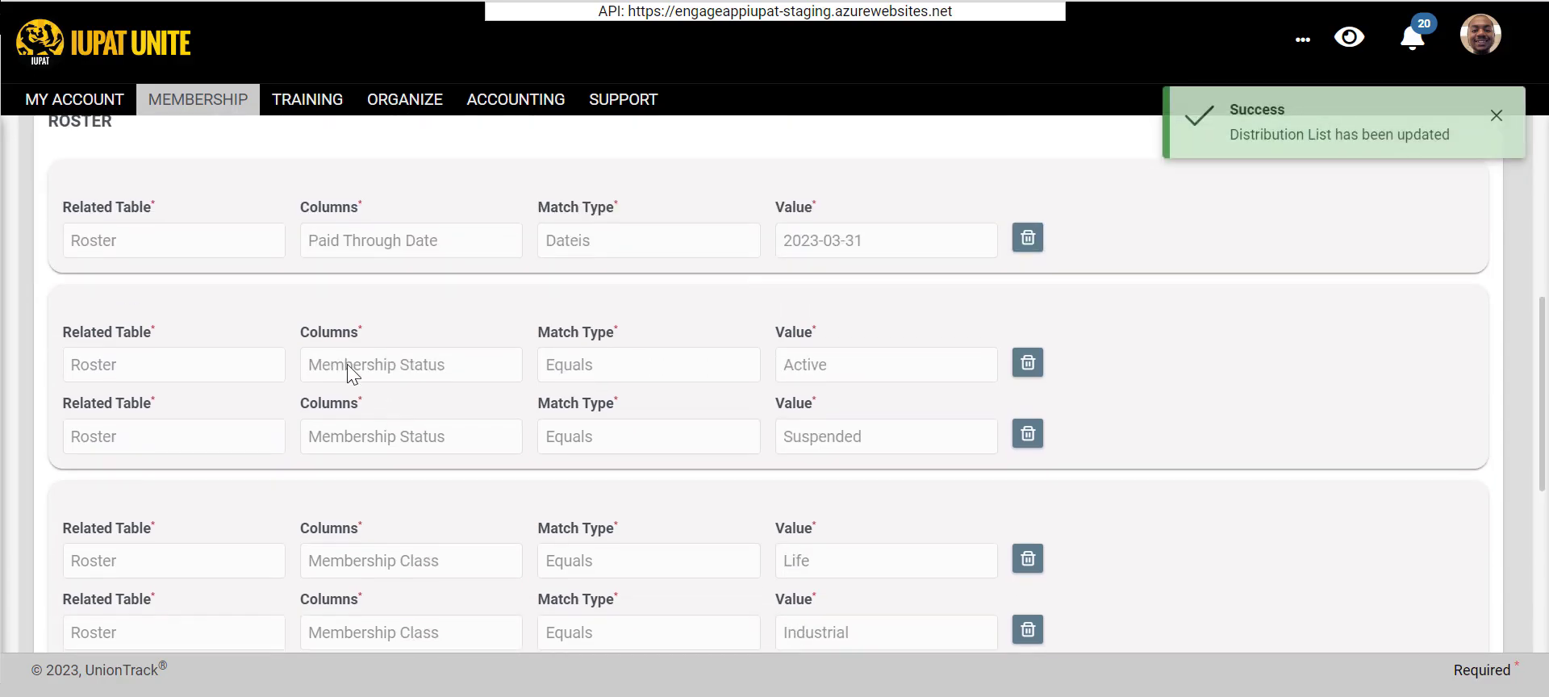
scroll(368, 529, down, 2)
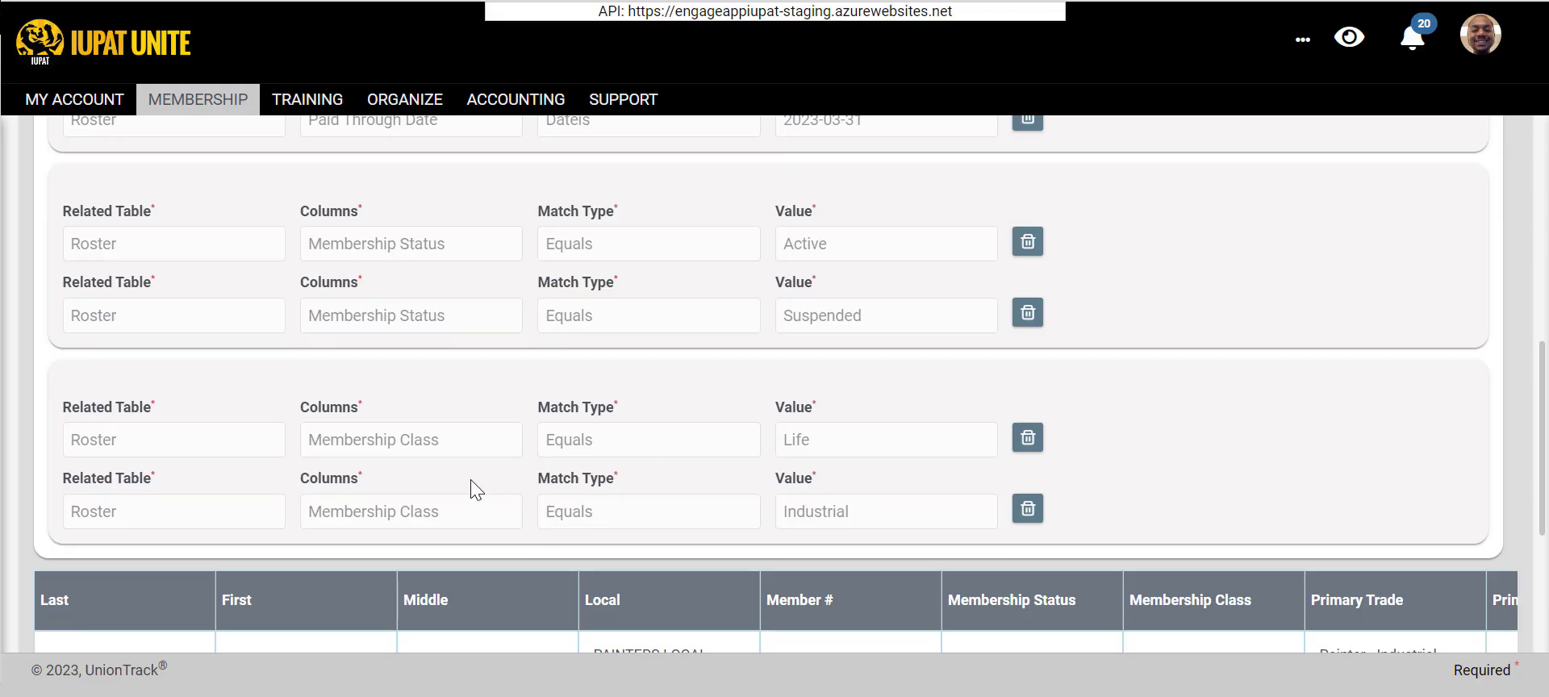
scroll(887, 513, up, 2)
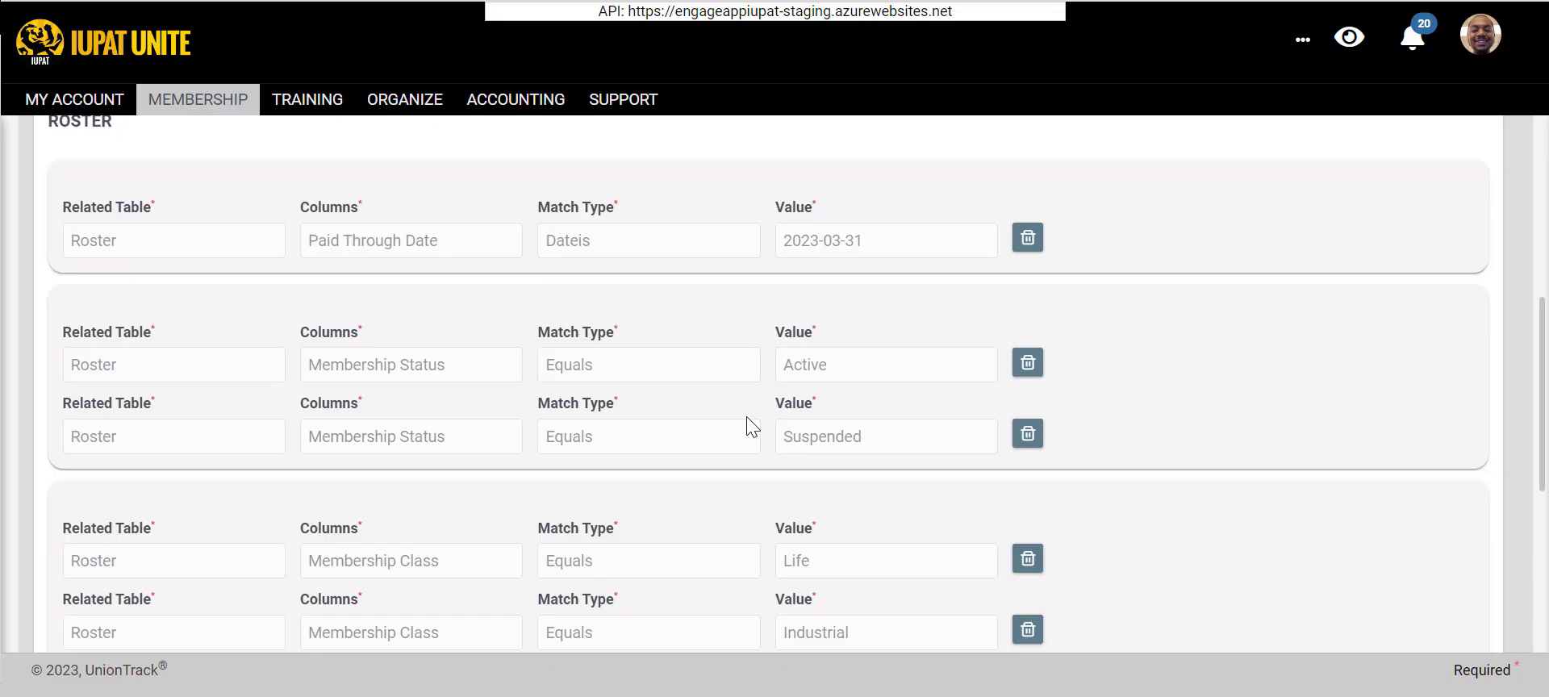
scroll(749, 414, down, 6)
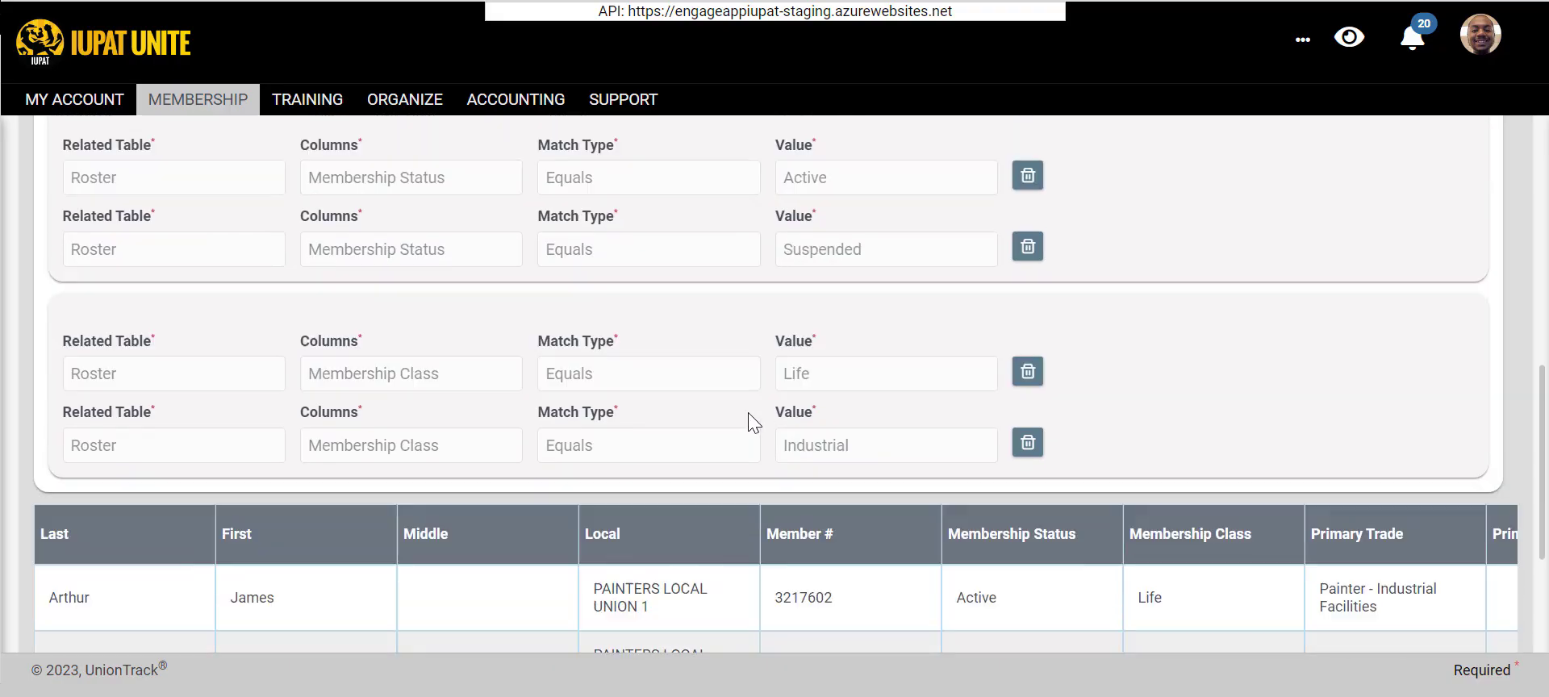
scroll(746, 415, down, 2)
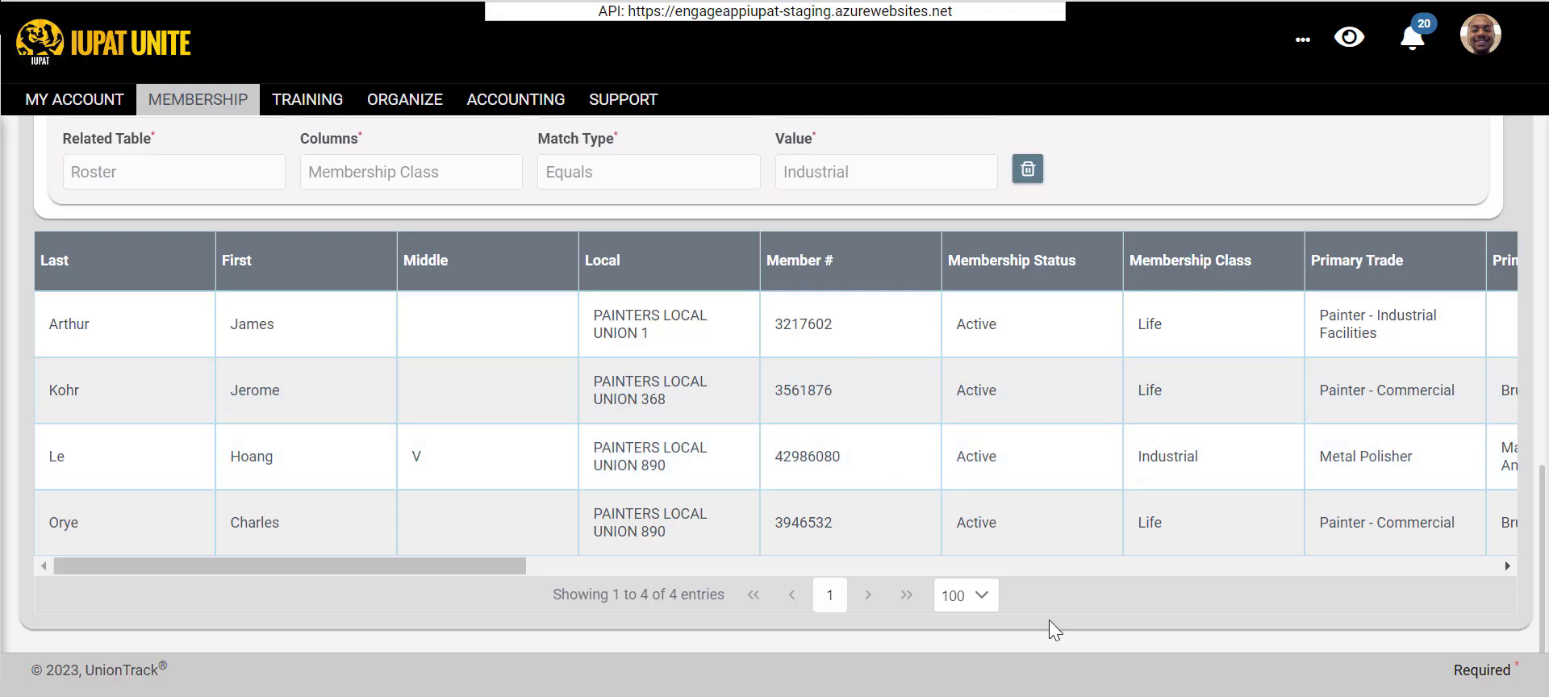
scroll(1000, 508, up, 4)
scroll(966, 468, down, 3)
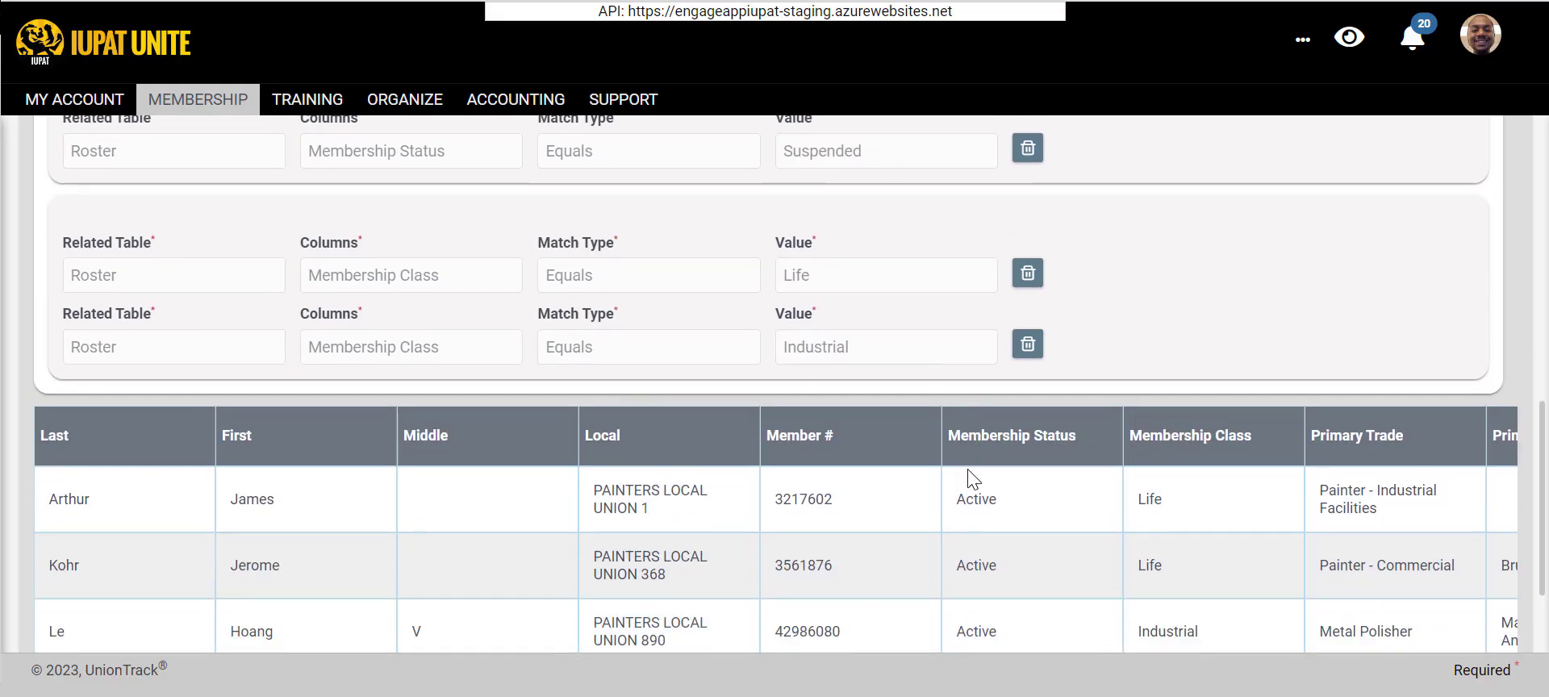
- Save the distribution list under the name Test Tutorial Video and look over its filters again
scroll(971, 476, up, 5)
scroll(942, 466, up, 8)
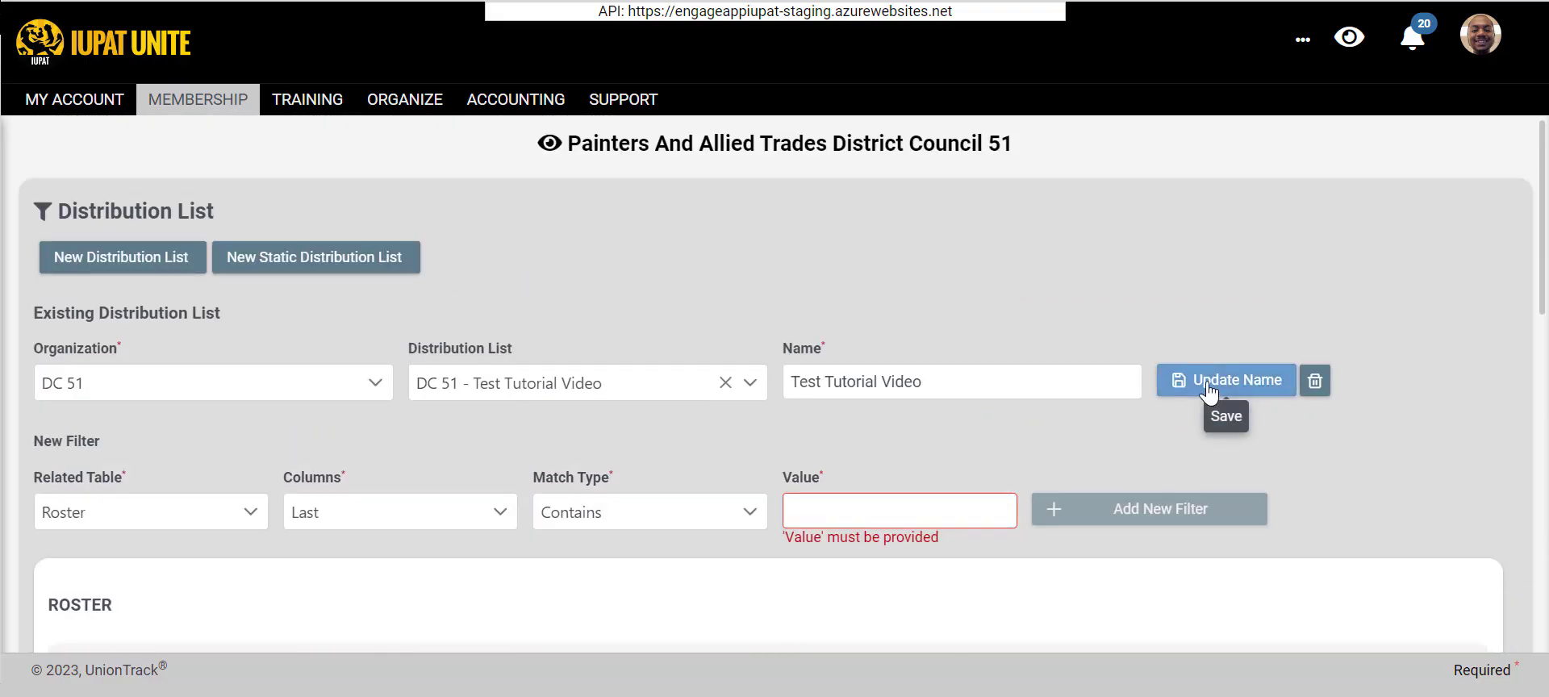
click(1207, 384)
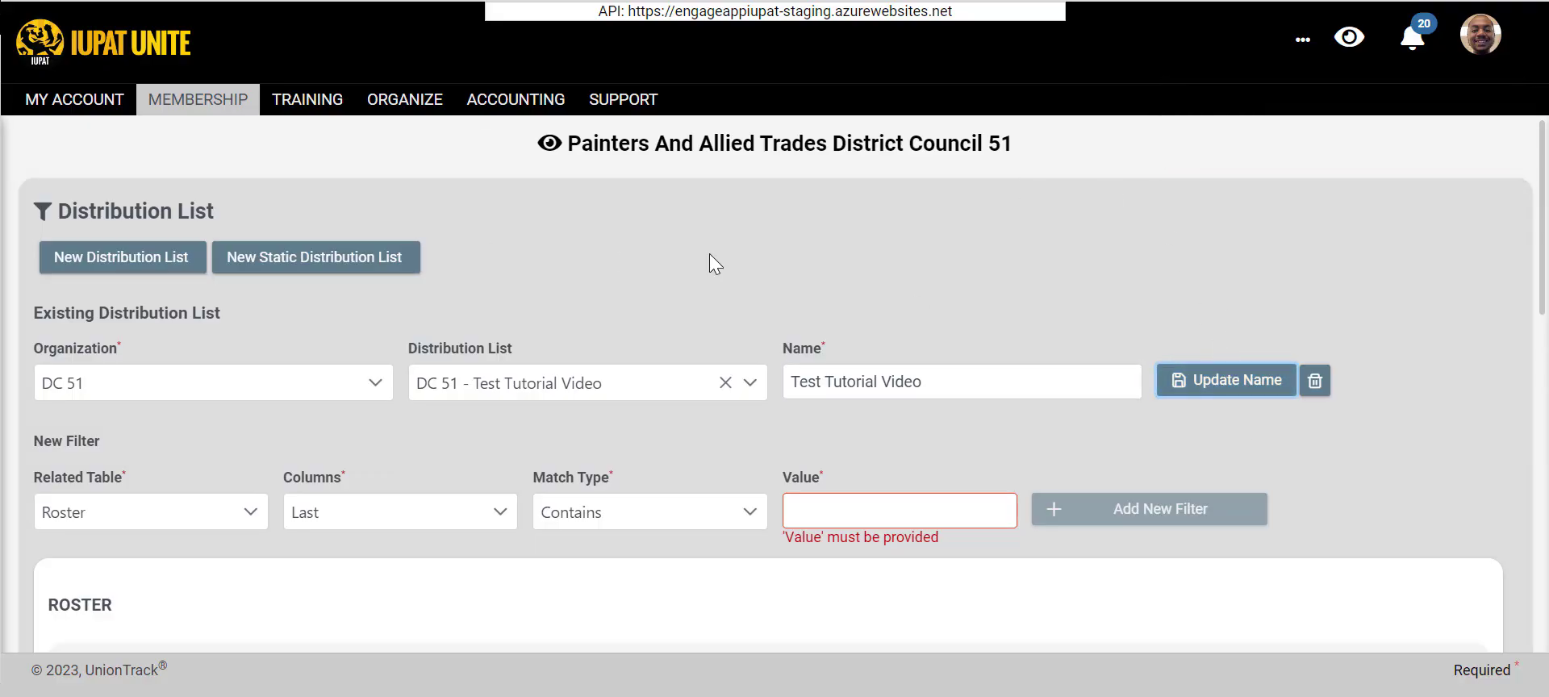
scroll(890, 359, down, 3)
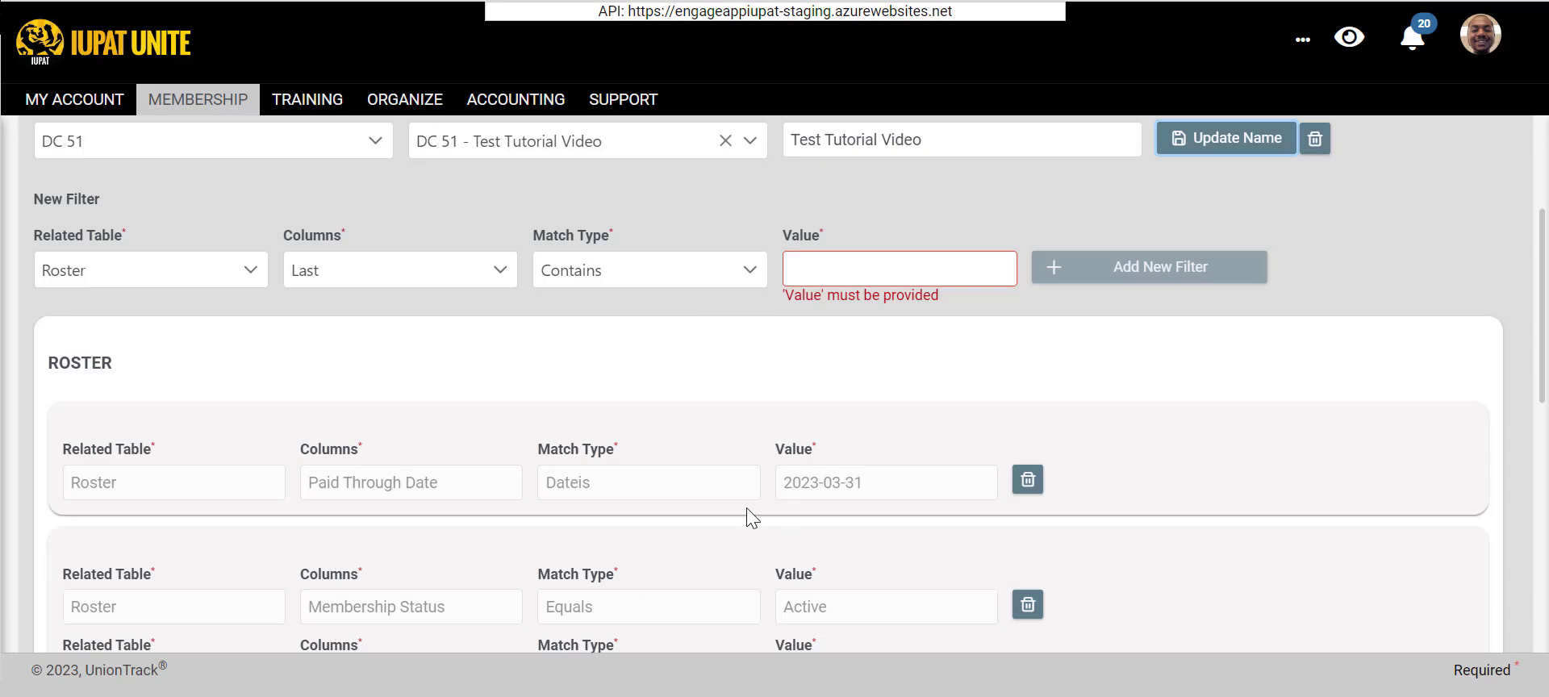
scroll(667, 341, up, 2)
scroll(666, 339, up, 2)
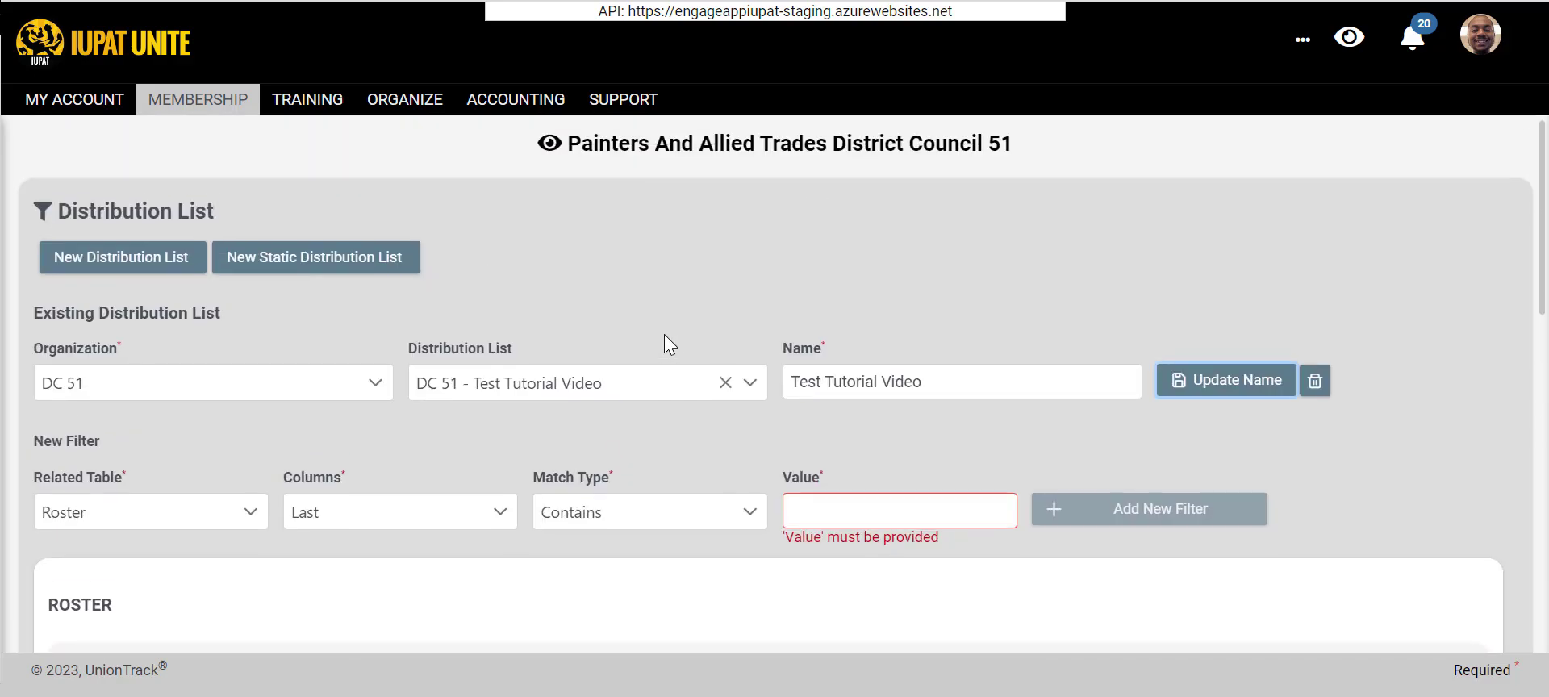
- Open the membership Roster and filter it by the "DC 51 - Test Tutorial Video" distribution list
mouse_move(215, 102)
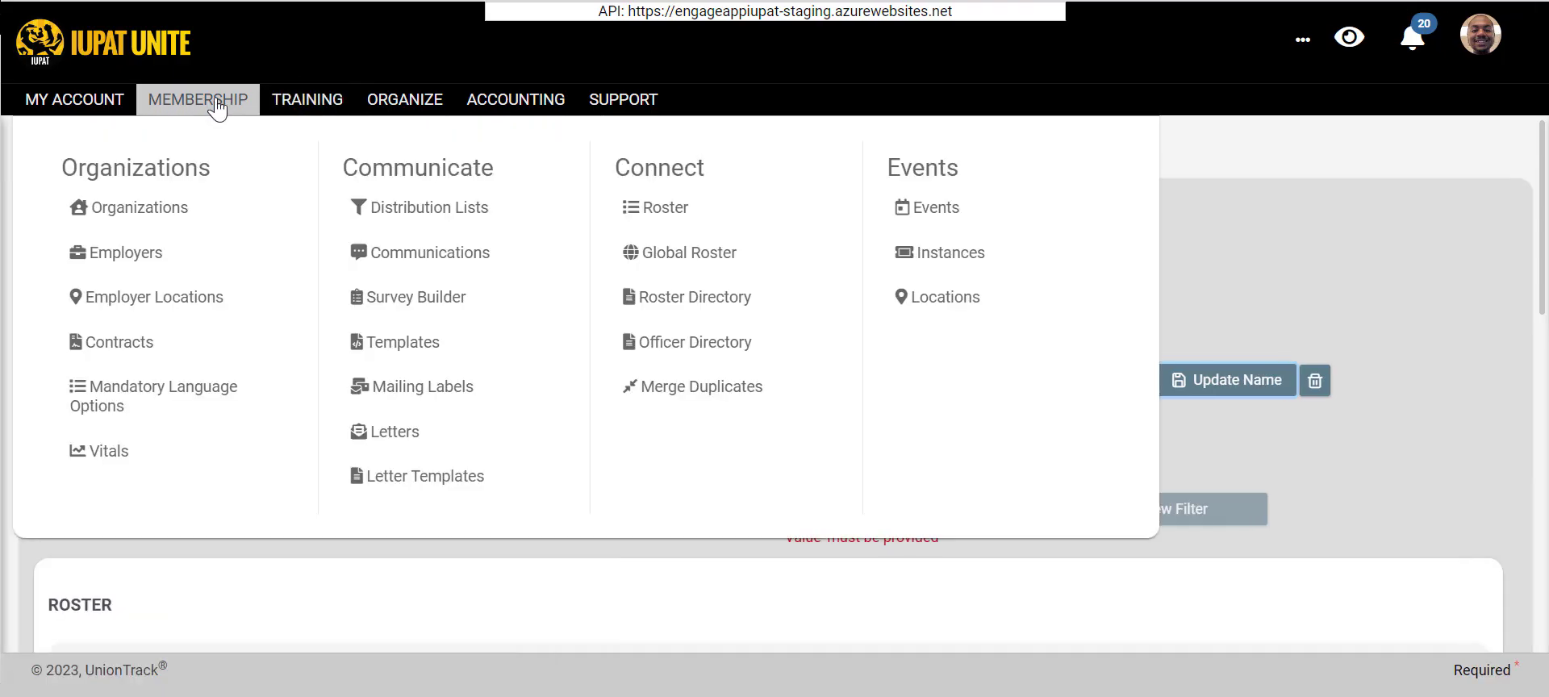
click(672, 208)
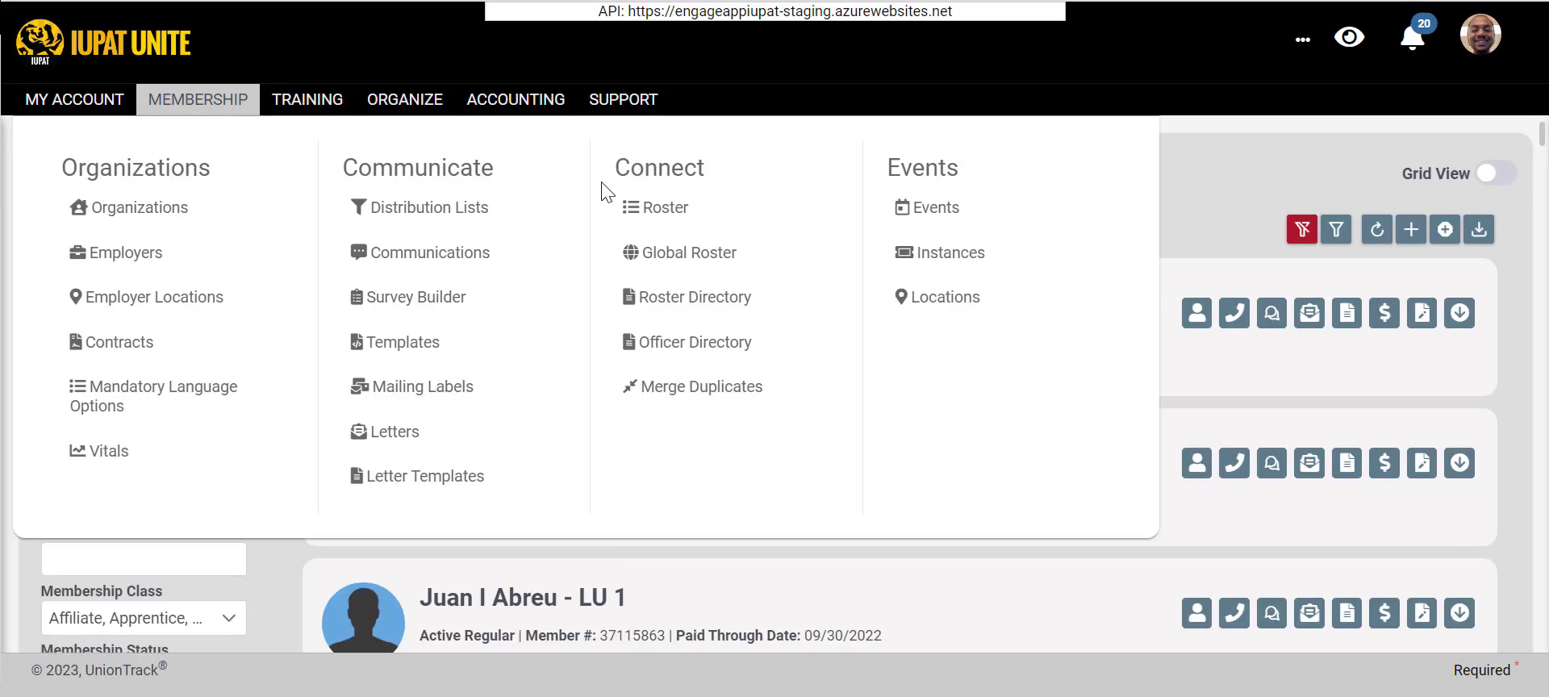
click(622, 213)
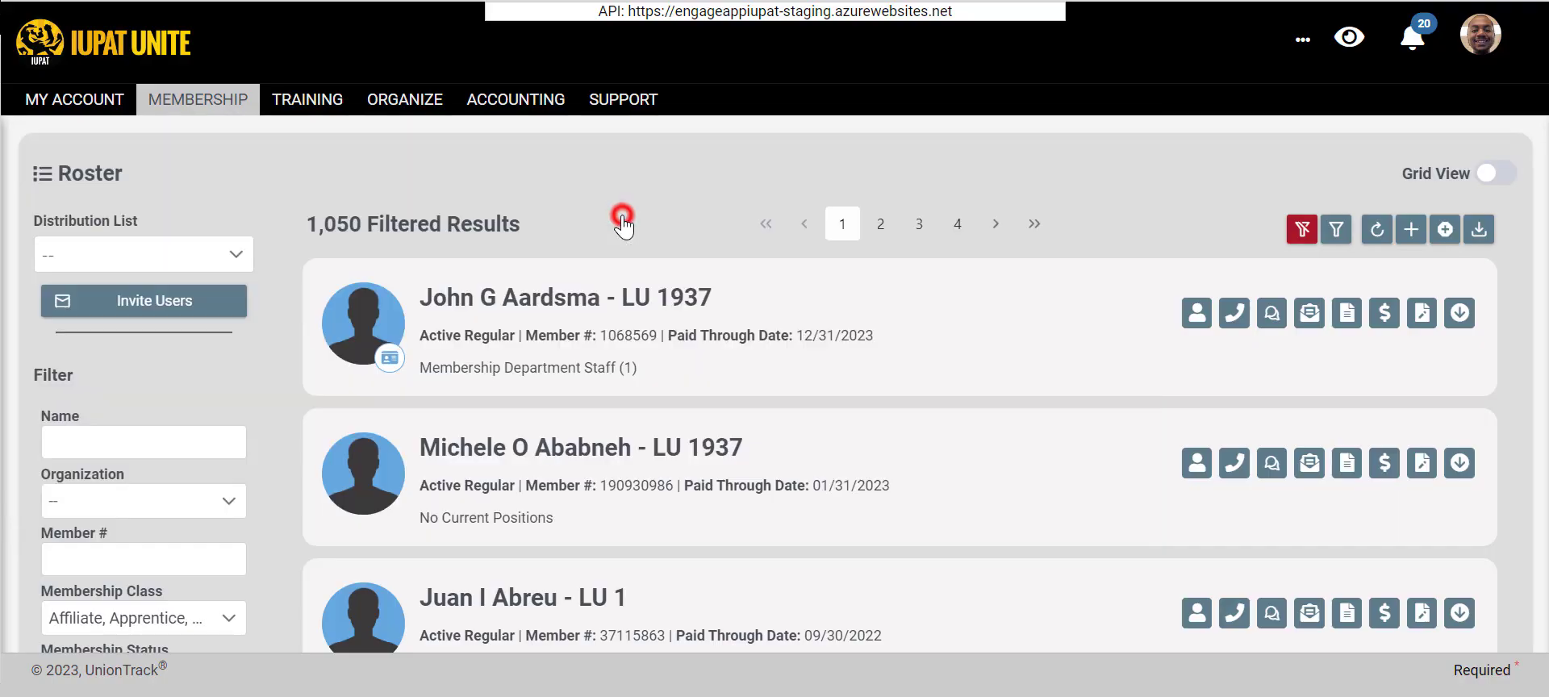
click(92, 253)
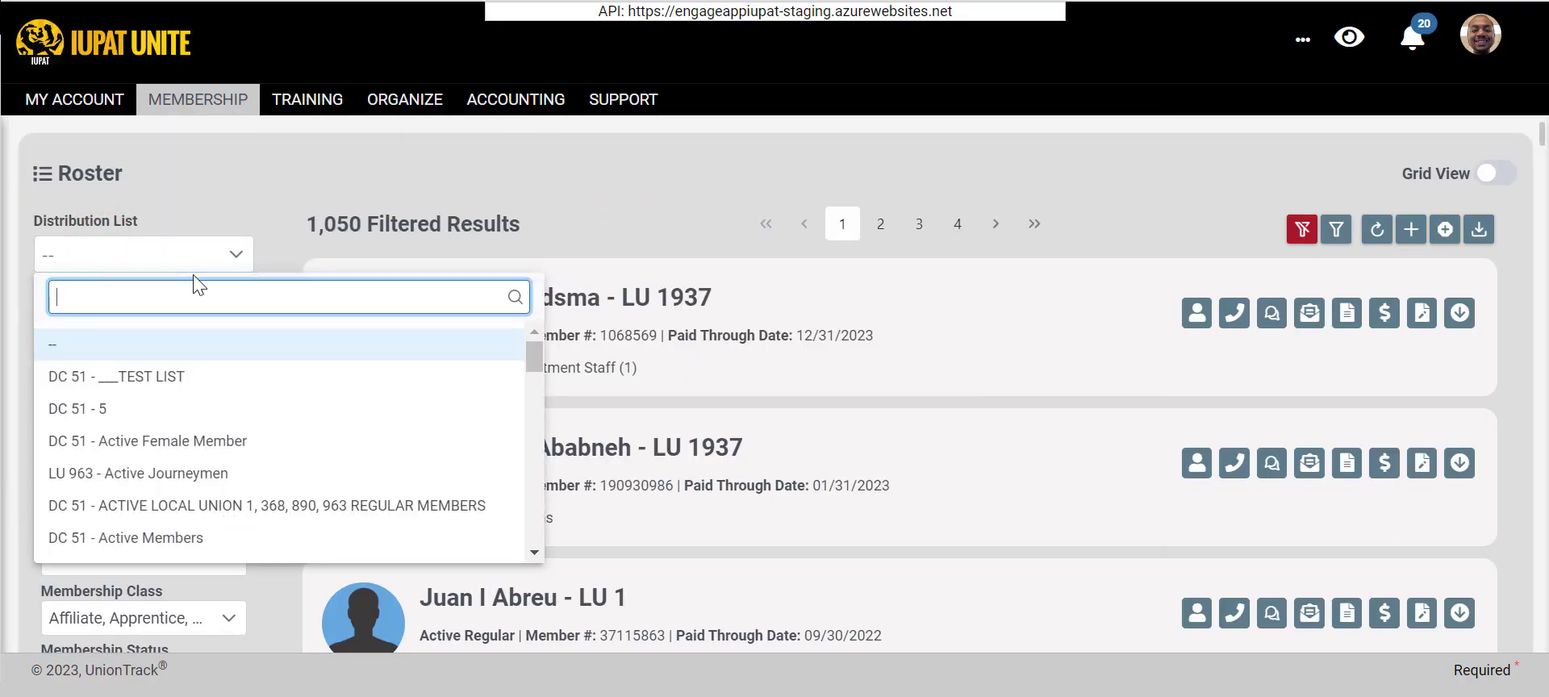
text(test)
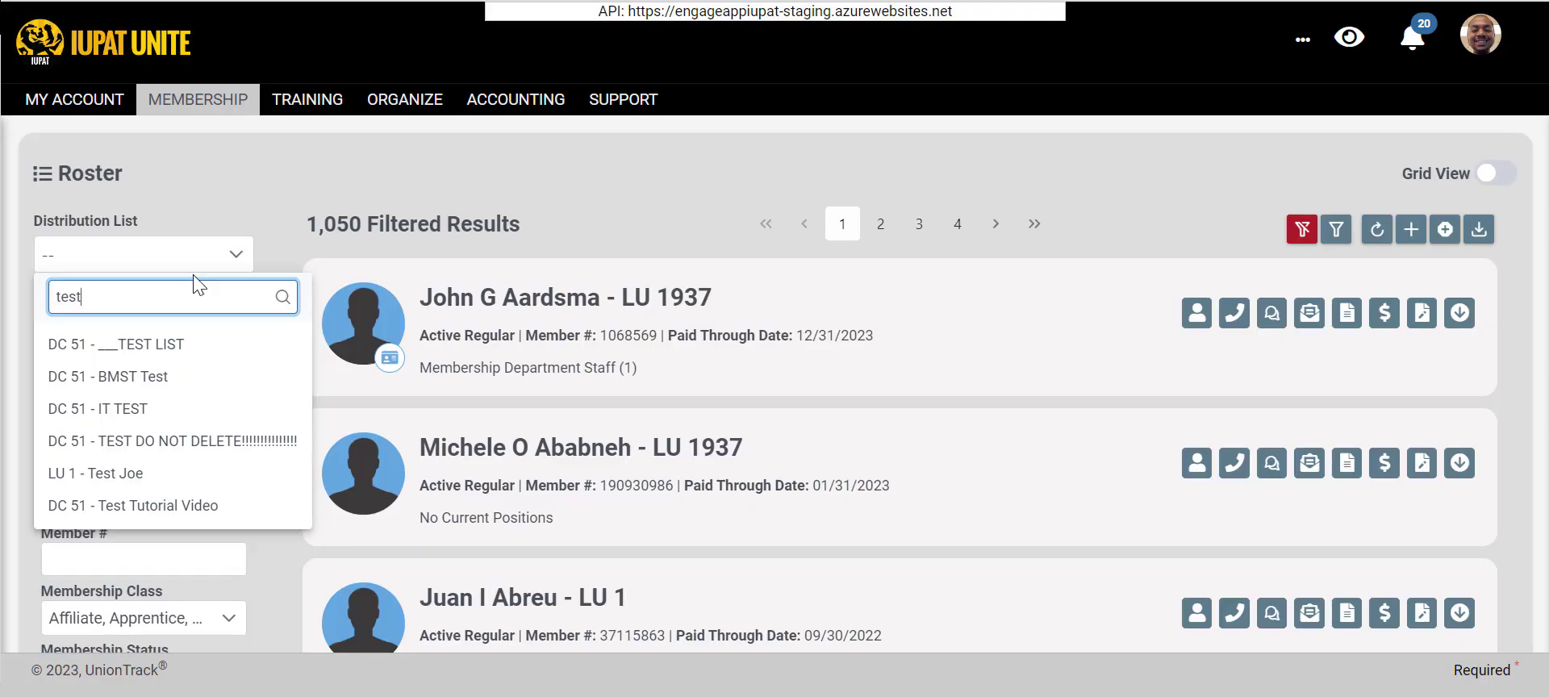
click(142, 509)
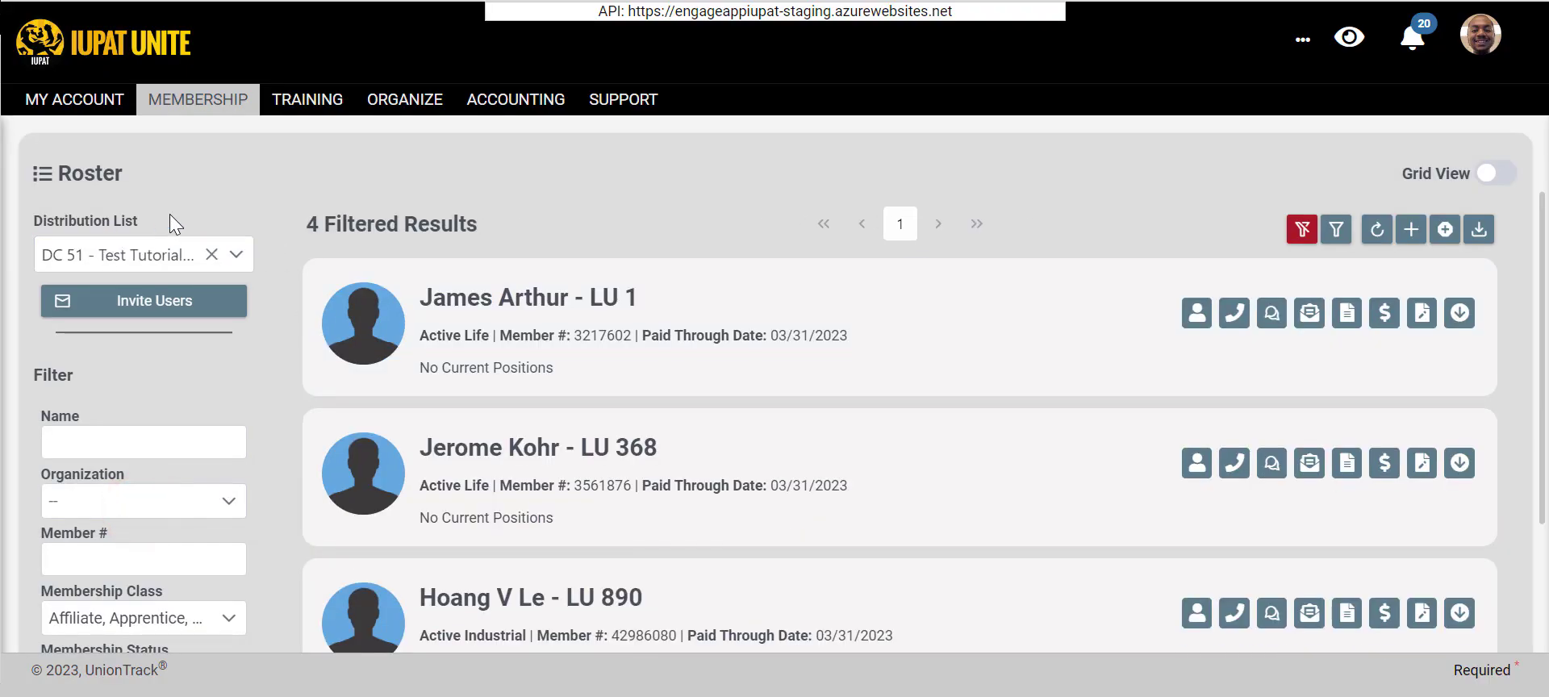
- Review the members in the filtered roster and clear the distribution list selection
click(104, 252)
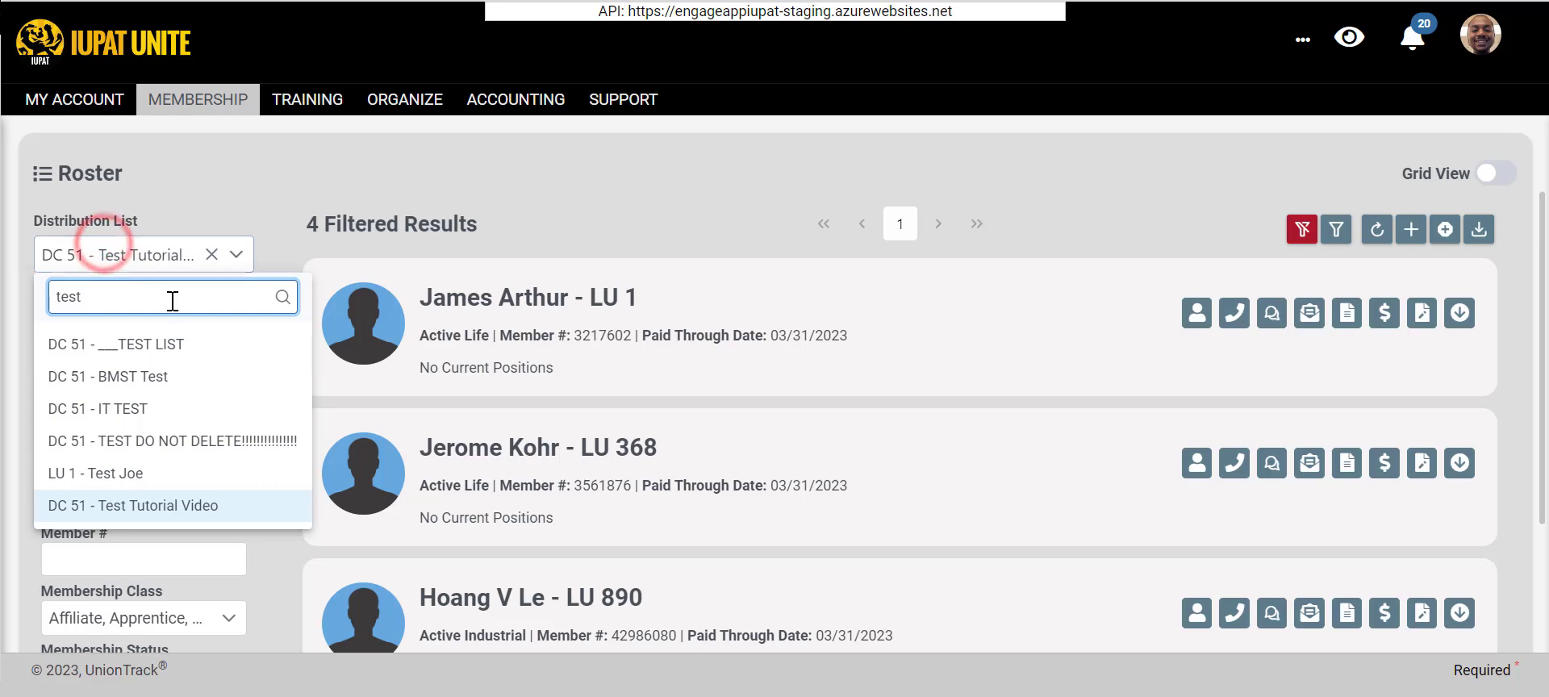
click(526, 169)
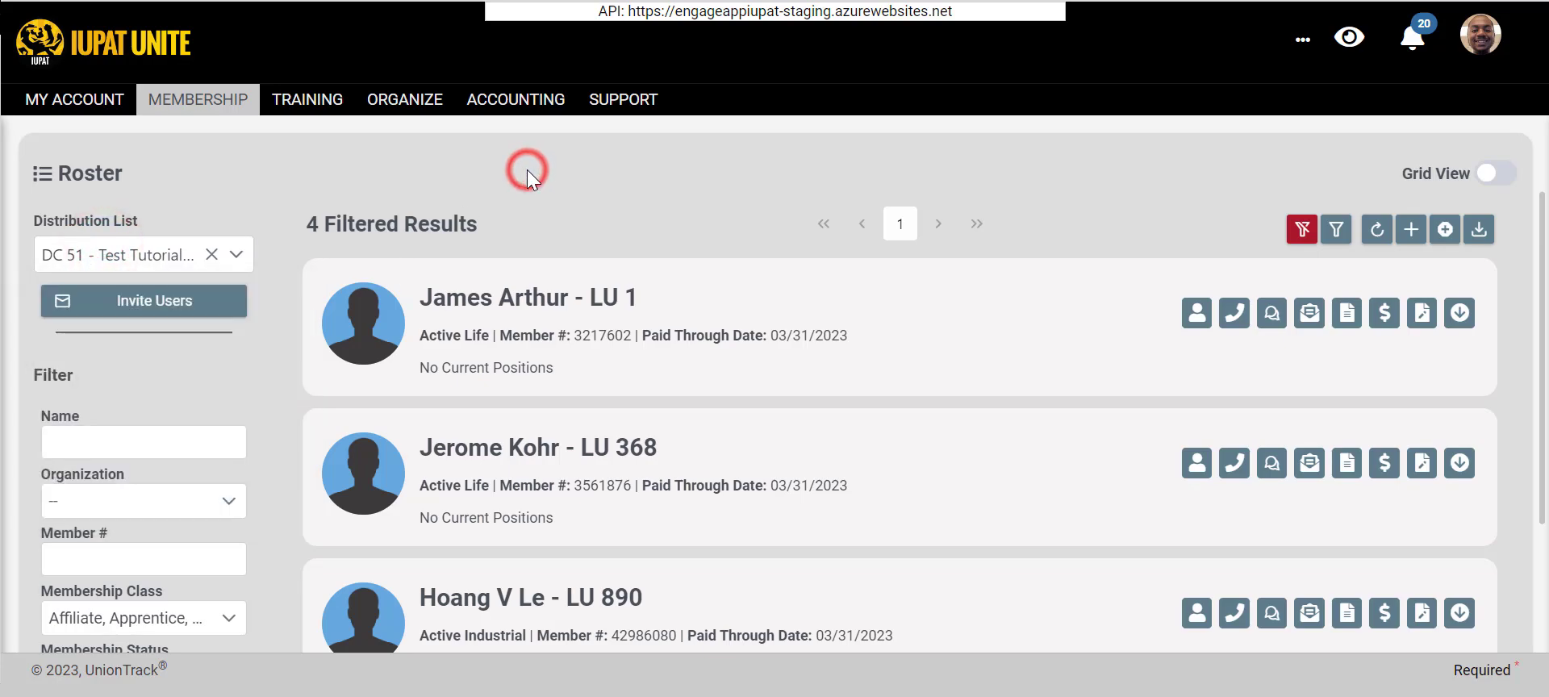
scroll(526, 171, down, 5)
scroll(40, 332, up, 6)
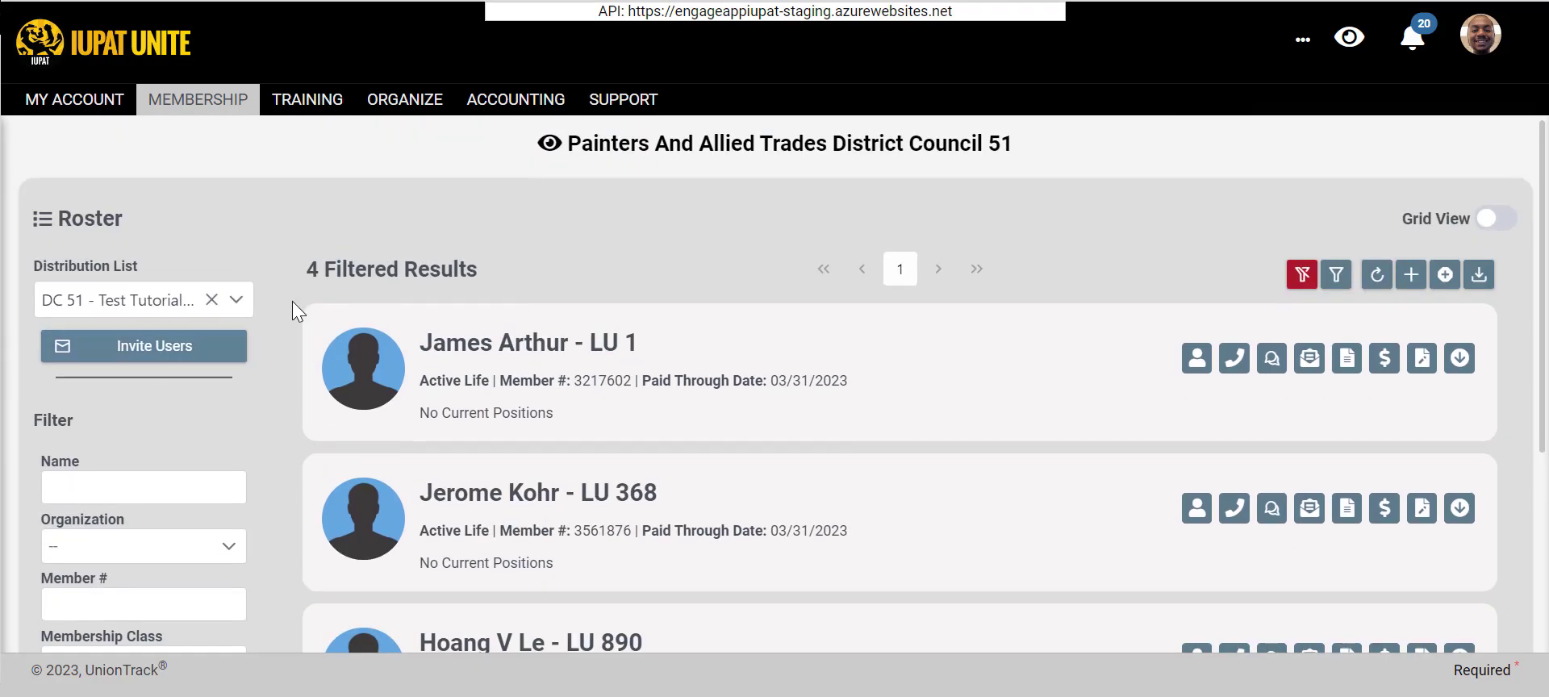
click(211, 300)
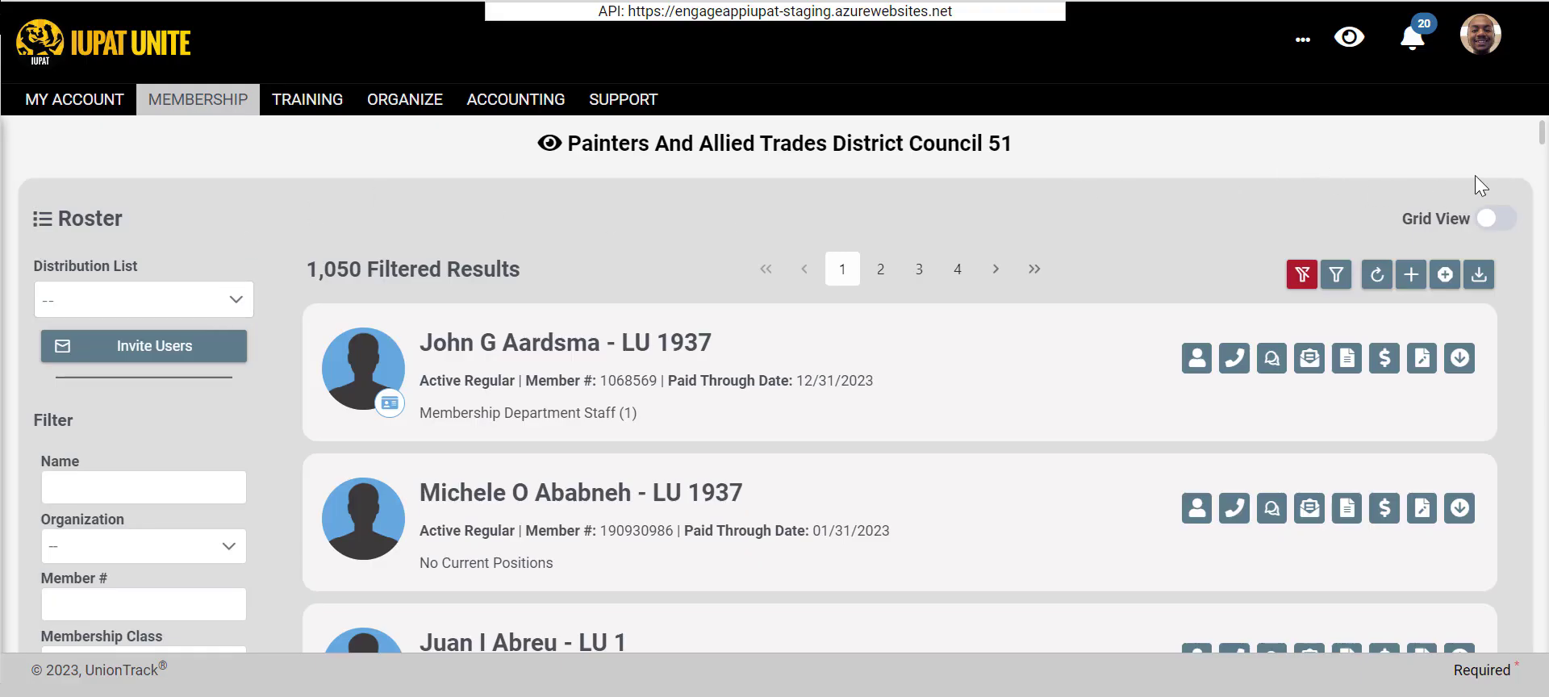
- Switch the Roster to grid view and filter it by the "DC 51 - Test Tutorial Video" distribution list
click(1491, 221)
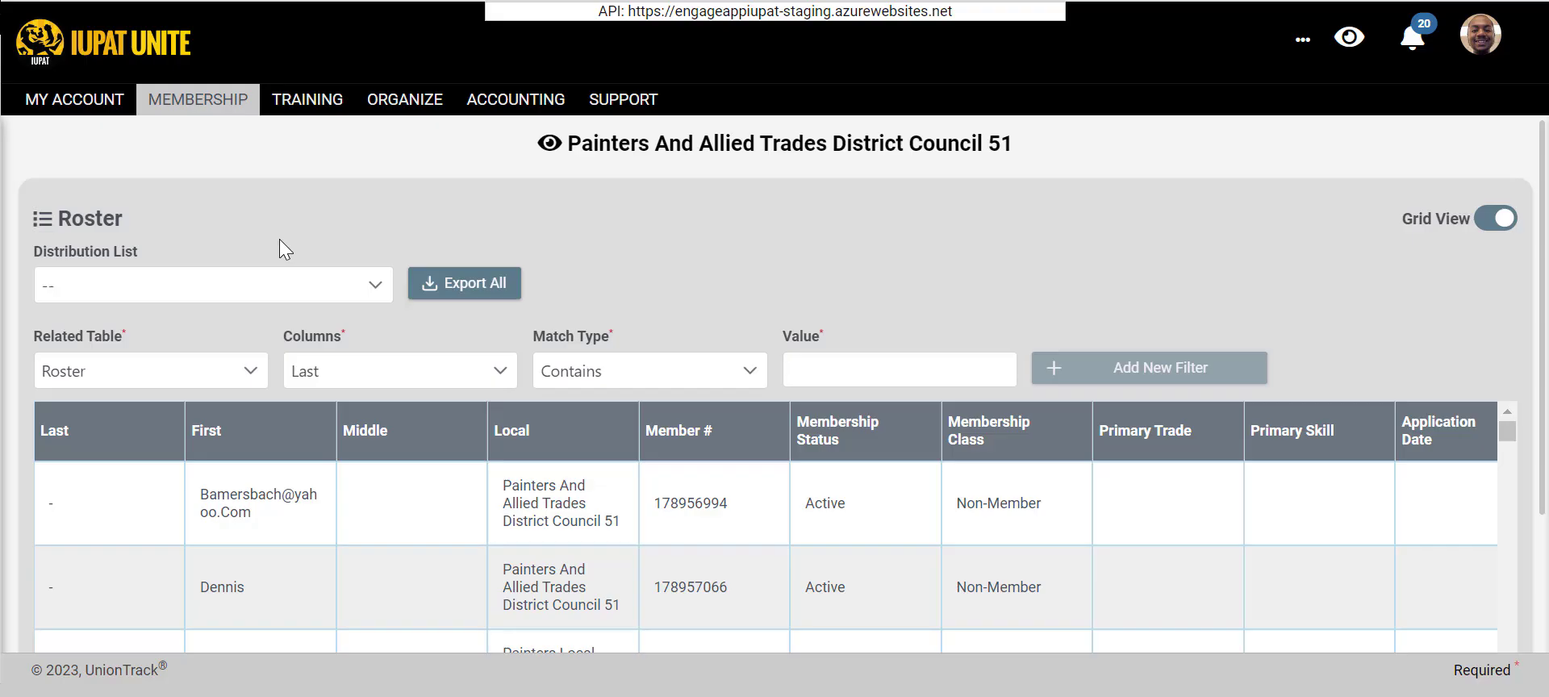
click(265, 276)
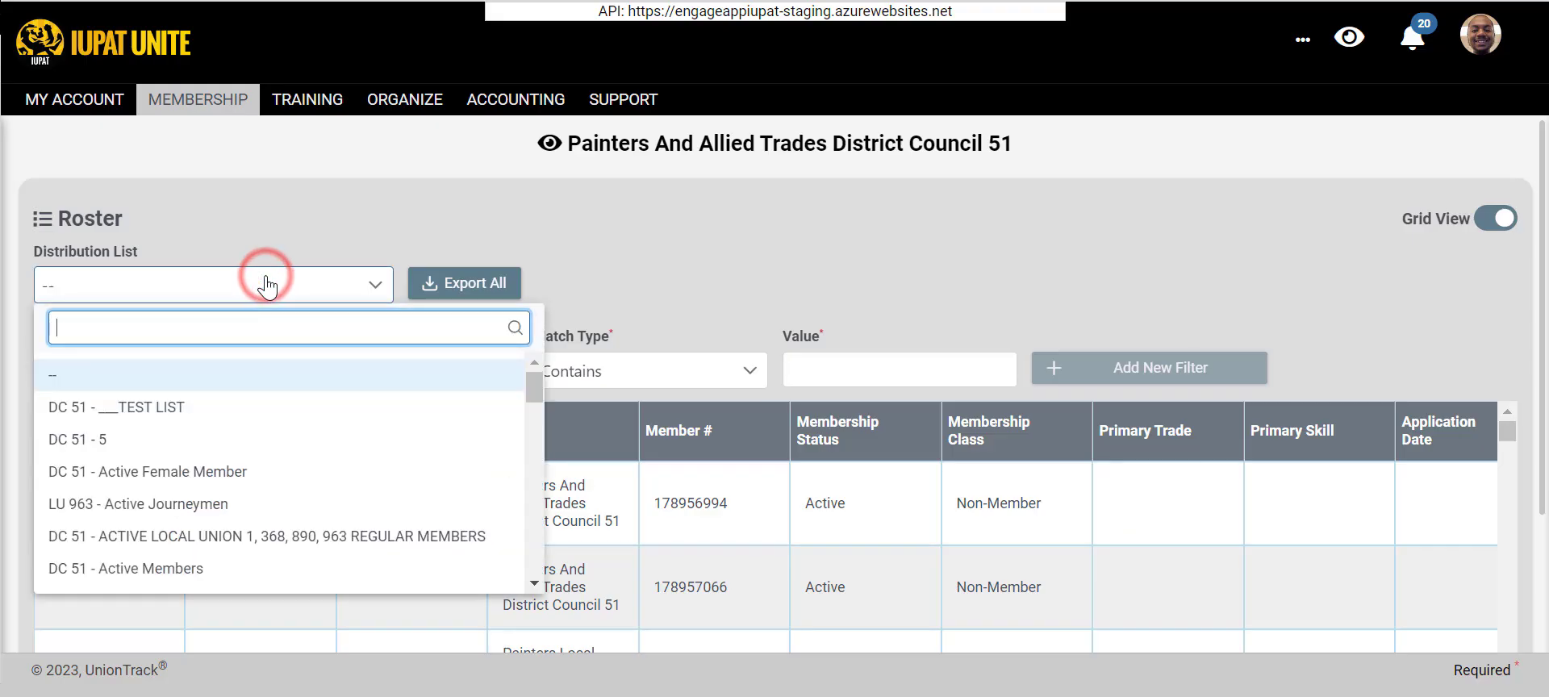
text(t)
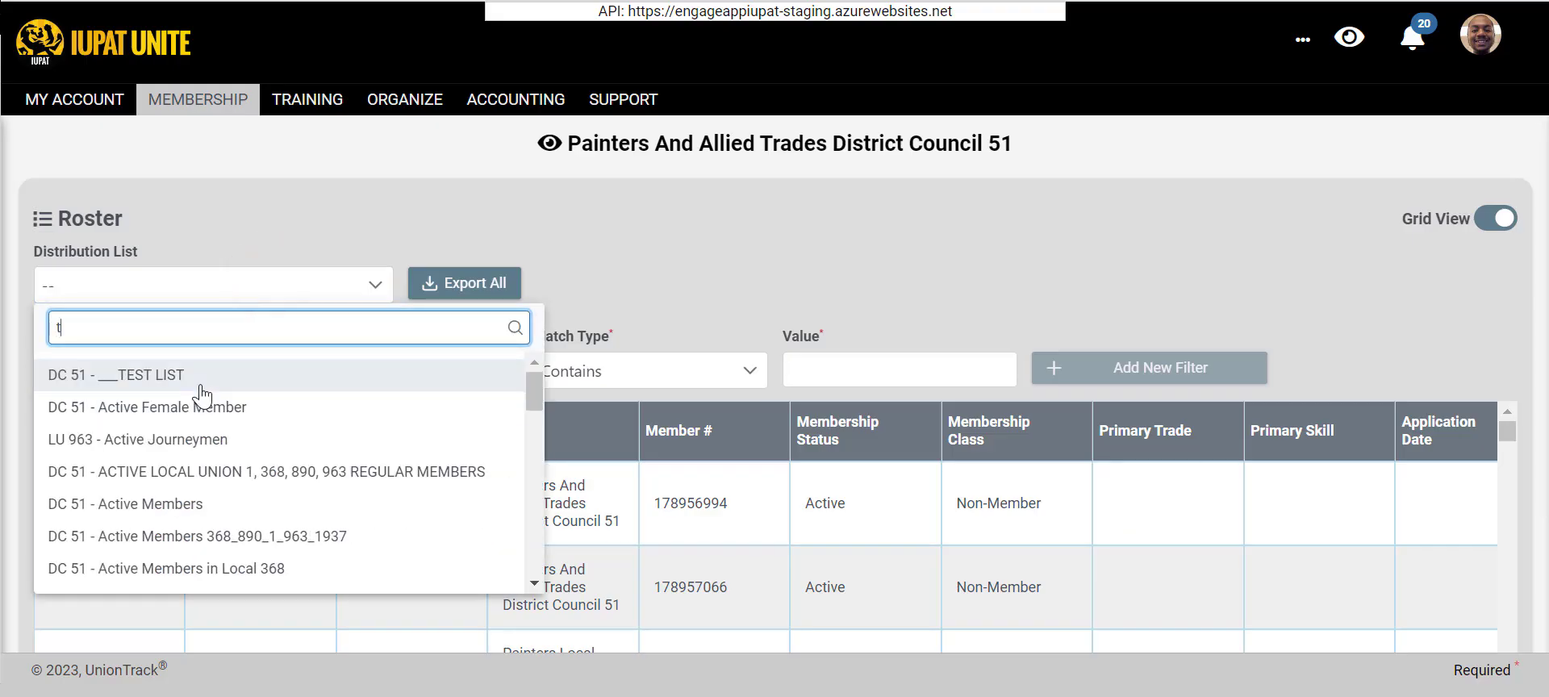
text(est)
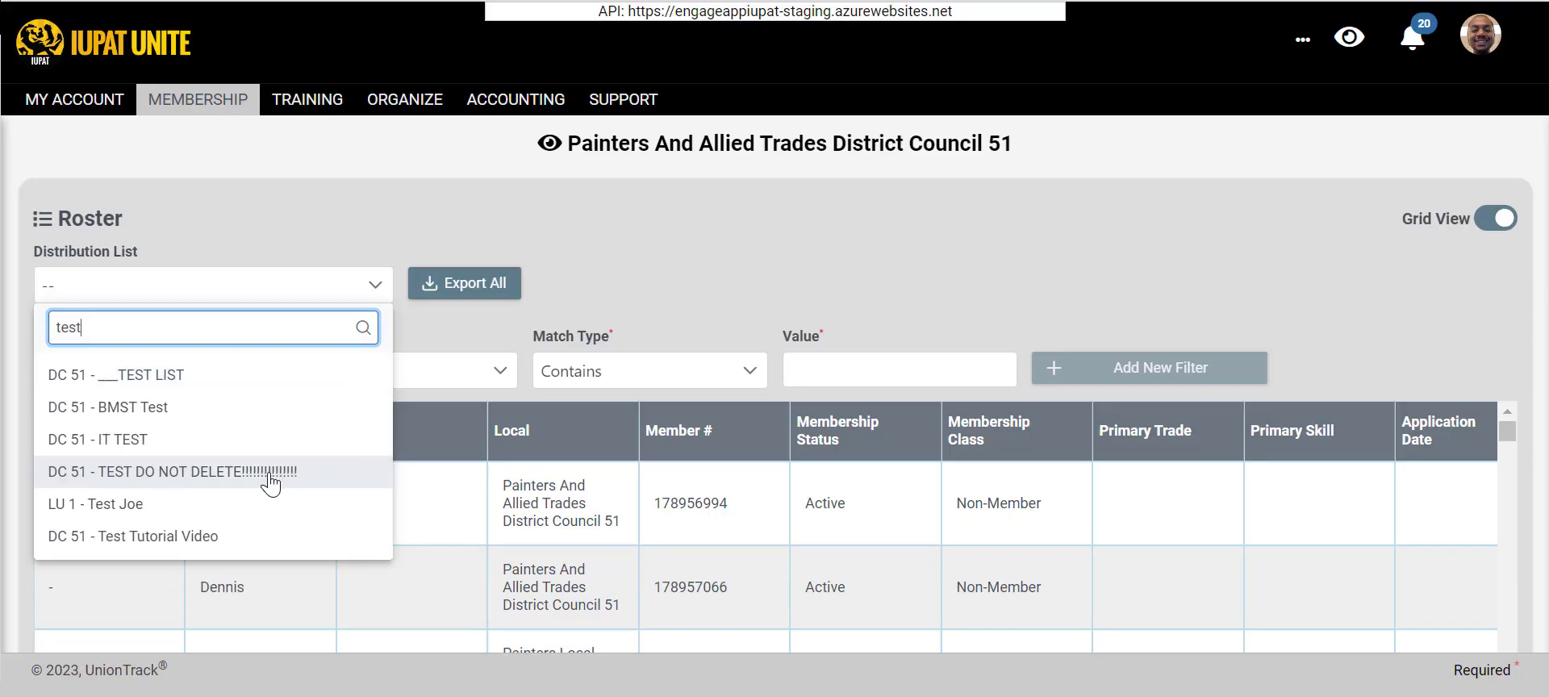
click(227, 536)
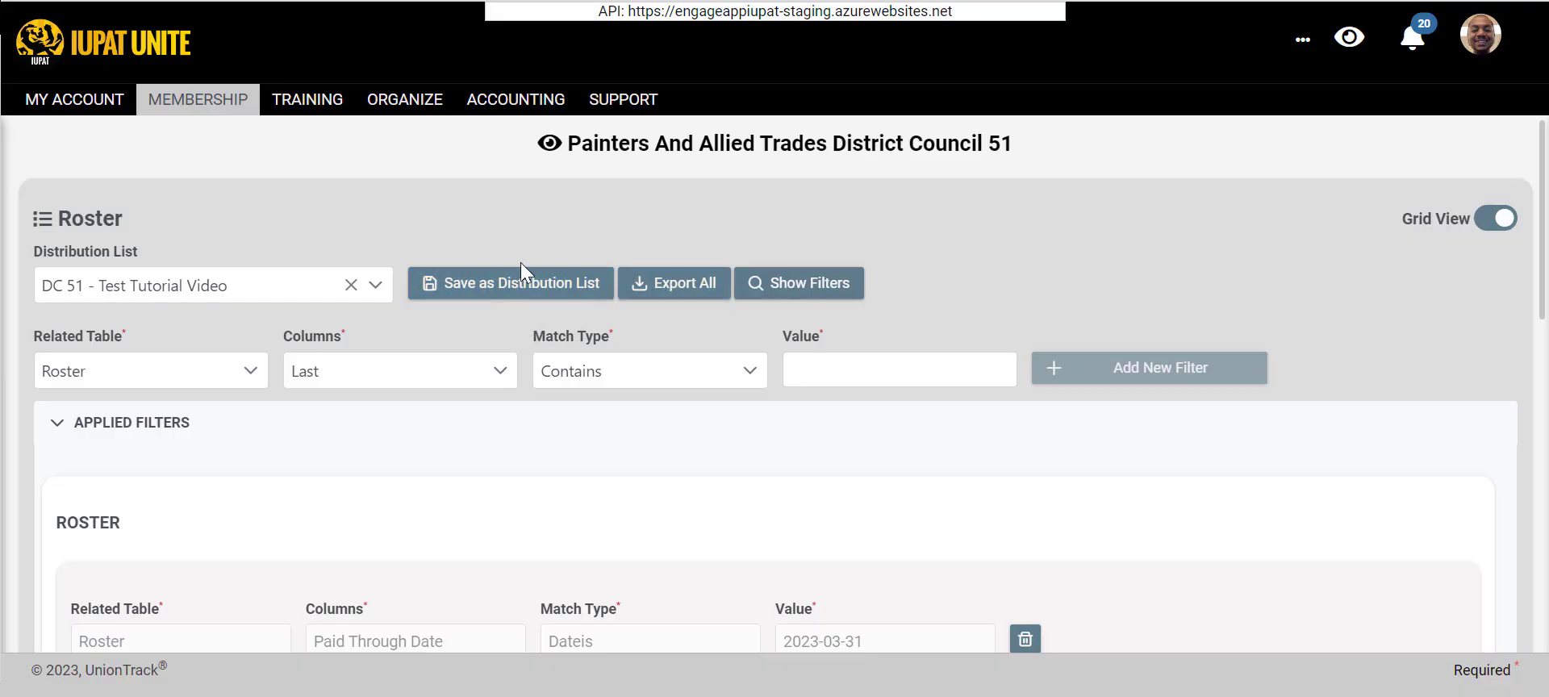
- Show the distribution list's filters and look over the applied Roster conditions
click(772, 284)
click(772, 284)
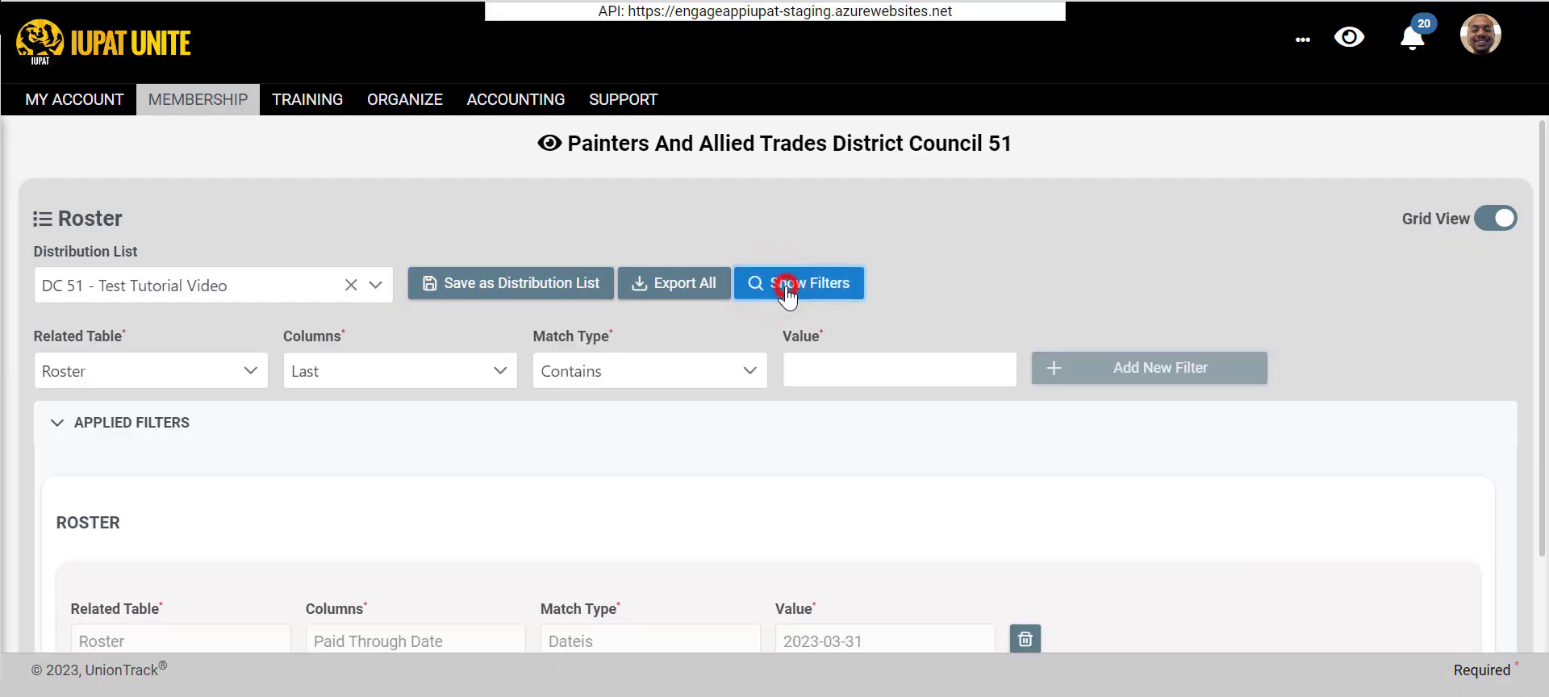
scroll(294, 386, down, 3)
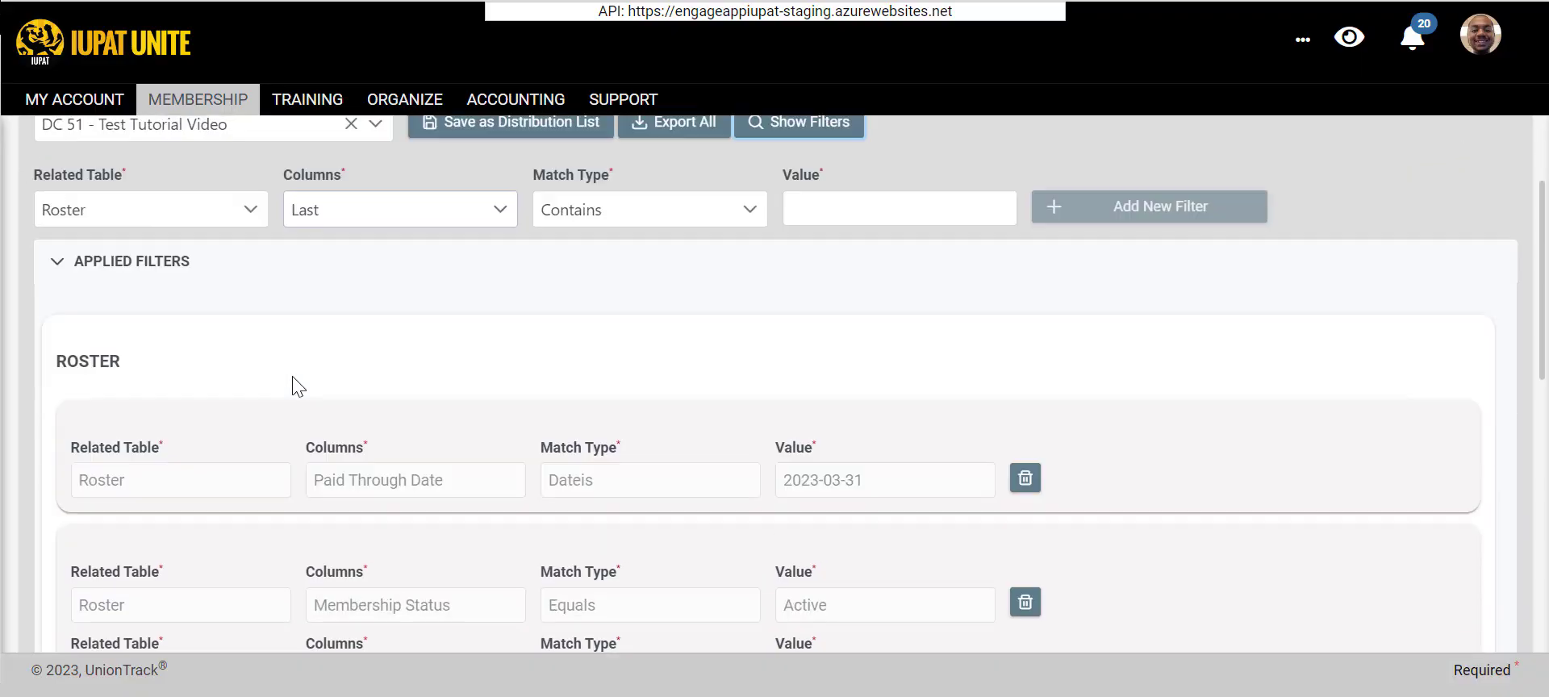
scroll(640, 446, up, 2)
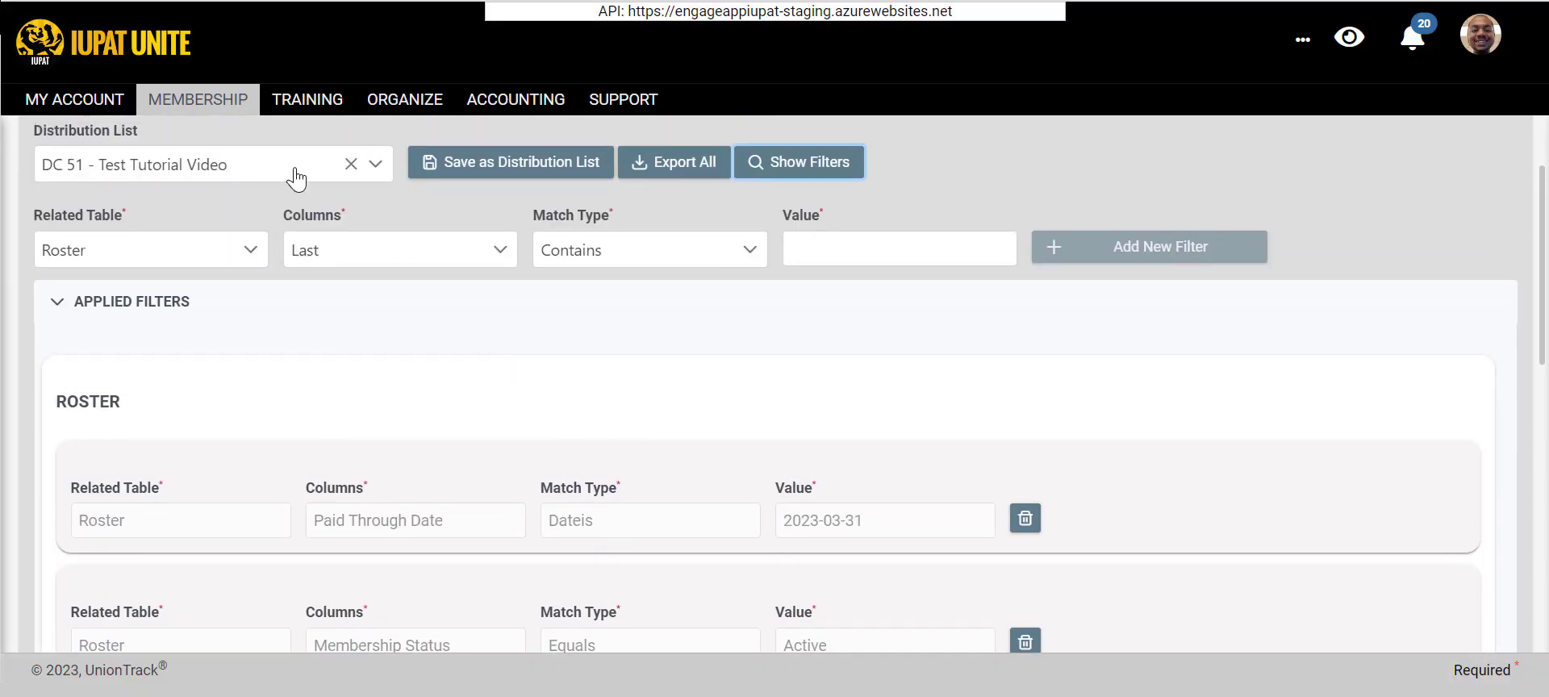
- Clear the distribution list selection and toggle grid view to reset the applied filters
click(357, 164)
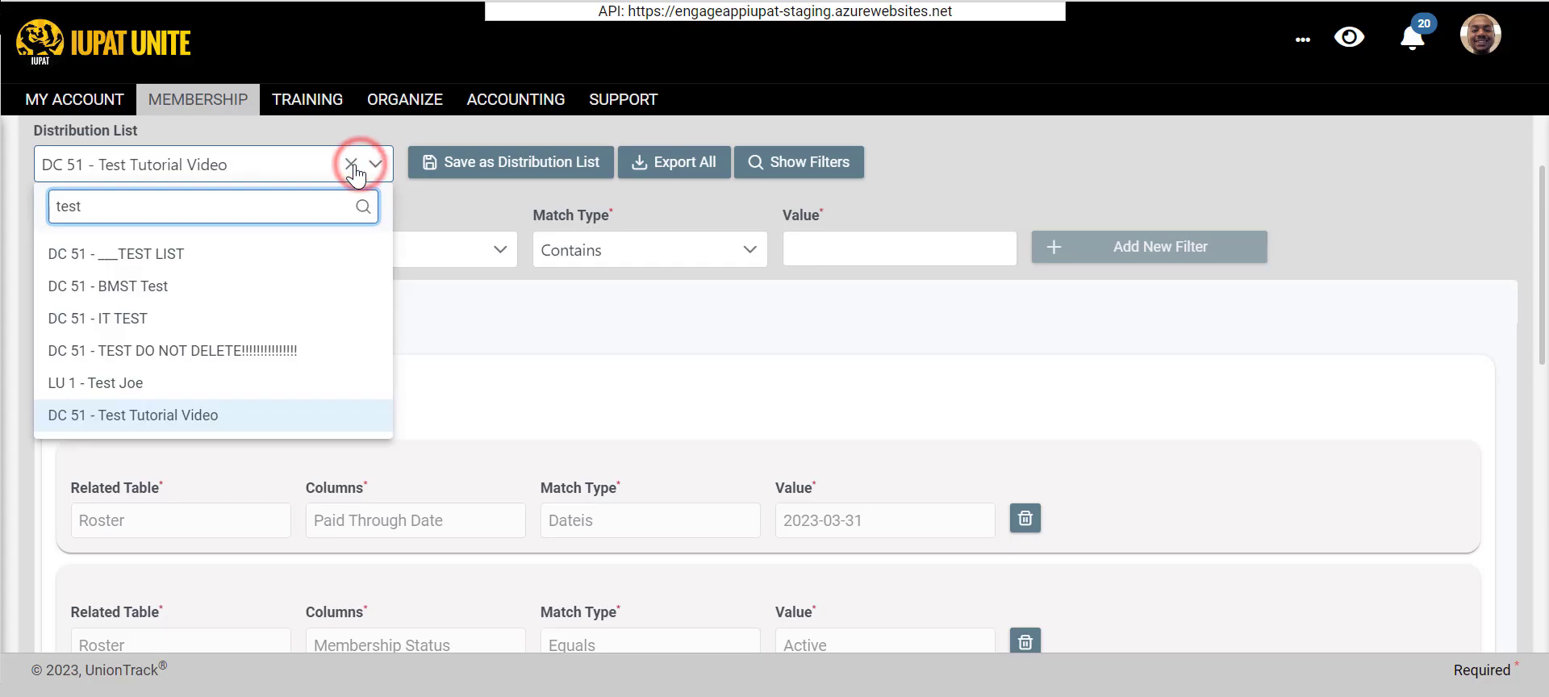
click(351, 164)
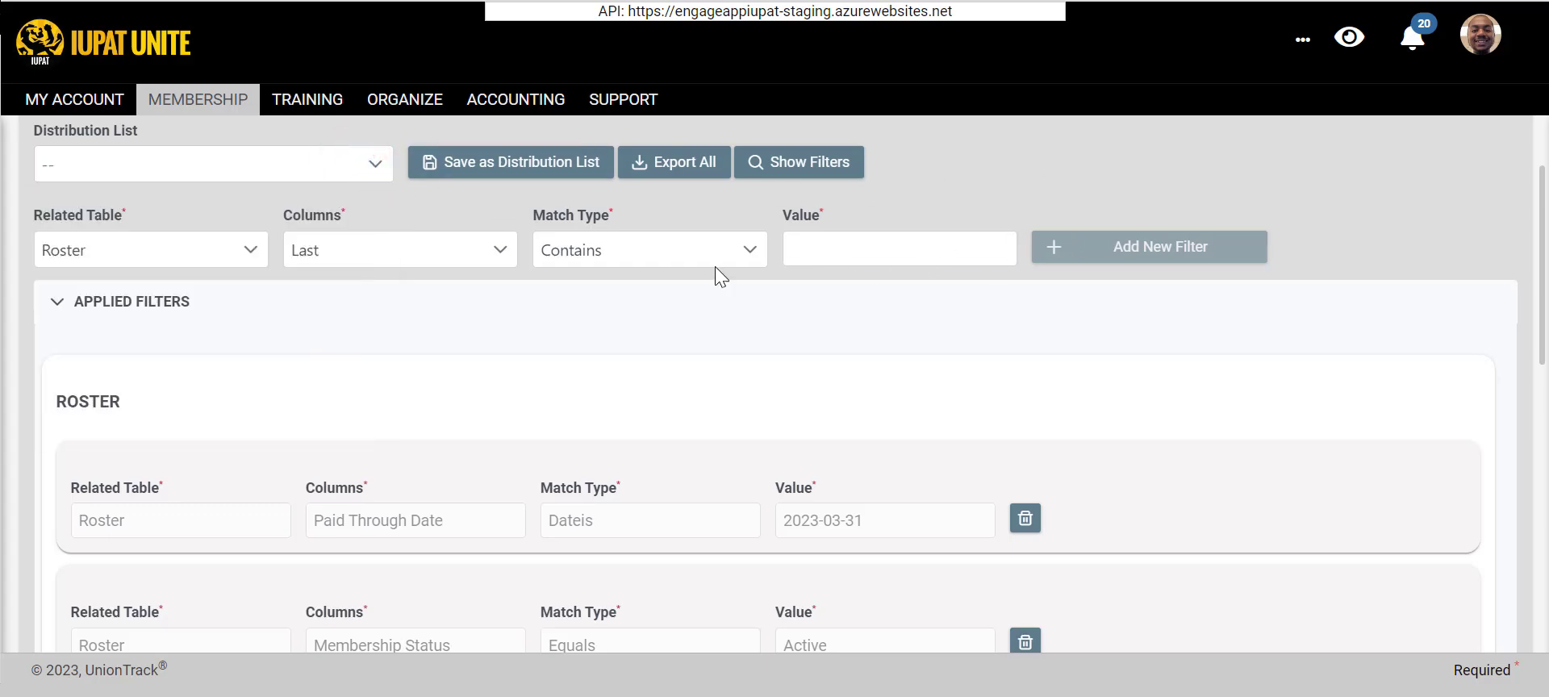
scroll(721, 277, up, 2)
click(1492, 216)
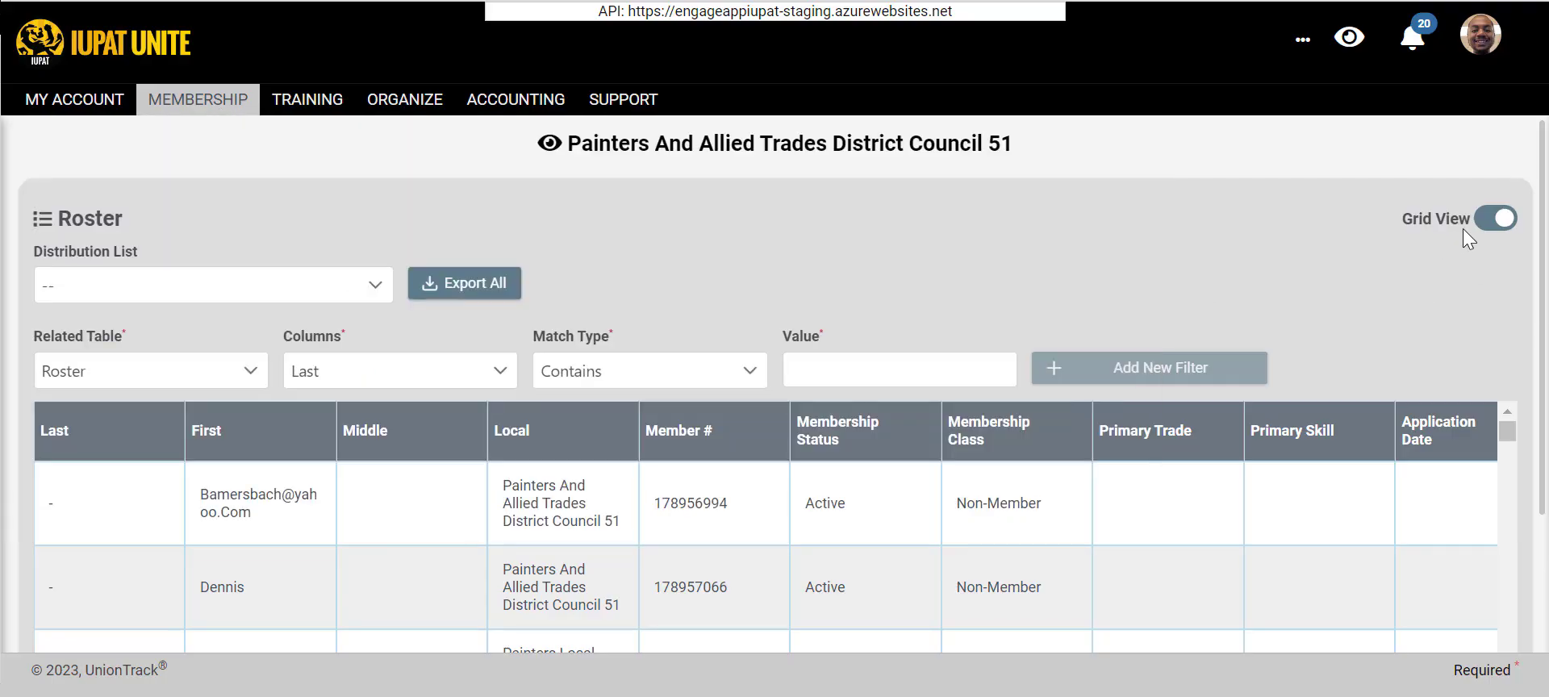
- Return the Roster to card view and examine its available filter fields, from Name to Primary Employer
click(1493, 219)
scroll(151, 407, down, 3)
scroll(153, 418, down, 2)
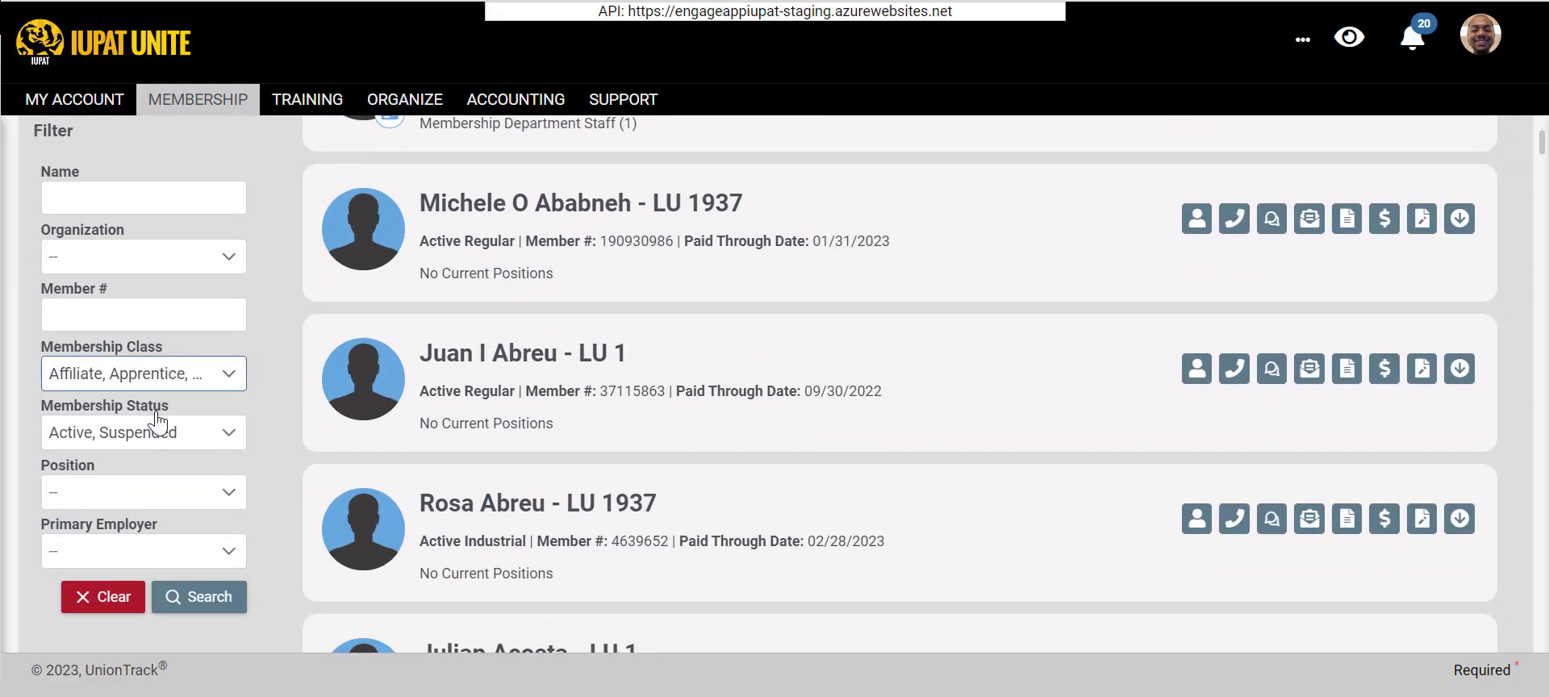
scroll(250, 397, up, 2)
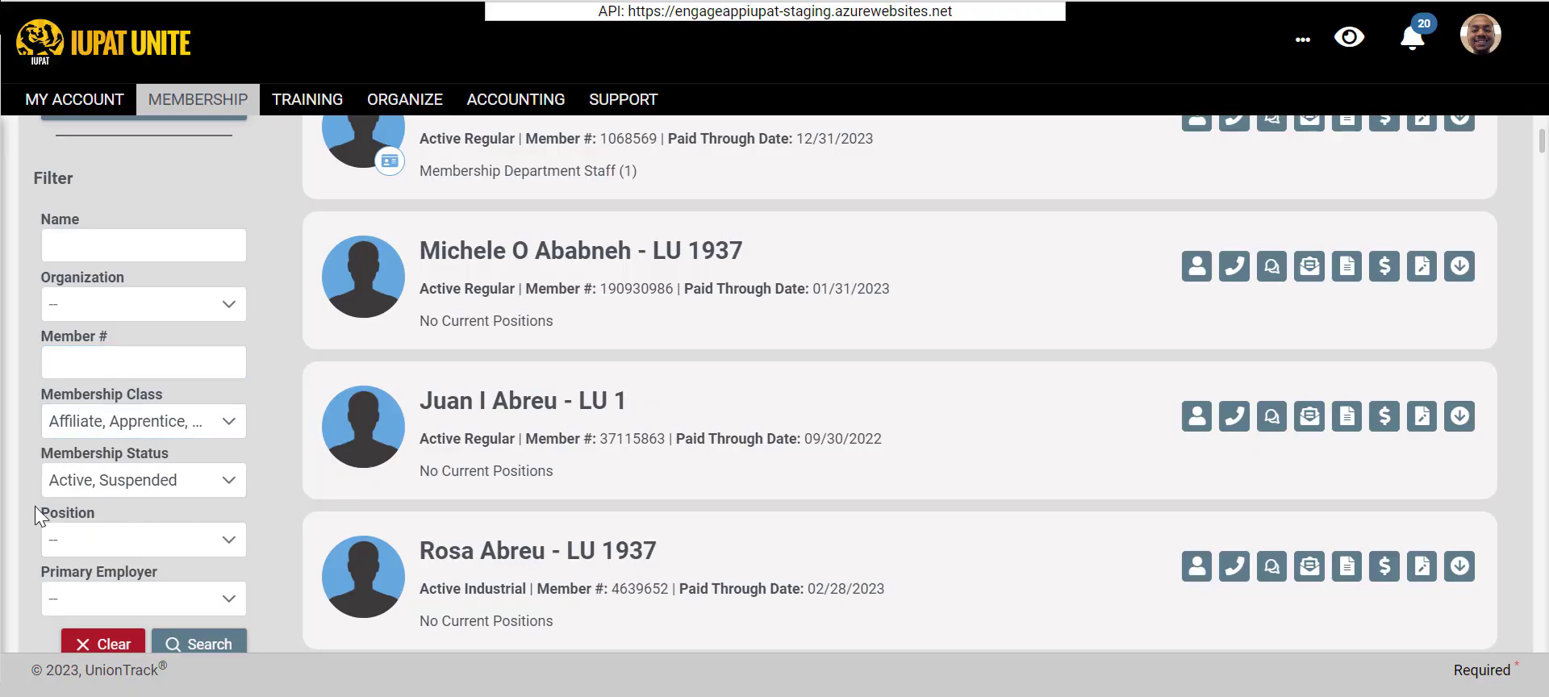
scroll(756, 438, up, 3)
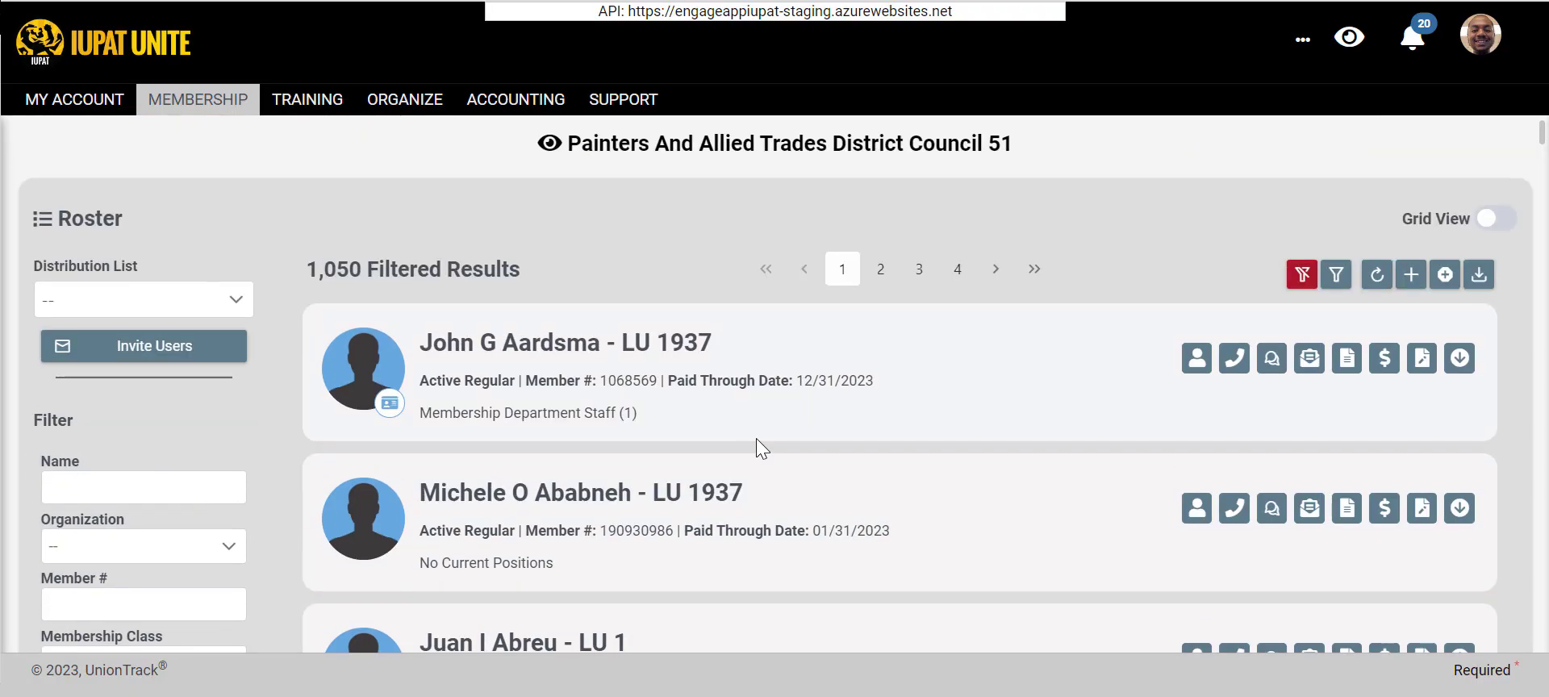
- Switch the Roster to grid view and choose Bargaining Unit as the column for a new filter
click(1492, 219)
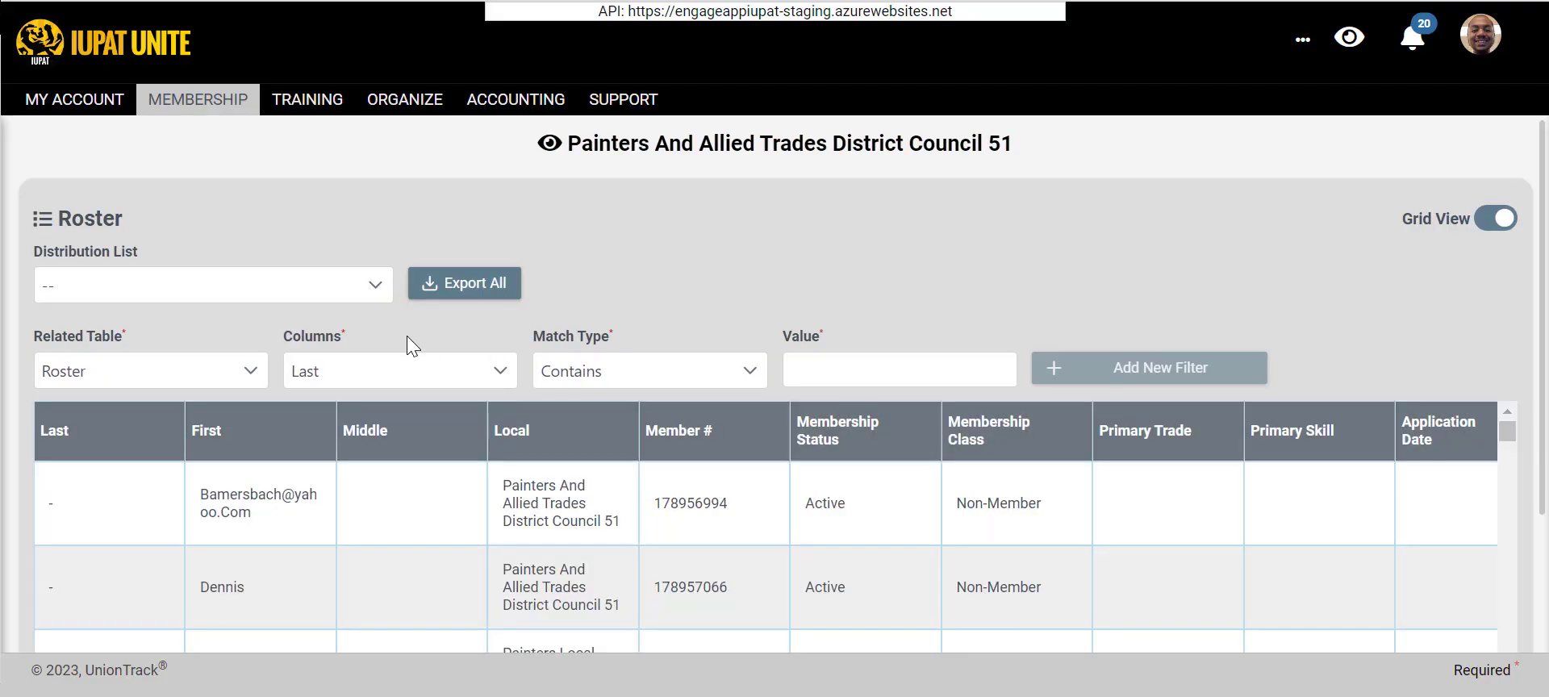
click(374, 370)
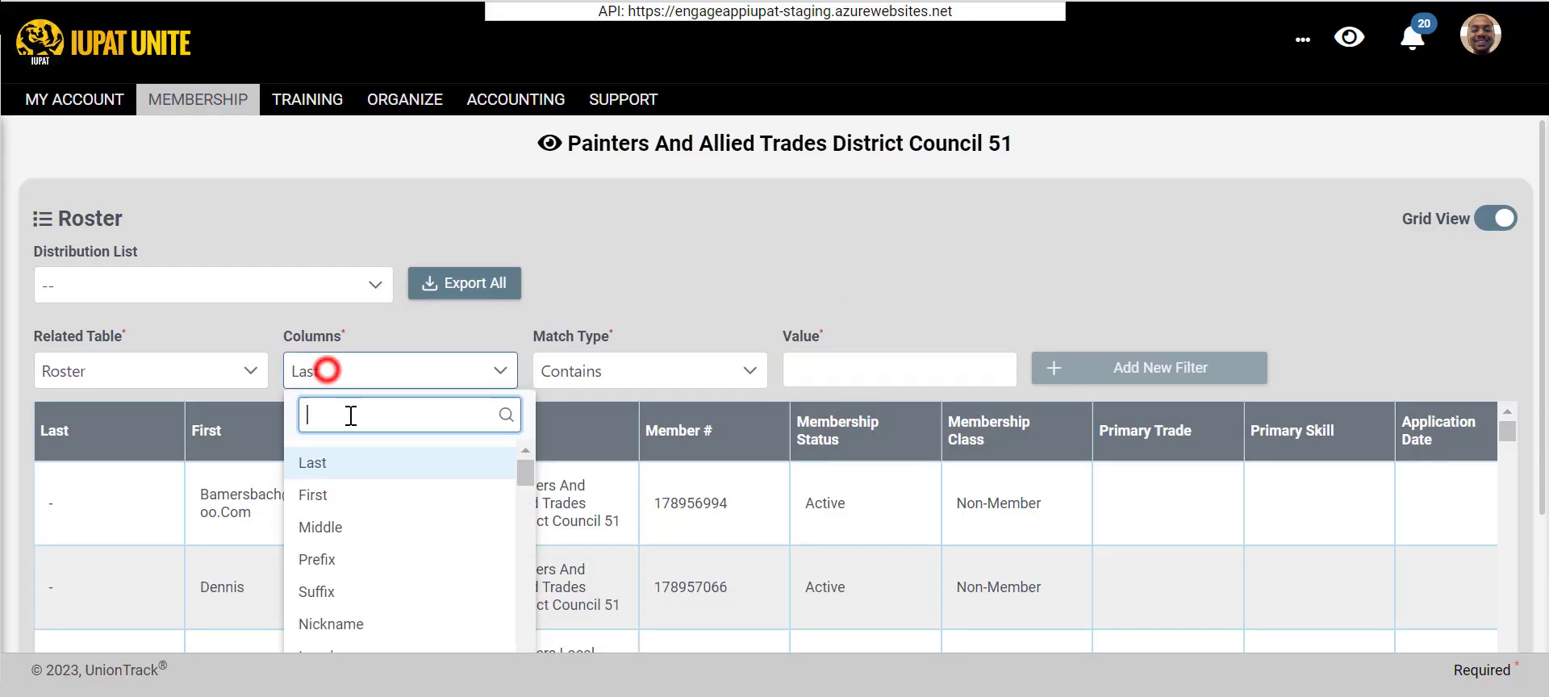
scroll(549, 323, down, 2)
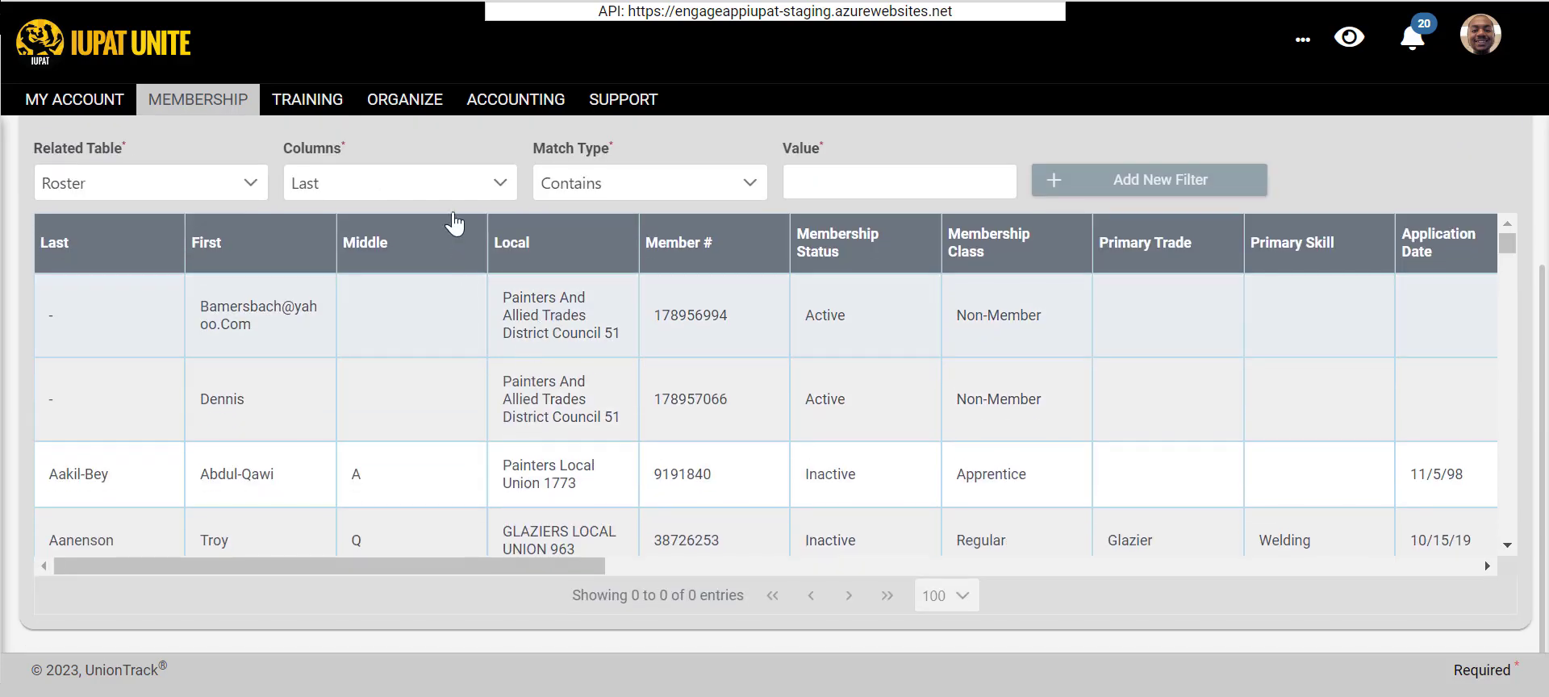
click(449, 191)
scroll(371, 452, down, 3)
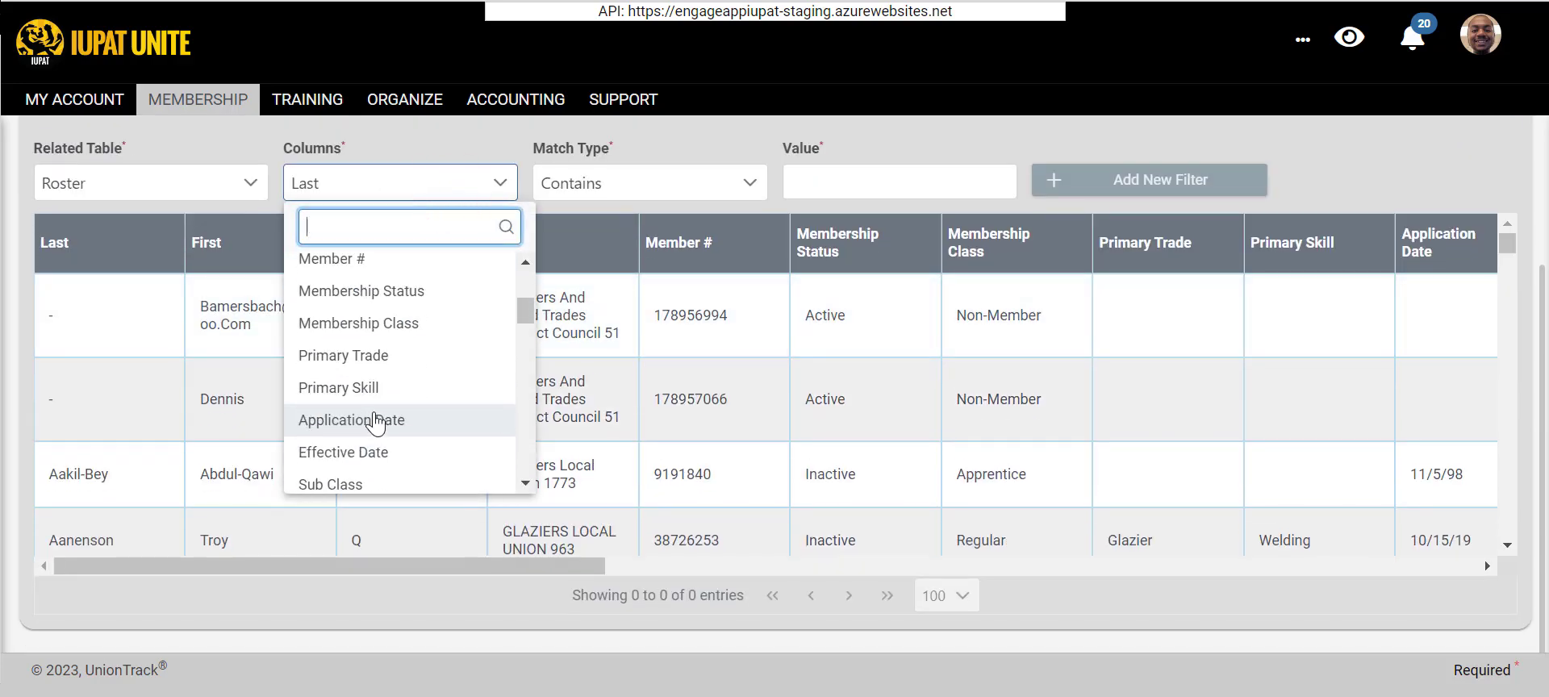
scroll(375, 420, down, 2)
click(380, 399)
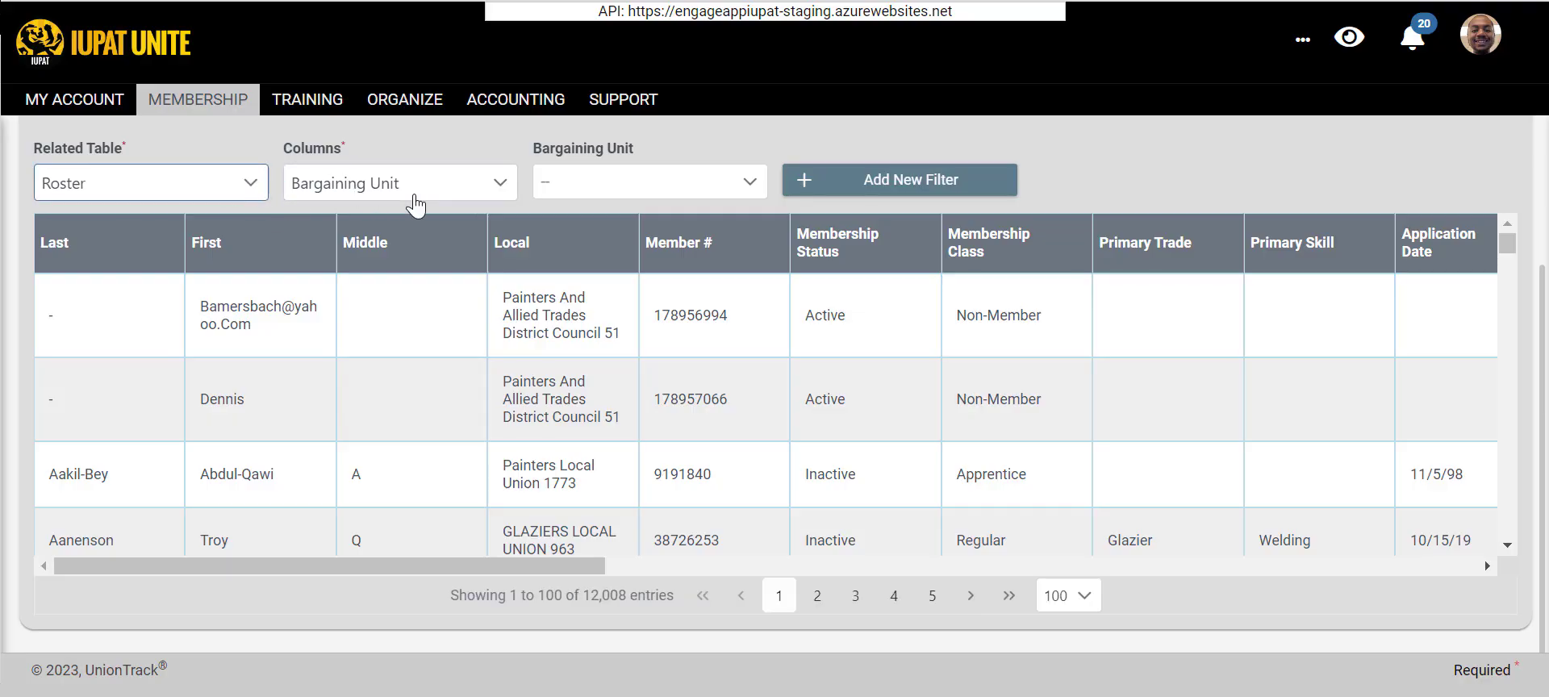
- Add a Roster filter for the bargaining unit LU 101: RETIREE
click(249, 186)
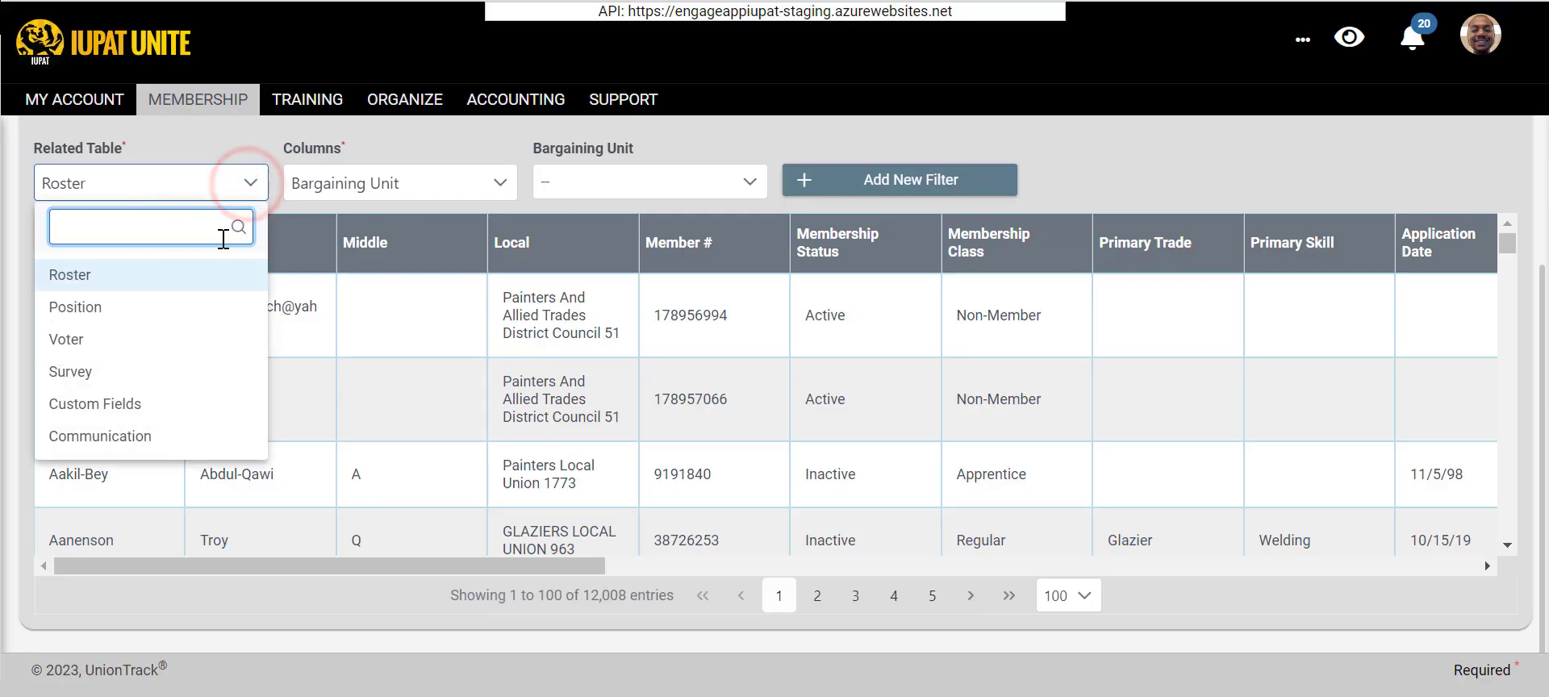
click(597, 191)
scroll(607, 322, down, 3)
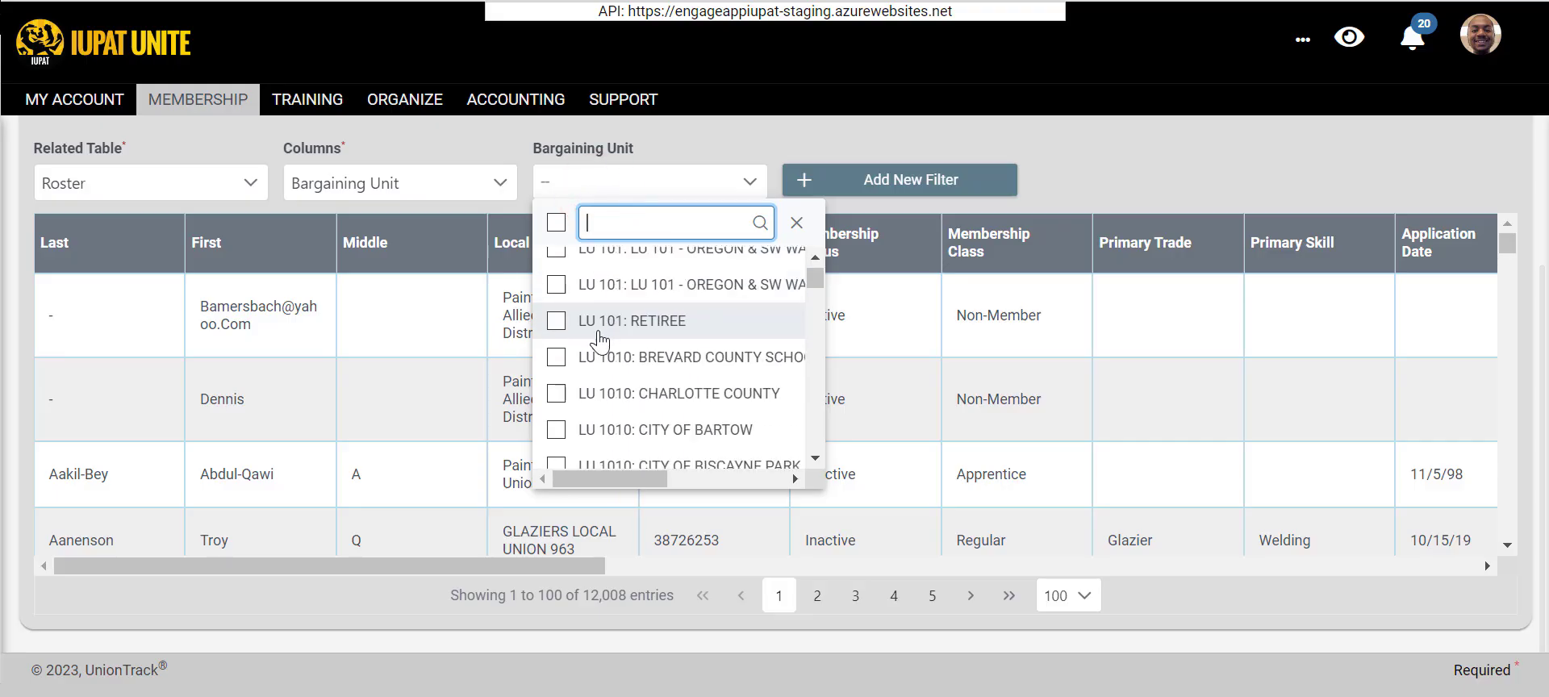
click(578, 320)
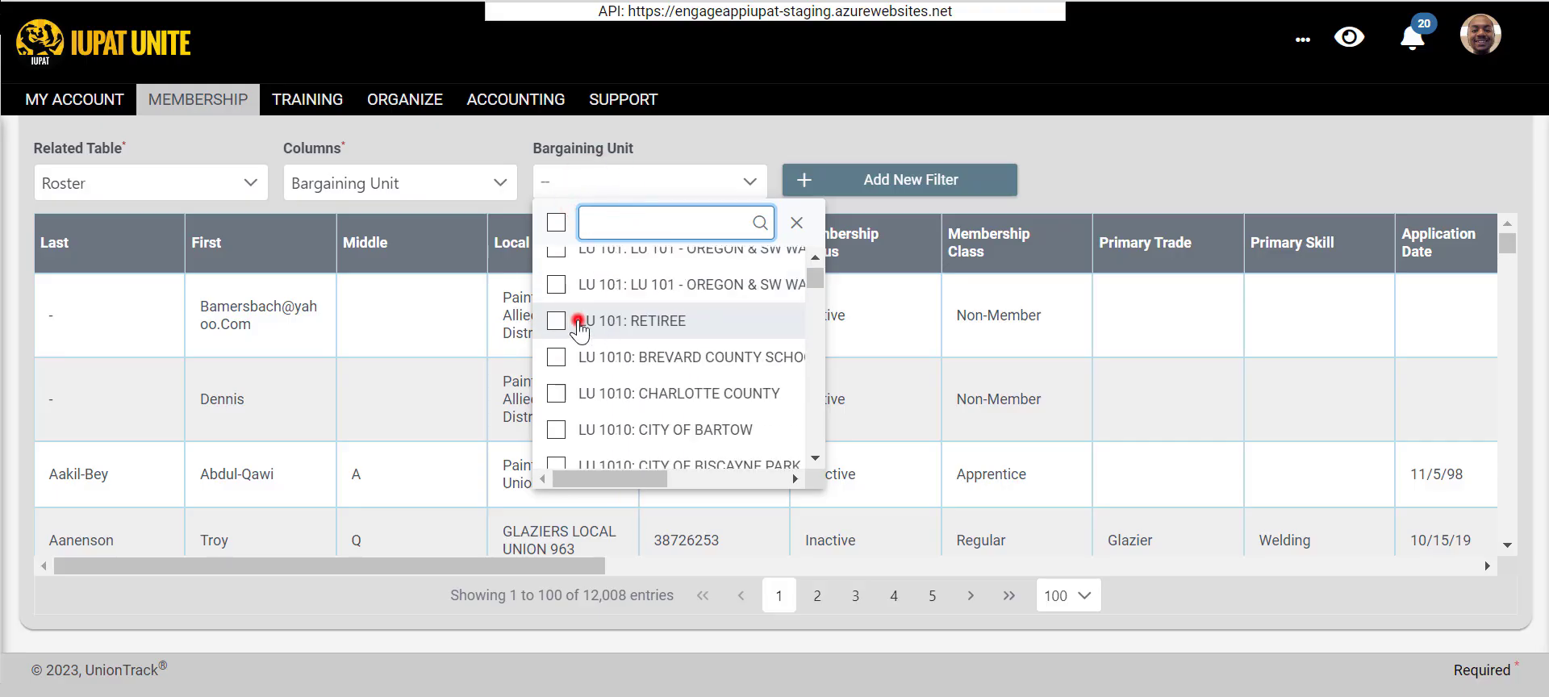
click(918, 173)
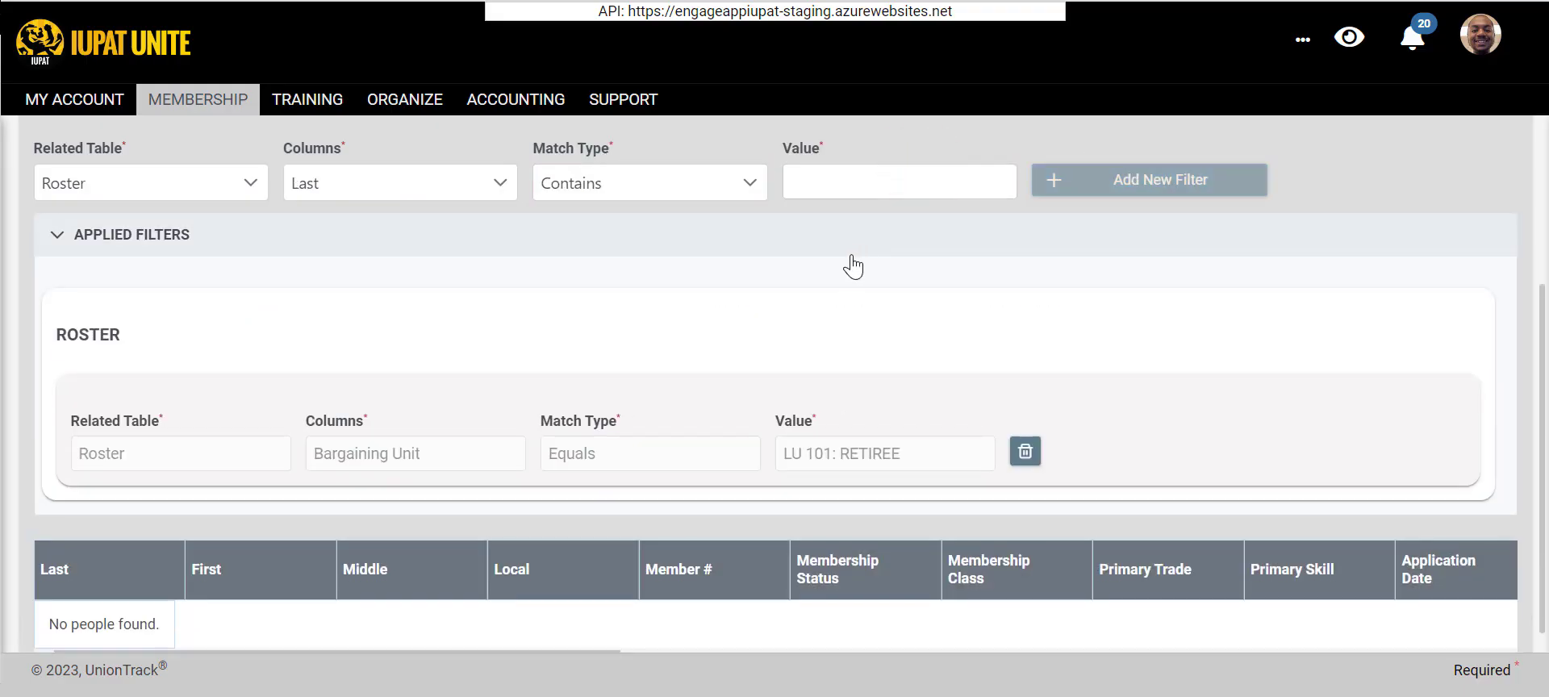
- Delete the LU 101: RETIREE bargaining unit filter from the applied filters
scroll(852, 266, down, 2)
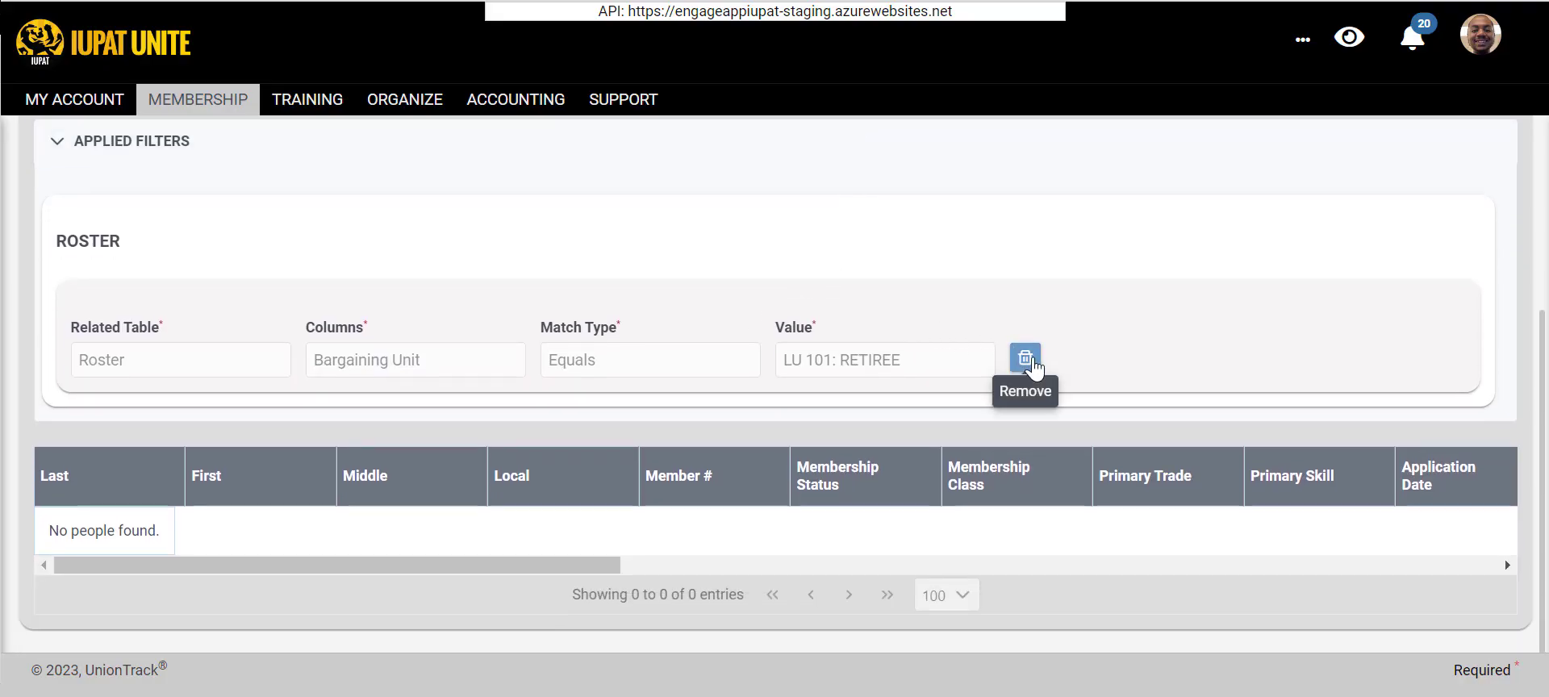
scroll(1008, 359, up, 2)
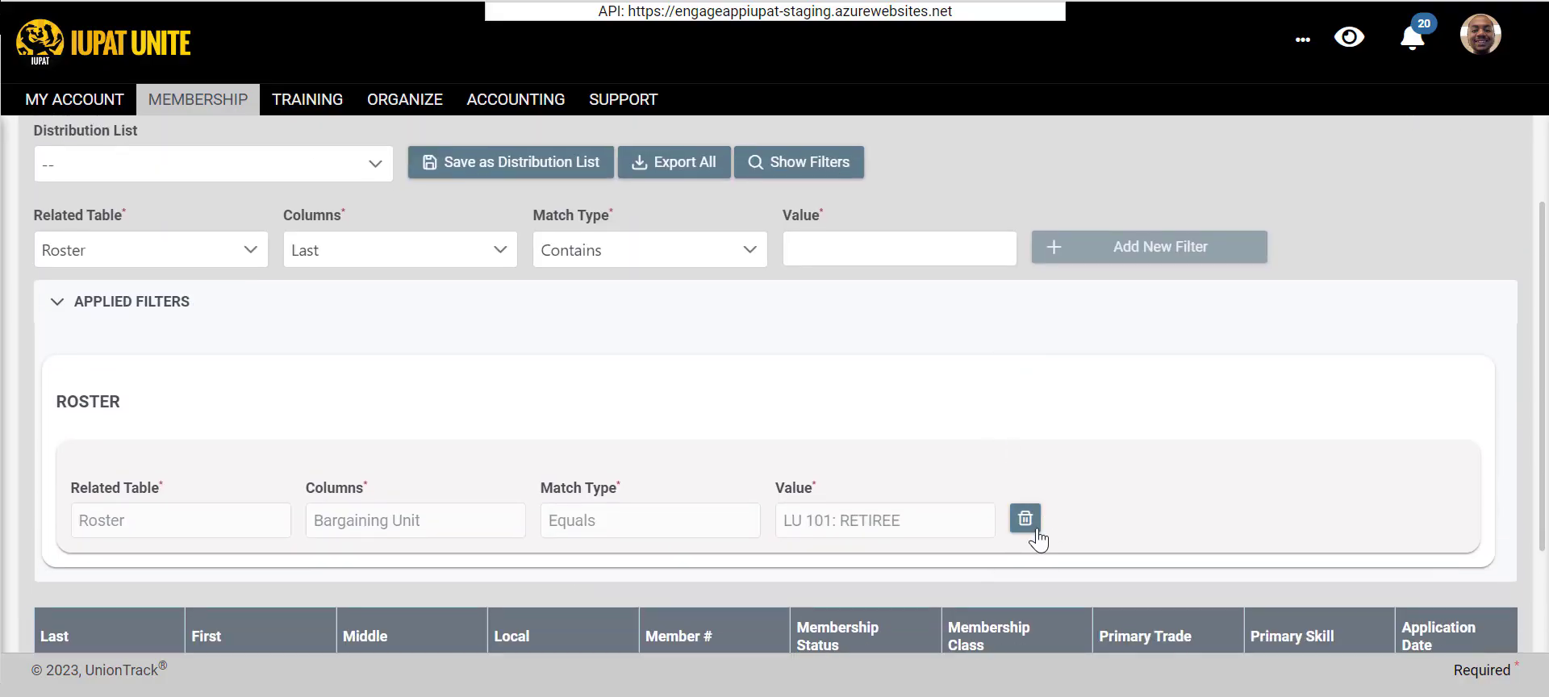
scroll(1017, 516, up, 2)
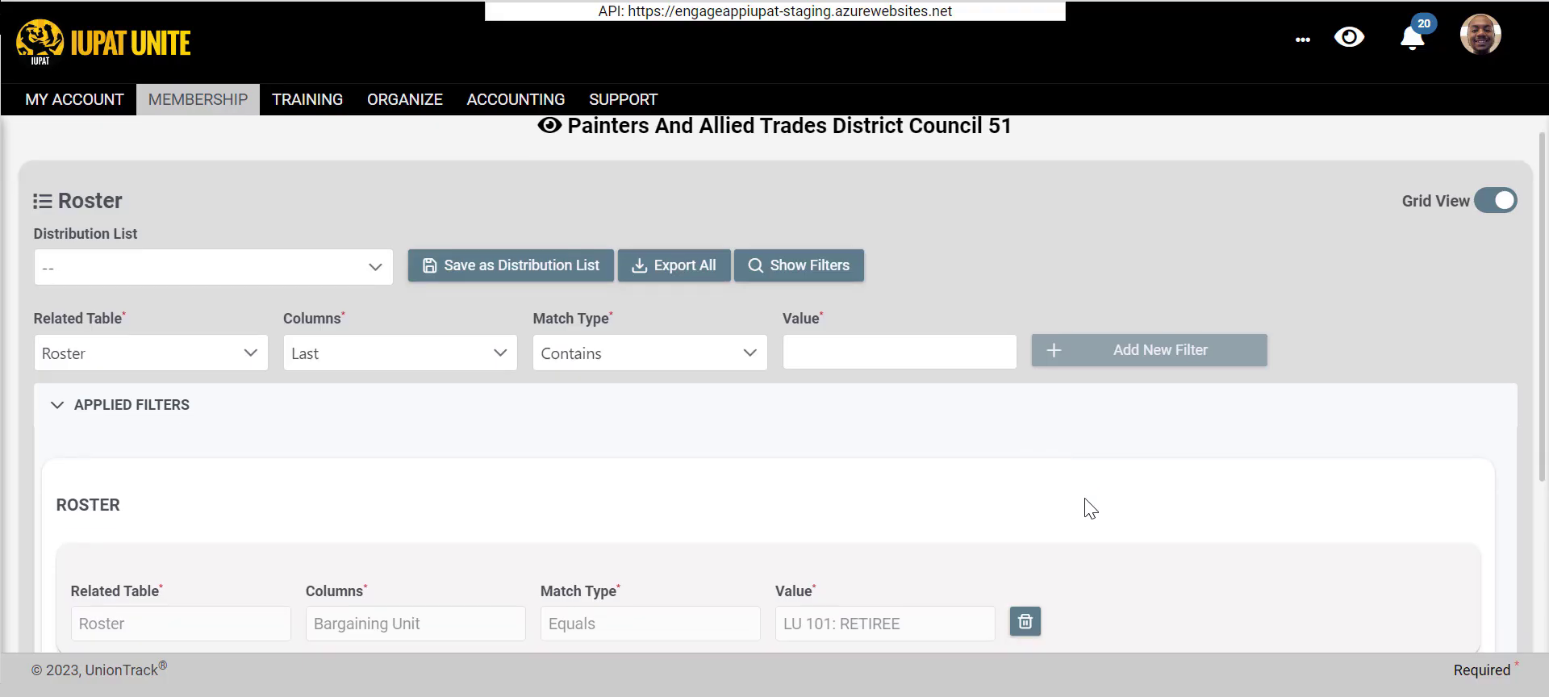
scroll(1089, 507, down, 2)
click(1025, 518)
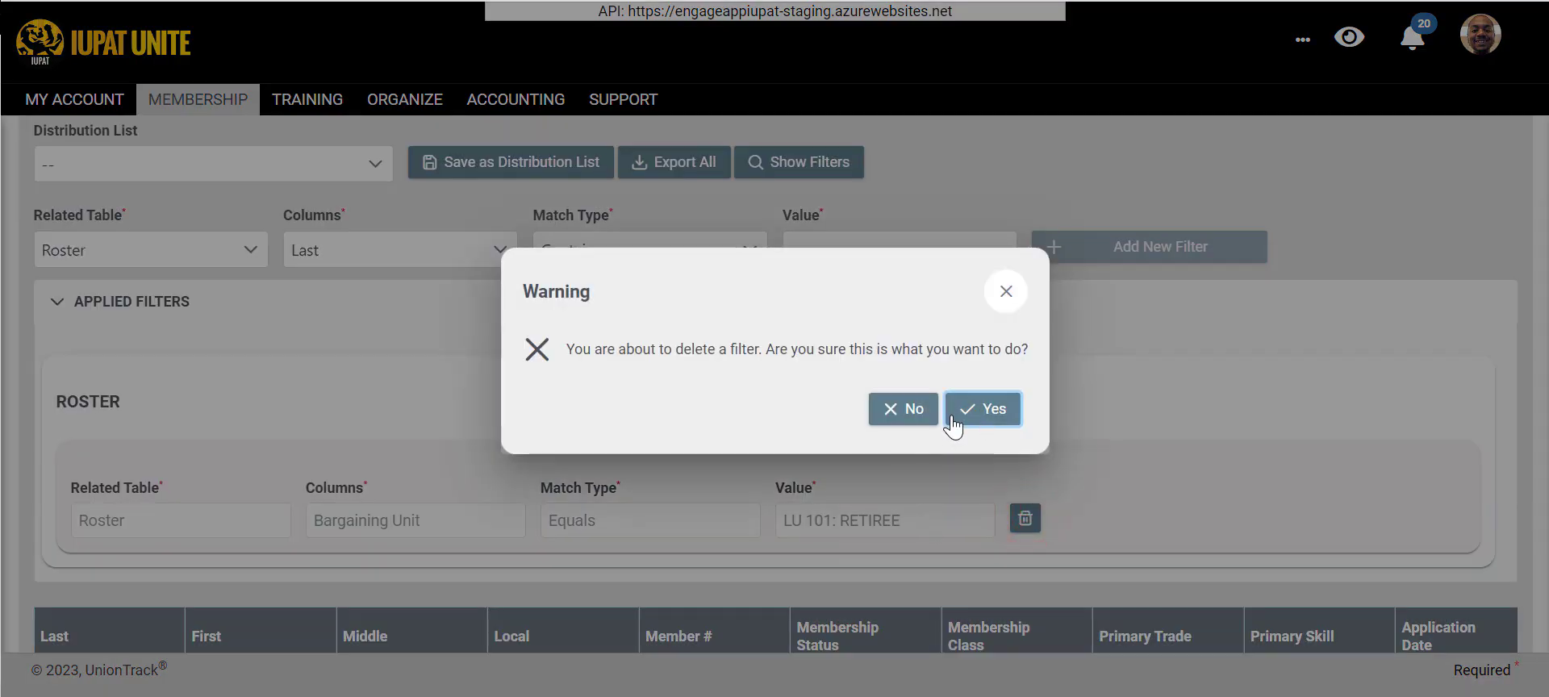
click(952, 420)
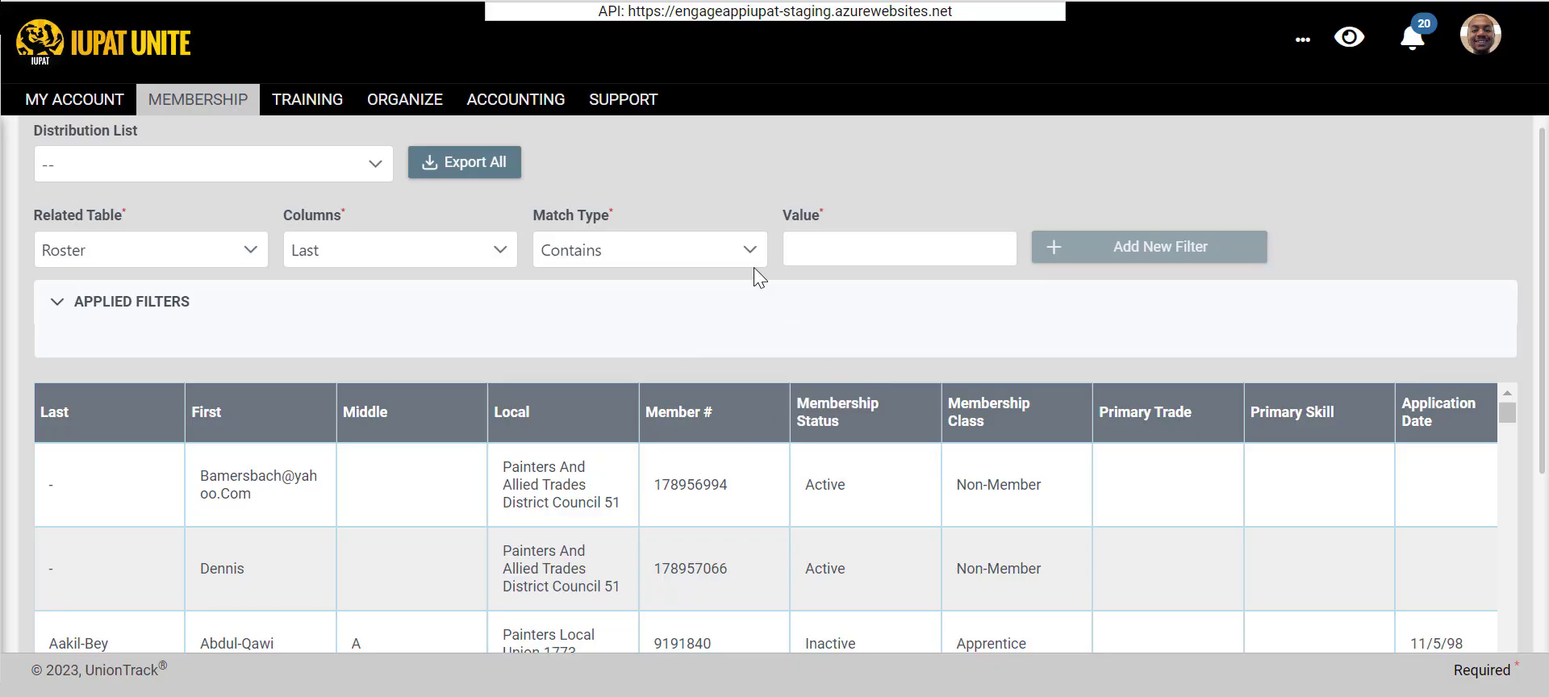
- Choose First as the column for a new Roster filter
scroll(753, 270, up, 2)
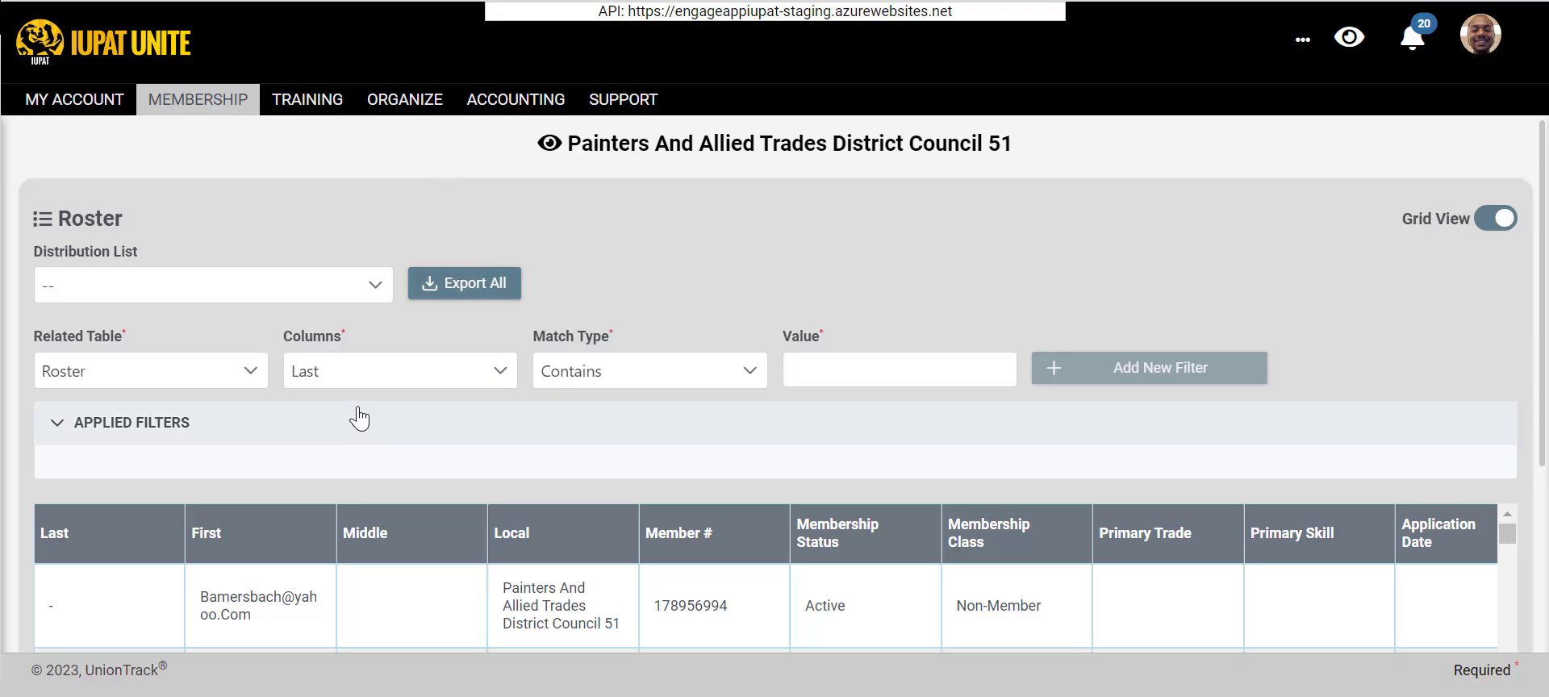
click(363, 367)
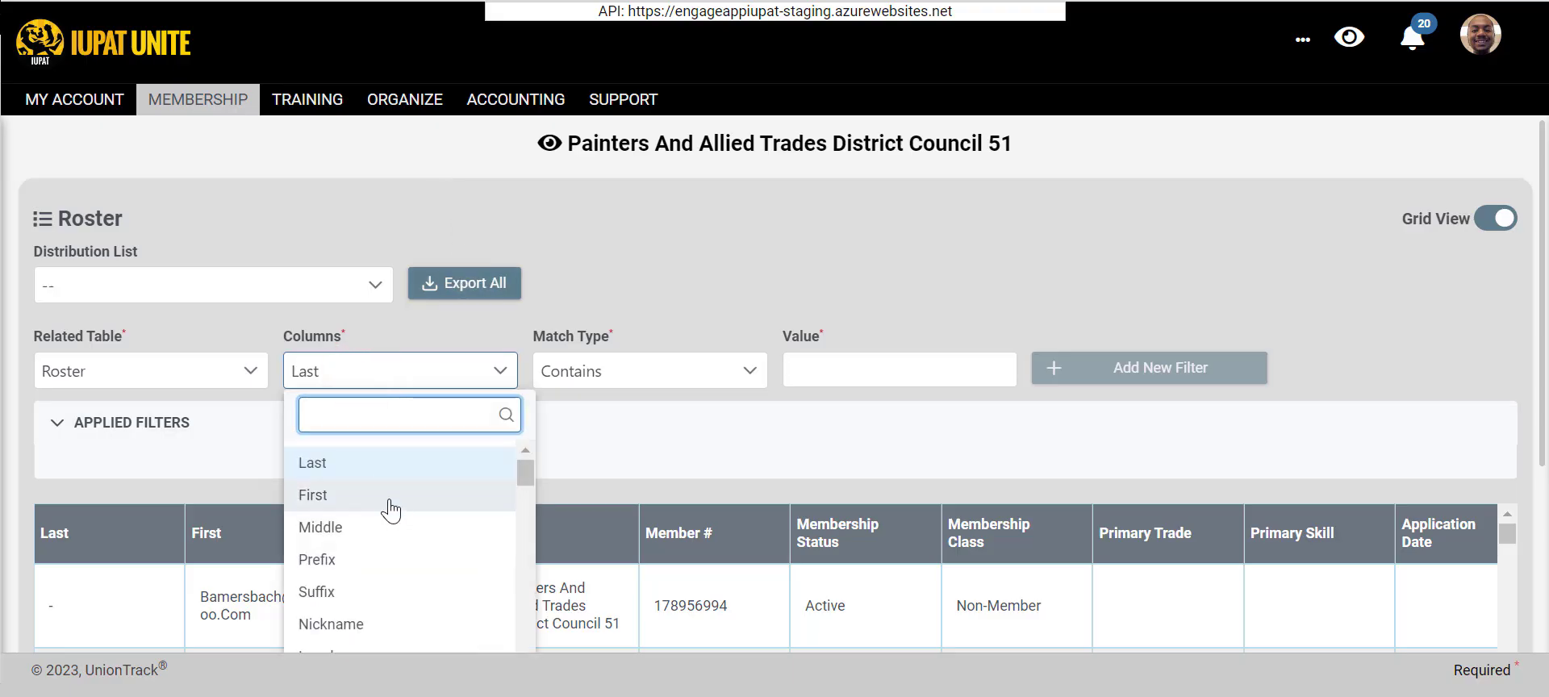
click(388, 505)
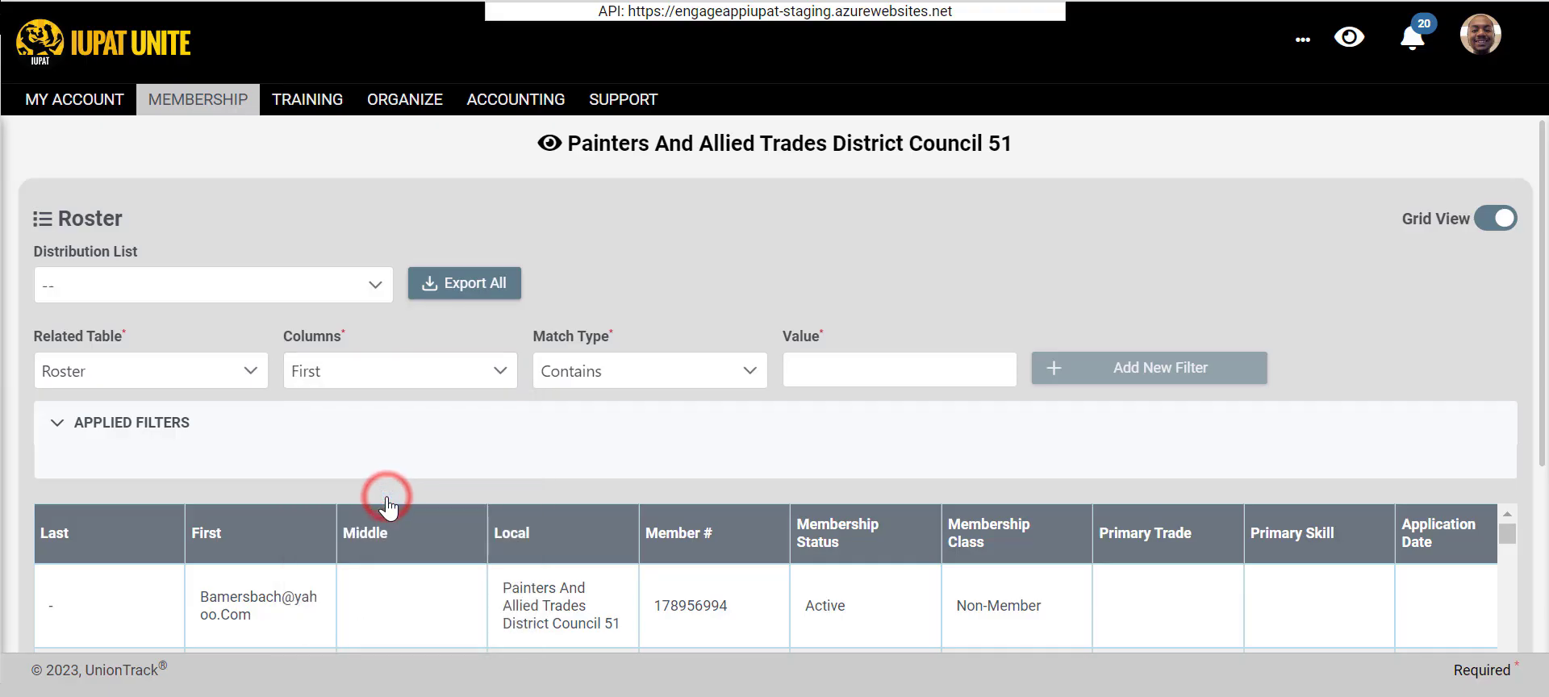
click(940, 375)
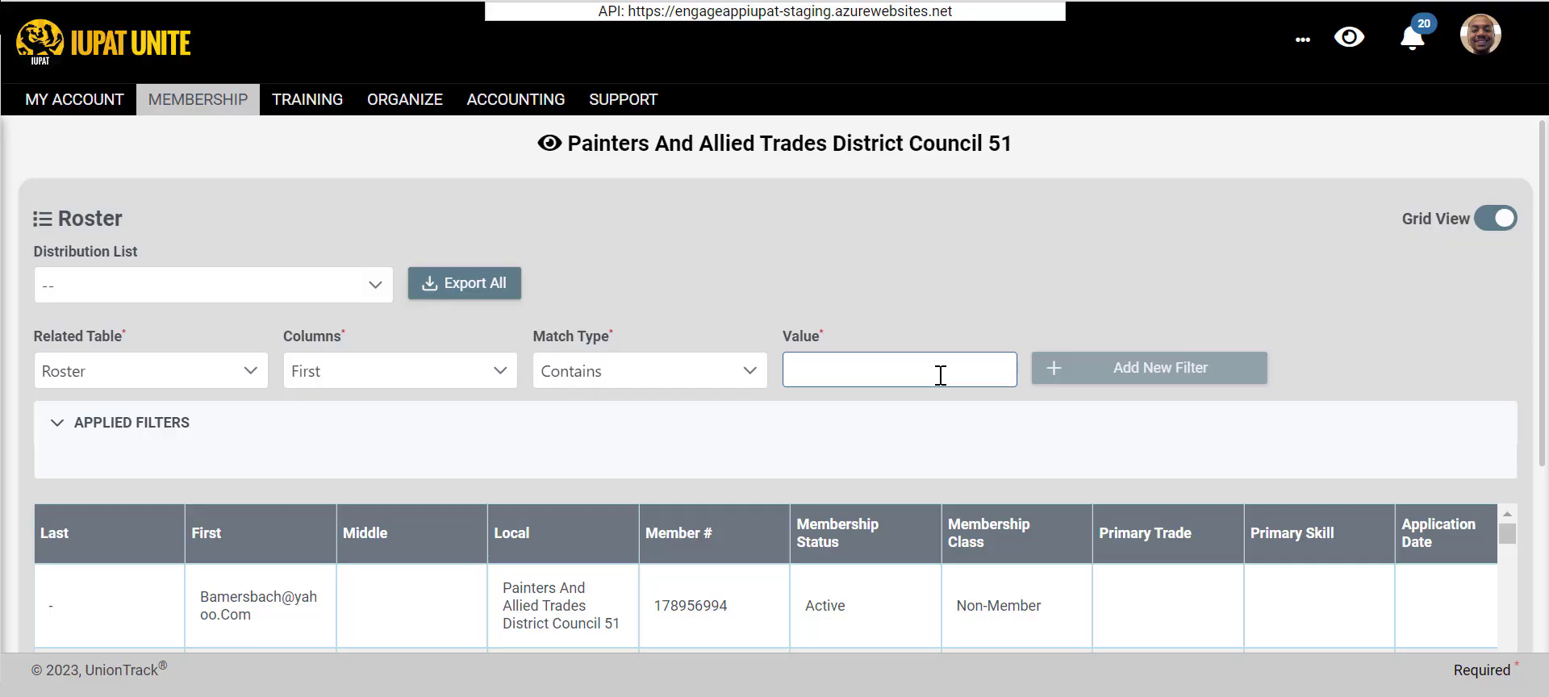
click(771, 289)
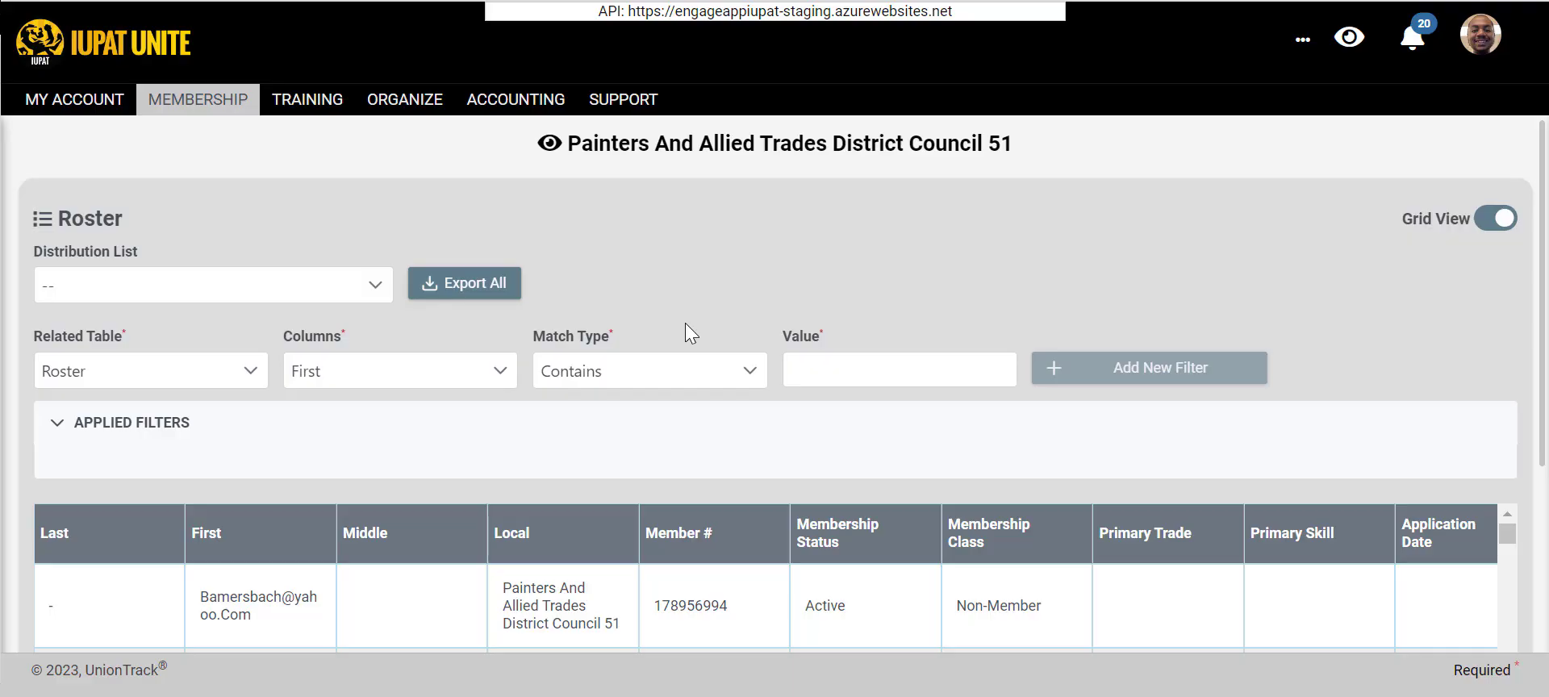